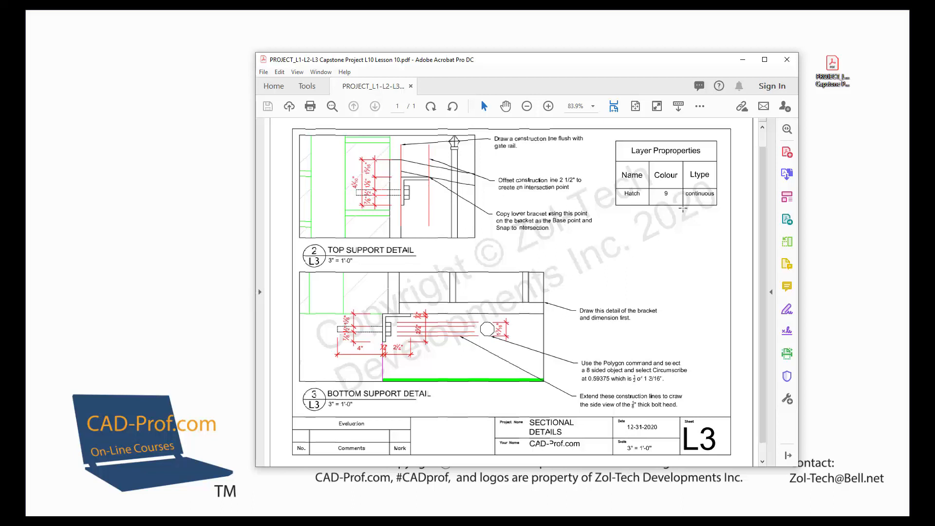
# Close the PDF assignment sheet, launch AutoCAD 2020 and open the drawing L1.dwg
pyautogui.click(786, 59)
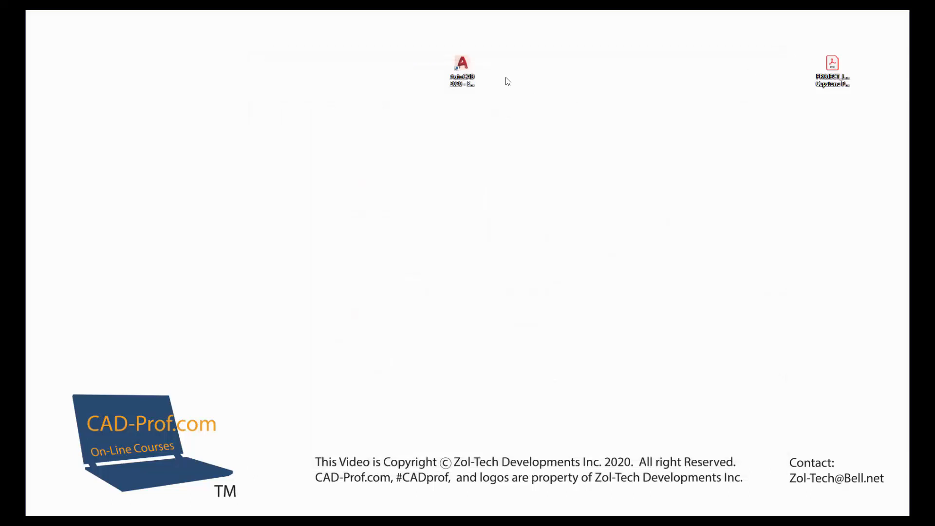
pyautogui.doubleClick(462, 65)
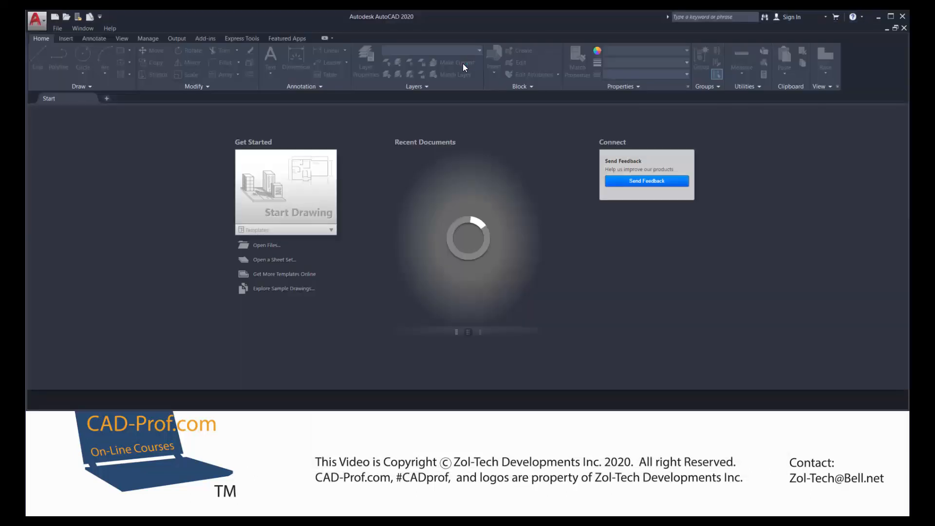
pyautogui.click(56, 28)
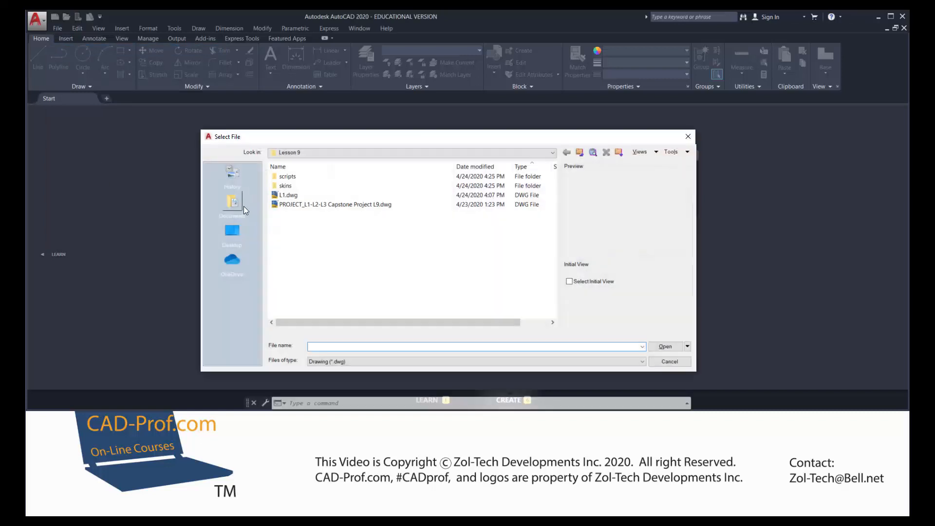
pyautogui.doubleClick(287, 195)
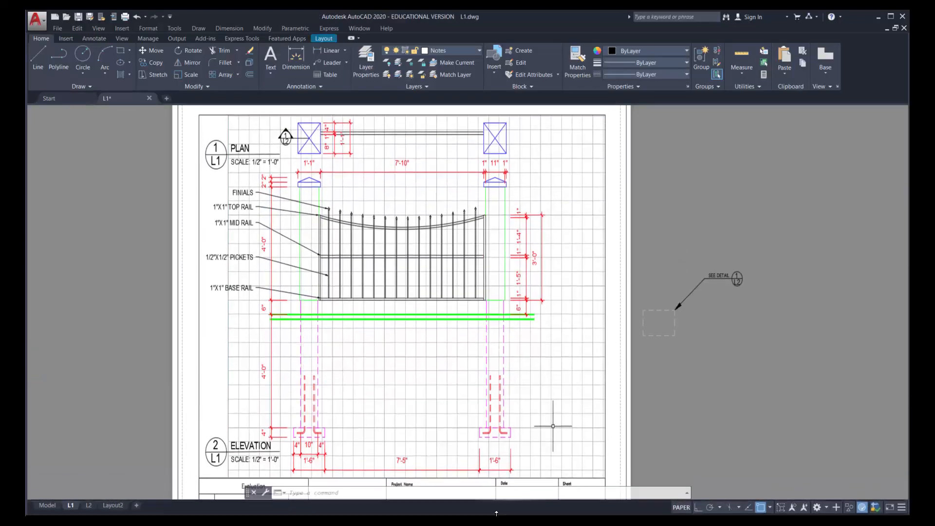
pyautogui.moveTo(496, 513); pyautogui.dragTo(497, 514)
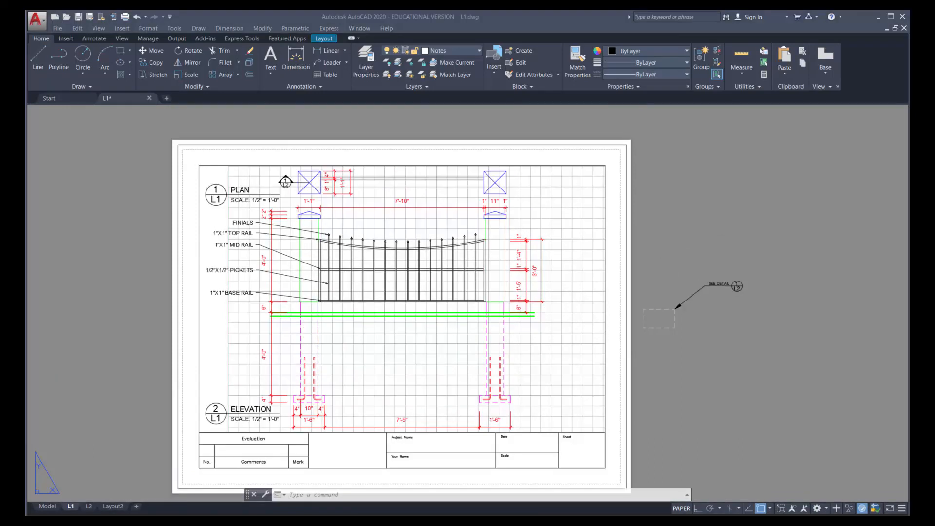
# In model space, make Dim 24 the current layer by matching the existing dimension beside the lower elevation's column cap
pyautogui.click(48, 507)
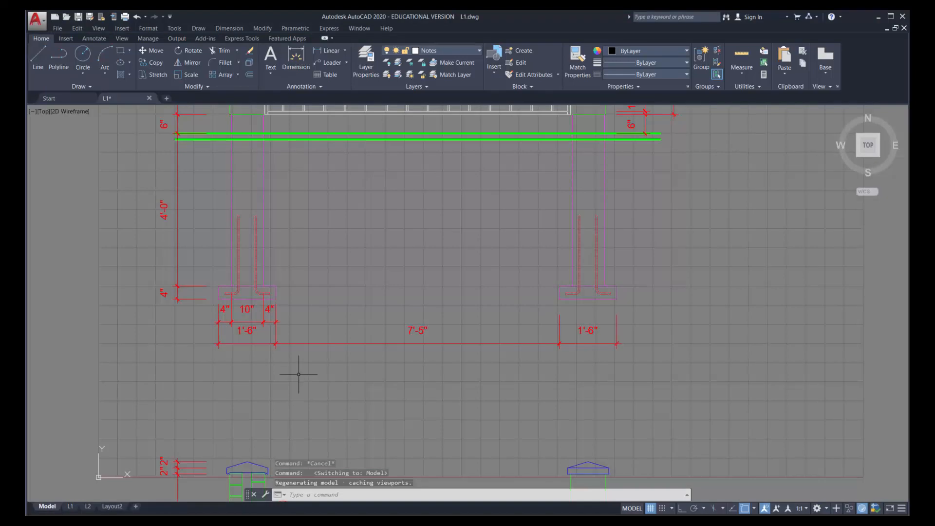
pyautogui.scroll(-2, 359, 350)
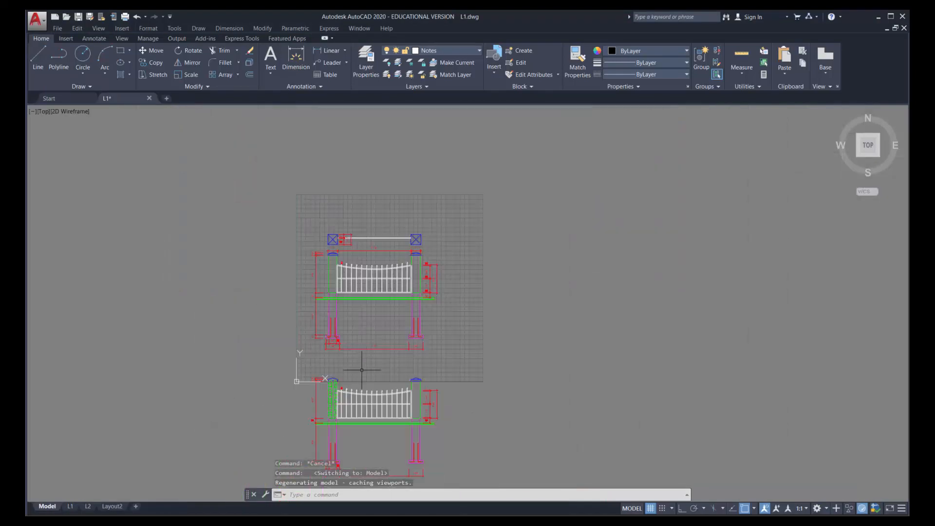
pyautogui.scroll(7, 322, 389)
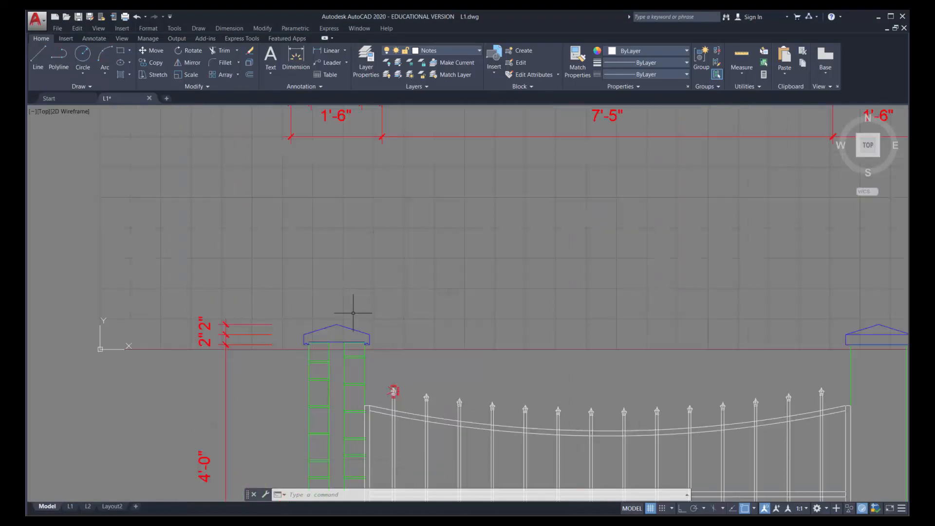
pyautogui.click(255, 324)
pyautogui.press('Escape')
pyautogui.click(255, 324)
pyautogui.press('Escape')
pyautogui.click(257, 324)
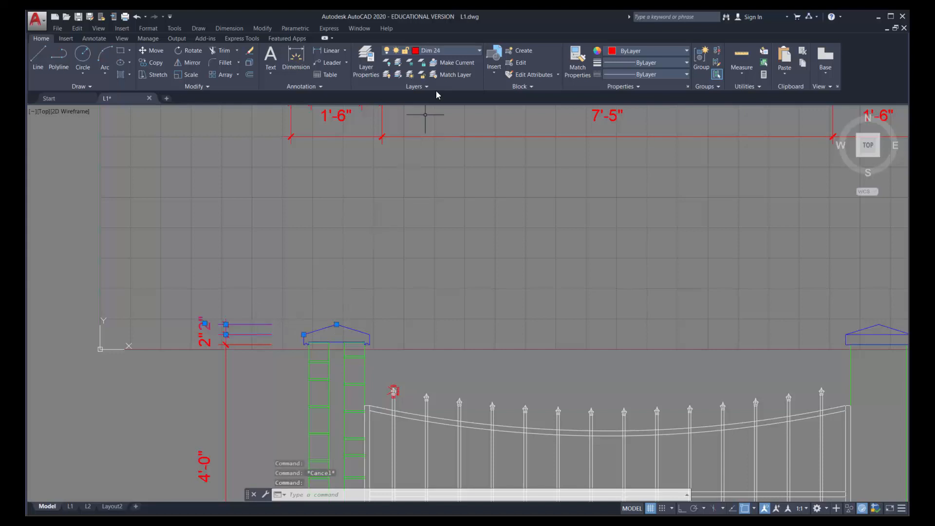
pyautogui.click(462, 62)
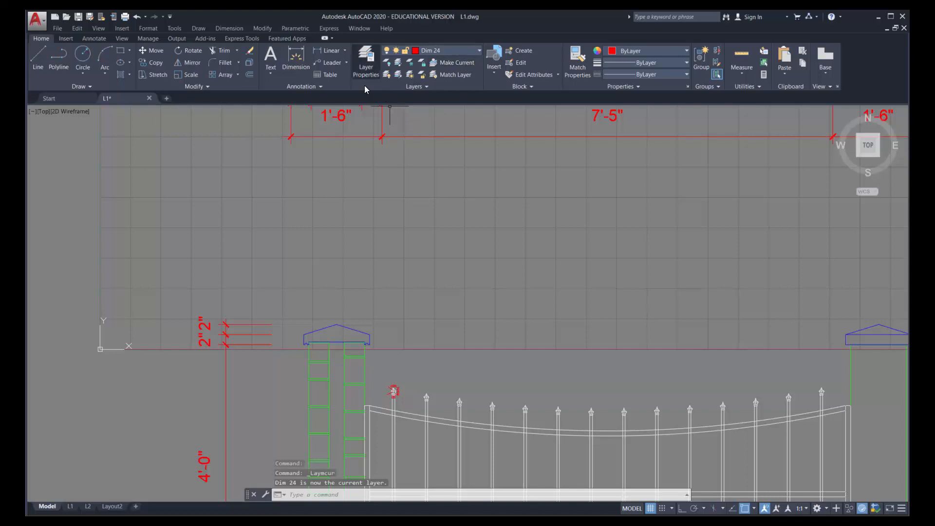
# Add a horizontal linear dimension across the full width of the lower elevation's left column cap, placed just above the cap
pyautogui.click(322, 86)
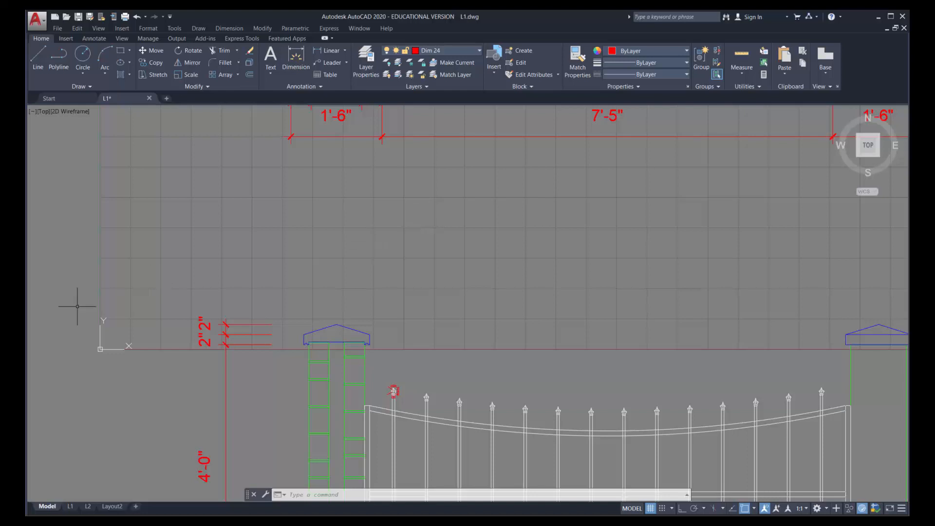
pyautogui.click(322, 52)
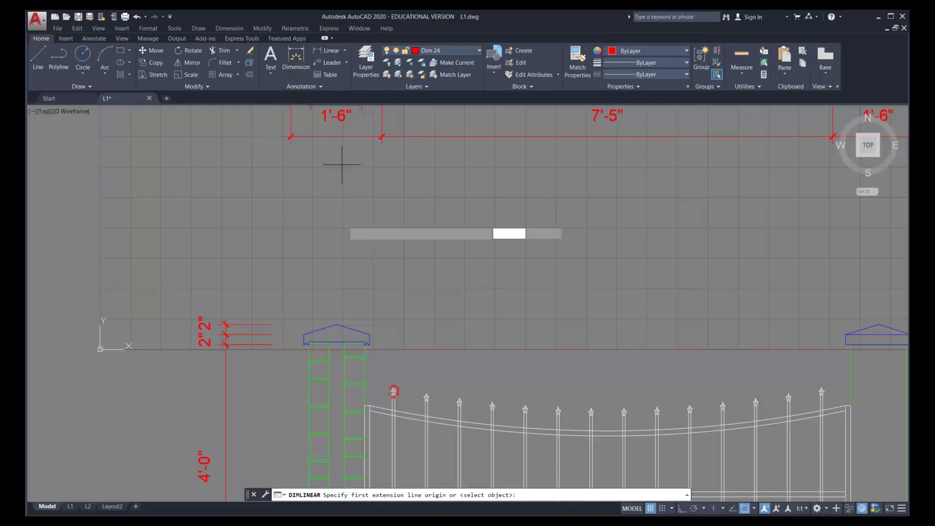
pyautogui.click(307, 335)
pyautogui.click(370, 336)
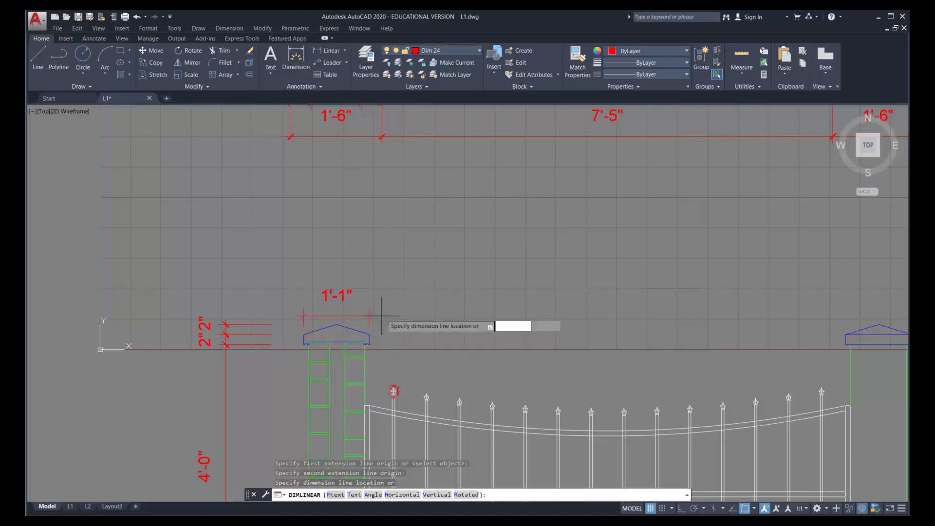
pyautogui.click(383, 310)
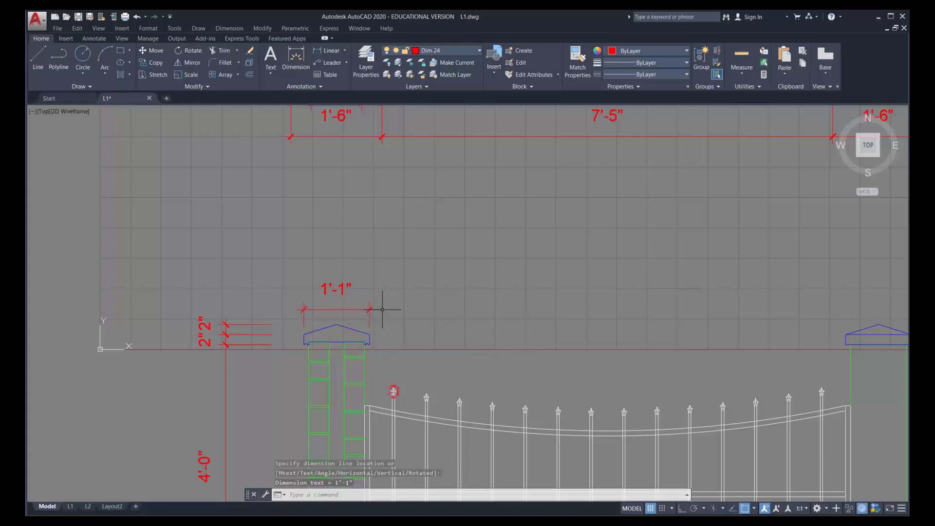
# Add a horizontal linear dimension across the left brick wythe of the sectioned column, placed below the cap
pyautogui.click(327, 50)
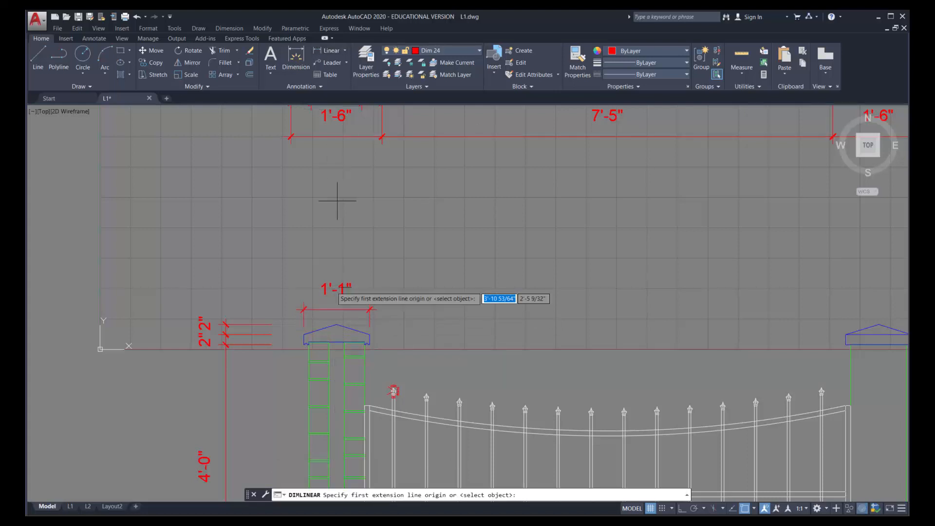
pyautogui.scroll(5, 322, 363)
pyautogui.click(266, 289)
pyautogui.click(349, 278)
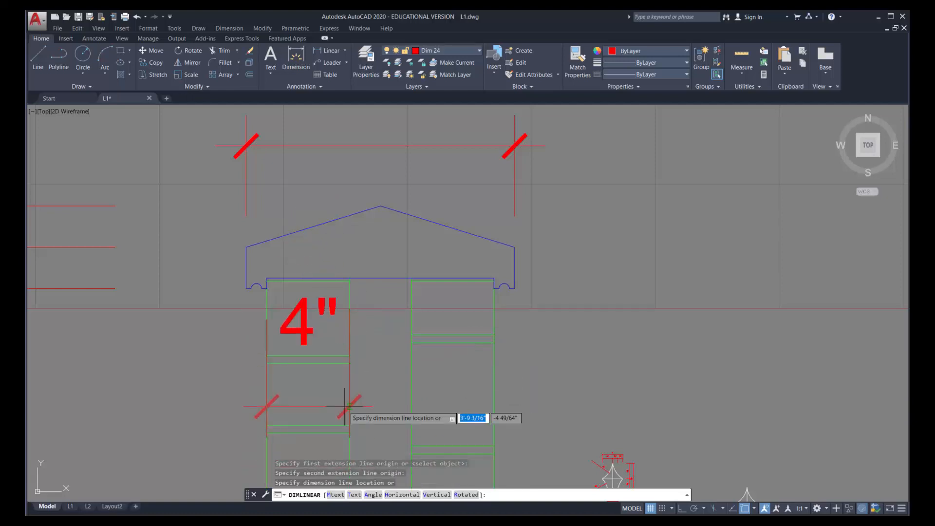
pyautogui.moveTo(378, 412); pyautogui.dragTo(386, 298, button='middle')
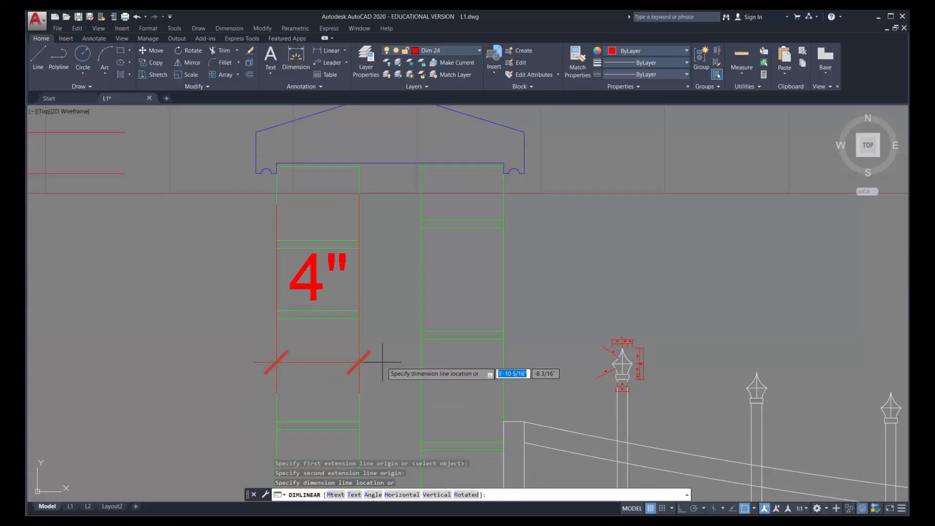
pyautogui.click(382, 362)
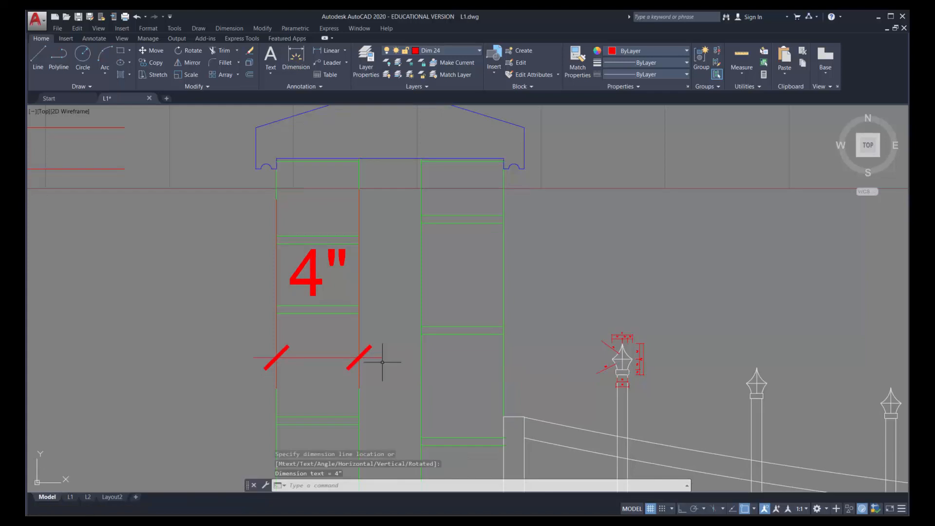
# Continue the brick dimension across the column's central cavity and the right brick wythe, ending at the column's outer edge
pyautogui.click(218, 29)
pyautogui.click(229, 150)
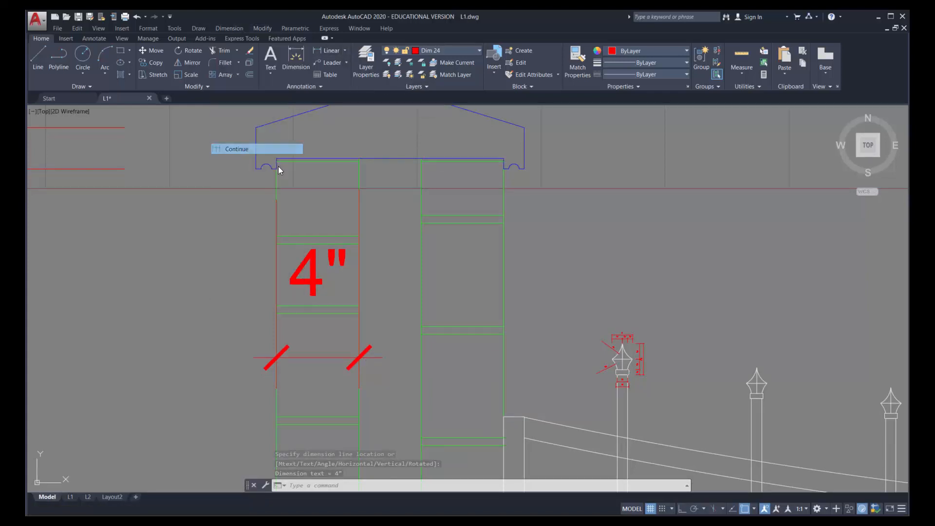
pyautogui.click(419, 151)
pyautogui.click(504, 161)
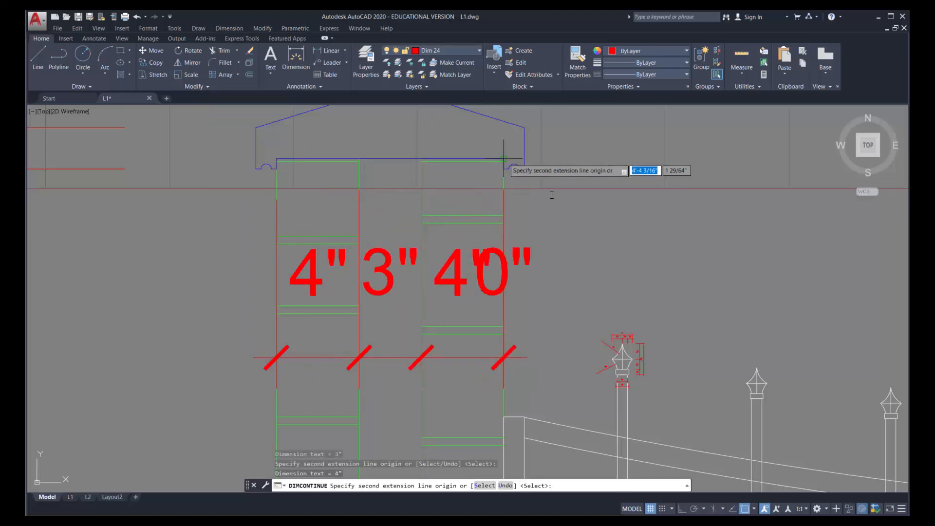
pyautogui.press('Return')
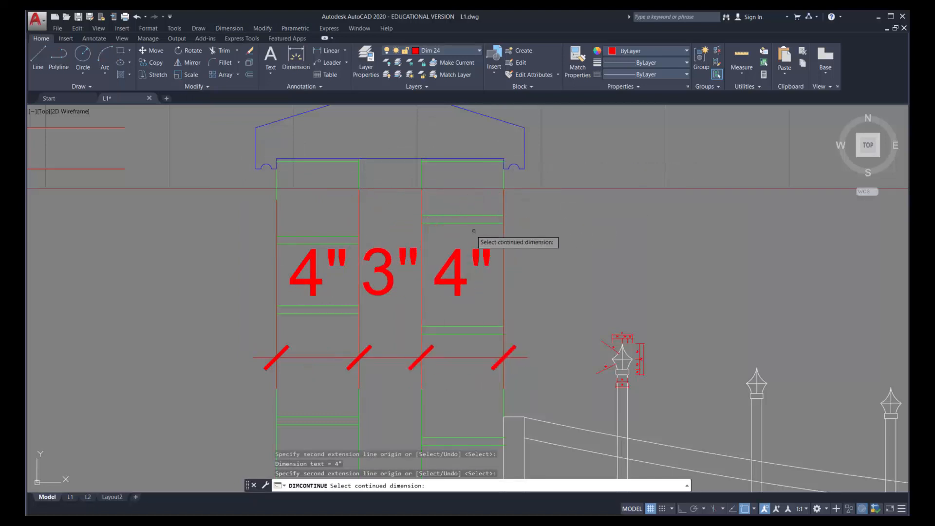
pyautogui.scroll(-2, 438, 229)
pyautogui.scroll(-2, 438, 232)
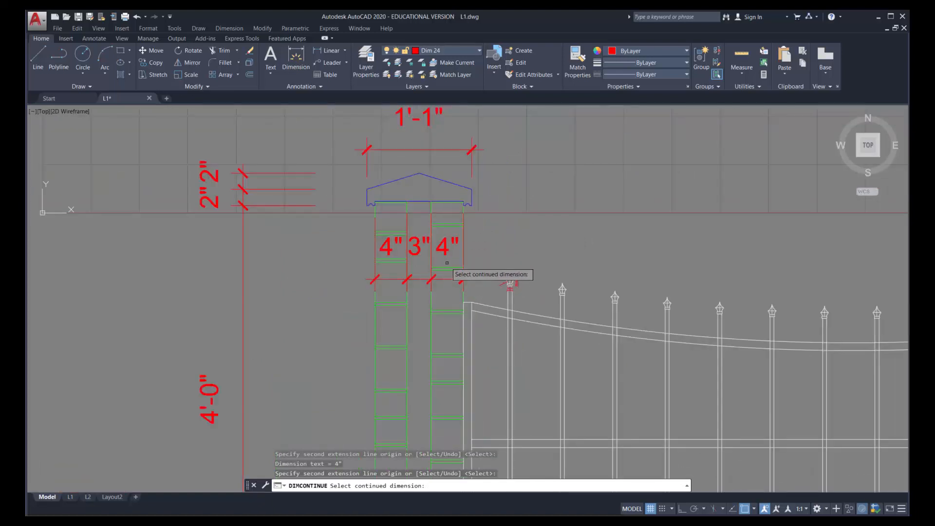
pyautogui.scroll(-5, 438, 284)
pyautogui.scroll(-4, 427, 417)
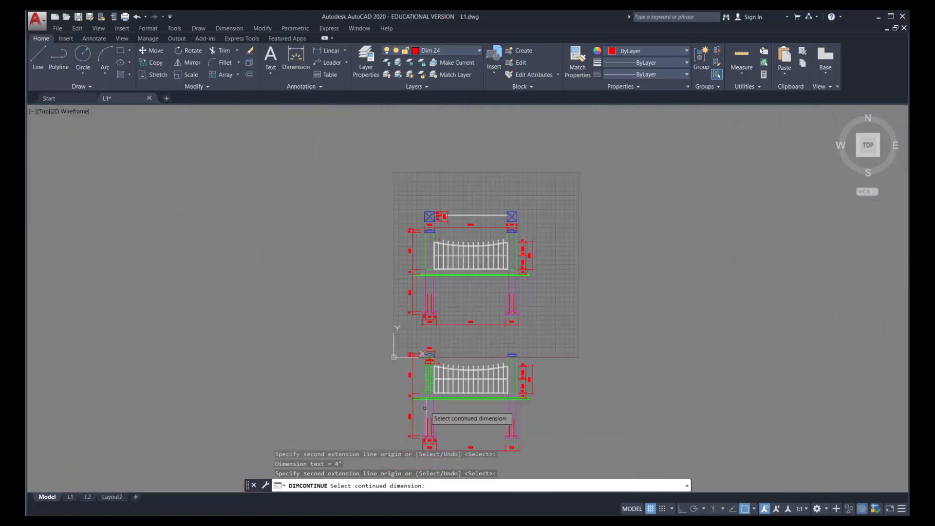
pyautogui.scroll(2, 434, 401)
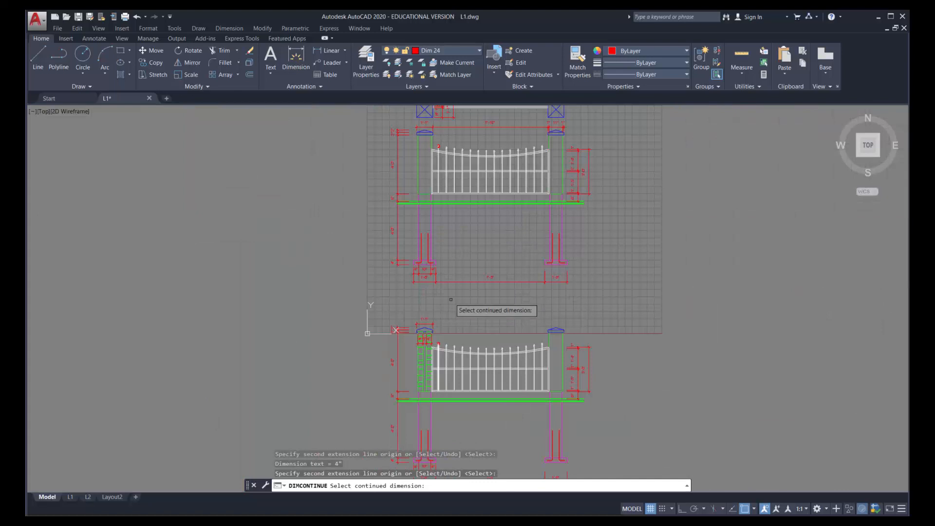
pyautogui.press('Escape')
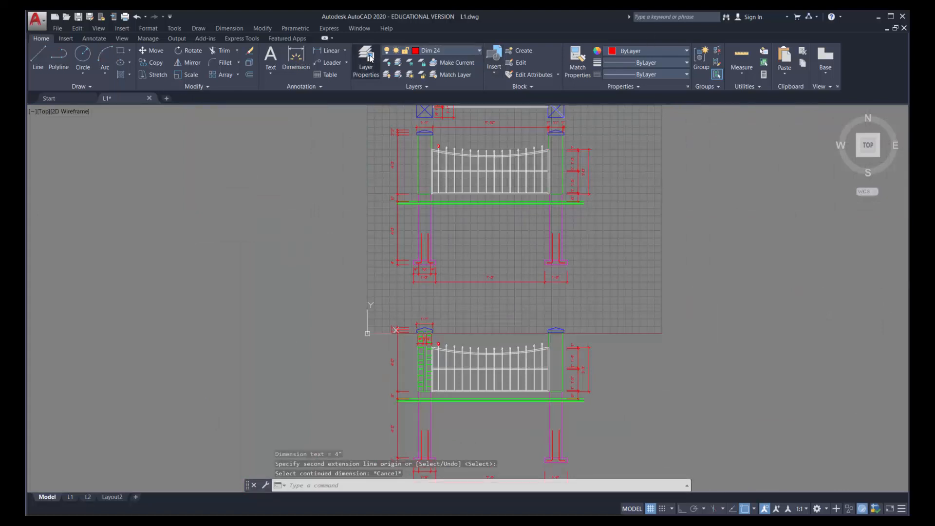
# Create a layer named Hatch with colour 9 and make it the current layer
pyautogui.click(366, 61)
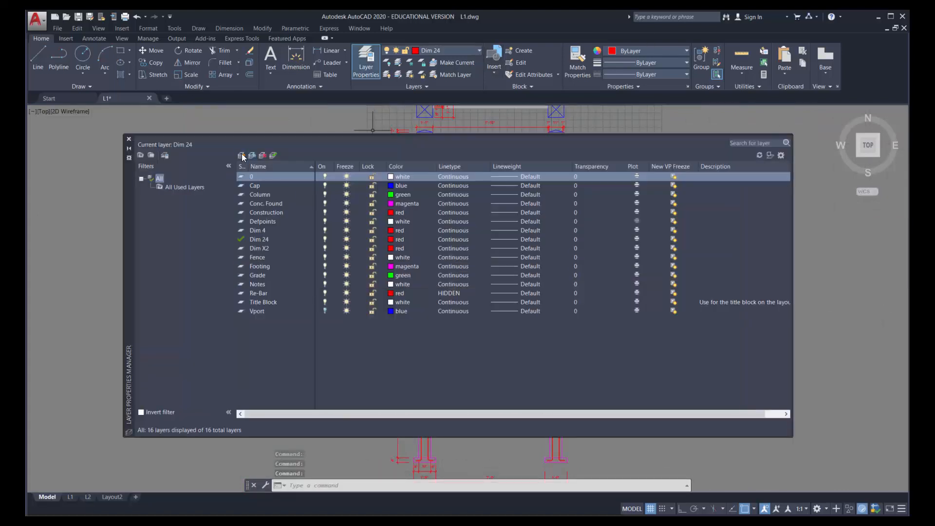
pyautogui.click(242, 156)
pyautogui.write('Hatch')
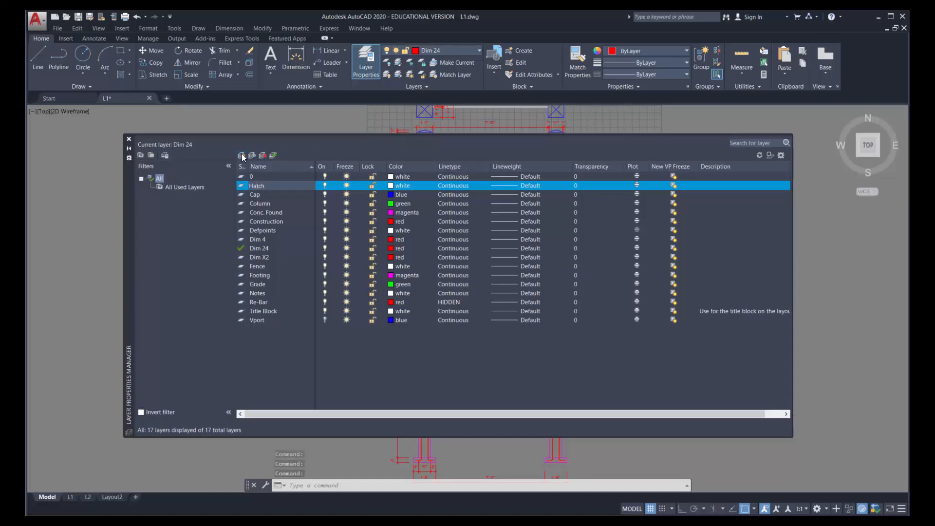
pyautogui.click(391, 185)
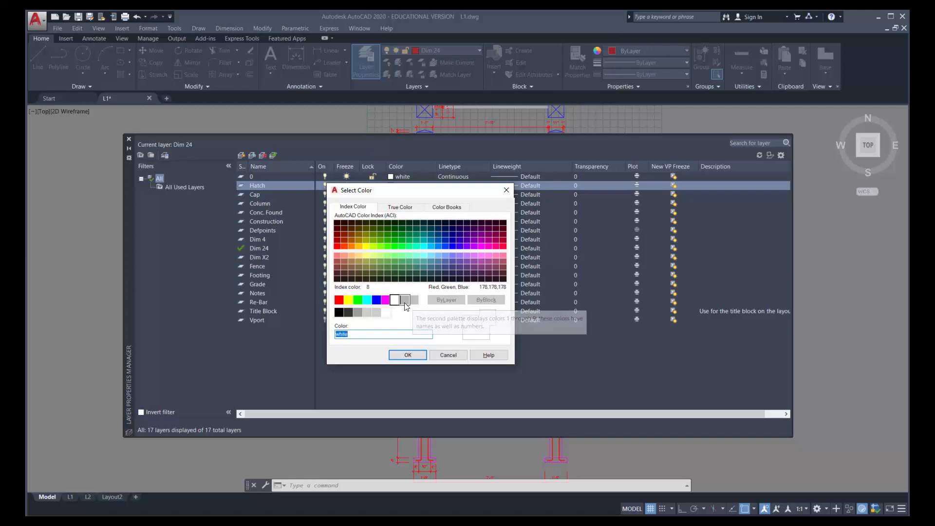
pyautogui.click(416, 301)
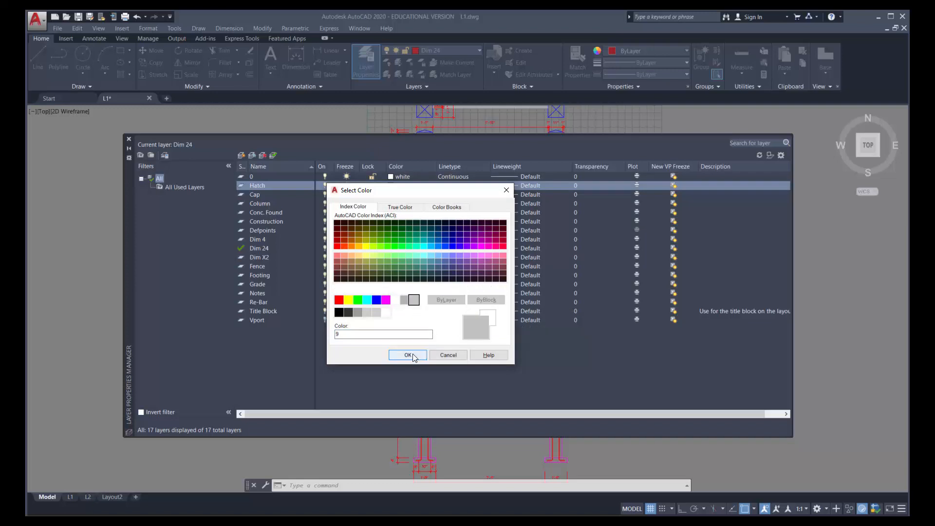
pyautogui.click(411, 354)
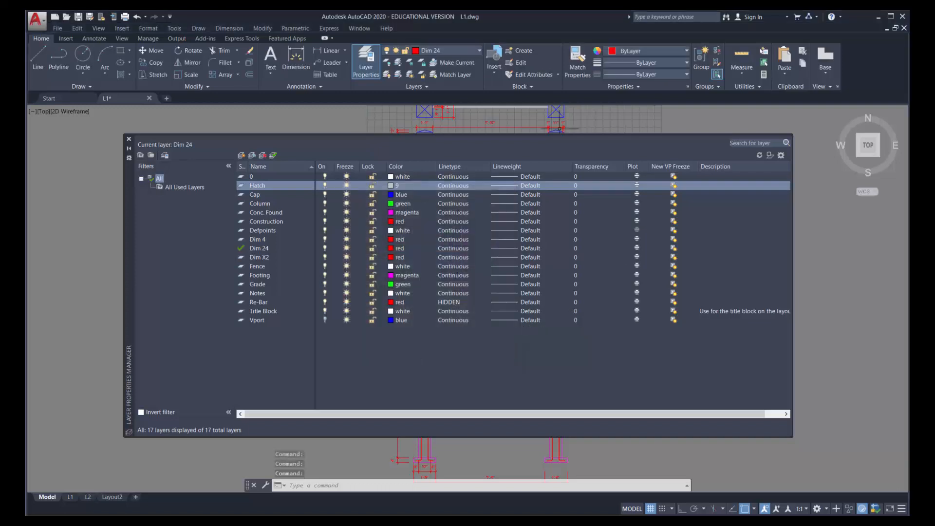
pyautogui.click(130, 141)
pyautogui.click(454, 50)
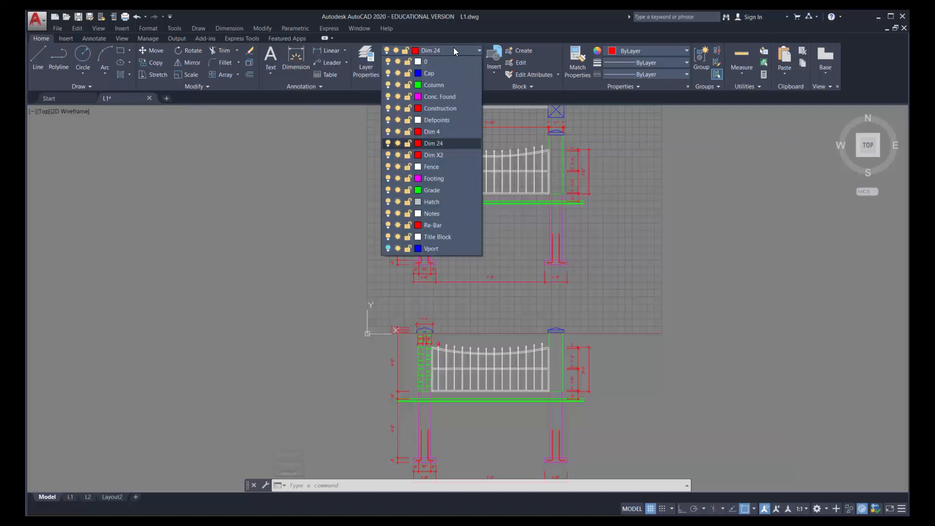
pyautogui.click(439, 201)
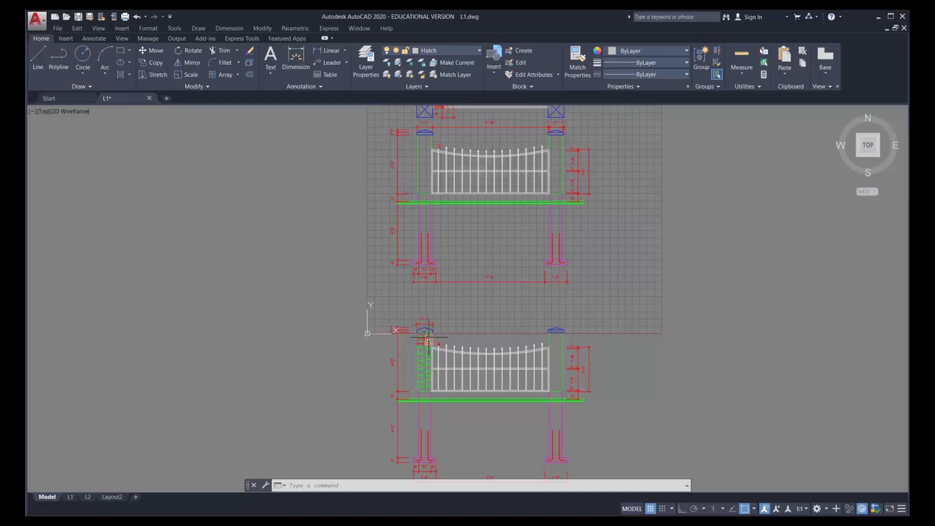
# Start a hatch and pick the interior of the lower elevation's left column cap as its boundary
pyautogui.scroll(8, 430, 338)
pyautogui.scroll(2, 382, 296)
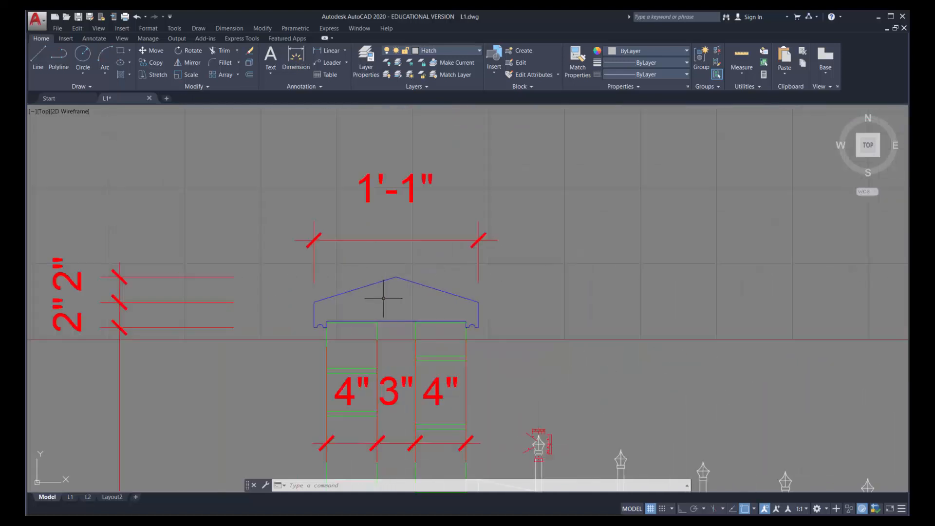
pyautogui.scroll(4, 384, 297)
pyautogui.scroll(-3, 384, 297)
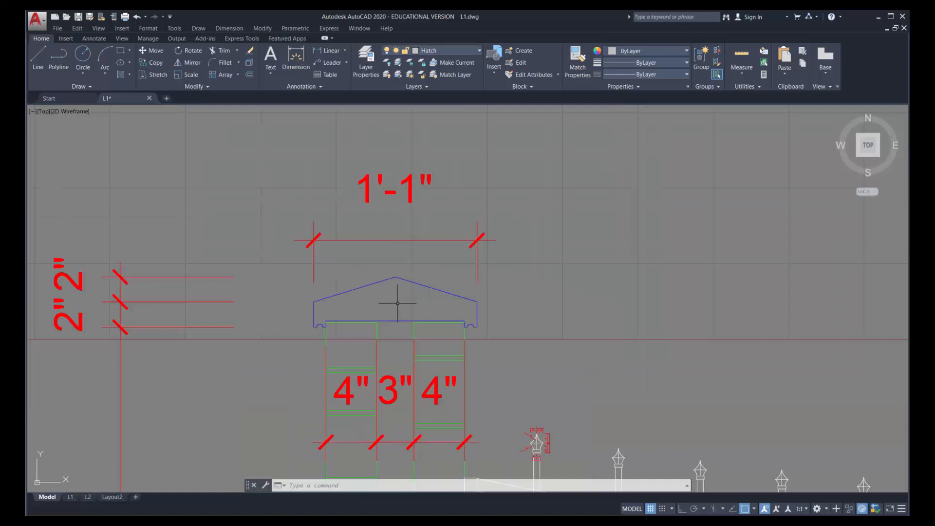
pyautogui.click(120, 74)
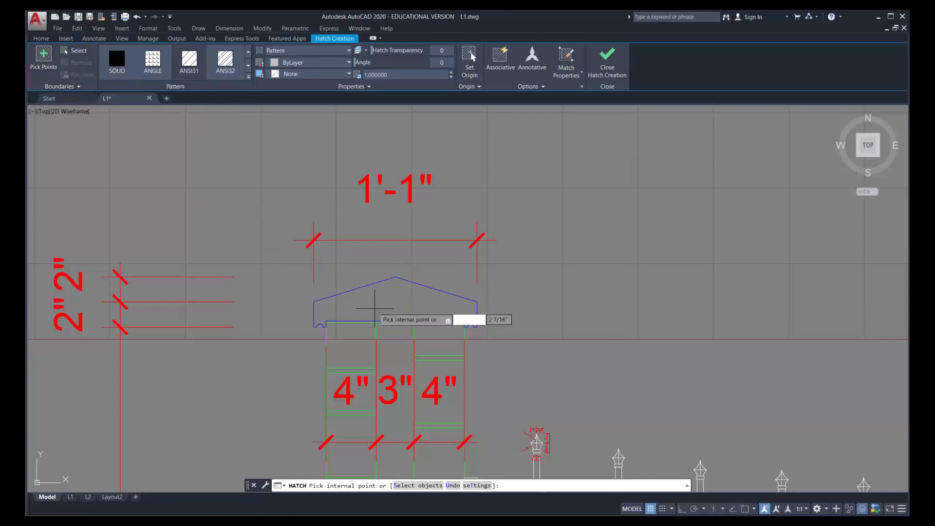
pyautogui.click(42, 56)
pyautogui.click(384, 303)
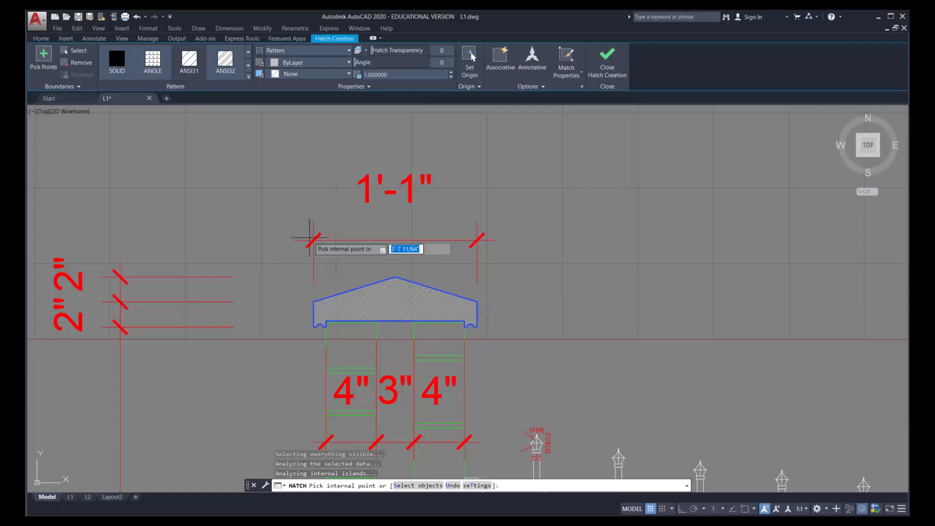
# Change the column cap's hatch pattern to AR-CONC
pyautogui.click(188, 64)
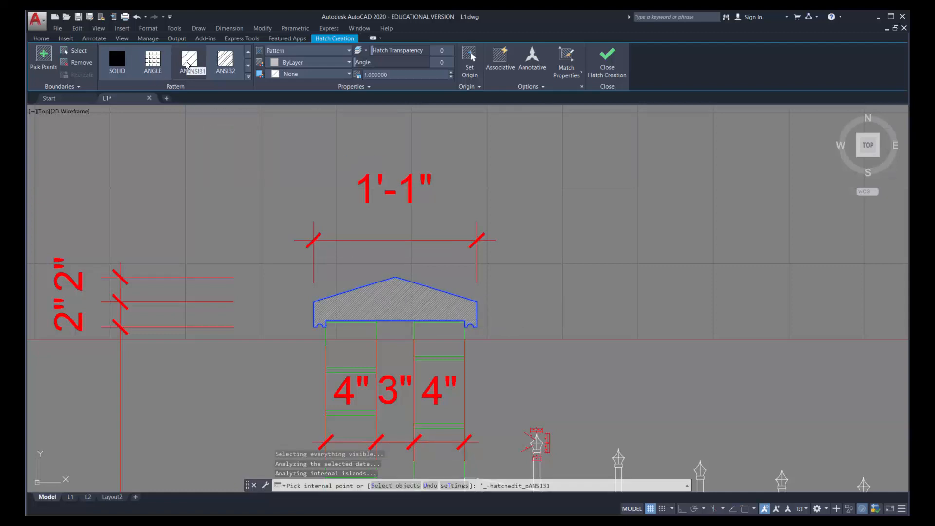
pyautogui.click(248, 68)
pyautogui.click(249, 68)
pyautogui.click(248, 51)
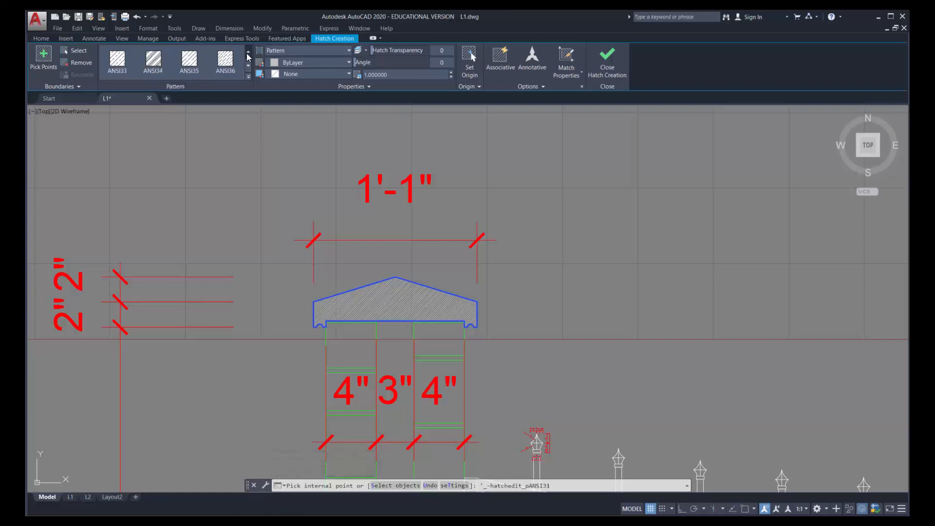
pyautogui.click(248, 78)
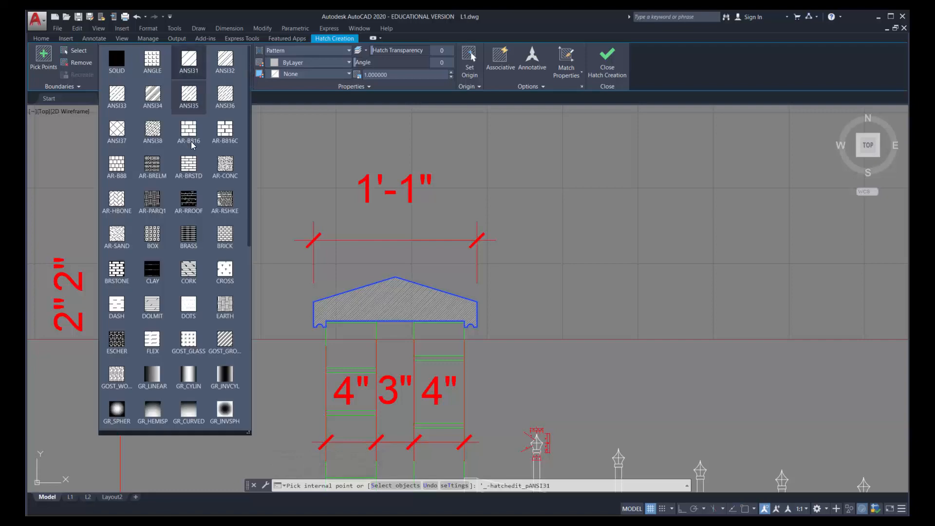
pyautogui.moveTo(250, 433); pyautogui.dragTo(254, 373)
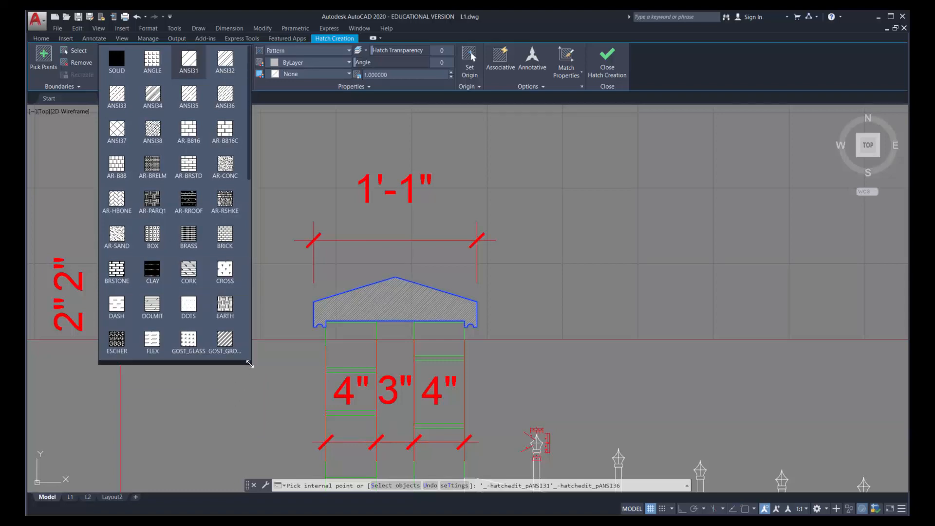
pyautogui.click(225, 167)
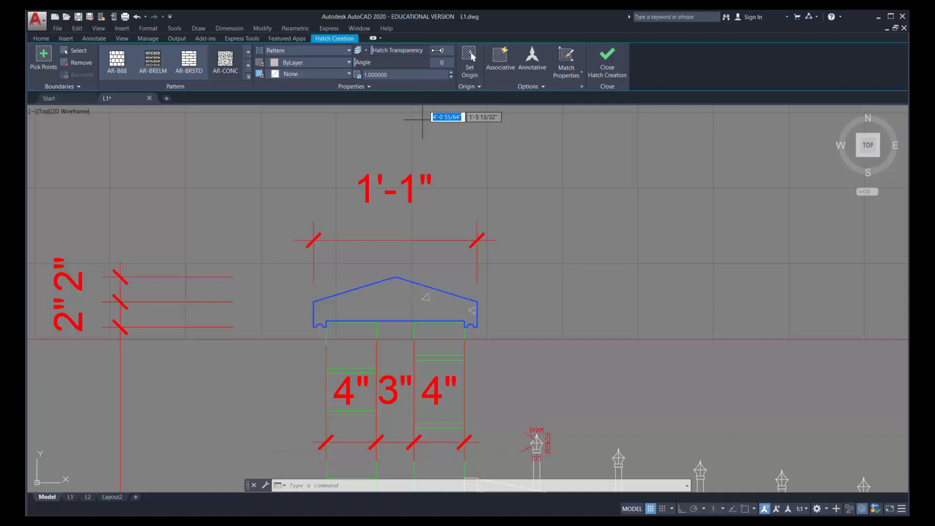
# Set a new origin for the concrete hatch near the cap's right sloping edge
pyautogui.click(470, 55)
pyautogui.click(469, 55)
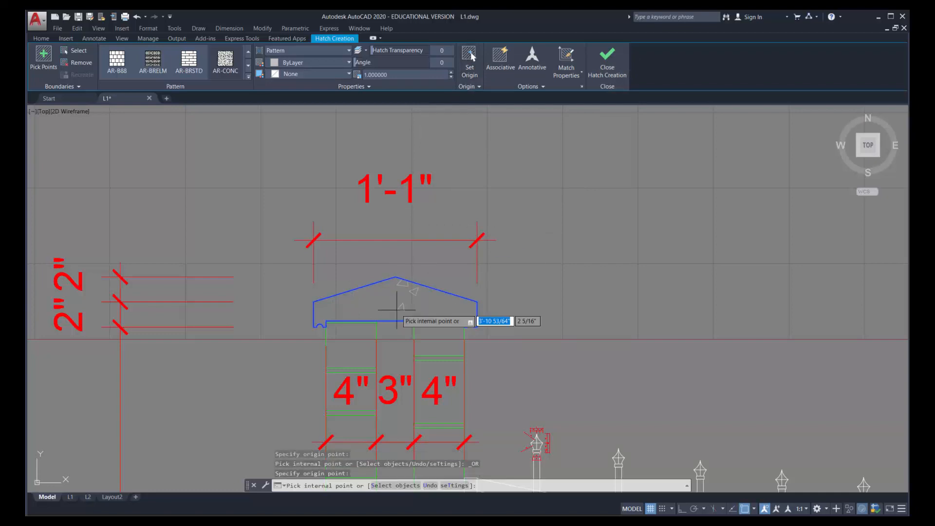
pyautogui.click(420, 281)
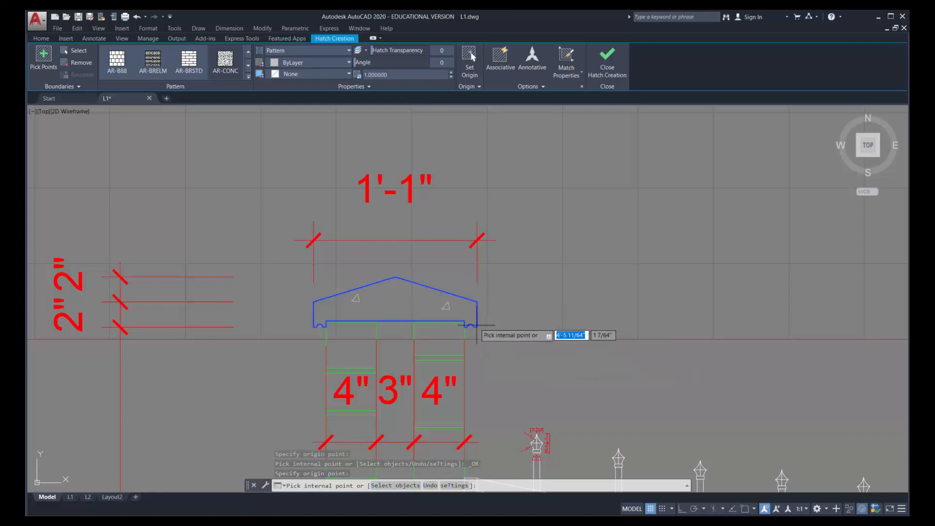
# Add the left column's foundation stem to the concrete hatch, both above and below the pair of ground lines
pyautogui.scroll(-6, 501, 346)
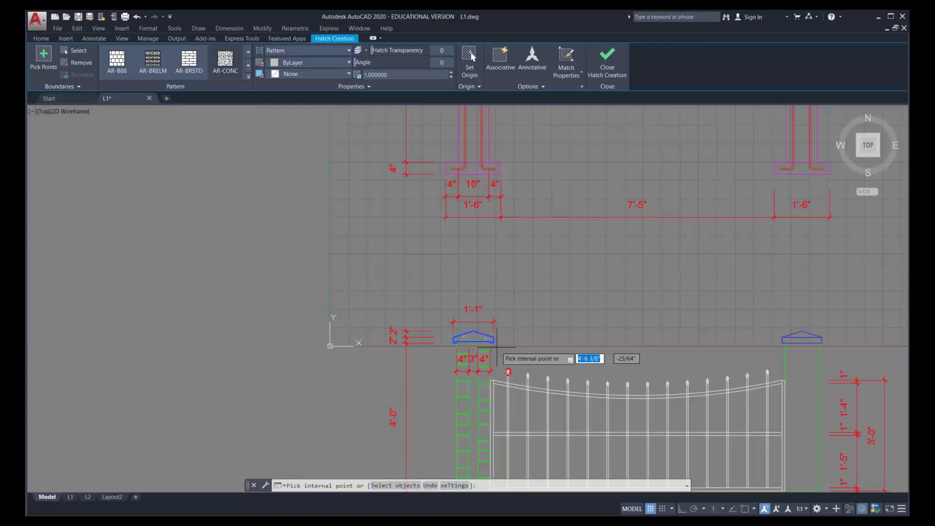
pyautogui.moveTo(502, 357)
pyautogui.mouseDown(button='middle')
pyautogui.moveTo(411, 242)
pyautogui.moveTo(419, 265)
pyautogui.mouseUp(button='middle')
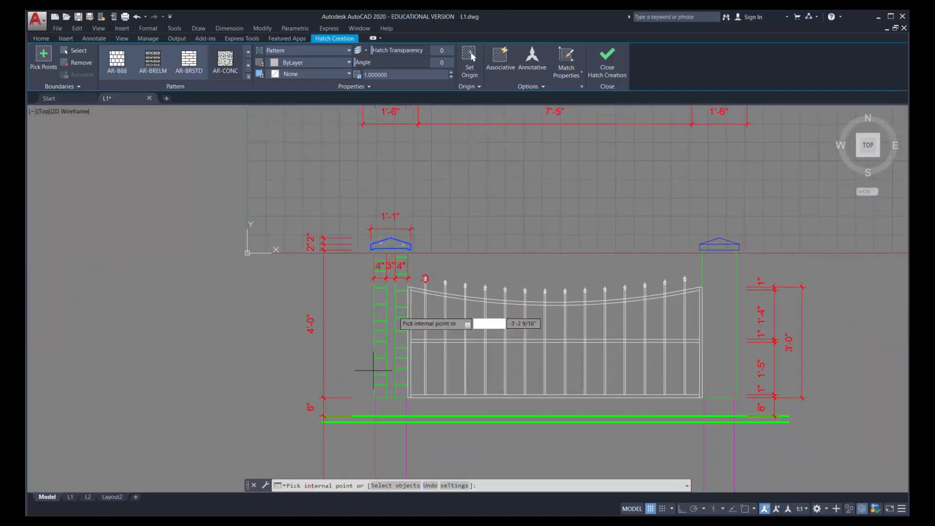
pyautogui.scroll(2, 390, 330)
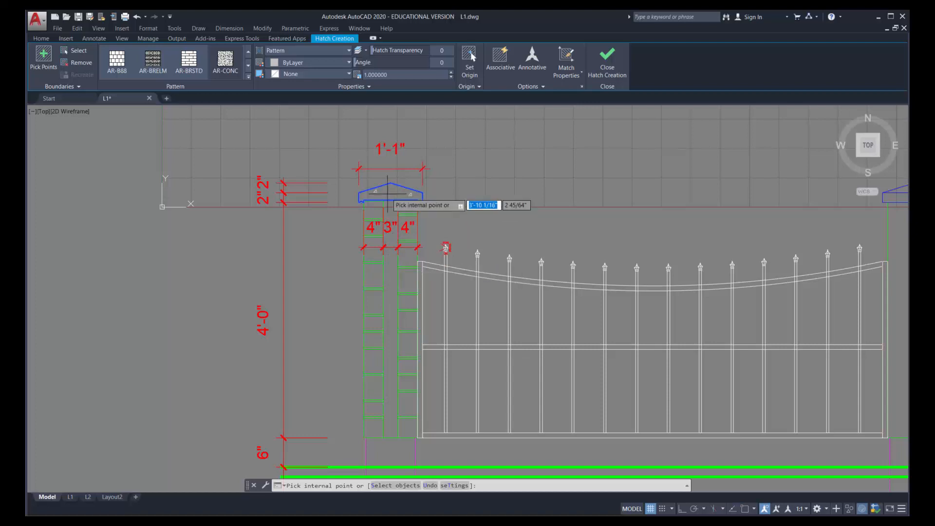
pyautogui.moveTo(383, 370)
pyautogui.mouseDown(button='middle')
pyautogui.moveTo(397, 221)
pyautogui.moveTo(359, 148)
pyautogui.moveTo(380, 61)
pyautogui.moveTo(378, 80)
pyautogui.mouseUp(button='middle')
pyautogui.rightClick(377, 84)
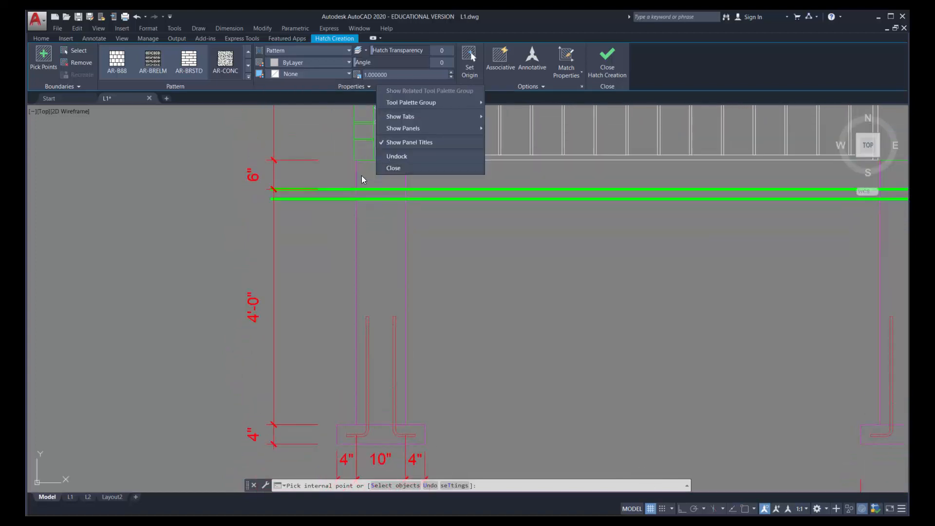
pyautogui.click(368, 173)
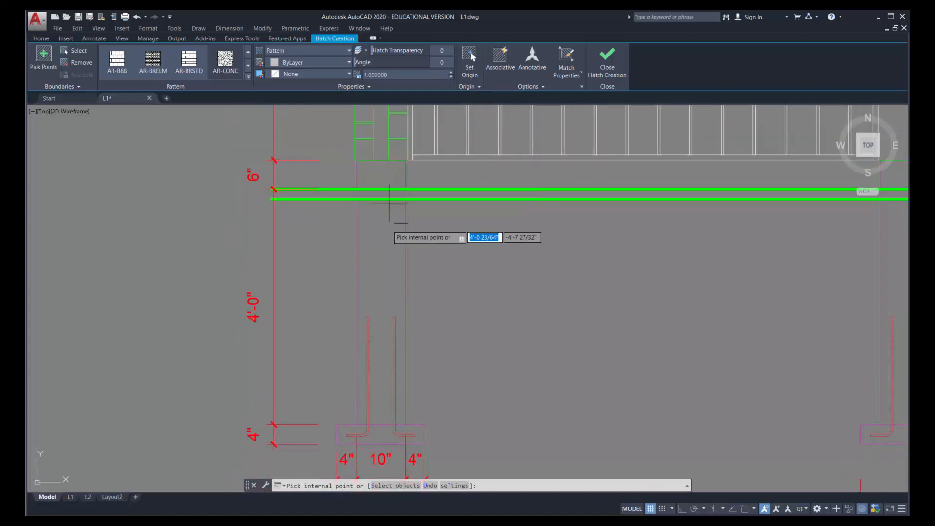
pyautogui.click(376, 172)
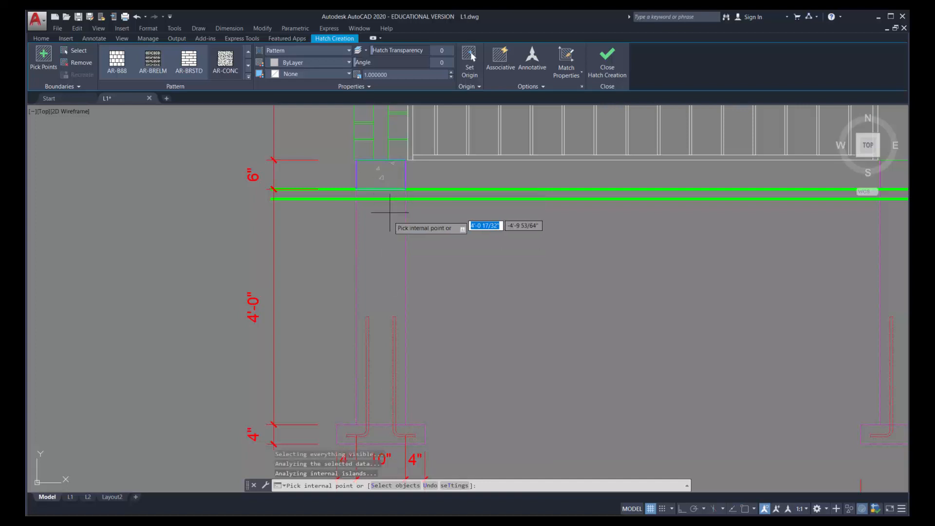
pyautogui.click(380, 229)
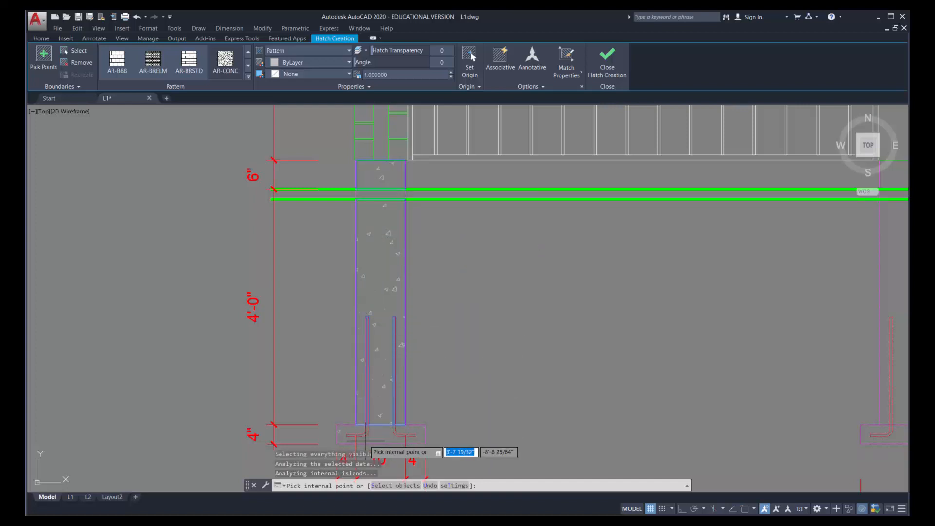
# Add the left footing around the rebar to the concrete hatch and finish the hatch
pyautogui.moveTo(376, 428); pyautogui.dragTo(382, 274, button='middle')
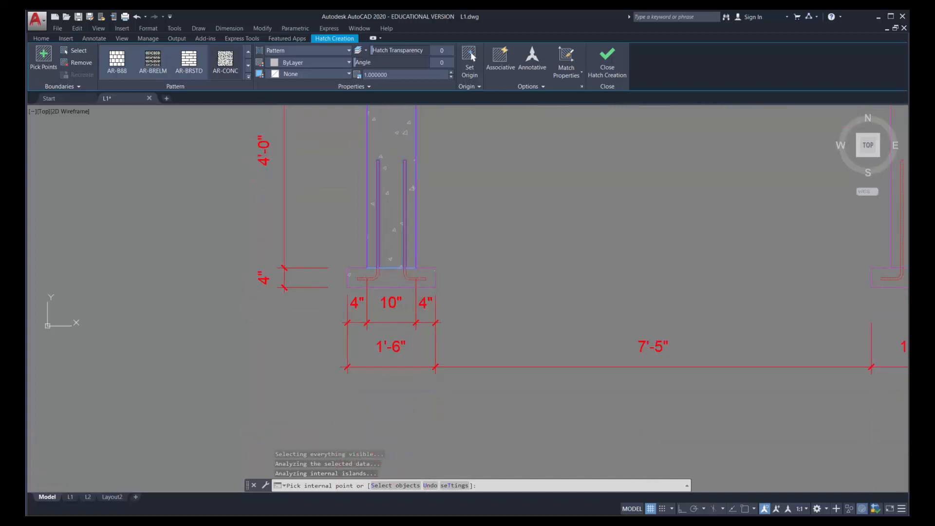
pyautogui.scroll(2, 385, 277)
pyautogui.click(386, 278)
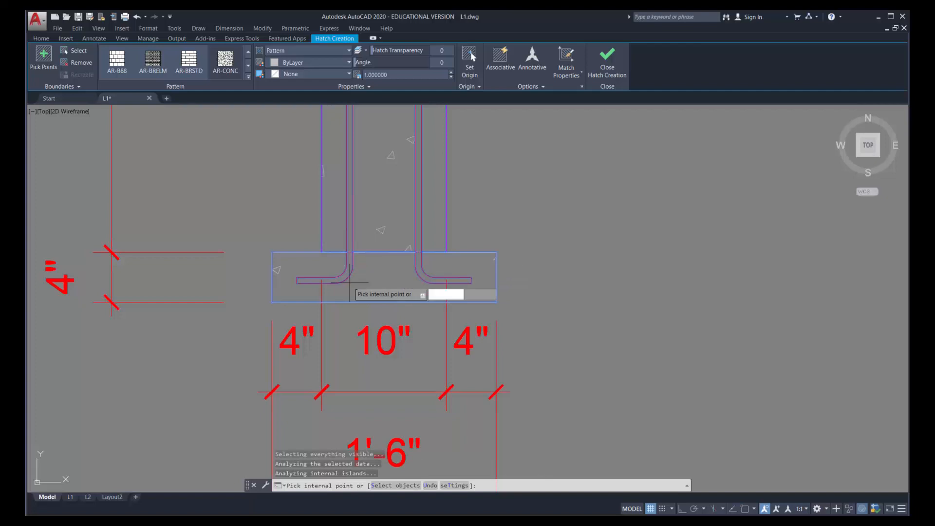
pyautogui.press('Return')
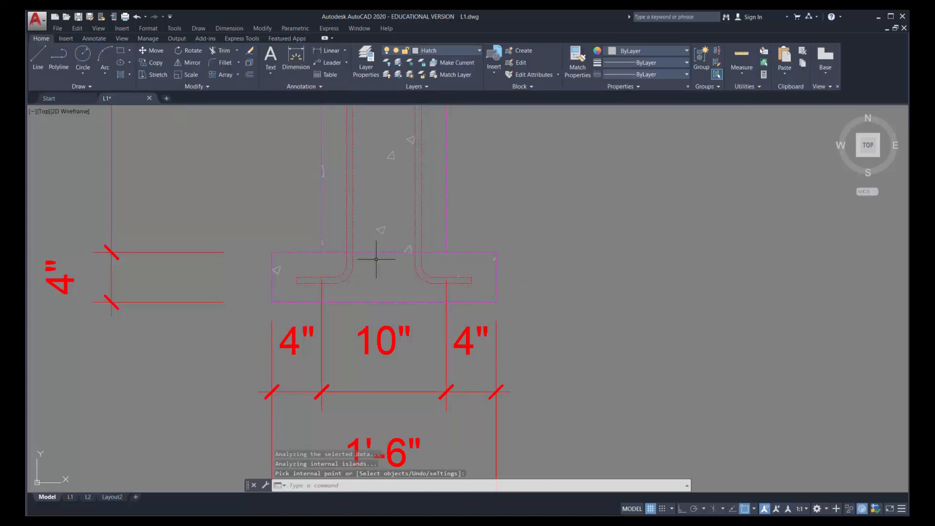
# Stretch the bottom edge of the hatch above ground down to the lower ground line, filling the gap between the ground lines
pyautogui.scroll(6, 369, 184)
pyautogui.scroll(-10, 368, 184)
pyautogui.moveTo(369, 178); pyautogui.dragTo(333, 283, button='middle')
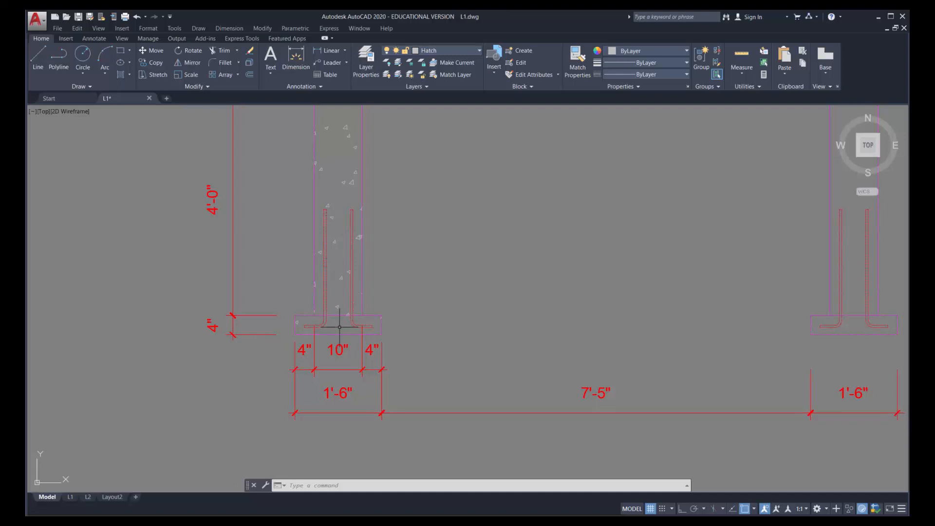
pyautogui.scroll(-2, 365, 272)
pyautogui.scroll(2, 373, 150)
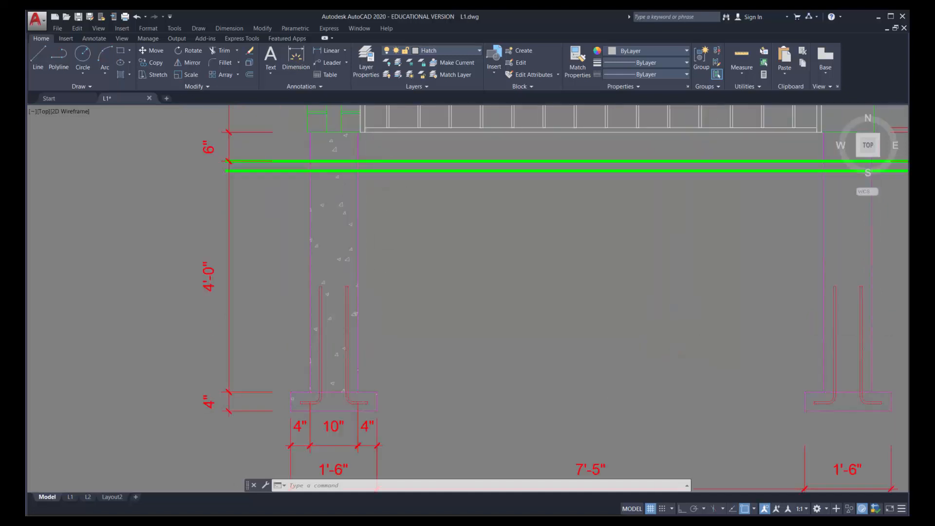
pyautogui.moveTo(370, 151); pyautogui.dragTo(359, 253, button='middle')
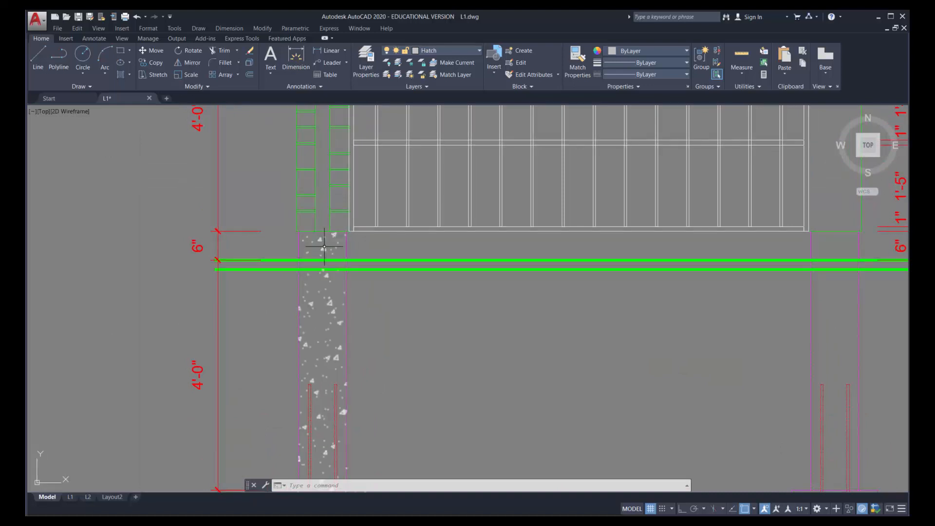
pyautogui.scroll(4, 324, 248)
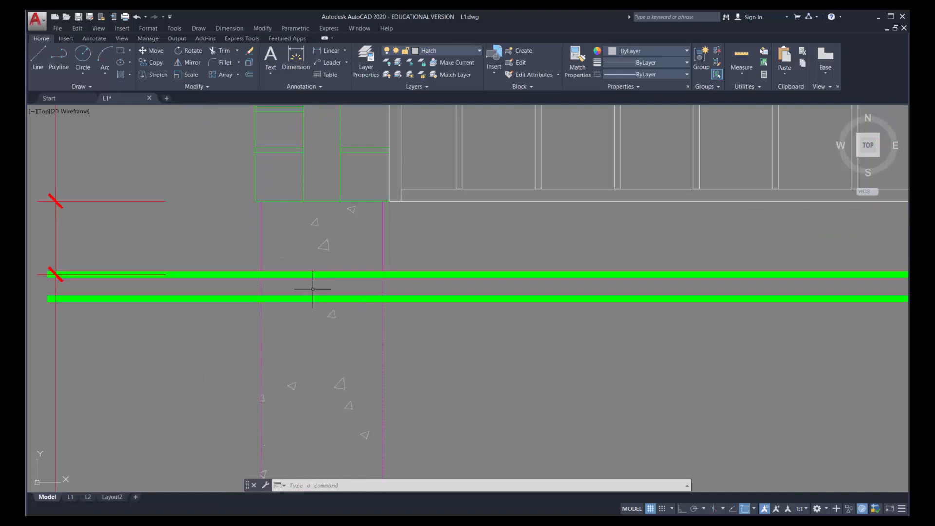
pyautogui.click(328, 246)
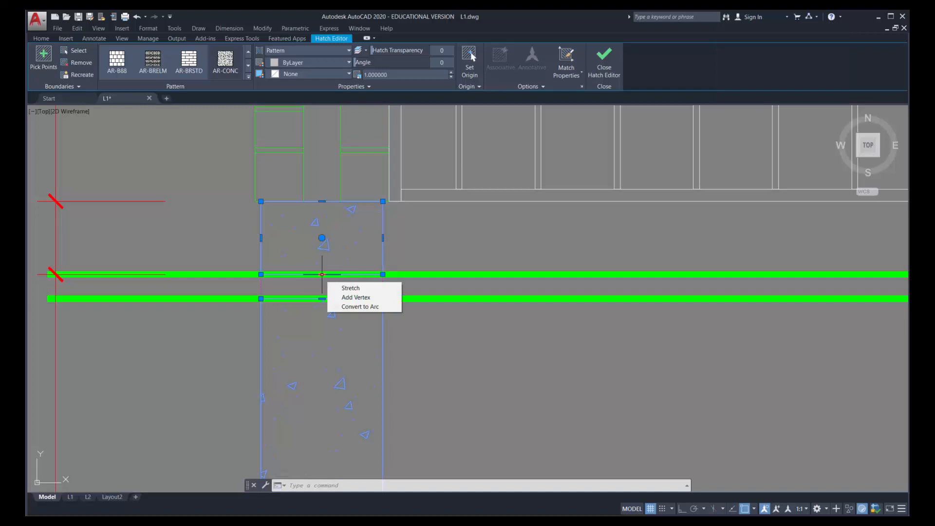
pyautogui.click(322, 274)
pyautogui.click(322, 298)
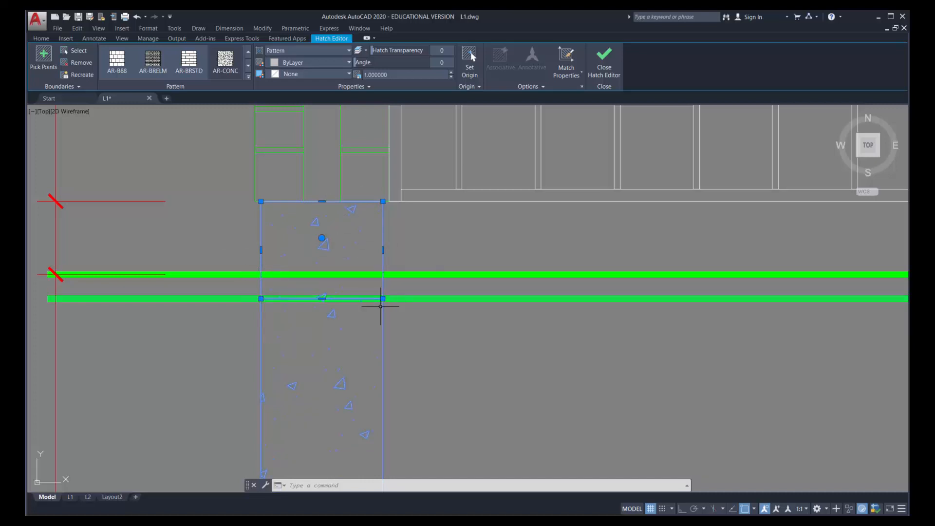
pyautogui.scroll(-6, 342, 319)
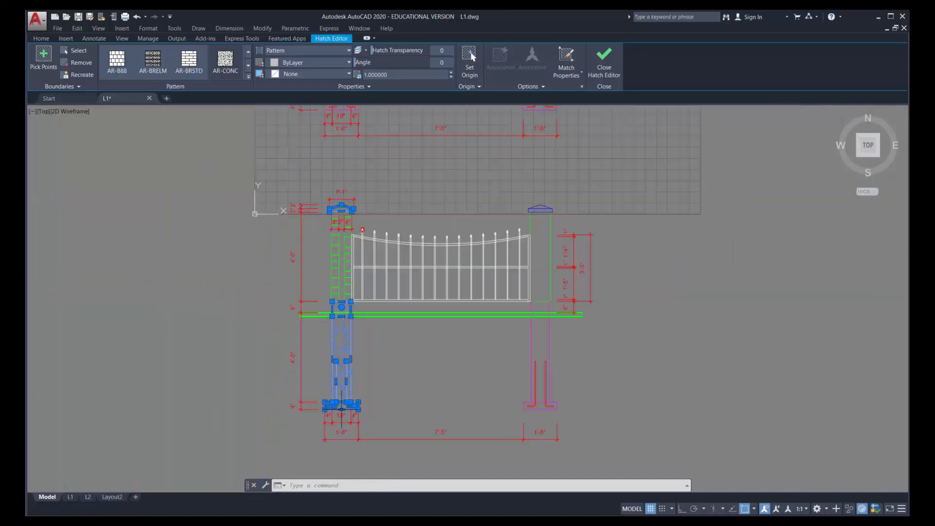
pyautogui.scroll(7, 341, 404)
pyautogui.scroll(4, 341, 387)
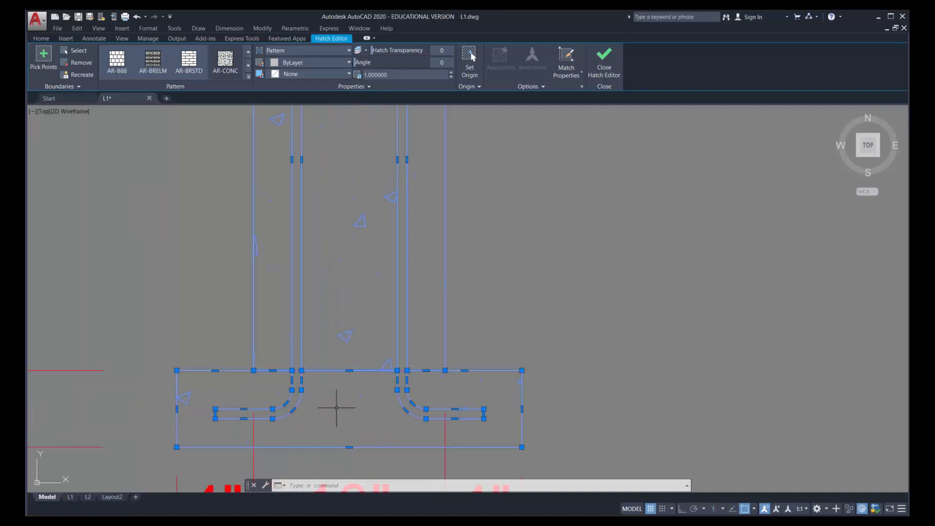
pyautogui.scroll(-4, 334, 397)
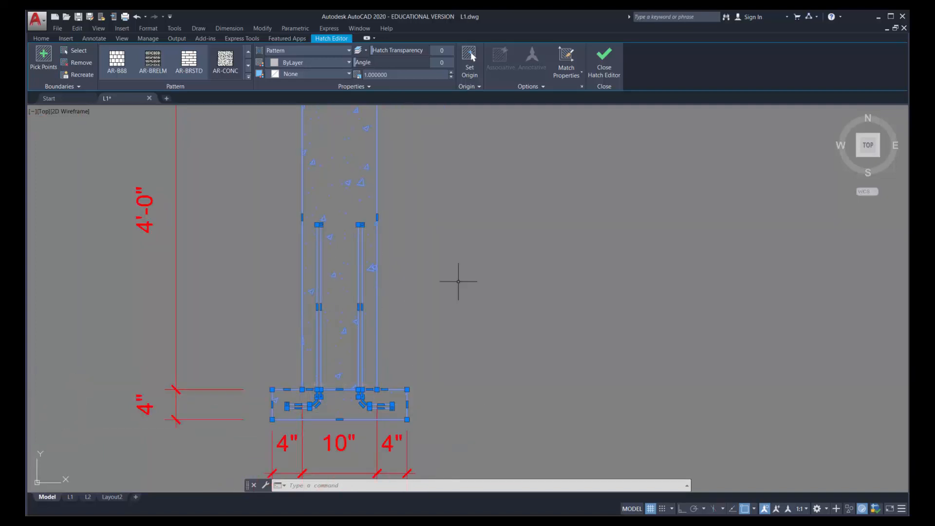
pyautogui.press('Escape')
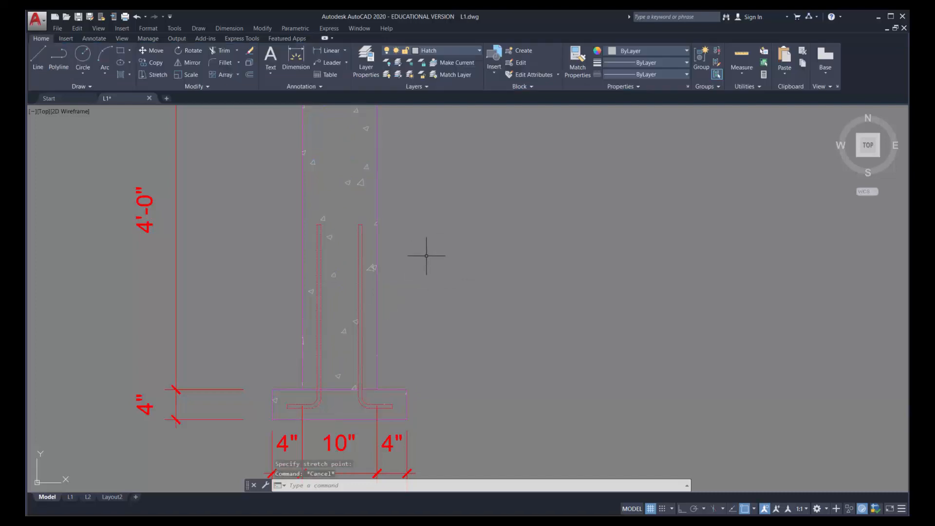
# Start an ANSI31 hatch in the top brick of the left column's outer wythe, just below the cap
pyautogui.scroll(-2, 385, 248)
pyautogui.scroll(-2, 385, 249)
pyautogui.scroll(4, 370, 129)
pyautogui.moveTo(370, 129); pyautogui.dragTo(359, 390, button='middle')
pyautogui.scroll(-3, 359, 390)
pyautogui.scroll(2, 361, 348)
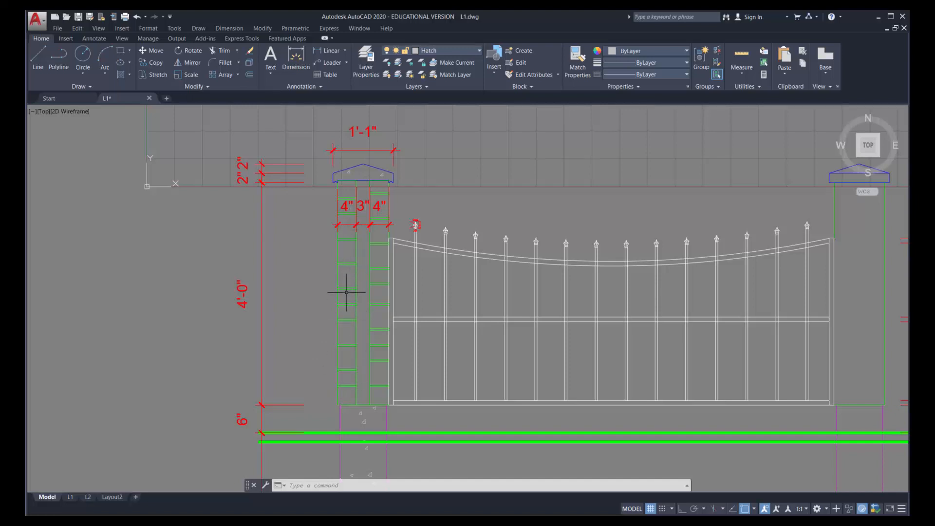
pyautogui.click(121, 74)
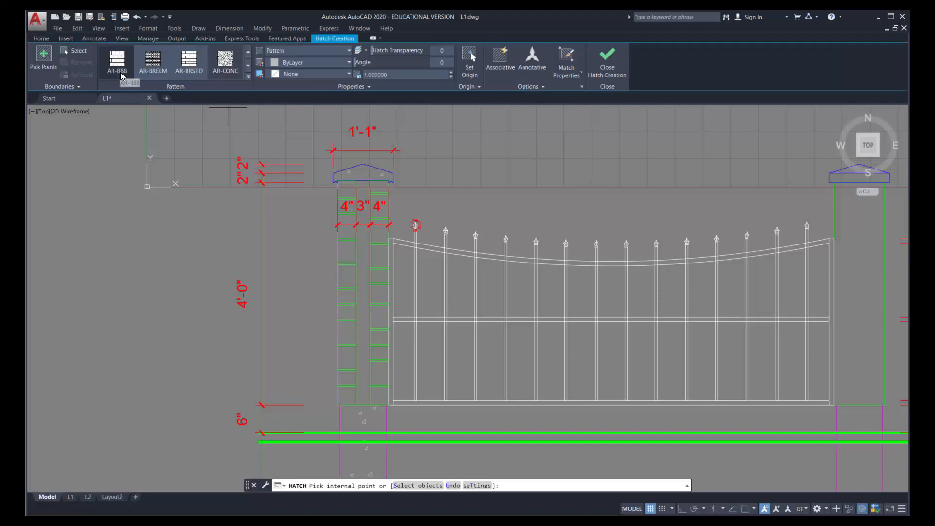
pyautogui.click(248, 77)
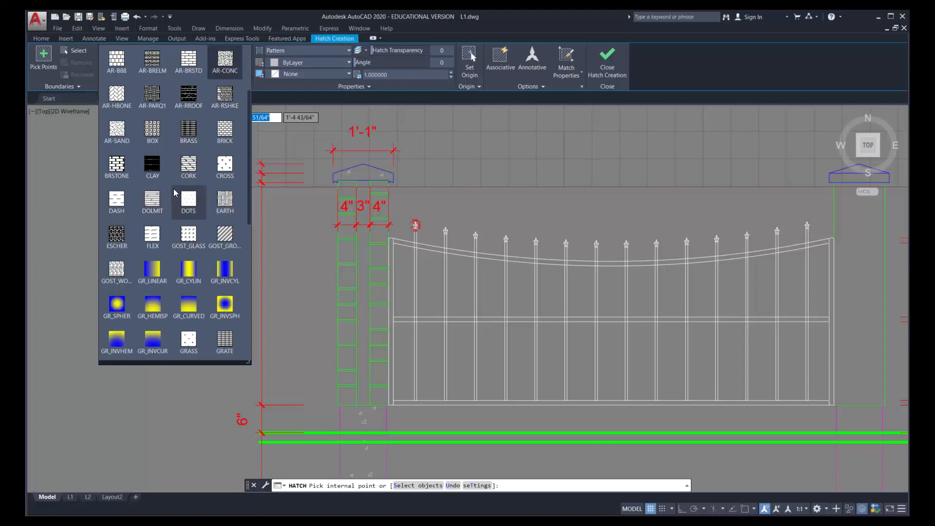
pyautogui.scroll(3, 184, 176)
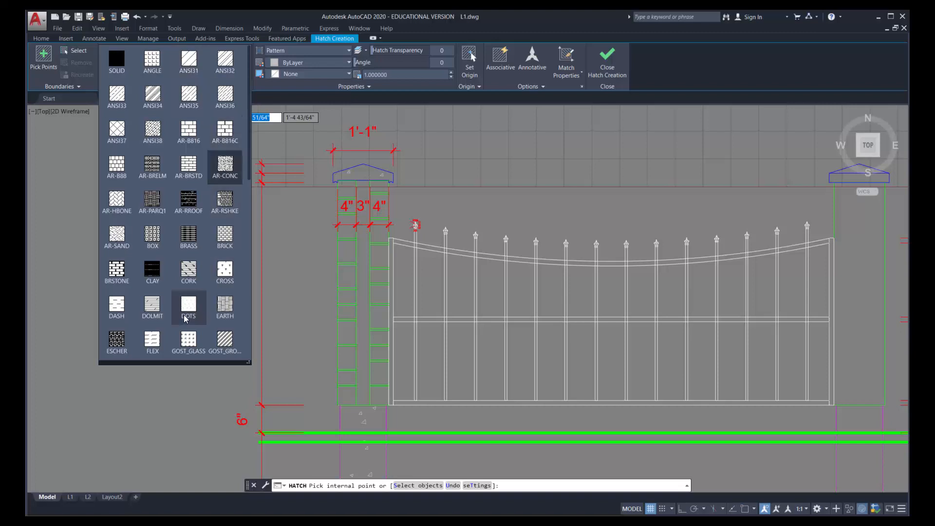
pyautogui.click(189, 59)
pyautogui.scroll(6, 352, 190)
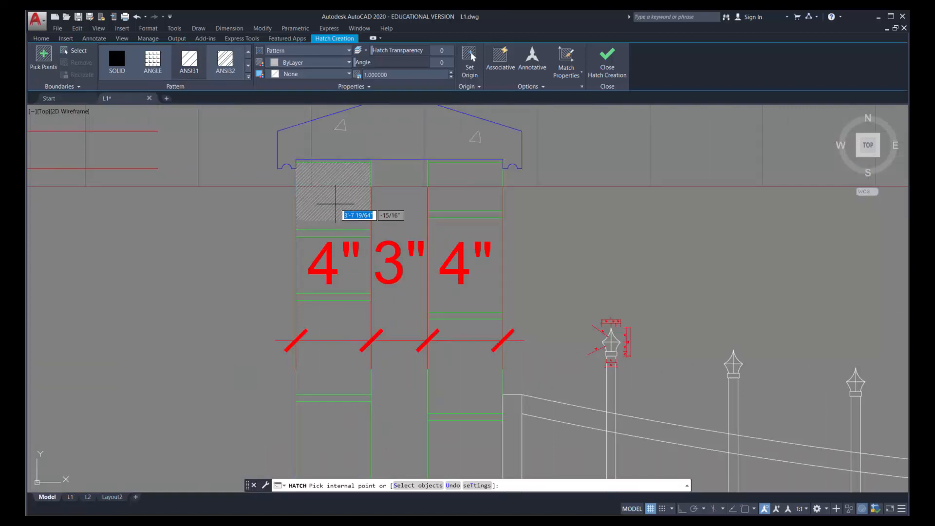
pyautogui.click(335, 204)
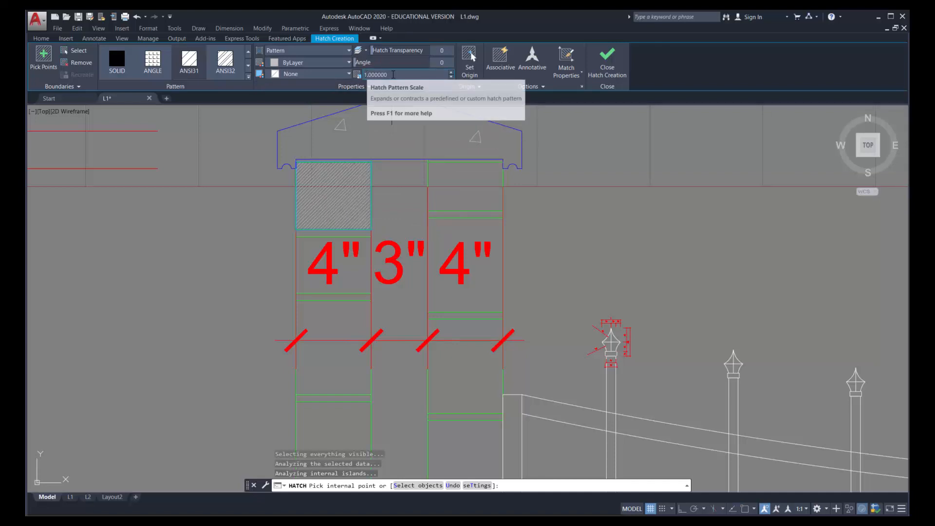
# Try pattern scales of 0.5, 2, 4 and 8 on the brick hatch
pyautogui.moveTo(388, 75); pyautogui.dragTo(358, 76)
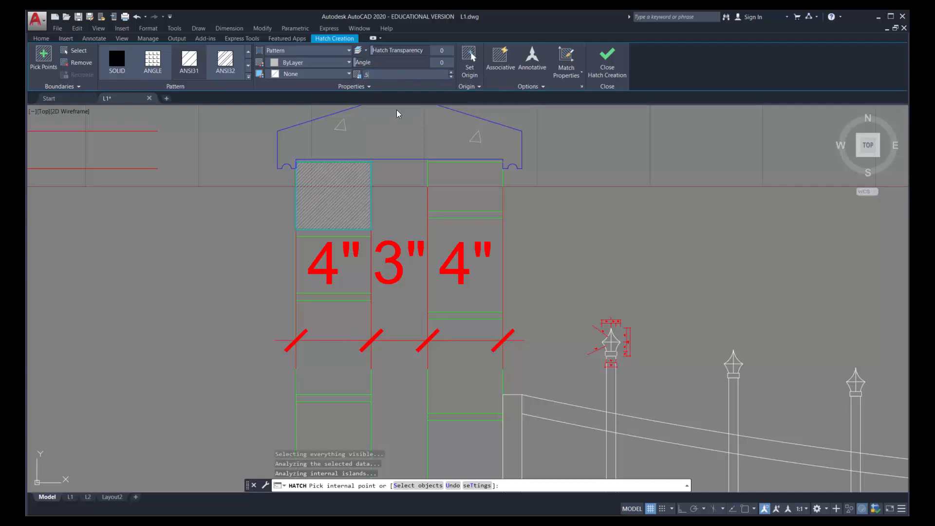
pyautogui.click(366, 201)
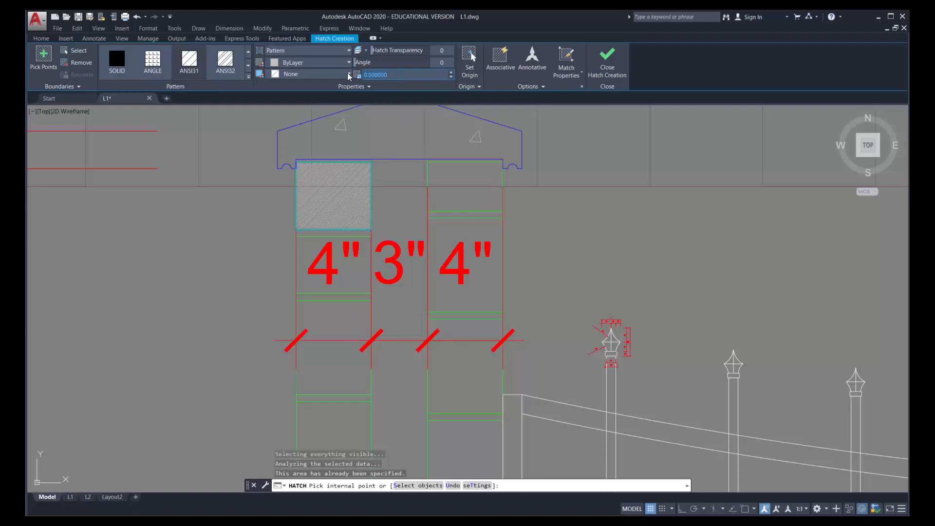
pyautogui.write('2')
pyautogui.press('Return')
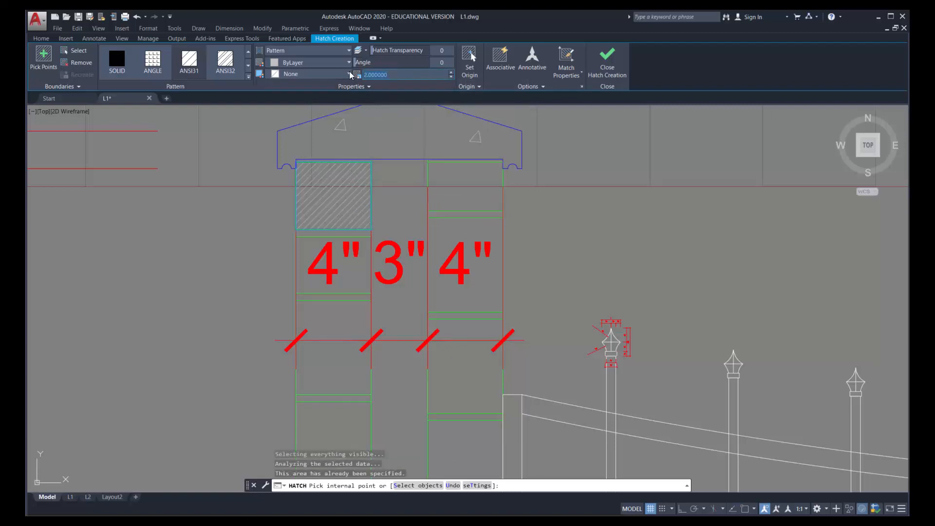
pyautogui.click(359, 197)
pyautogui.click(383, 71)
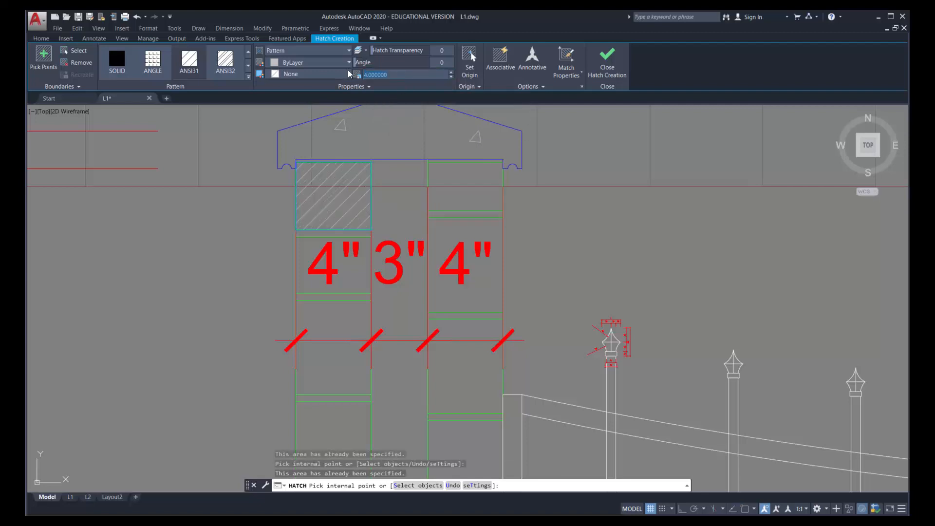
pyautogui.write('8')
pyautogui.press('Return')
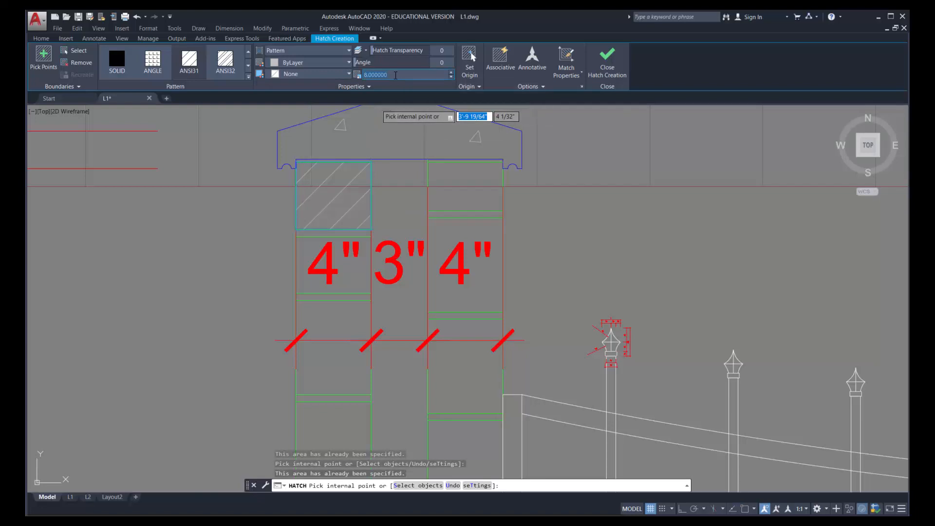
# Compare pattern scales of 16 and 4 on the brick hatch and settle on 16
pyautogui.press('Return')
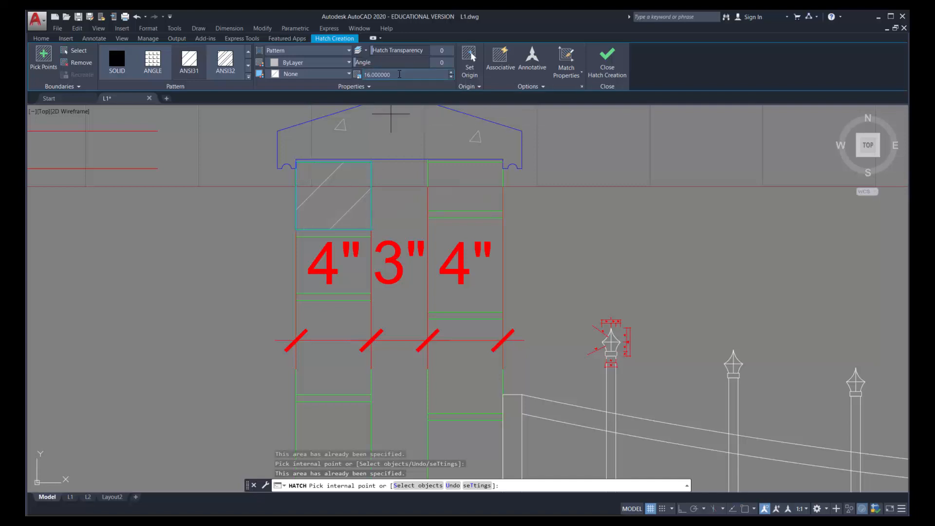
pyautogui.moveTo(399, 74); pyautogui.dragTo(366, 74)
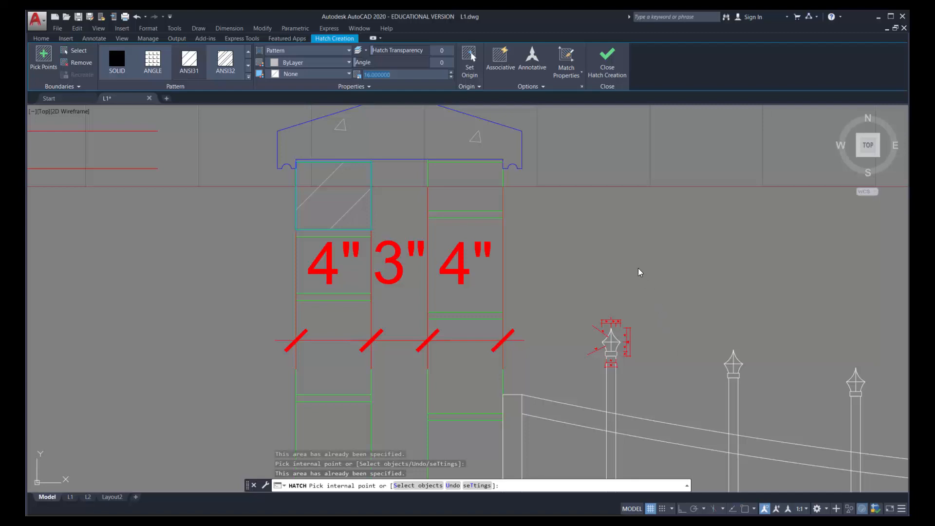
pyautogui.click(391, 73)
pyautogui.write('4')
pyautogui.press('Return')
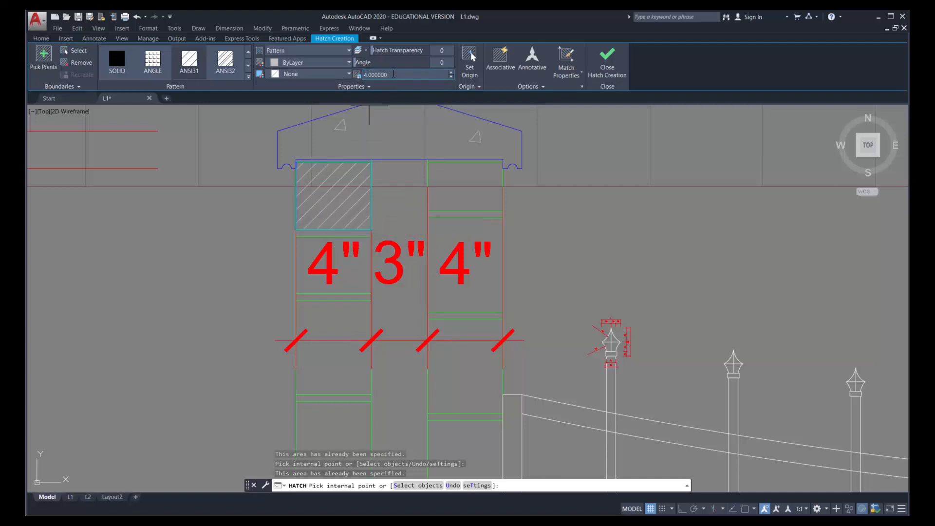
pyautogui.click(378, 74)
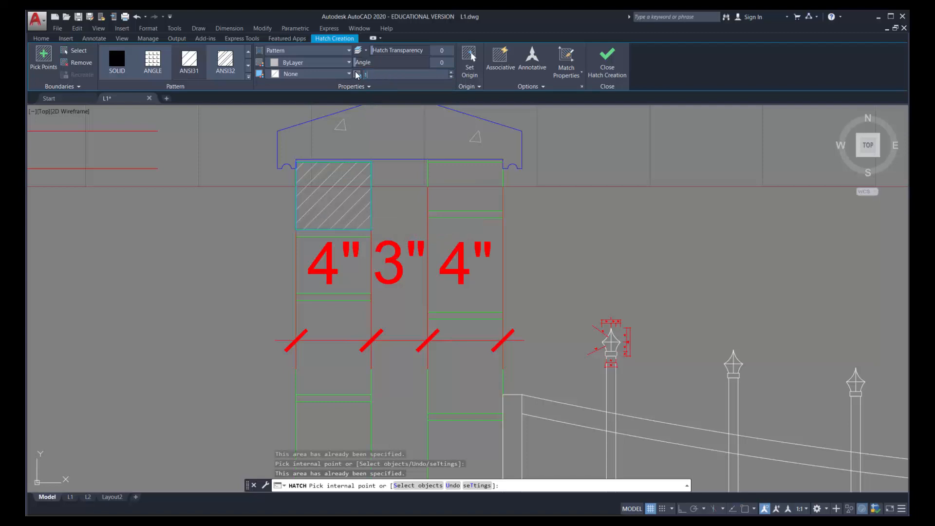
pyautogui.press('Return')
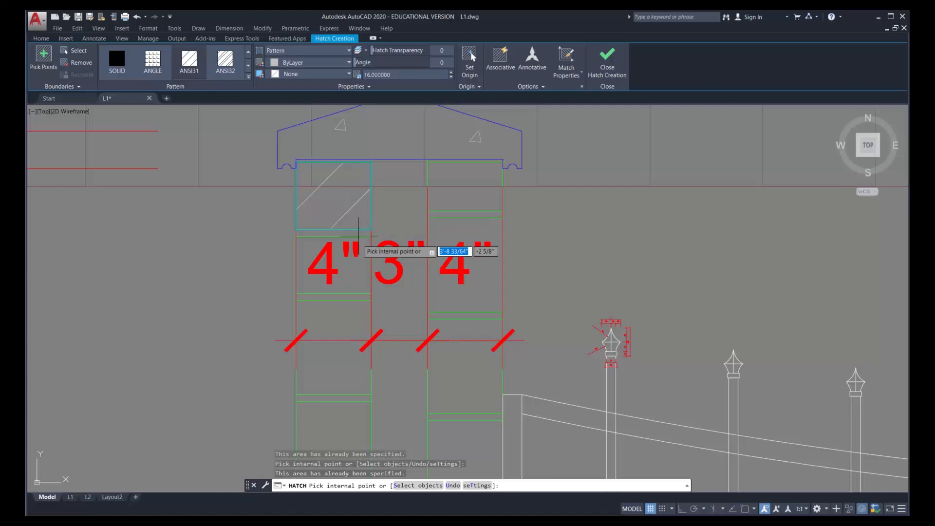
# Add the bricks in the upper half of both wythes of the left column to the ANSI31 hatch
pyautogui.click(458, 201)
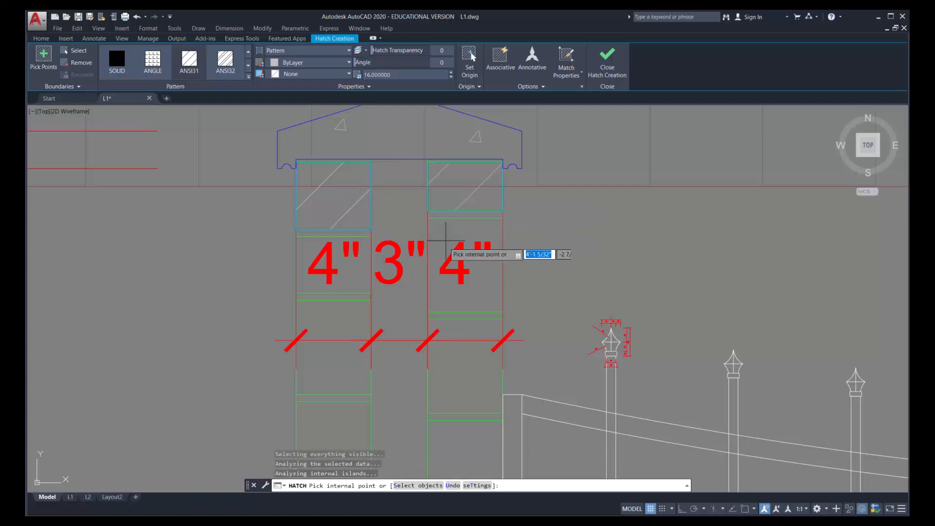
pyautogui.click(457, 232)
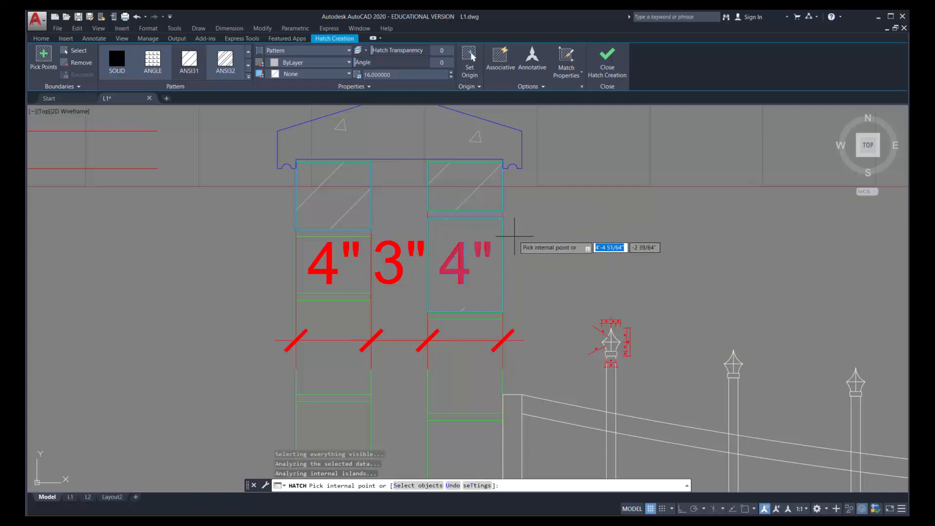
pyautogui.scroll(-2, 487, 219)
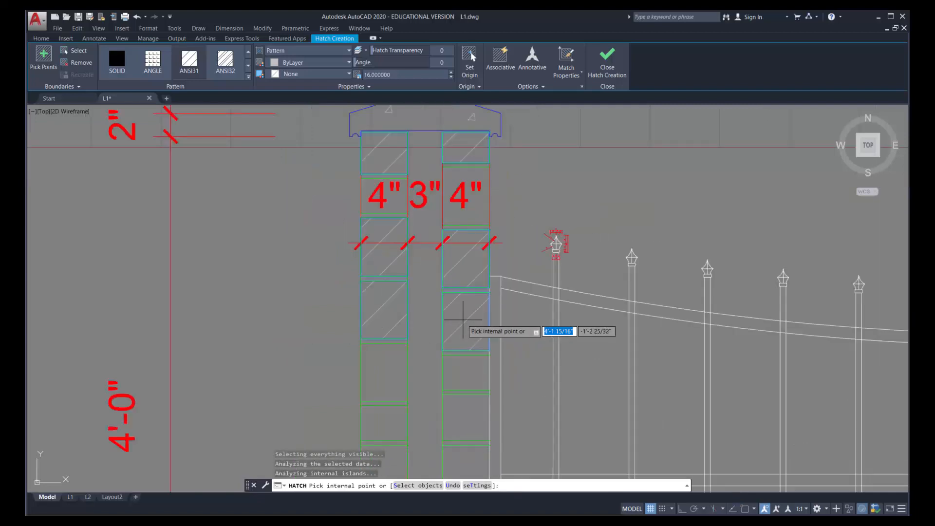
pyautogui.scroll(-4, 454, 316)
pyautogui.click(435, 344)
pyautogui.click(466, 340)
pyautogui.click(462, 363)
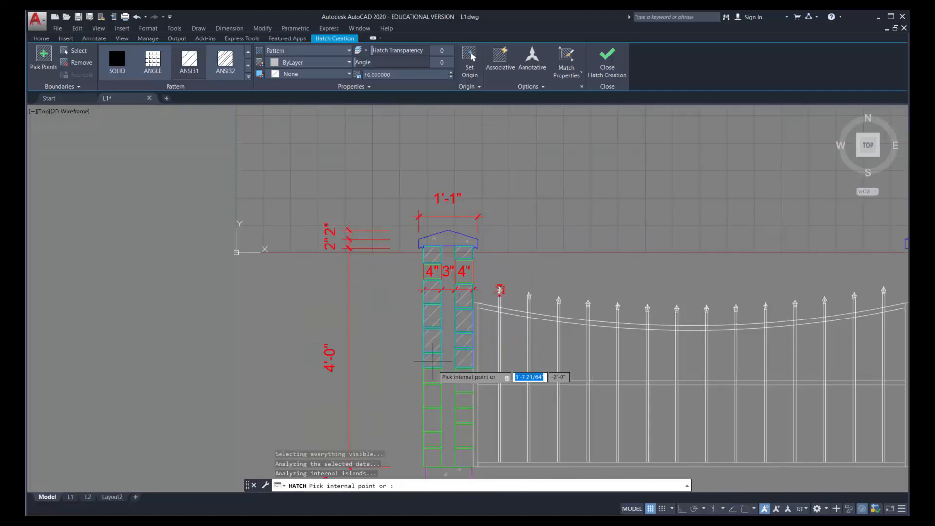
# Add the remaining lower bricks of both wythes down to the column's base and finish the brick hatch
pyautogui.click(432, 376)
pyautogui.click(462, 379)
pyautogui.click(432, 396)
pyautogui.click(462, 403)
pyautogui.click(462, 418)
pyautogui.click(434, 422)
pyautogui.click(432, 440)
pyautogui.click(464, 434)
pyautogui.click(462, 457)
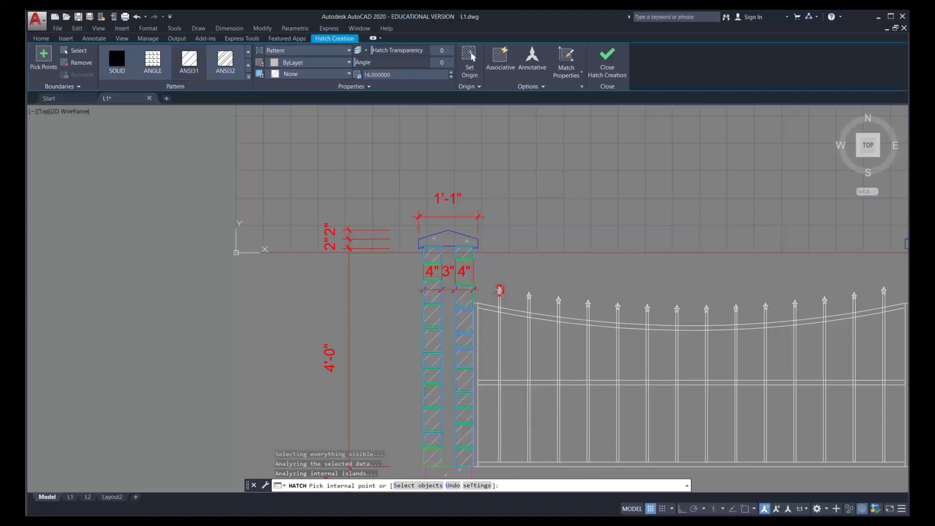
pyautogui.scroll(-6, 469, 407)
pyautogui.moveTo(481, 444); pyautogui.dragTo(414, 336, button='middle')
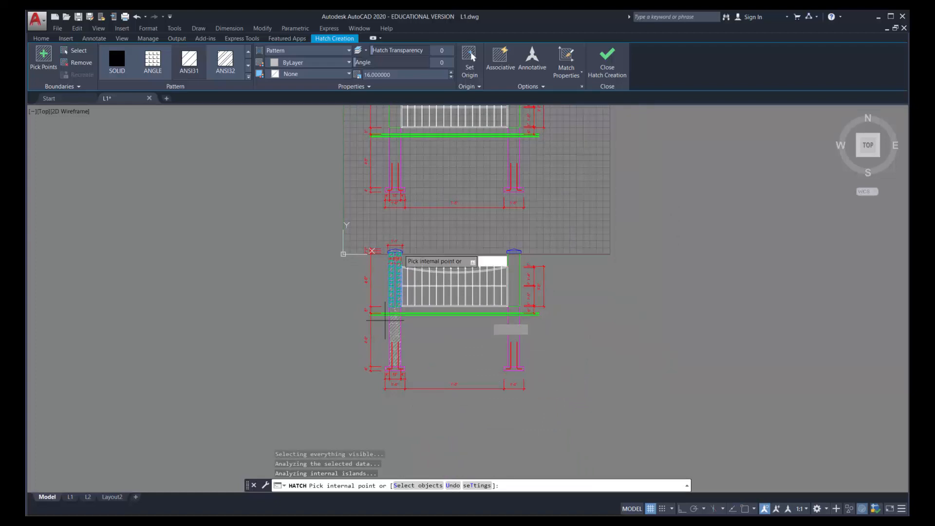
pyautogui.press('Return')
# Draw an open fit-point spline around the left foundation, with both ends above the ground lines and the curve passing below the footing
pyautogui.scroll(4, 388, 397)
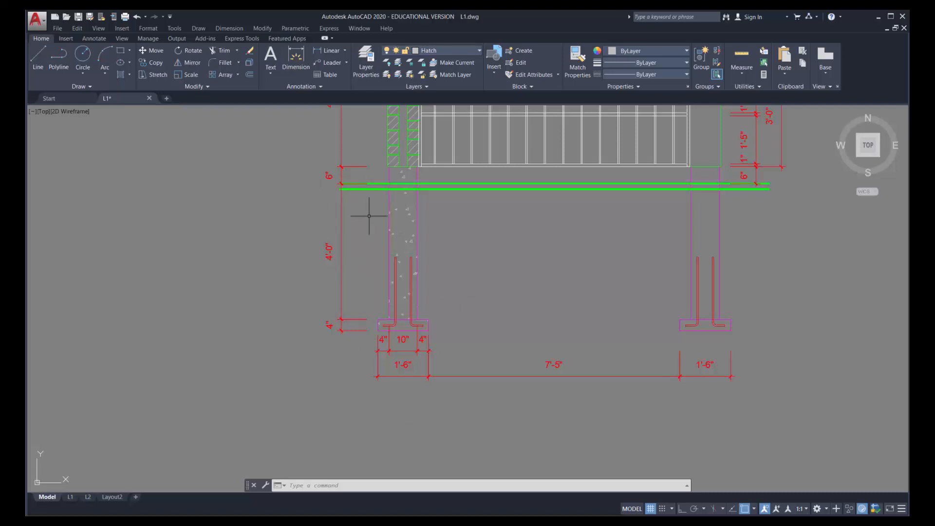
pyautogui.click(91, 87)
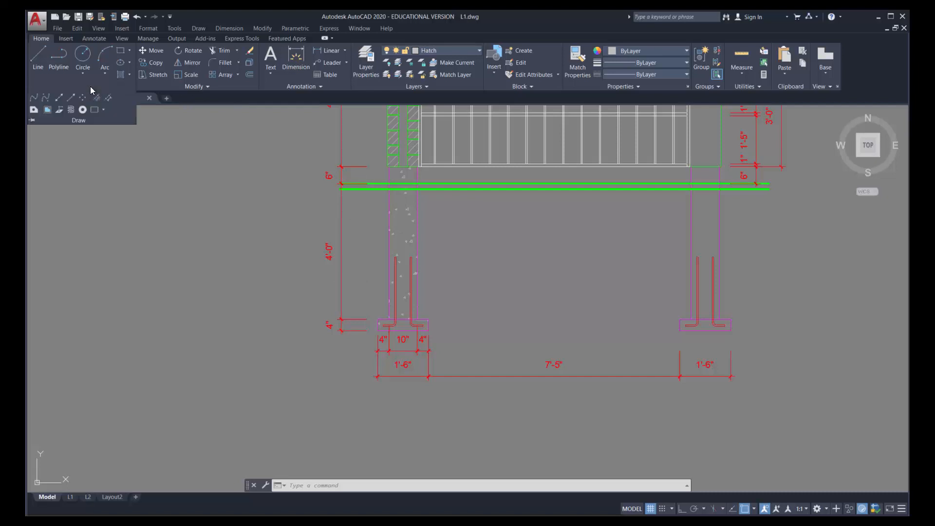
pyautogui.click(34, 98)
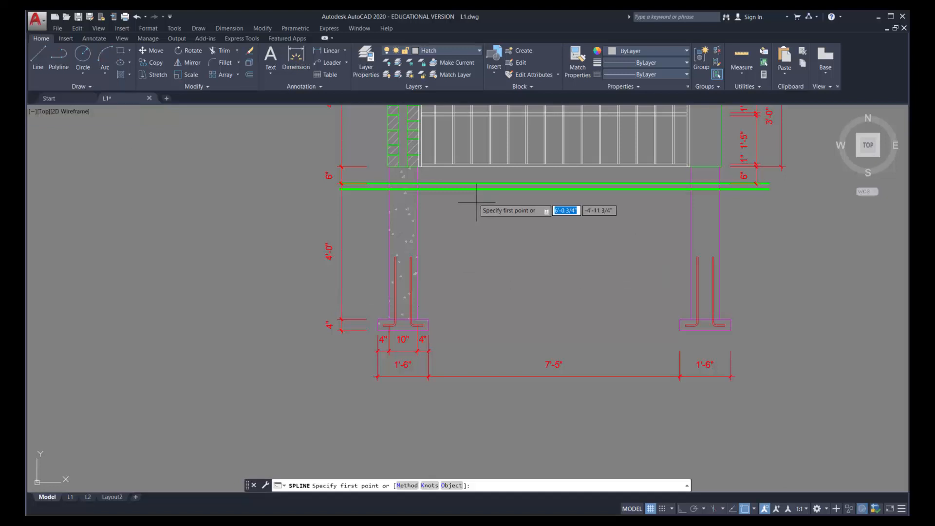
pyautogui.click(450, 173)
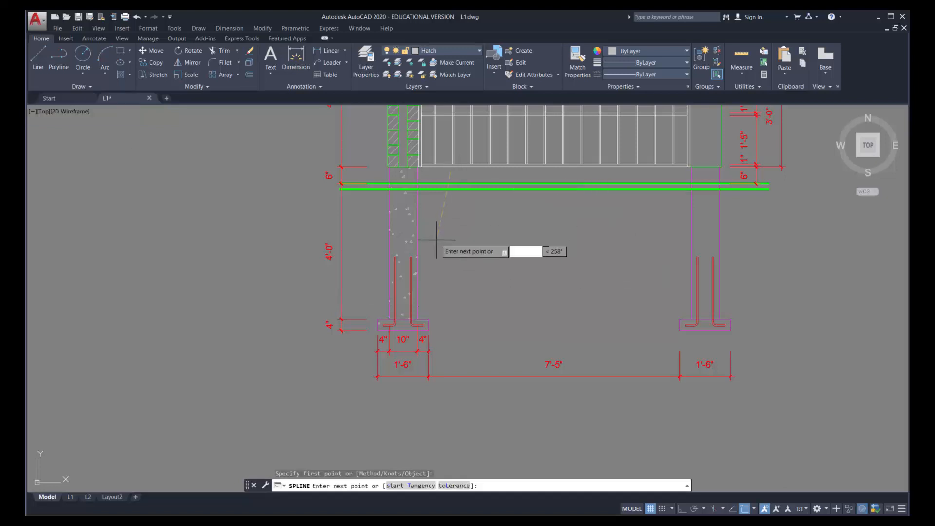
pyautogui.click(454, 306)
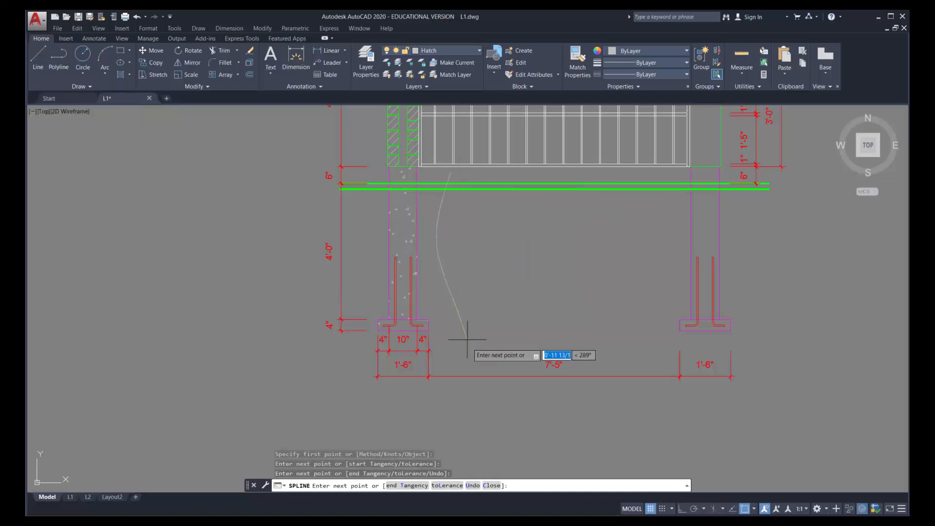
pyautogui.click(465, 366)
pyautogui.click(407, 402)
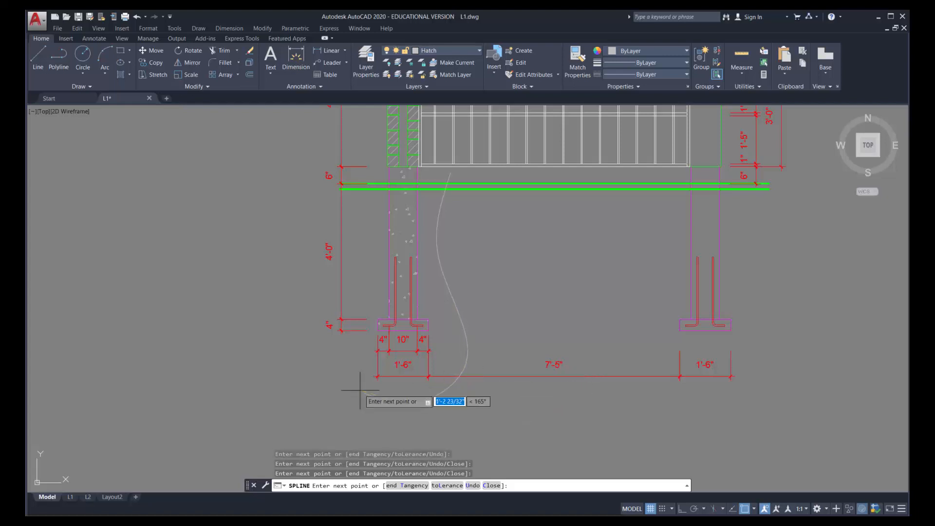
pyautogui.click(335, 266)
pyautogui.click(357, 150)
pyautogui.press('Return')
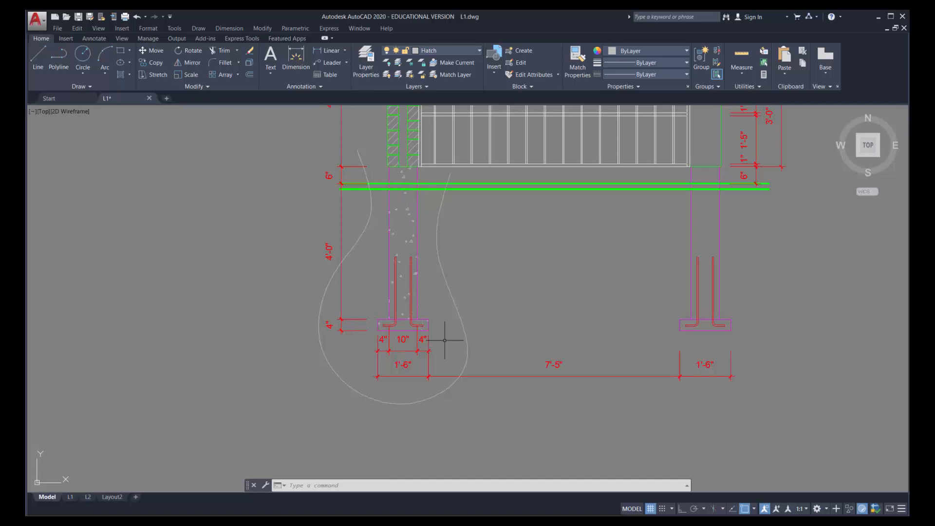
# Hatch the area between the spline and the left foundation, below the ground lines, with the EARTH pattern at scale 16
pyautogui.write('h')
pyautogui.press('Return')
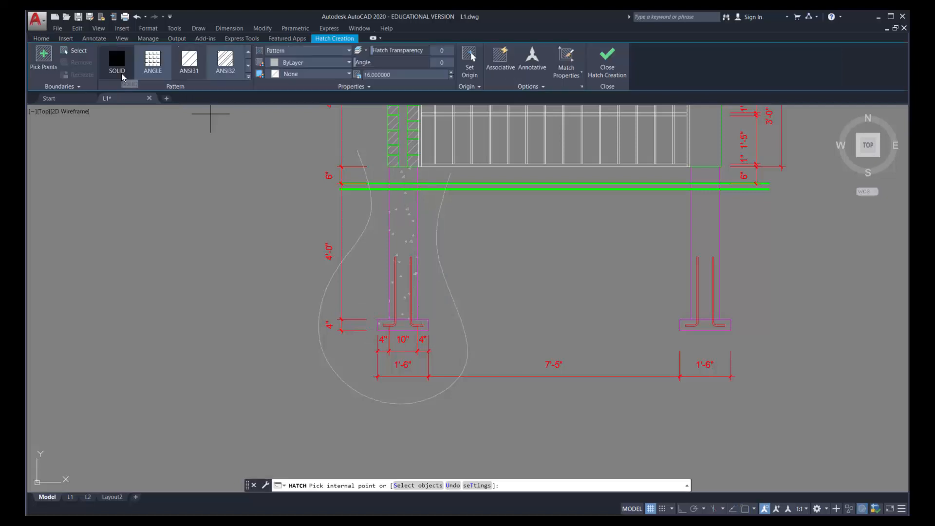
pyautogui.click(248, 78)
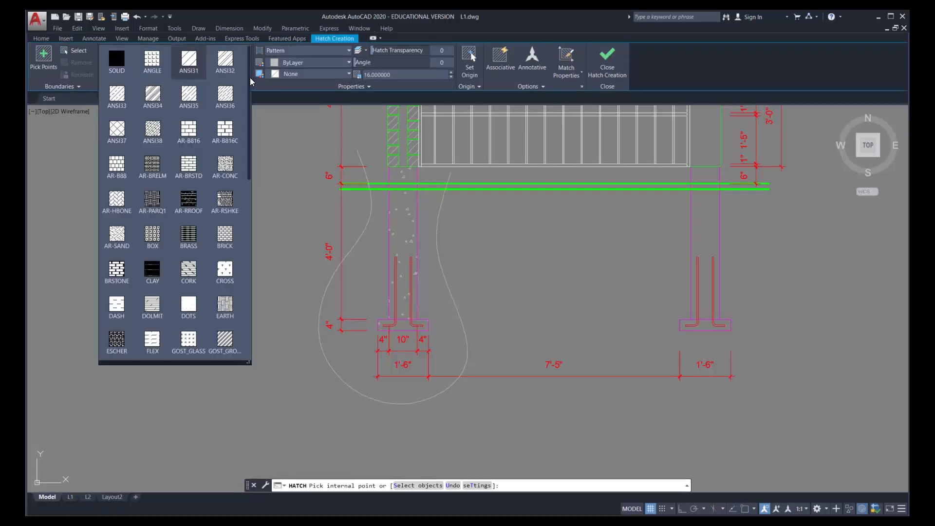
pyautogui.click(223, 305)
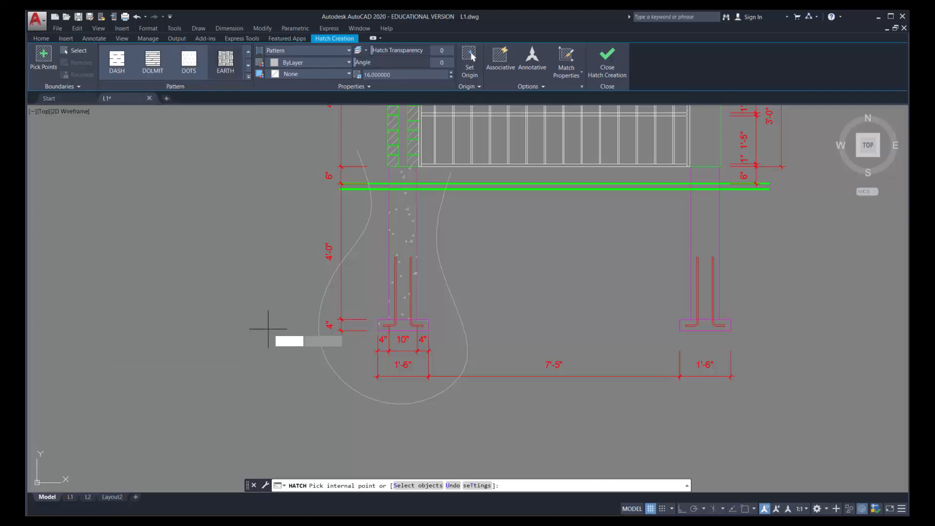
pyautogui.click(371, 280)
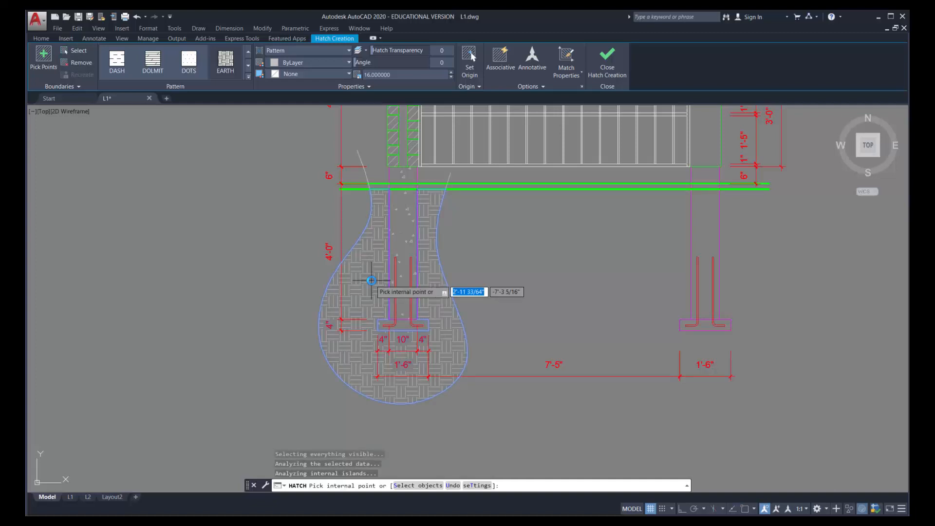
pyautogui.press('Return')
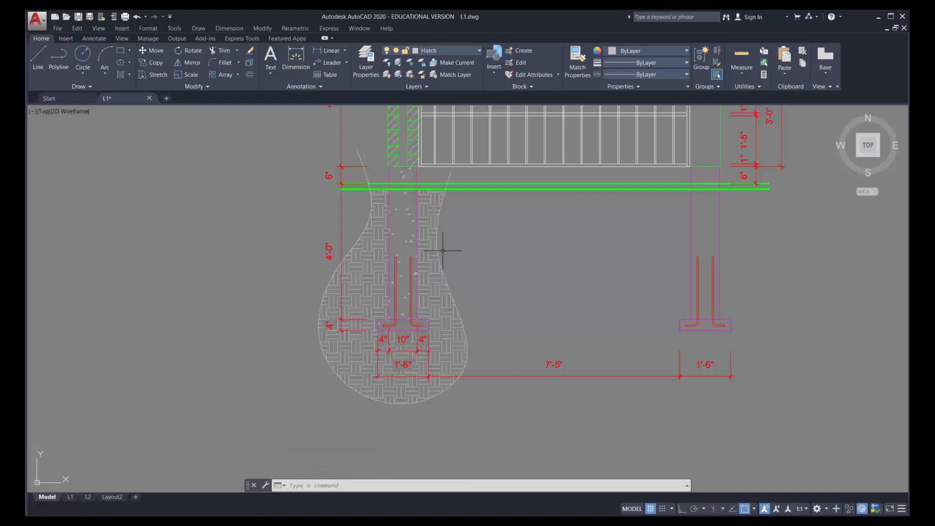
# Examine the EARTH hatch around the left foundation, especially the areas around the dimension texts, then clear the selection
pyautogui.click(434, 295)
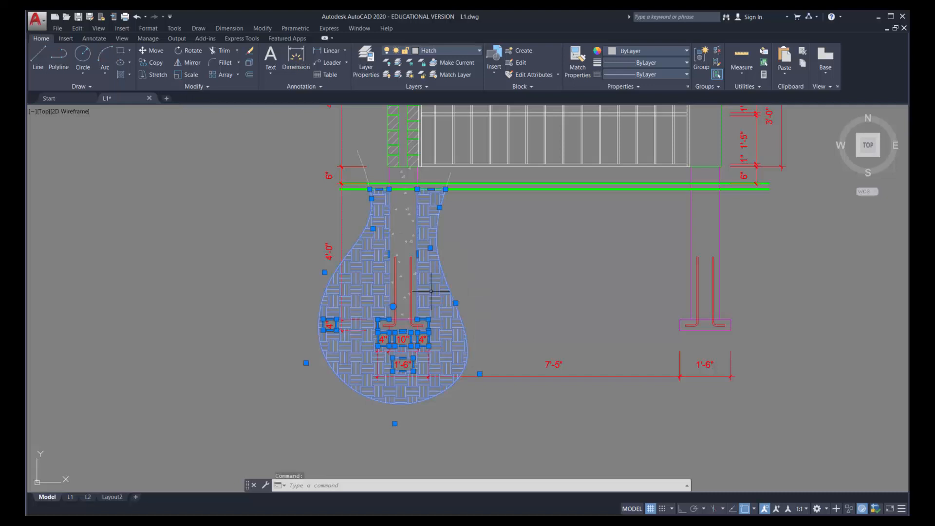
pyautogui.scroll(6, 413, 358)
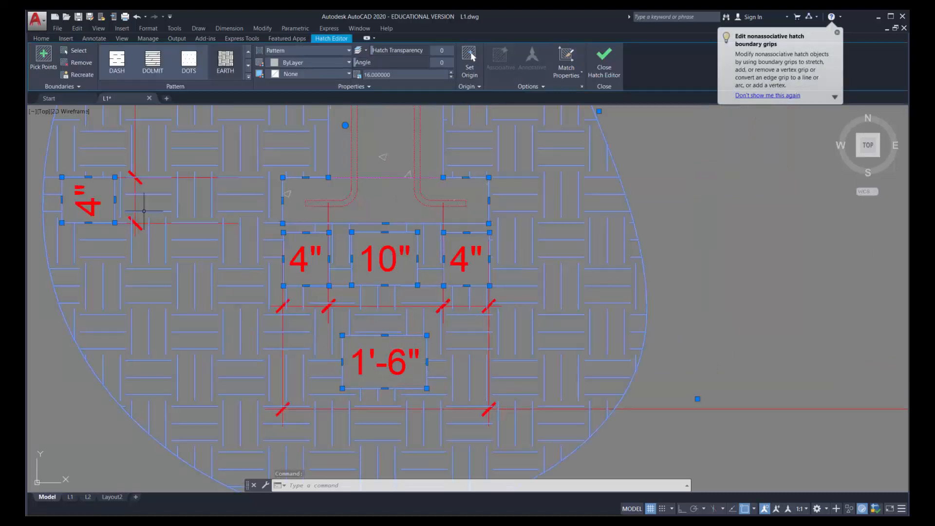
pyautogui.scroll(-2, 169, 219)
pyautogui.scroll(2, 180, 215)
pyautogui.scroll(-2, 221, 223)
pyautogui.scroll(-4, 221, 223)
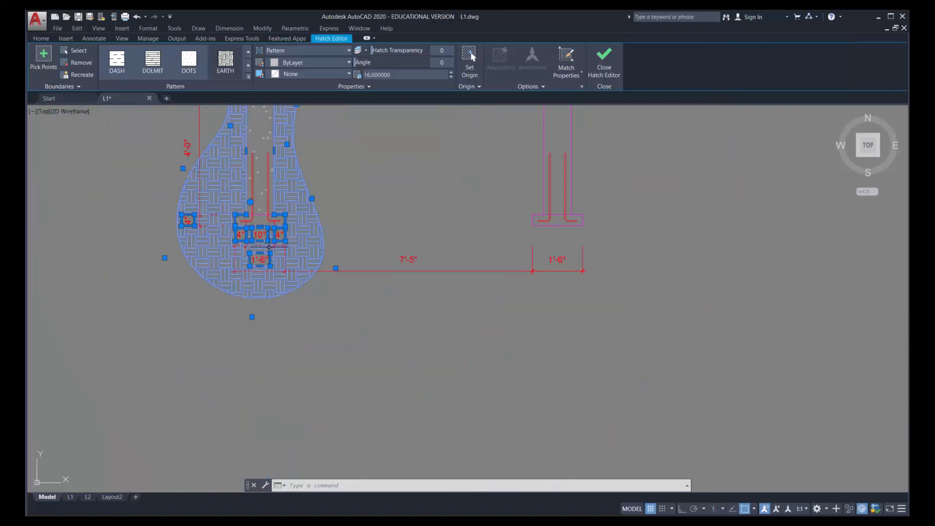
pyautogui.scroll(-4, 270, 204)
pyautogui.scroll(4, 259, 147)
pyautogui.scroll(2, 263, 175)
pyautogui.scroll(-2, 271, 204)
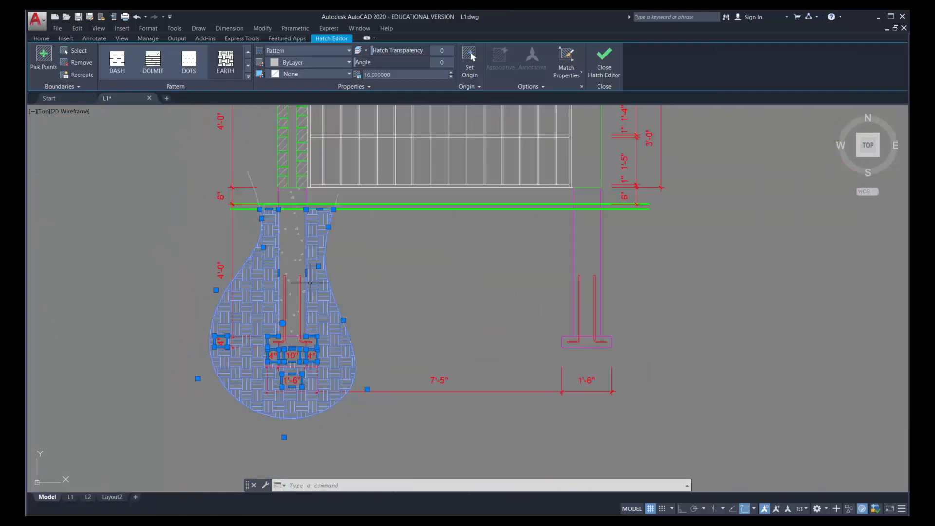
pyautogui.press('Escape')
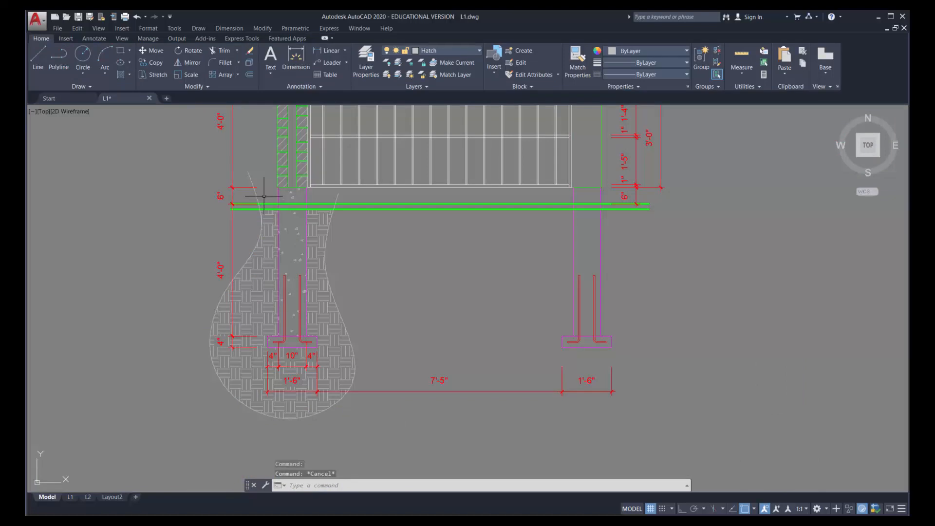
# Erase the spline that outlines the earth hatch around the left foundation
pyautogui.click(255, 192)
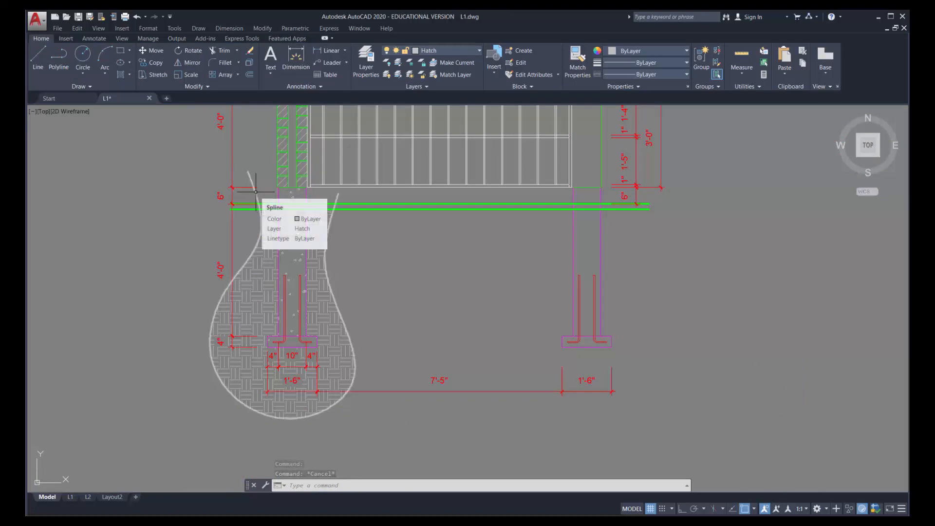
pyautogui.press('Delete')
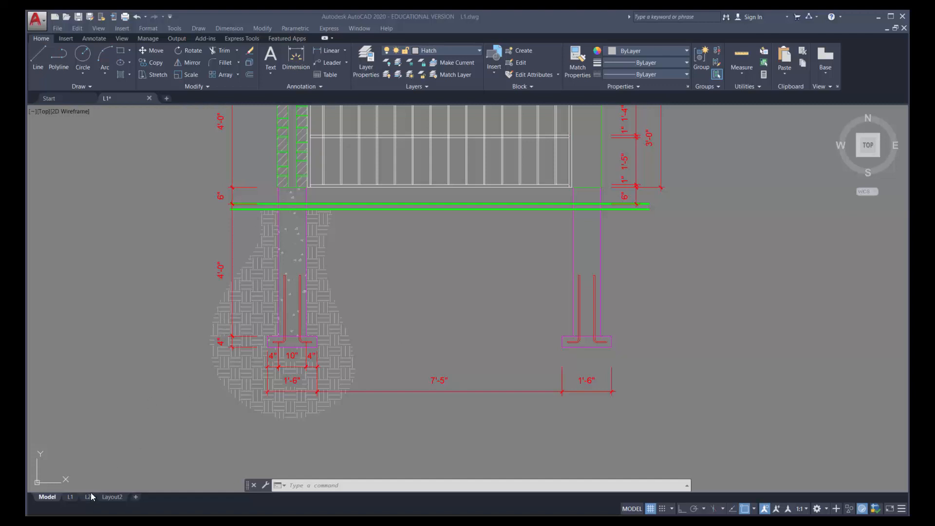
# Switch to layout L2 and set up its plot with the Adobe PDF plotter and Layout as the plot area
pyautogui.moveTo(89, 495)
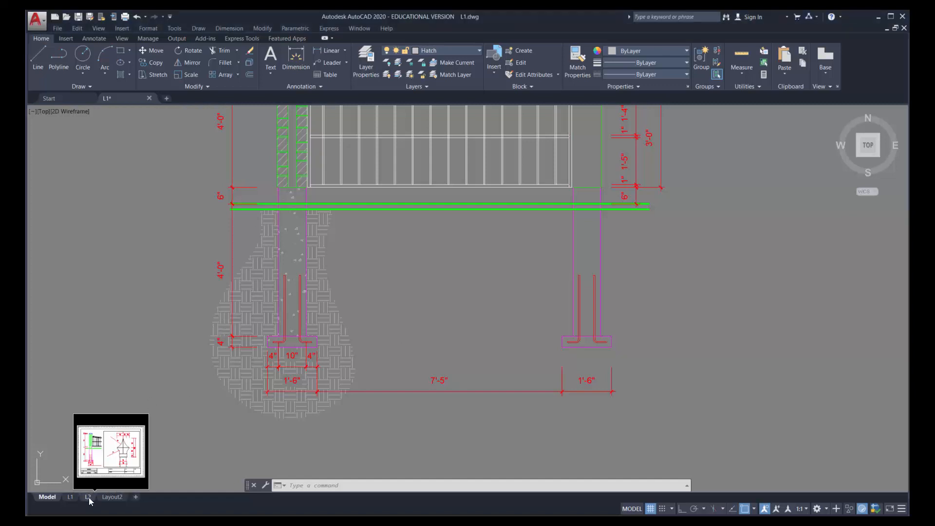
pyautogui.click(89, 497)
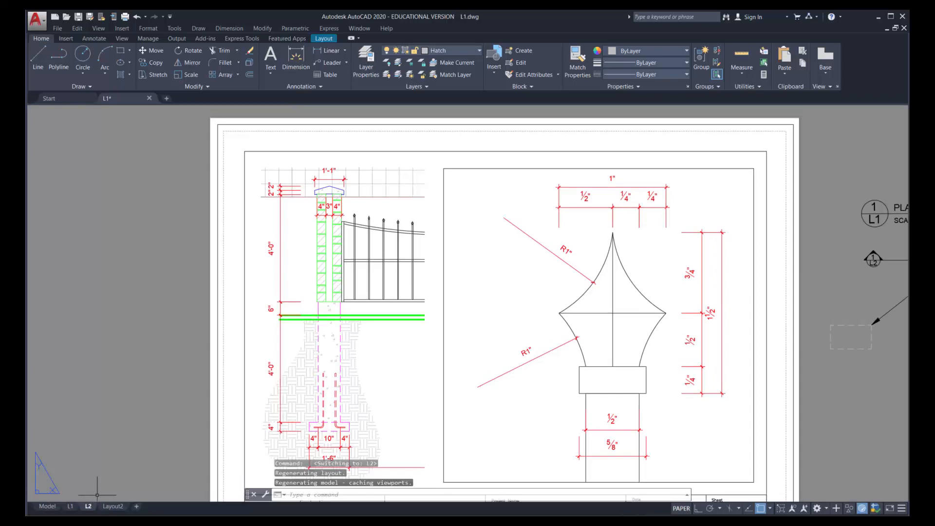
pyautogui.moveTo(416, 344); pyautogui.dragTo(377, 321, button='middle')
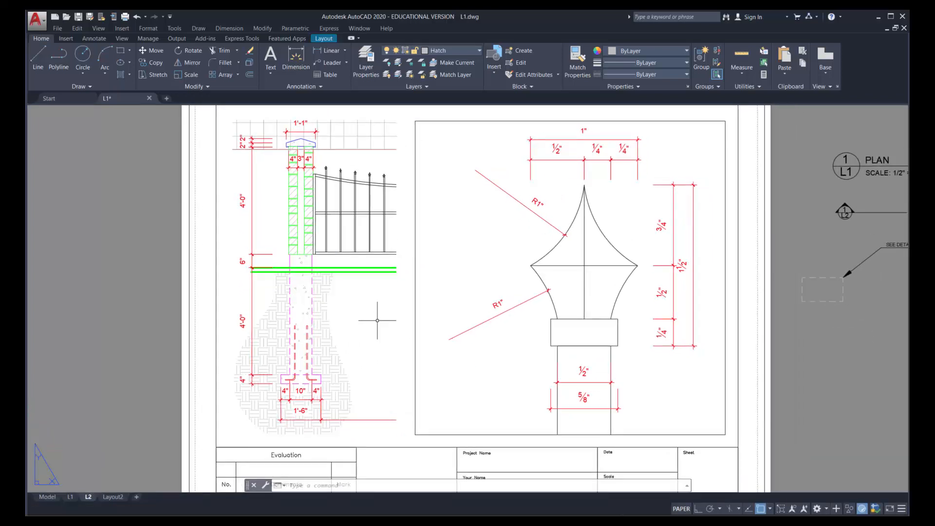
pyautogui.click(57, 28)
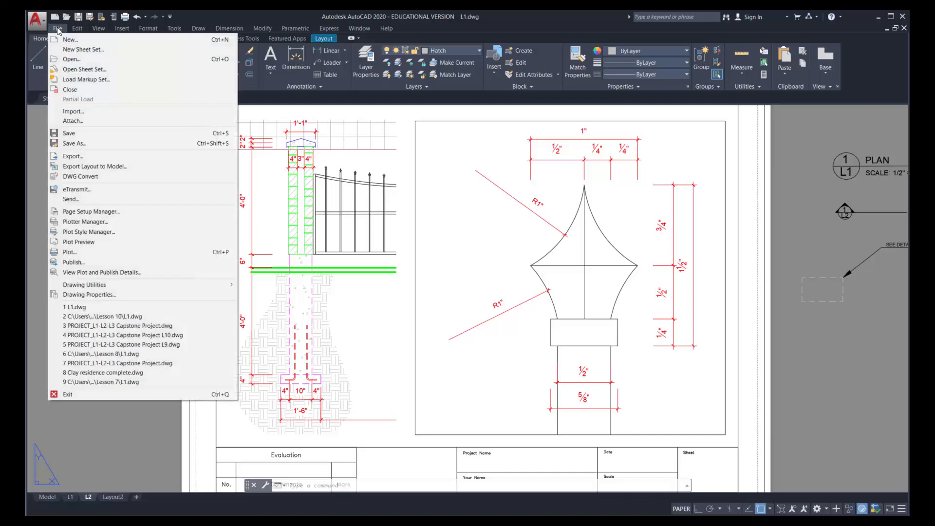
pyautogui.click(77, 253)
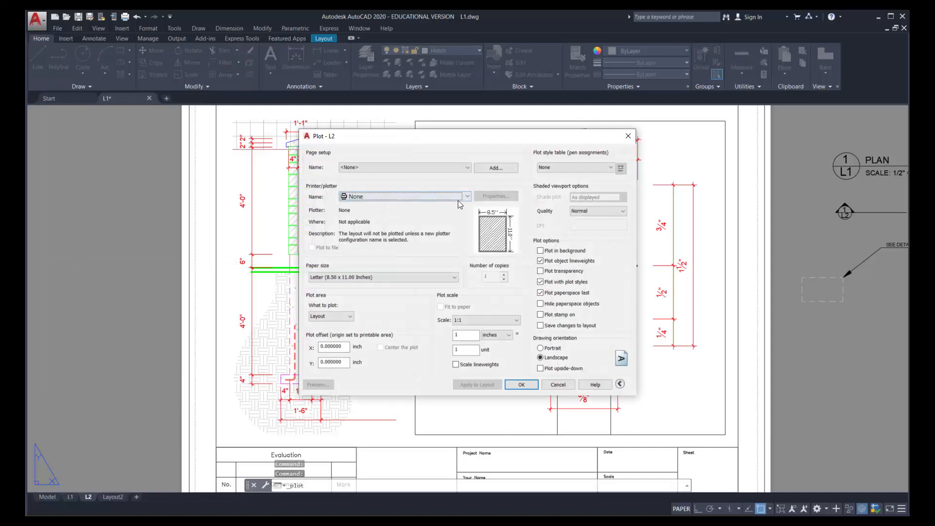
pyautogui.click(467, 197)
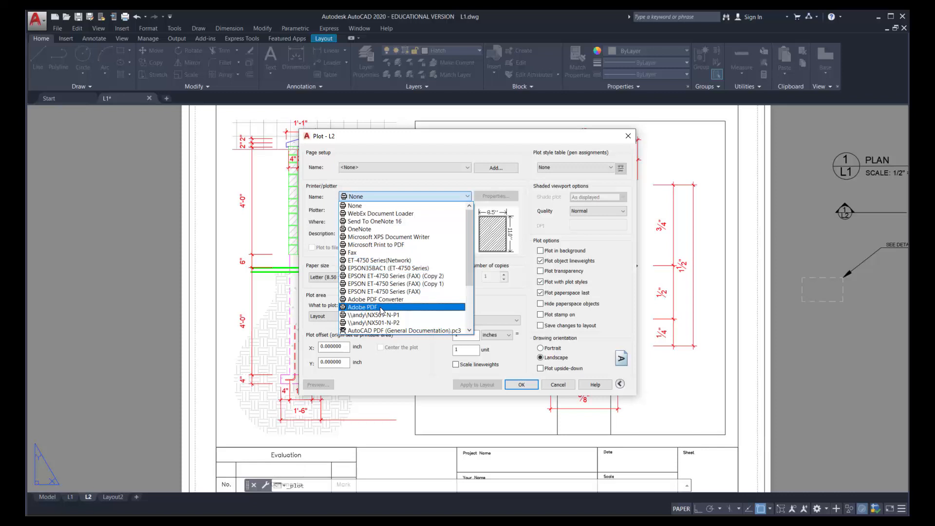
pyautogui.scroll(-3, 380, 310)
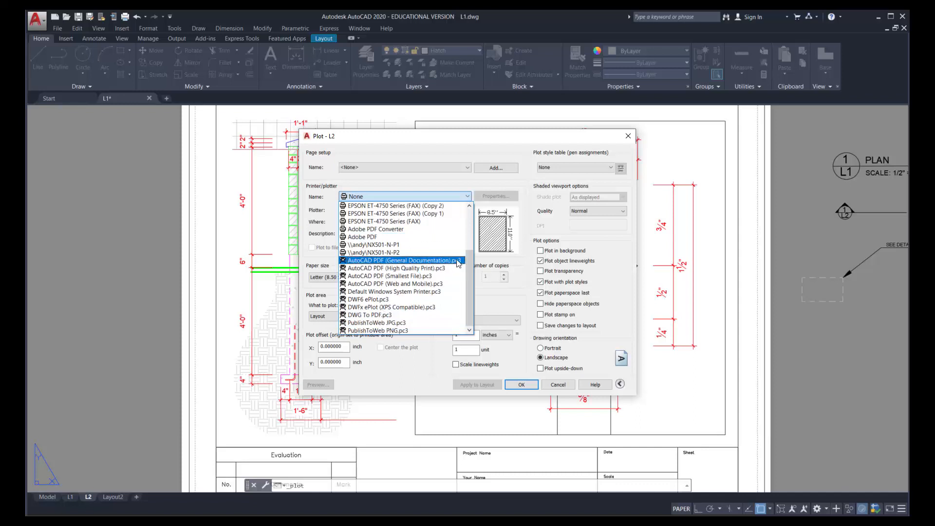
pyautogui.click(373, 237)
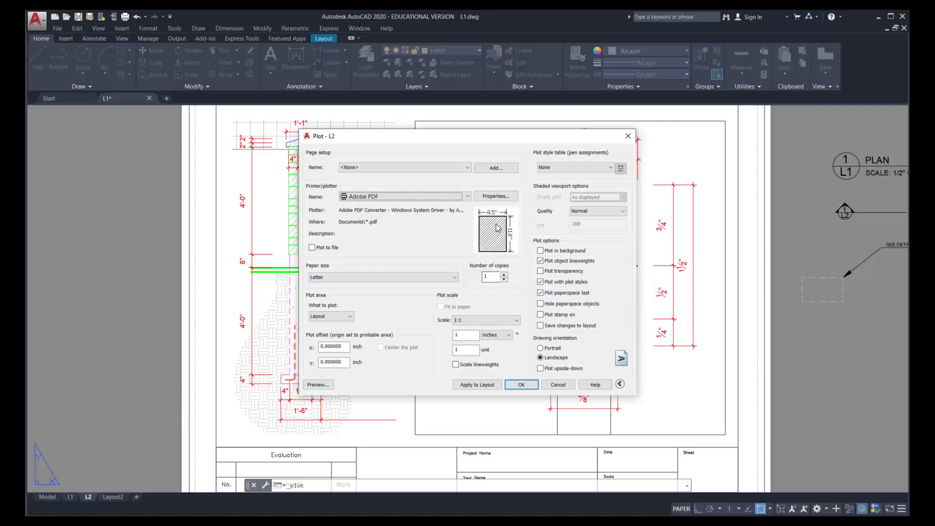
pyautogui.click(347, 317)
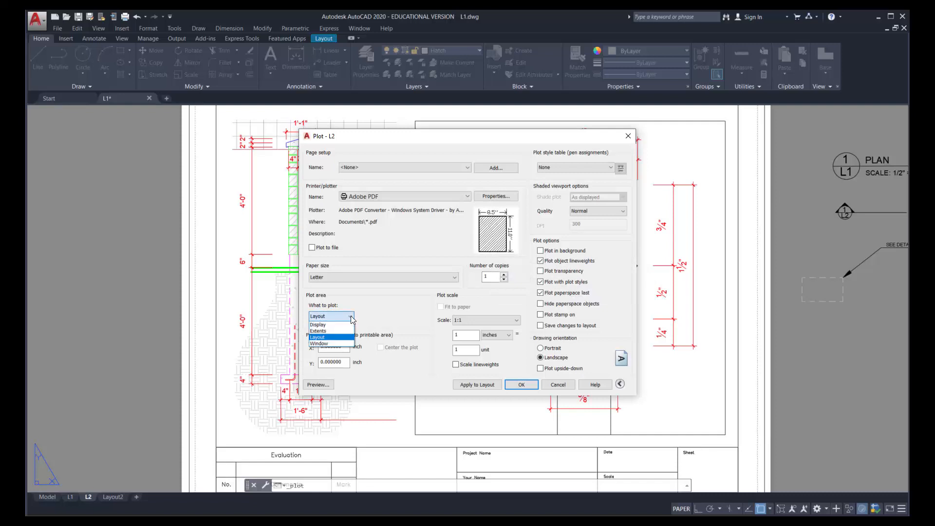
pyautogui.click(325, 338)
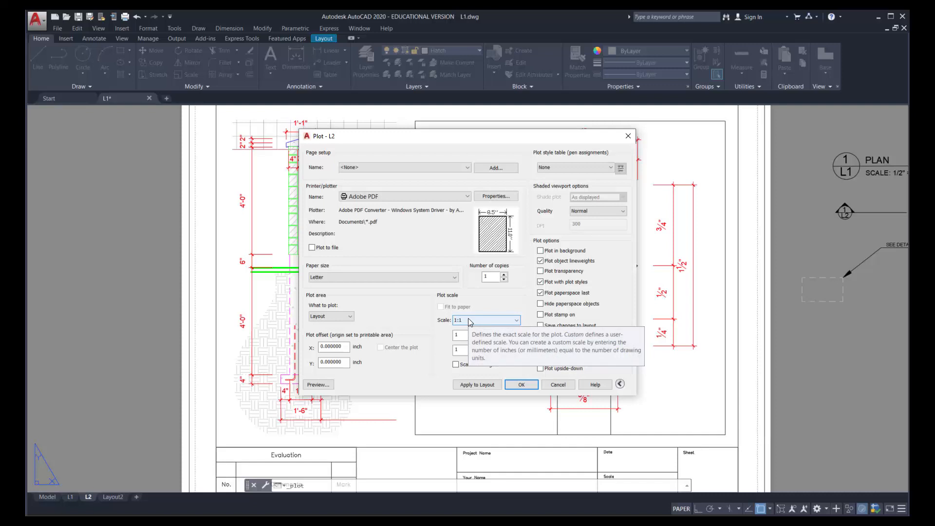
pyautogui.moveTo(493, 241)
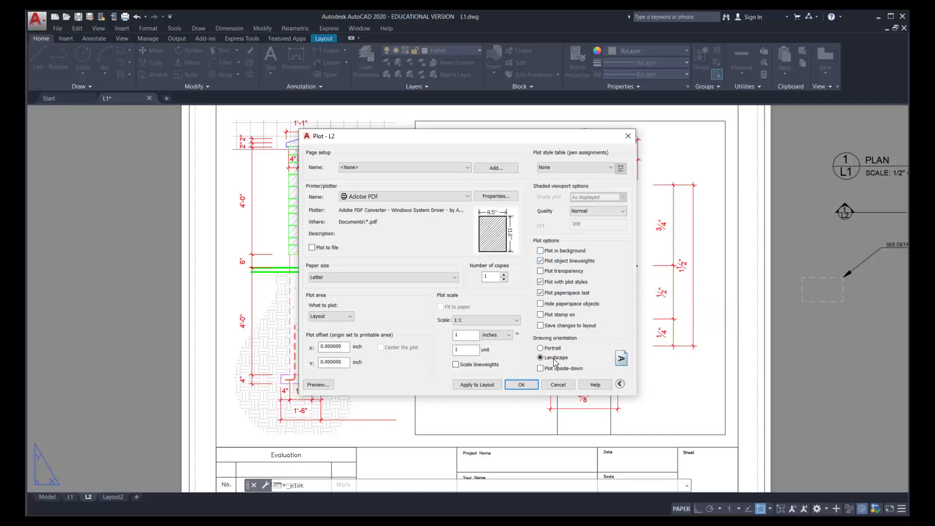
# Preview the L2 plot, examine the hatched column and earth up close, and close the plot setup without plotting
pyautogui.click(319, 384)
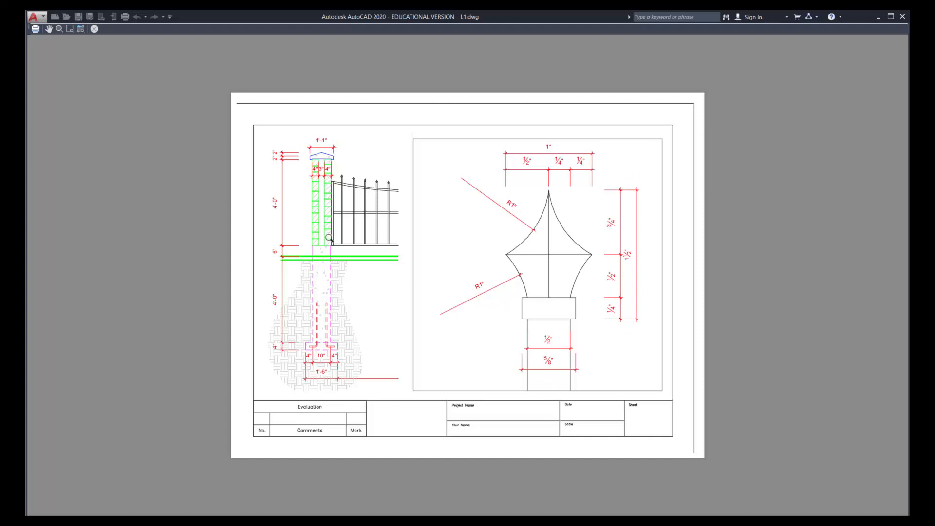
pyautogui.moveTo(303, 330); pyautogui.dragTo(307, 164)
pyautogui.moveTo(254, 372); pyautogui.dragTo(236, 180)
pyautogui.moveTo(120, 394)
pyautogui.mouseDown()
pyautogui.moveTo(105, 284)
pyautogui.moveTo(151, 398)
pyautogui.mouseUp()
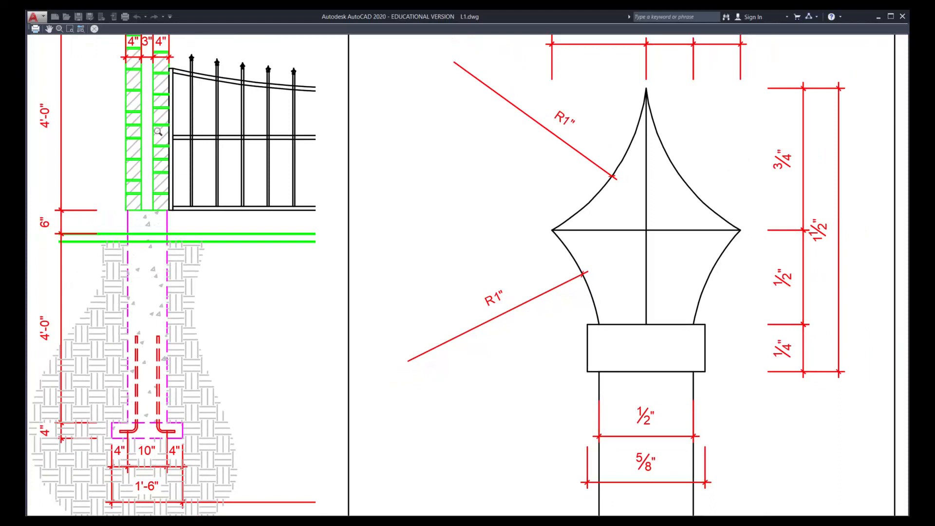
pyautogui.moveTo(156, 120); pyautogui.dragTo(191, 235)
pyautogui.press('Escape')
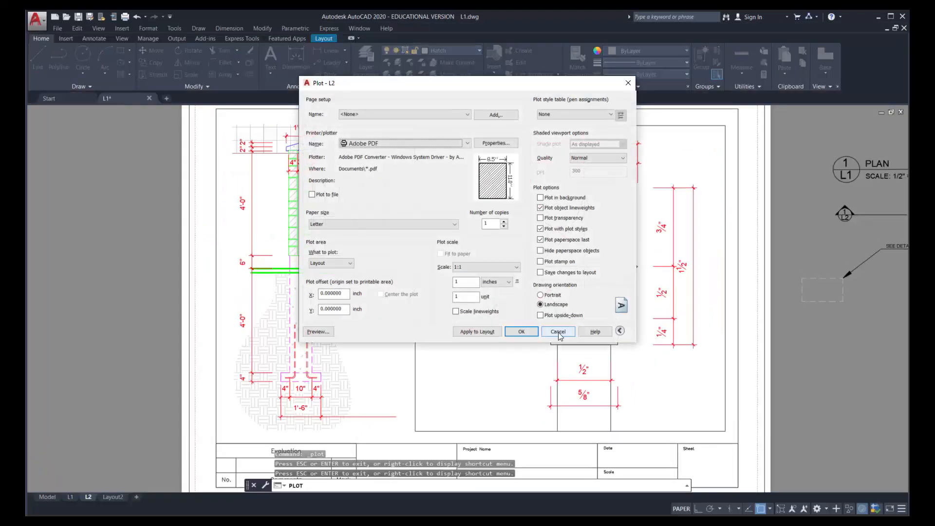
pyautogui.click(558, 331)
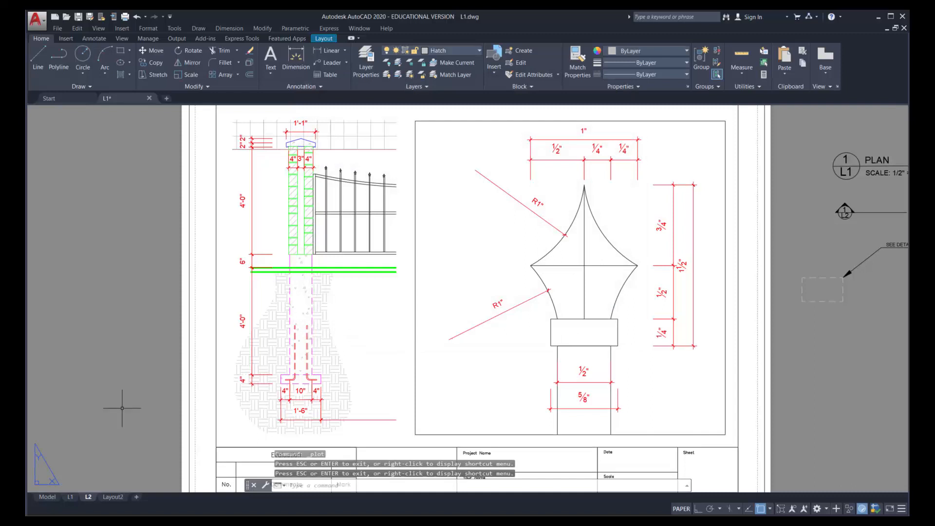
# Return to model space and send the left column's concrete, brick and earth hatches to the back of the draw order
pyautogui.click(49, 499)
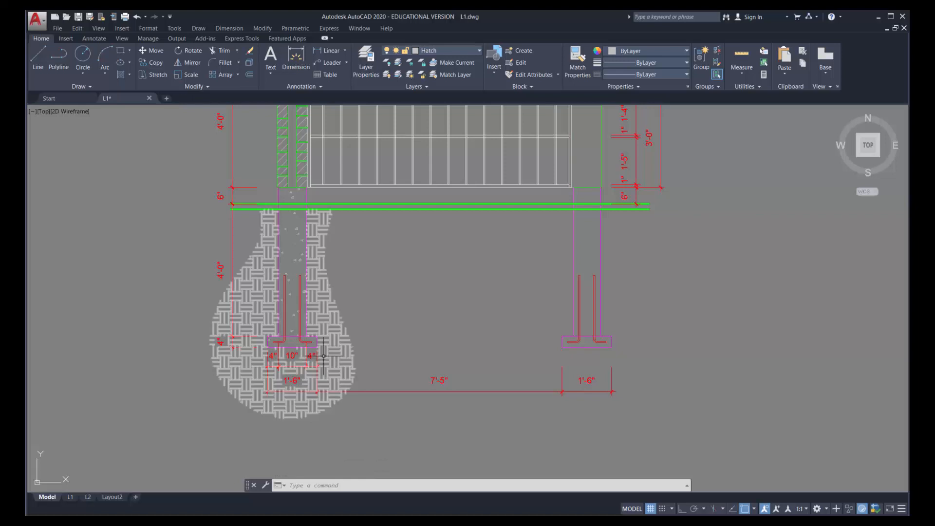
pyautogui.scroll(6, 312, 292)
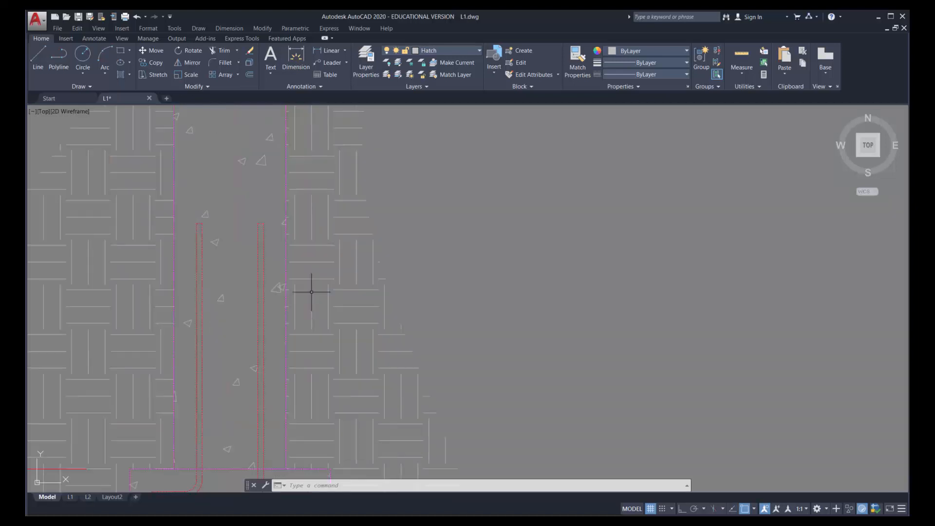
pyautogui.scroll(5, 300, 309)
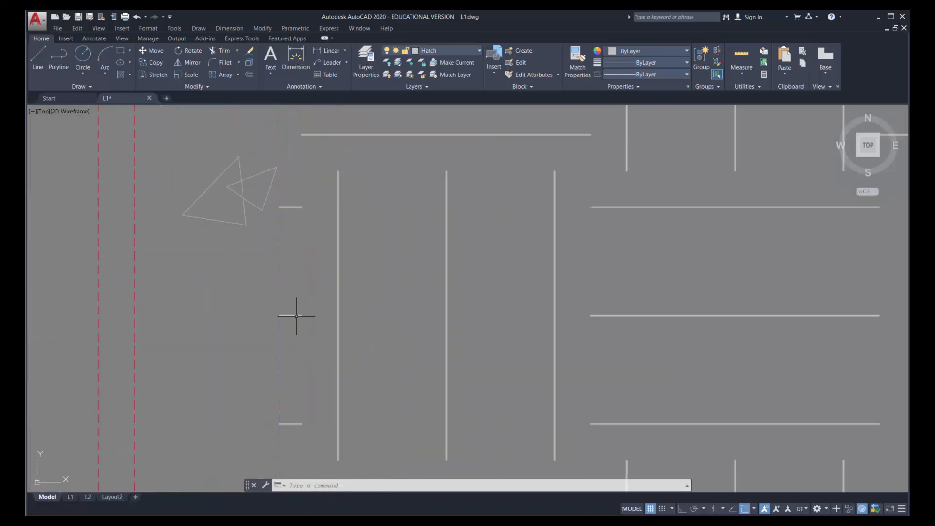
pyautogui.scroll(-10, 516, 256)
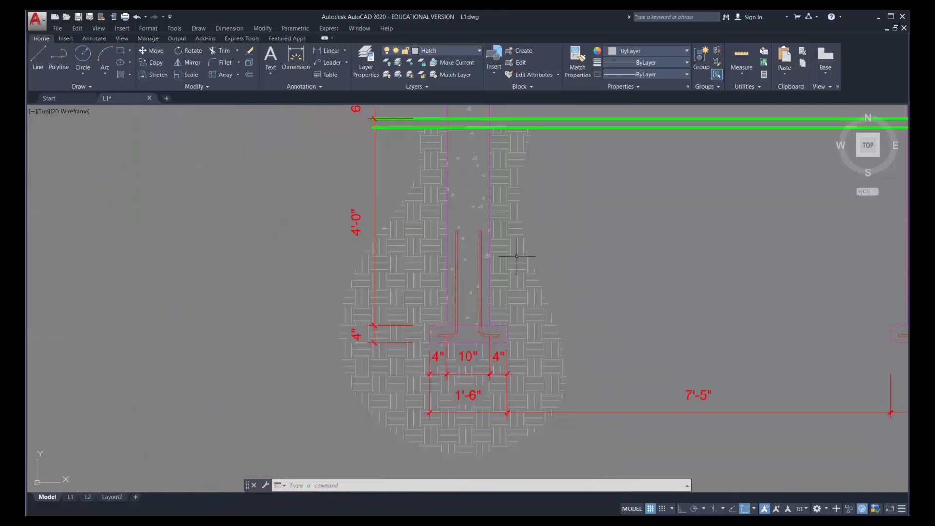
pyautogui.moveTo(557, 194)
pyautogui.mouseDown(button='middle')
pyautogui.moveTo(440, 235)
pyautogui.moveTo(425, 274)
pyautogui.mouseUp(button='middle')
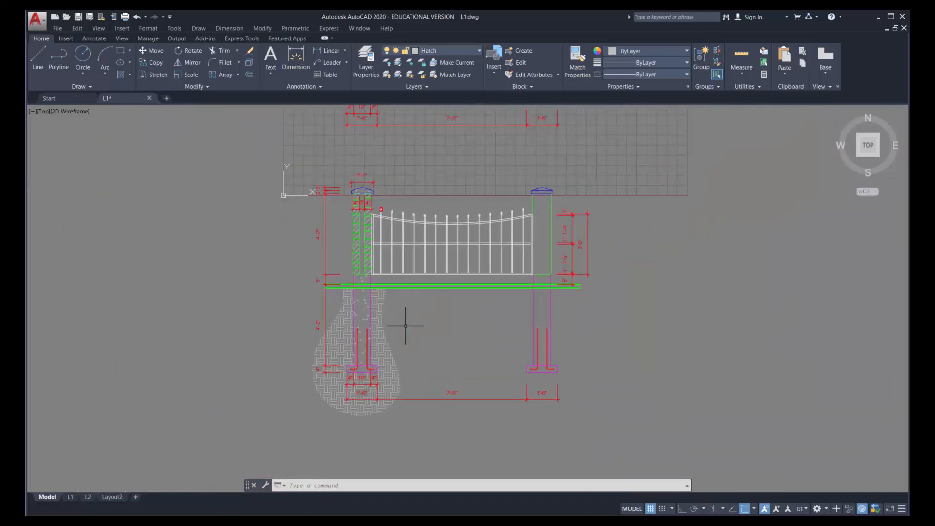
pyautogui.scroll(2, 406, 325)
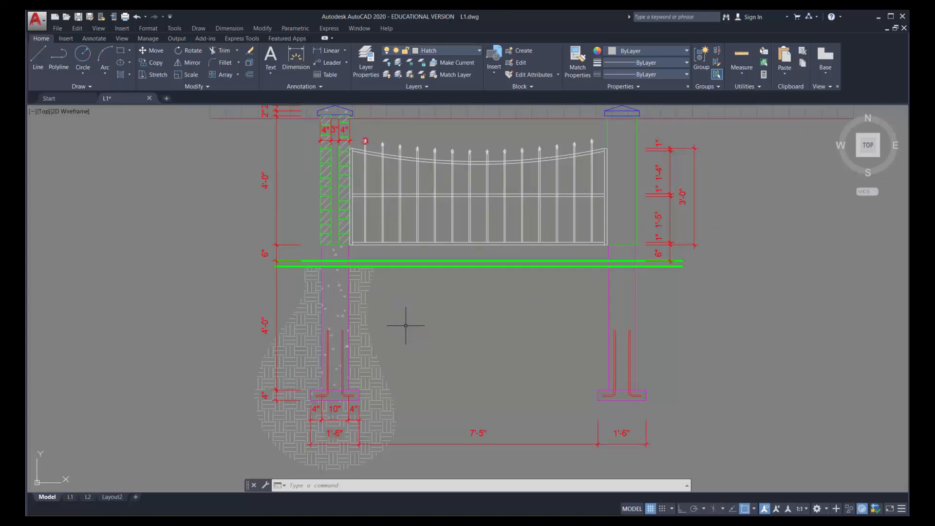
pyautogui.click(358, 322)
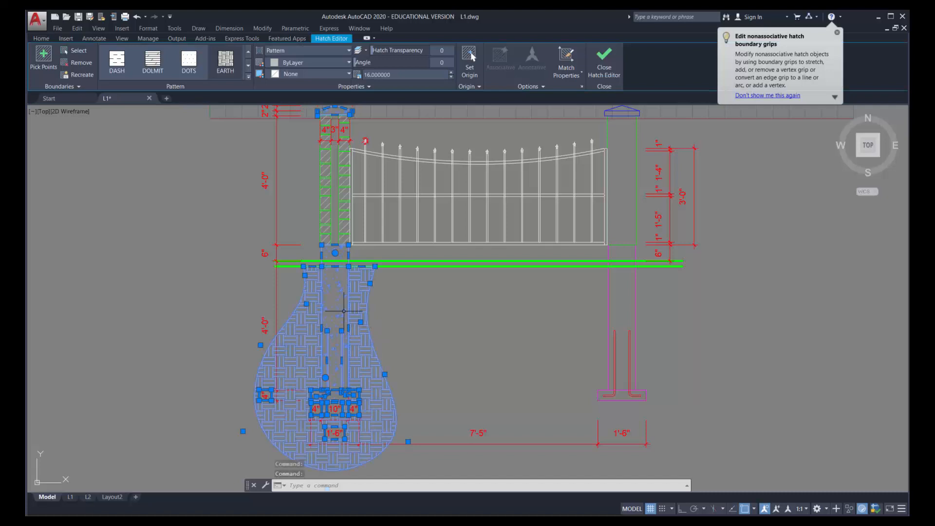
pyautogui.click(331, 227)
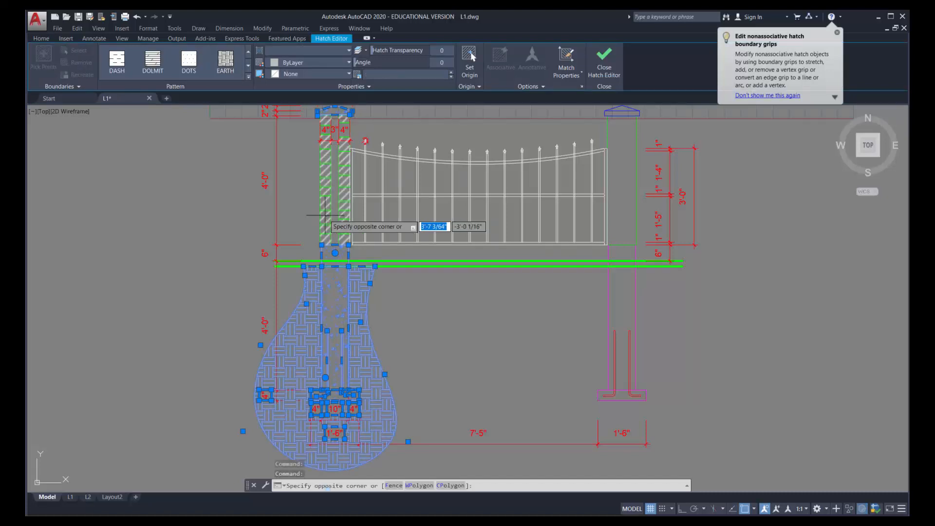
pyautogui.click(329, 210)
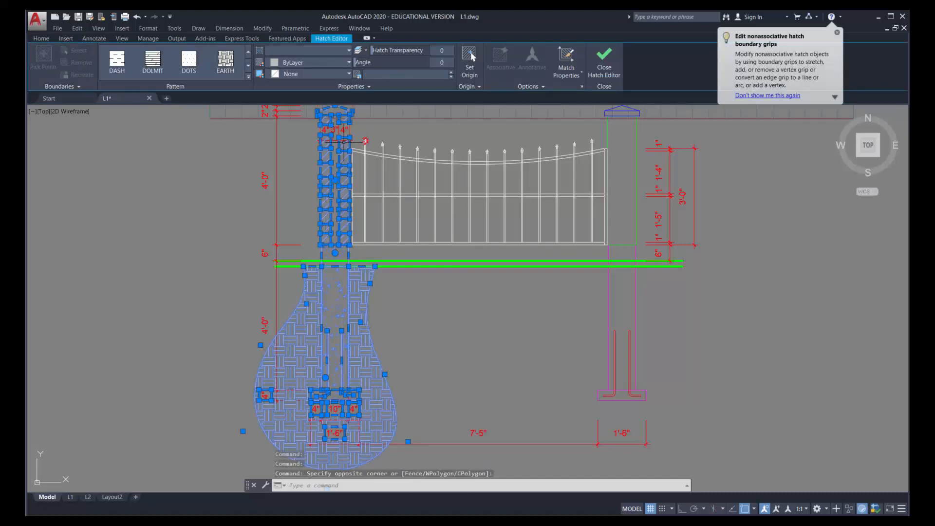
pyautogui.rightClick(385, 375)
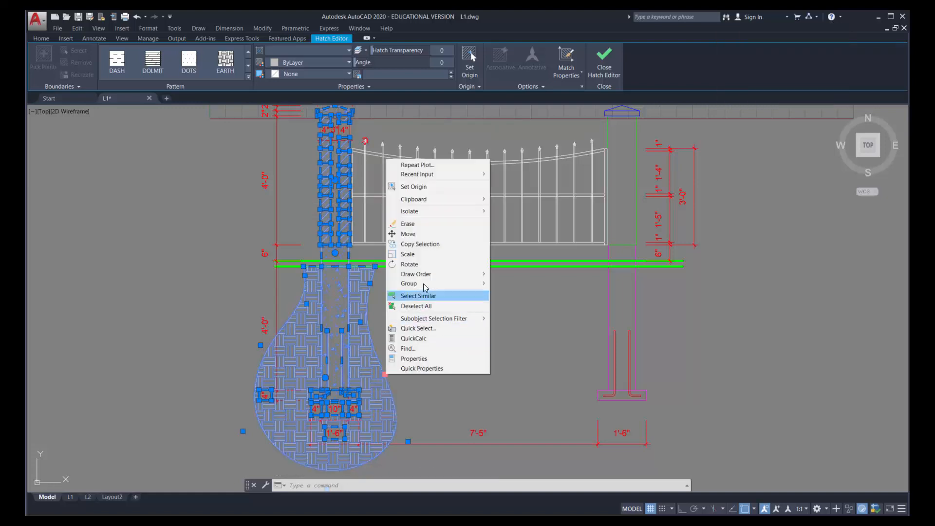
pyautogui.moveTo(426, 277)
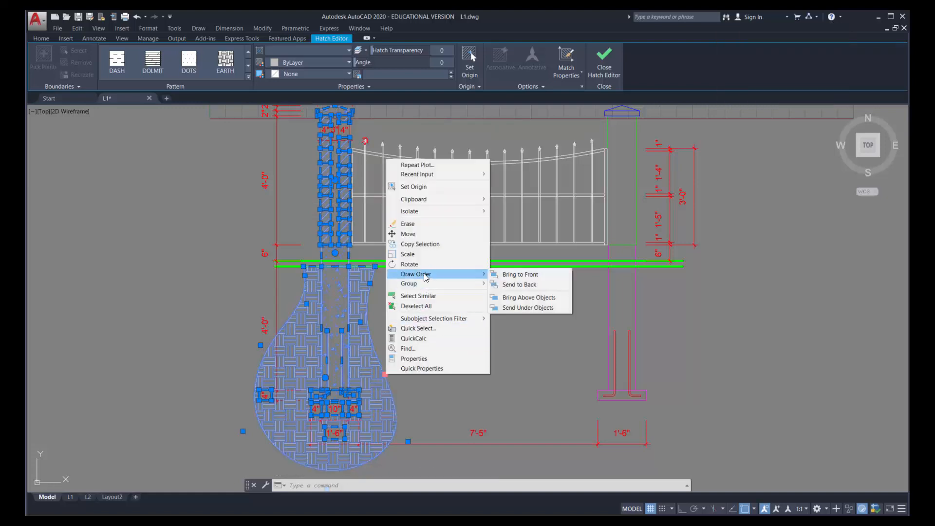
pyautogui.click(520, 285)
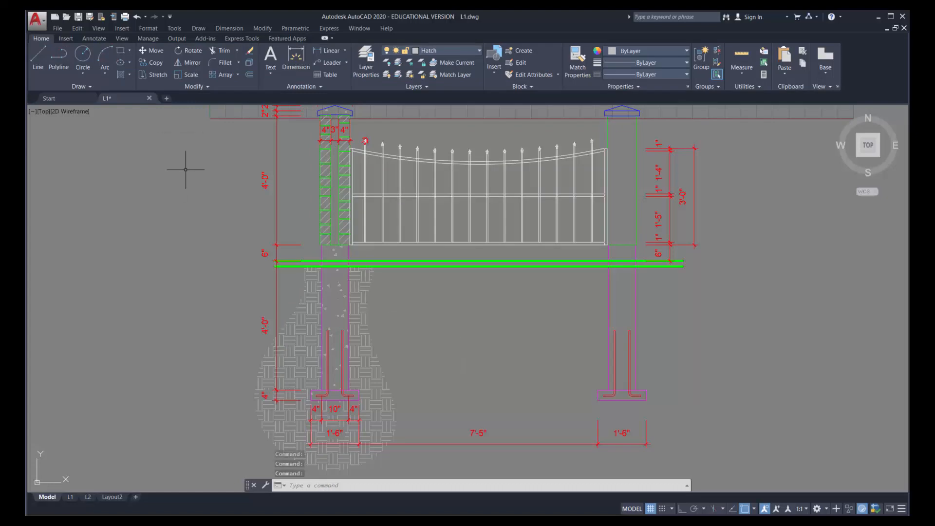
# Set up a plot of model space with the AutoCAD PDF (General Documentation).pc3 plotter
pyautogui.click(58, 28)
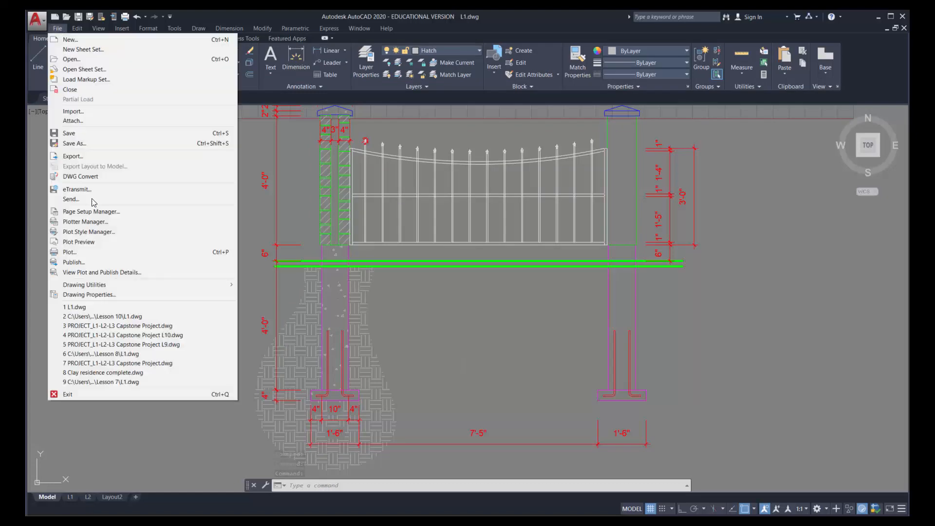
pyautogui.click(69, 252)
pyautogui.click(379, 196)
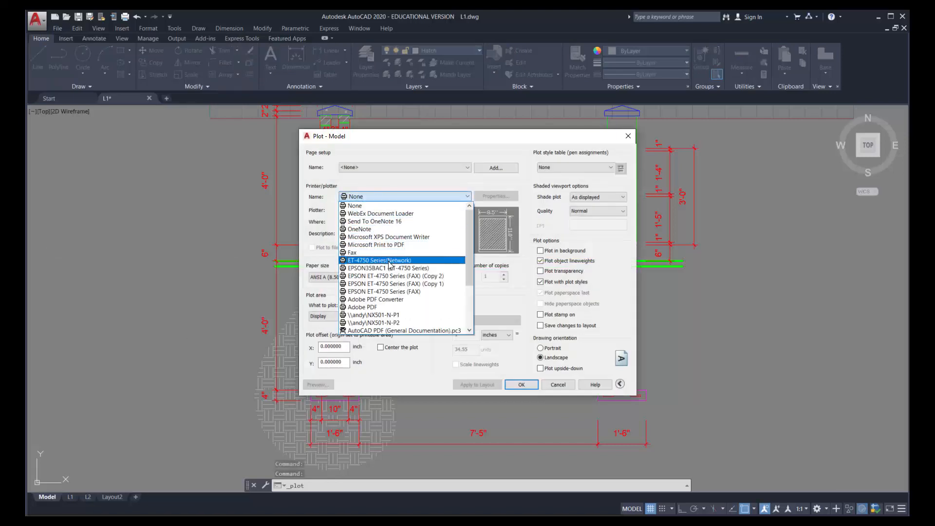
pyautogui.scroll(-2, 379, 284)
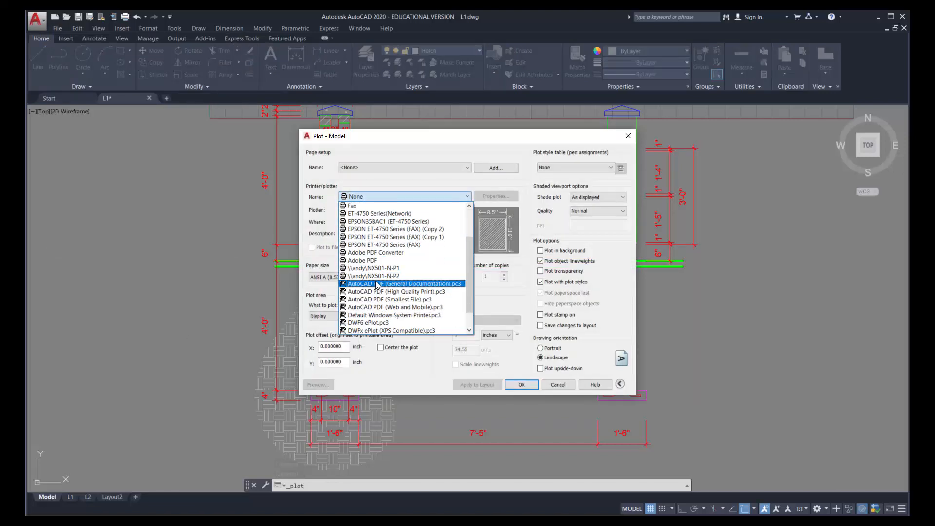
pyautogui.click(378, 284)
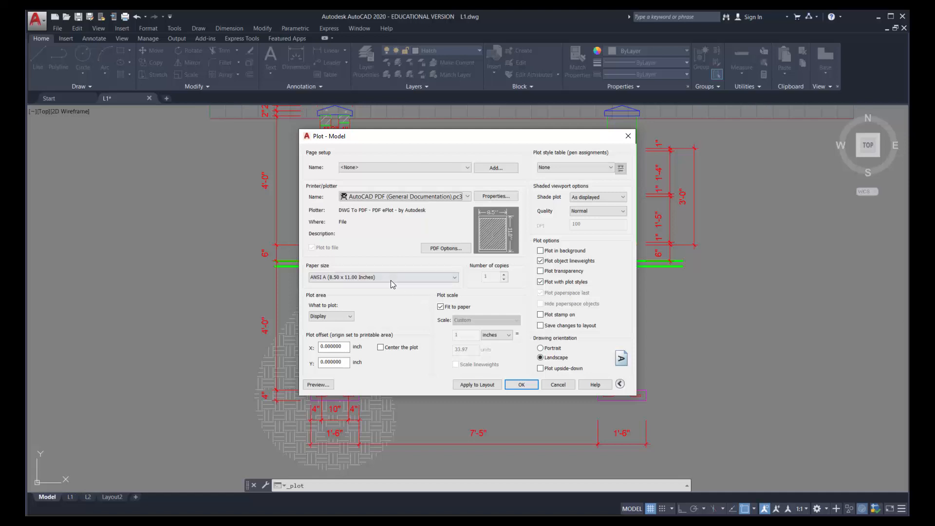
# Set the plot area to a window around the left column, from above its cap to below the earth hatch
pyautogui.click(331, 316)
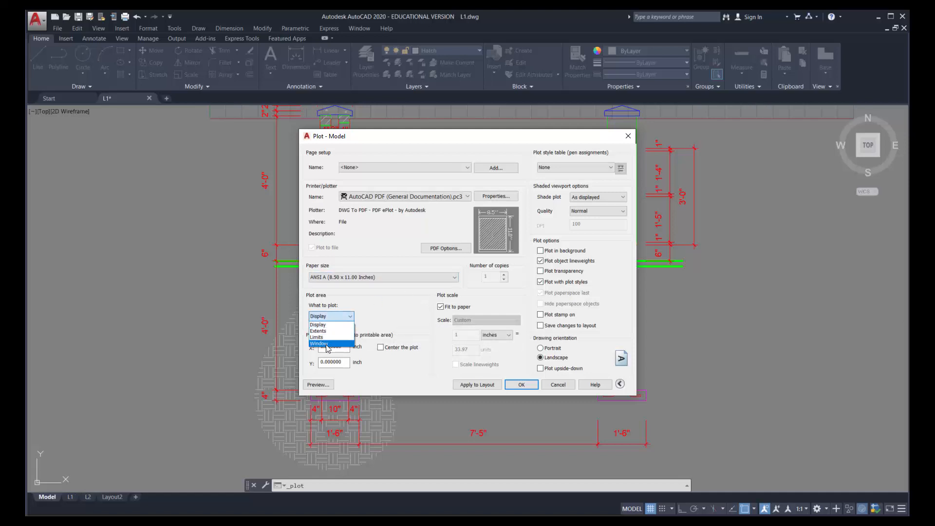
pyautogui.click(325, 343)
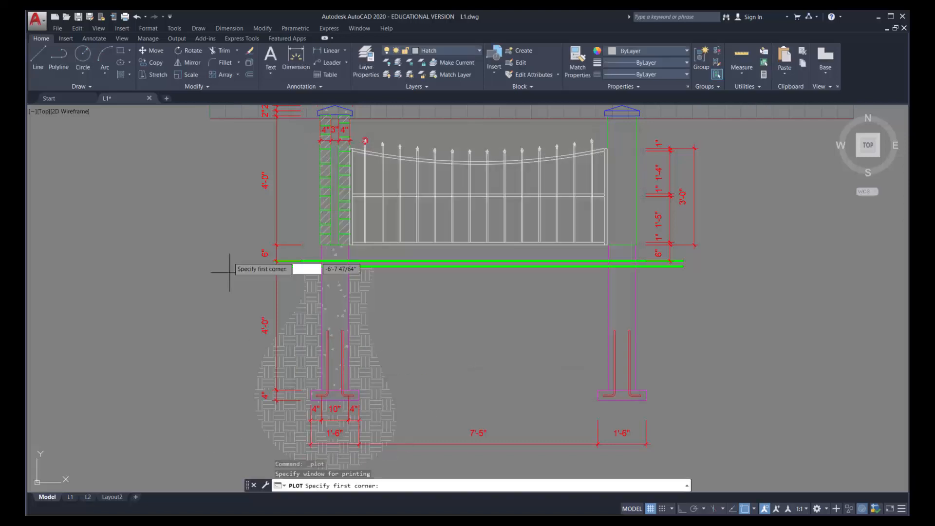
pyautogui.scroll(-2, 248, 212)
pyautogui.click(244, 160)
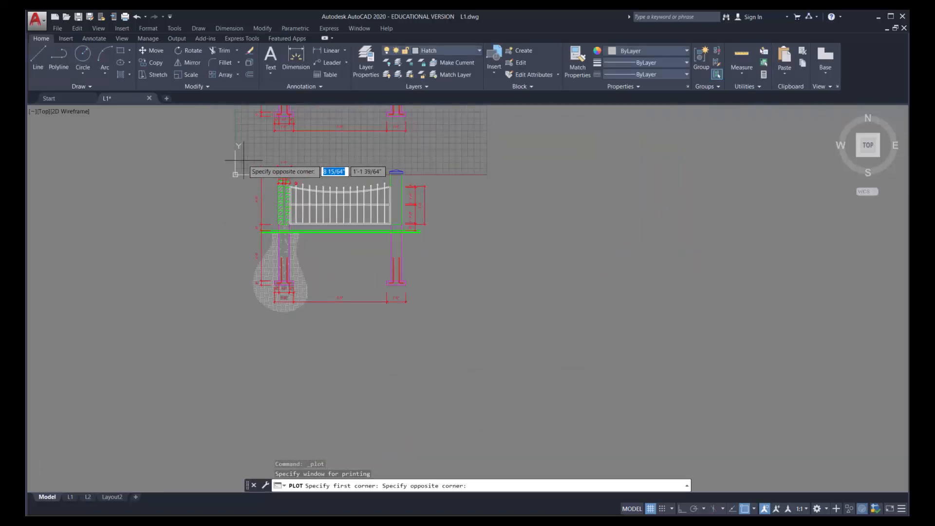
pyautogui.click(319, 331)
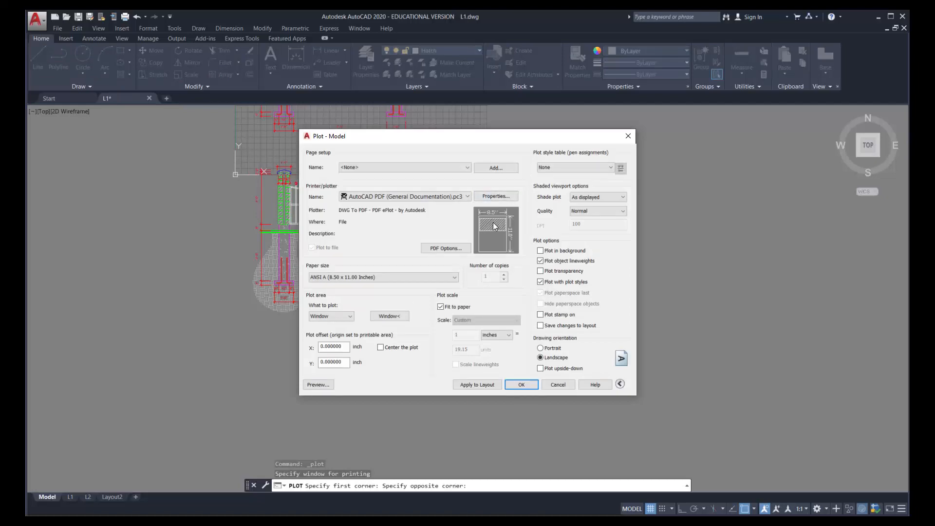
# Set the plot's drawing orientation to Portrait and center the plot on the sheet
pyautogui.click(540, 348)
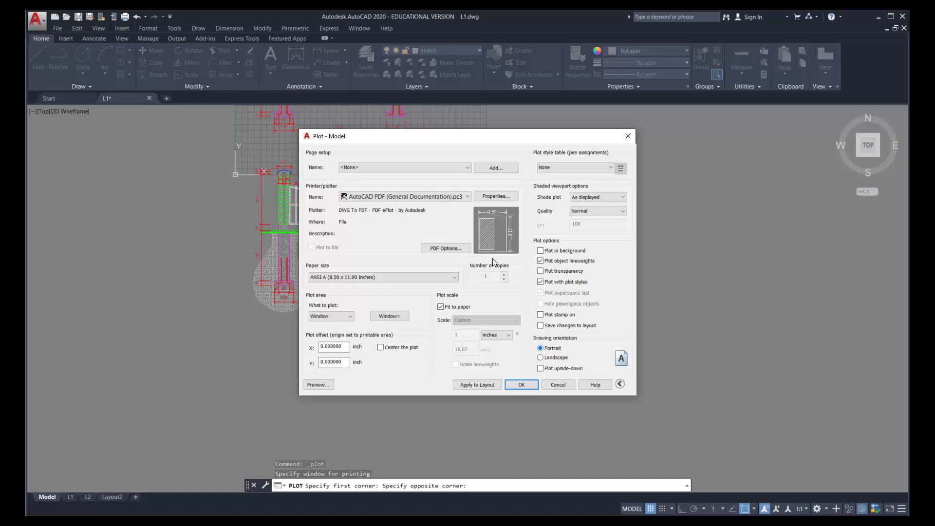
pyautogui.moveTo(490, 234)
pyautogui.click(380, 347)
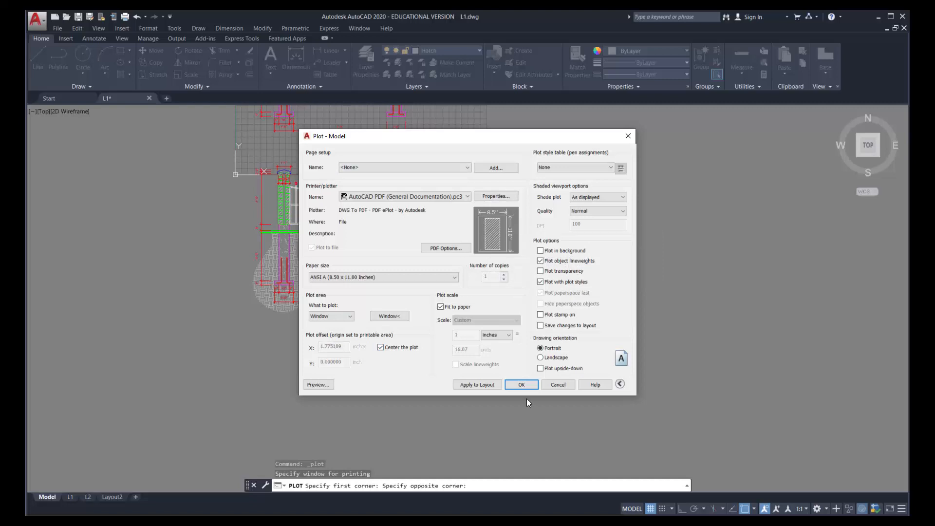
# Preview the model space plot, examine the column's brick, concrete and earth hatches up close, and close the plot setup without plotting
pyautogui.click(314, 385)
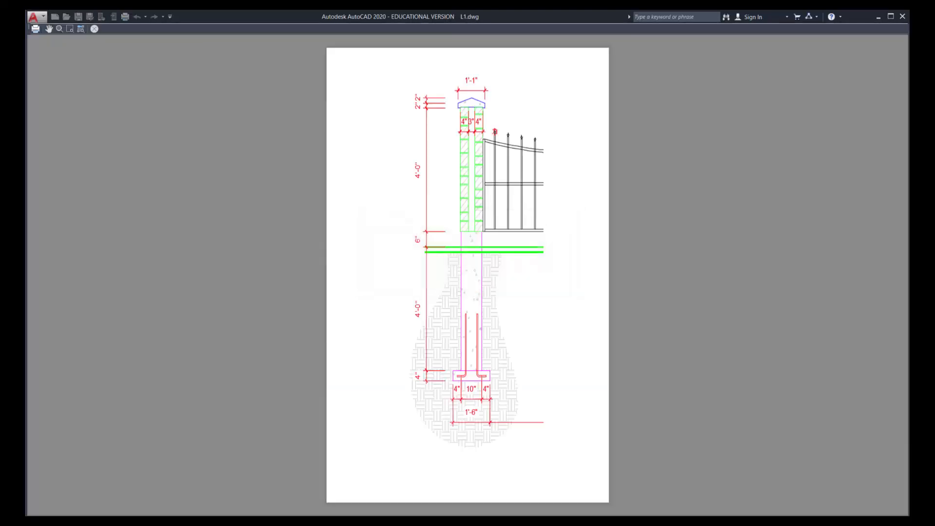
pyautogui.moveTo(475, 310); pyautogui.dragTo(478, 178)
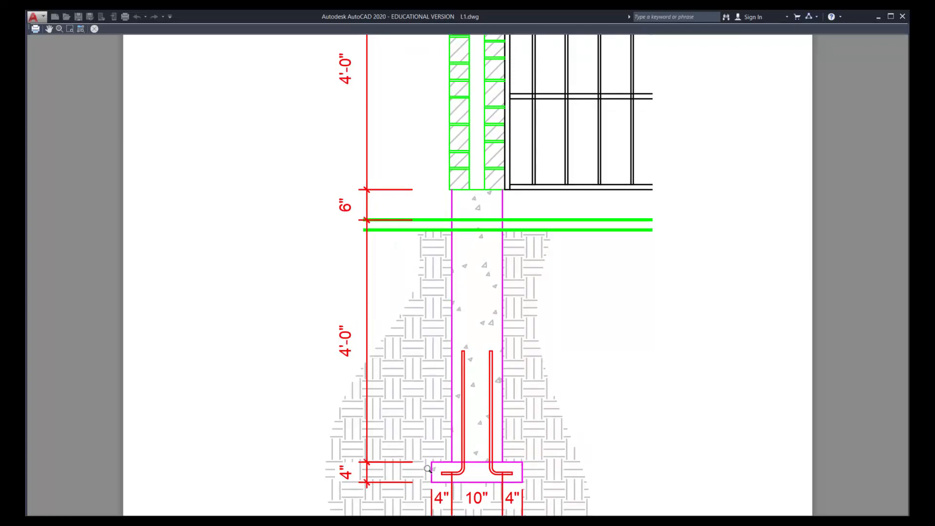
pyautogui.moveTo(492, 288); pyautogui.dragTo(477, 482)
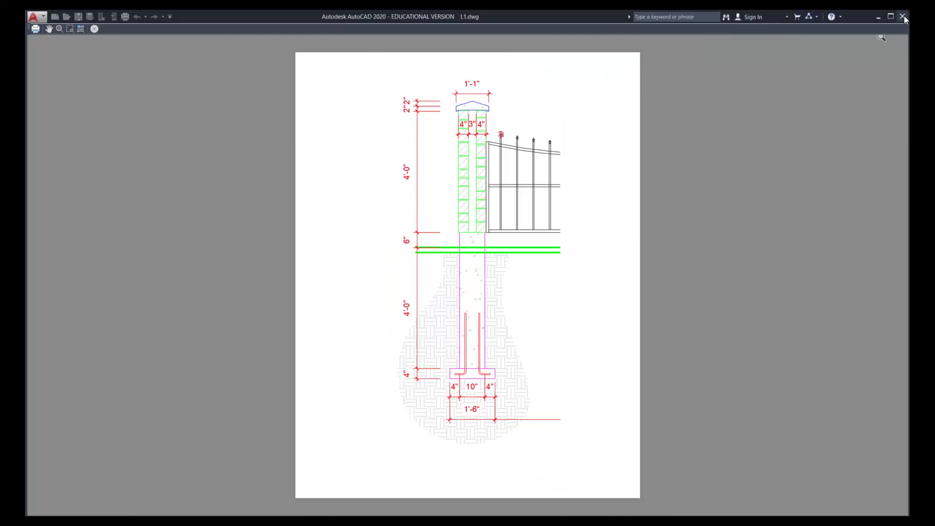
pyautogui.click(95, 29)
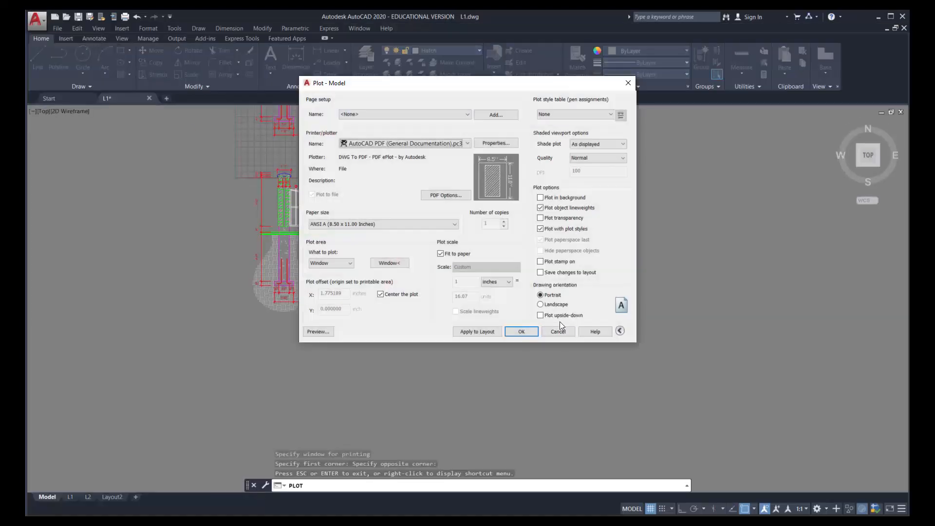
pyautogui.click(558, 331)
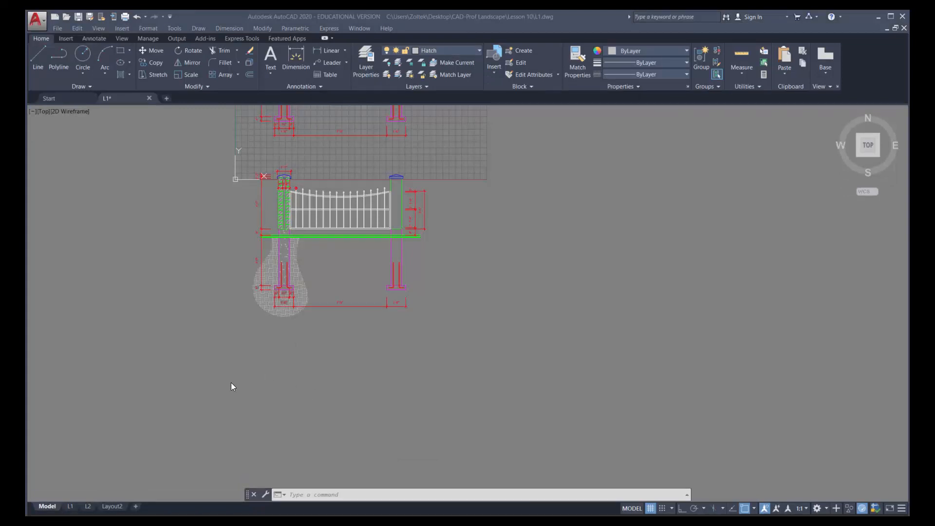
# Switch to layout L2 and set up its plot with the AutoCAD PDF (General Documentation).pc3 plotter
pyautogui.moveTo(89, 506)
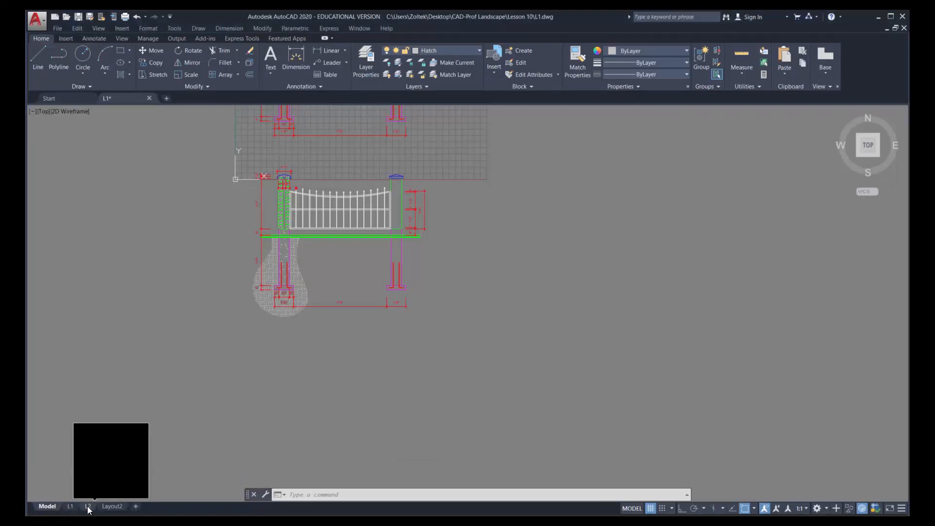
pyautogui.click(88, 507)
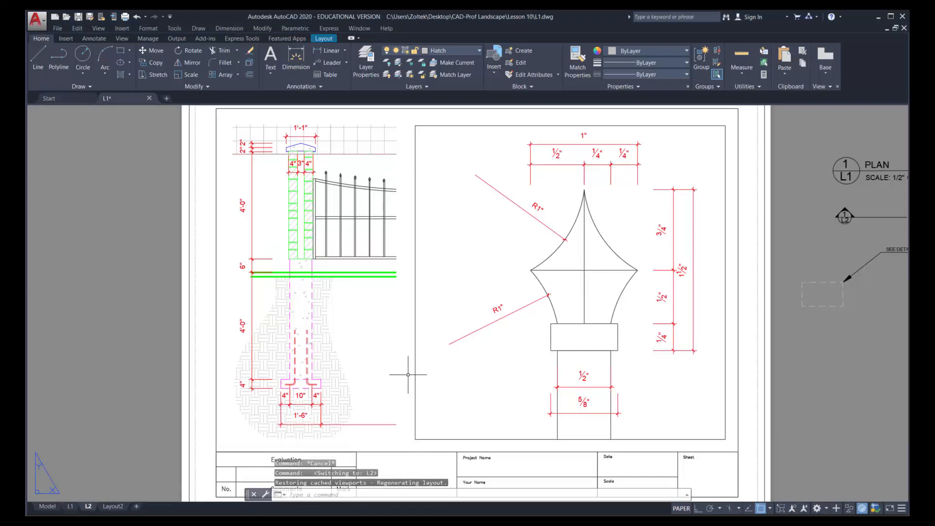
pyautogui.click(57, 29)
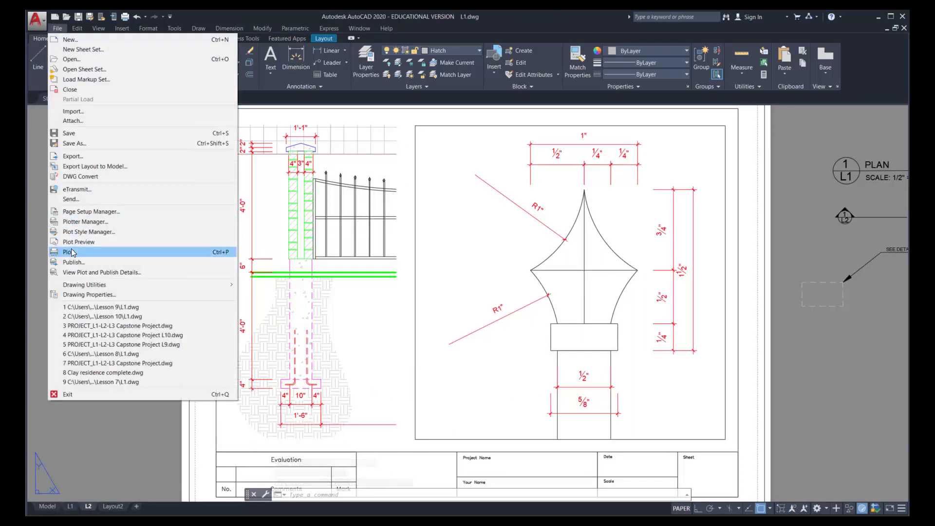
pyautogui.click(72, 253)
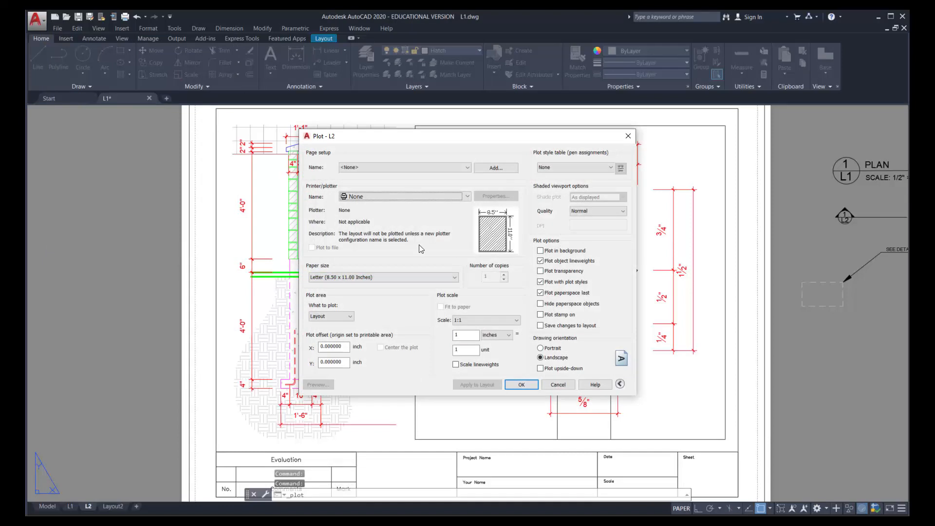
pyautogui.click(428, 198)
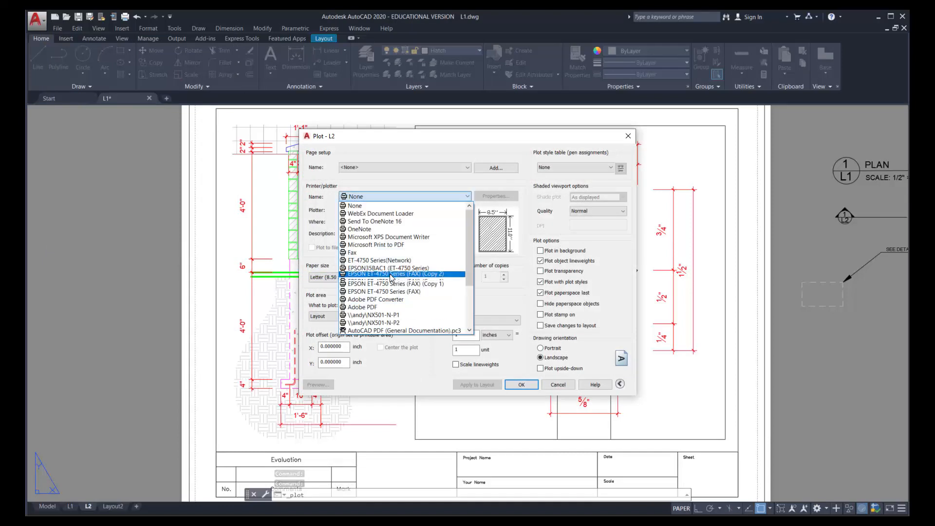
pyautogui.scroll(-2, 389, 271)
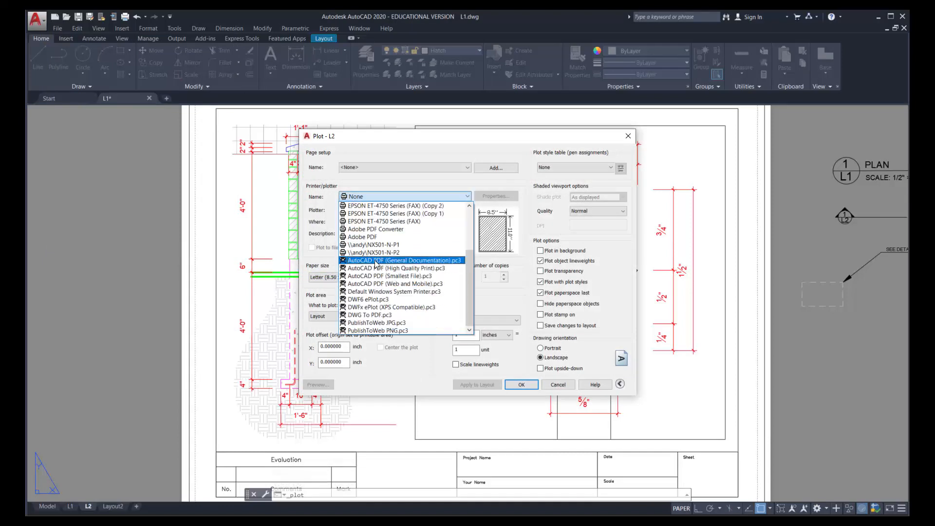
pyautogui.click(376, 262)
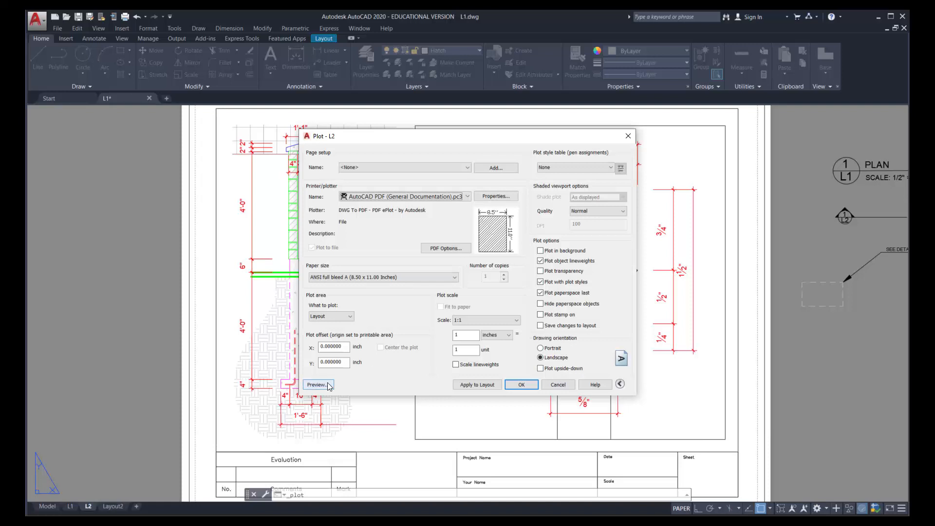
# Preview the L2 plot, check how the drawing sits on the sheet, and return to the plot settings
pyautogui.click(318, 385)
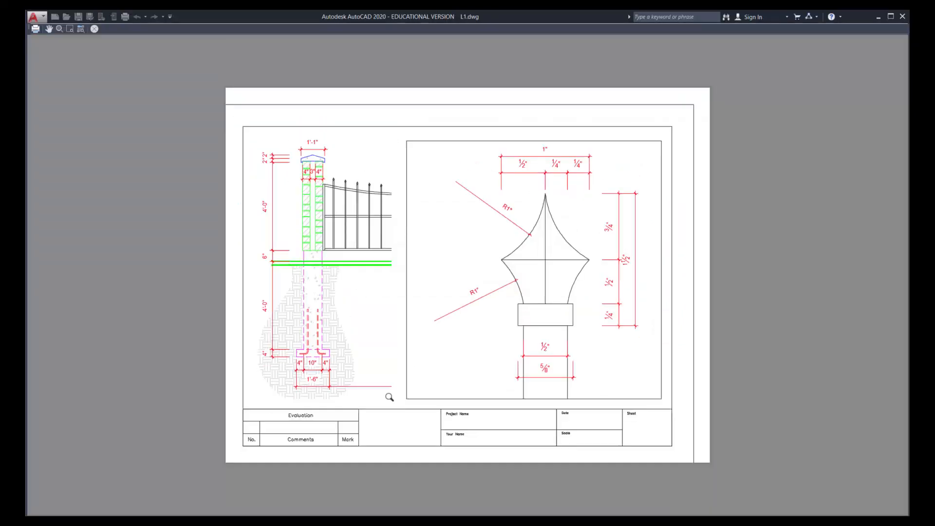
pyautogui.moveTo(320, 311); pyautogui.dragTo(350, 274)
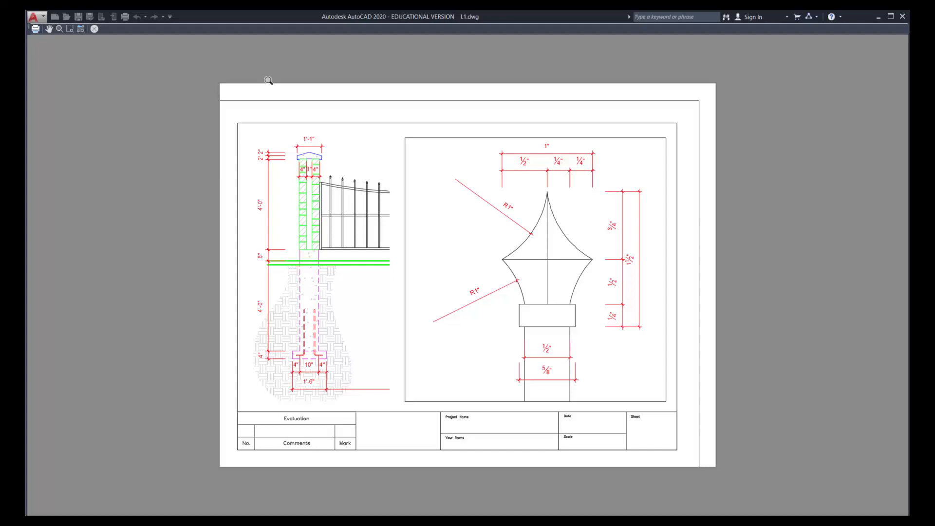
pyautogui.click(95, 29)
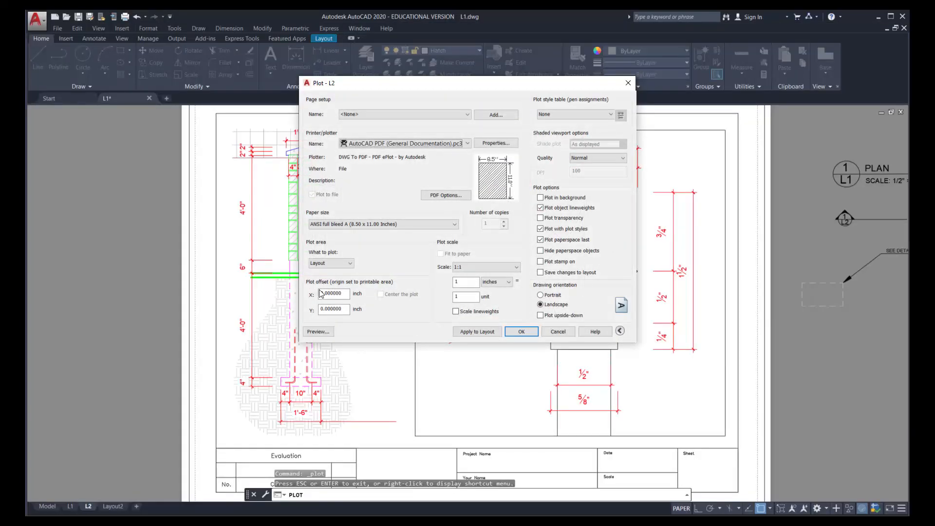
# Set the L2 plot offset to 0.25 inch in both X and Y
pyautogui.moveTo(342, 293); pyautogui.dragTo(329, 293)
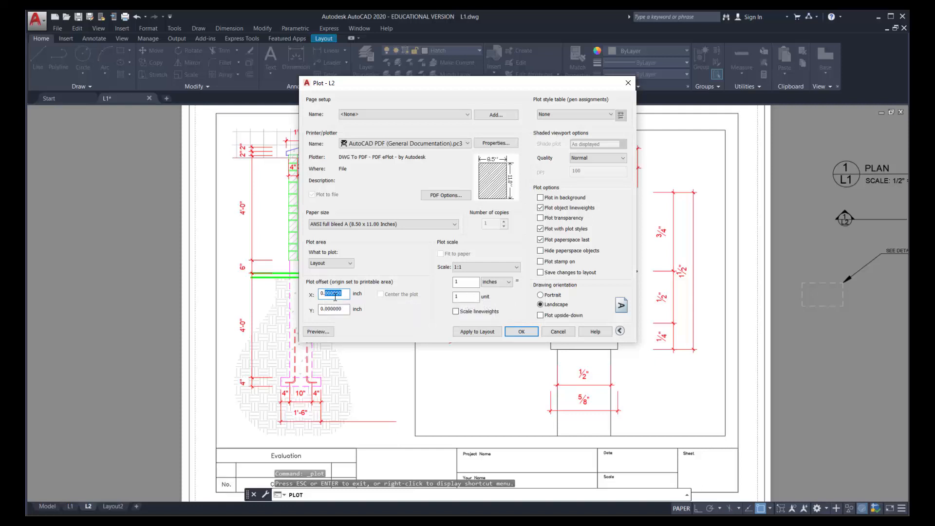
pyautogui.press('BackSpace')
pyautogui.press('BackSpace')
pyautogui.press('BackSpace')
pyautogui.write('25')
pyautogui.moveTo(342, 309); pyautogui.dragTo(325, 309)
pyautogui.write('25')
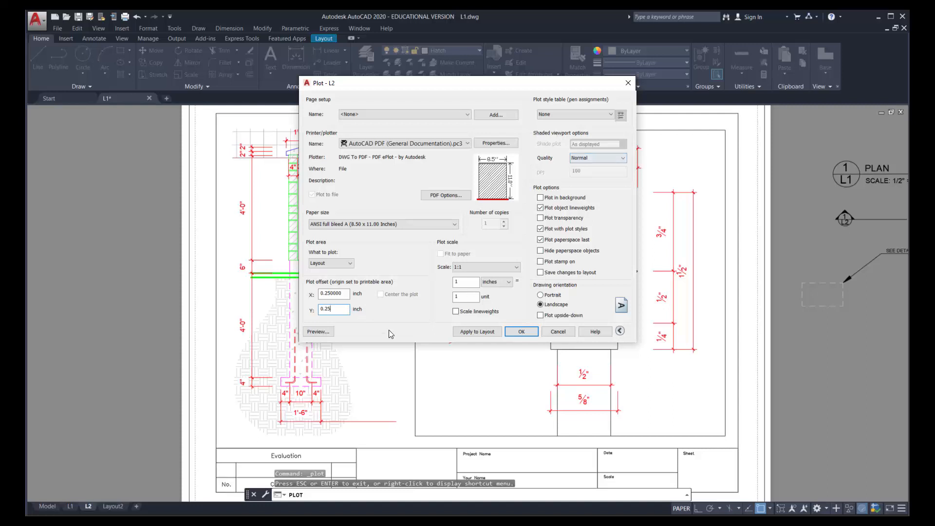
# Preview the L2 plot with the new offset, check the sheet margins, and close the plot setup without plotting
pyautogui.click(319, 332)
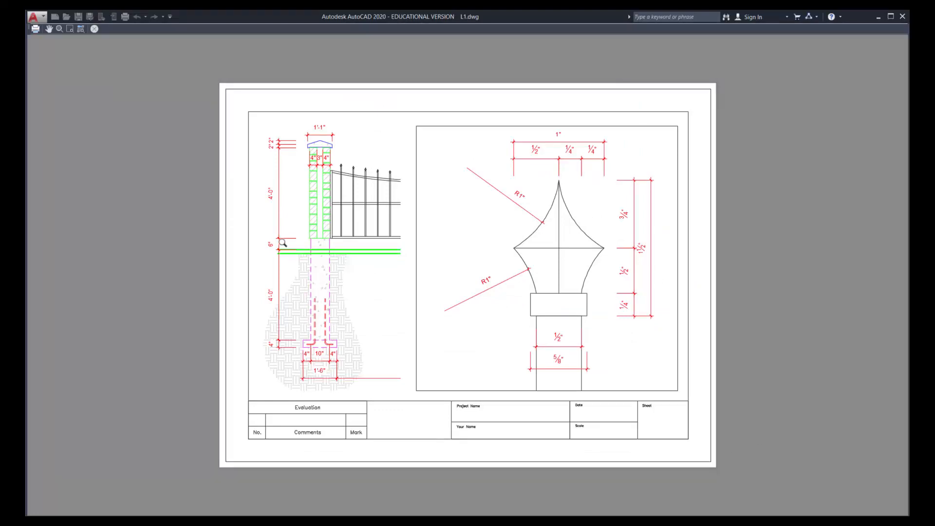
pyautogui.click(95, 29)
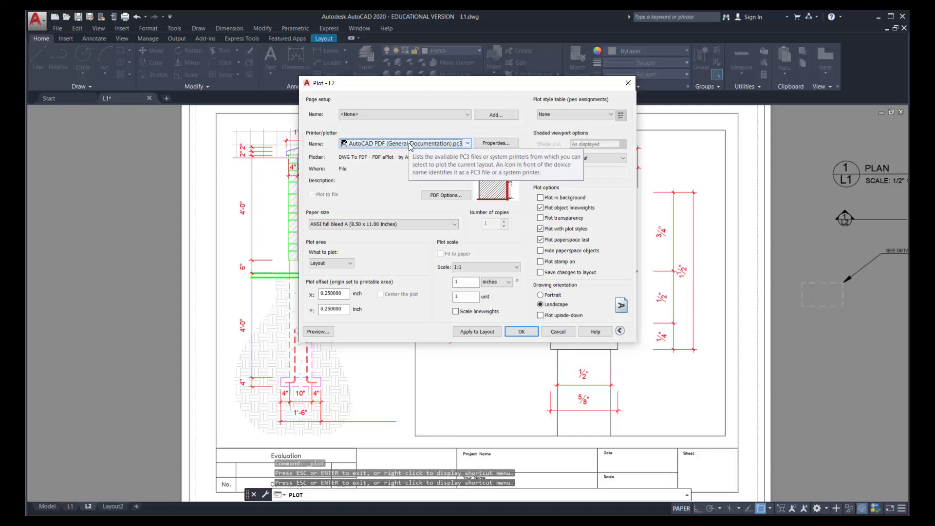
pyautogui.click(558, 333)
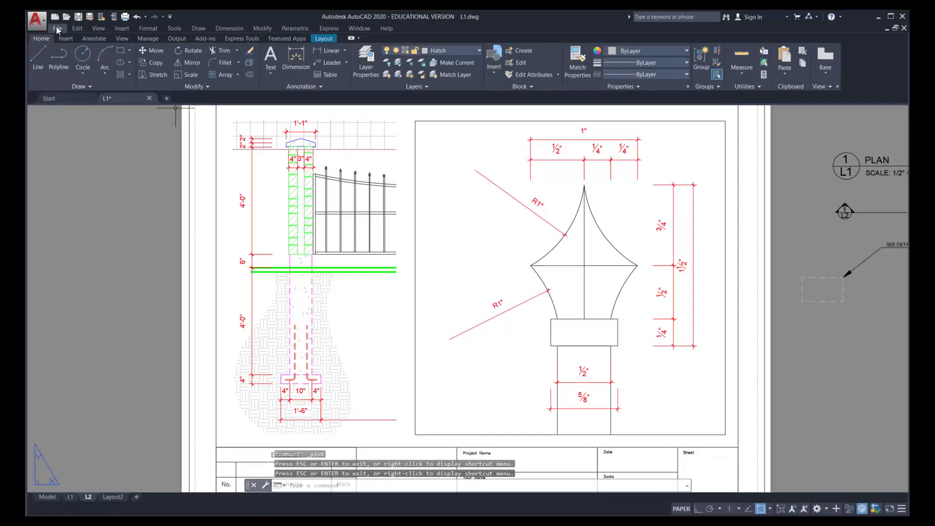
# Save the drawing as L1.dwg in the Lesson 10 folder, replacing the existing file
pyautogui.click(58, 30)
pyautogui.click(79, 145)
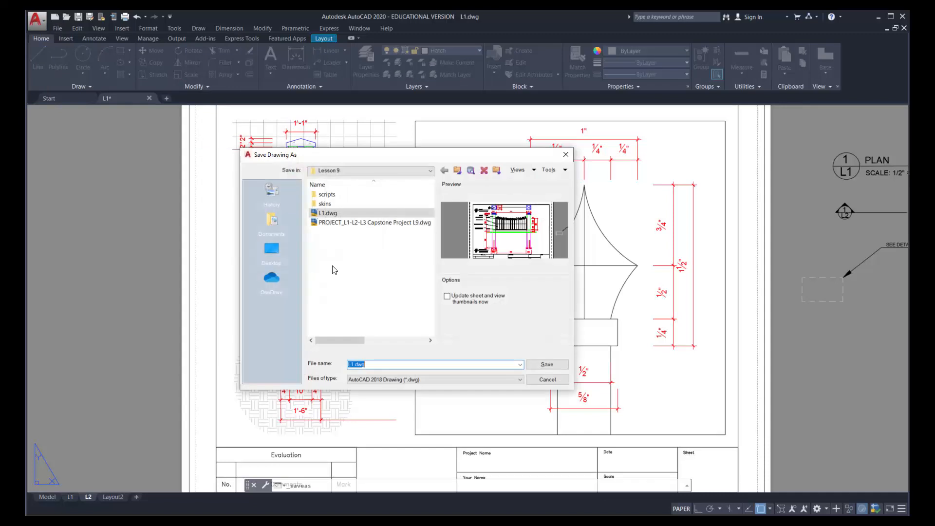
pyautogui.click(456, 170)
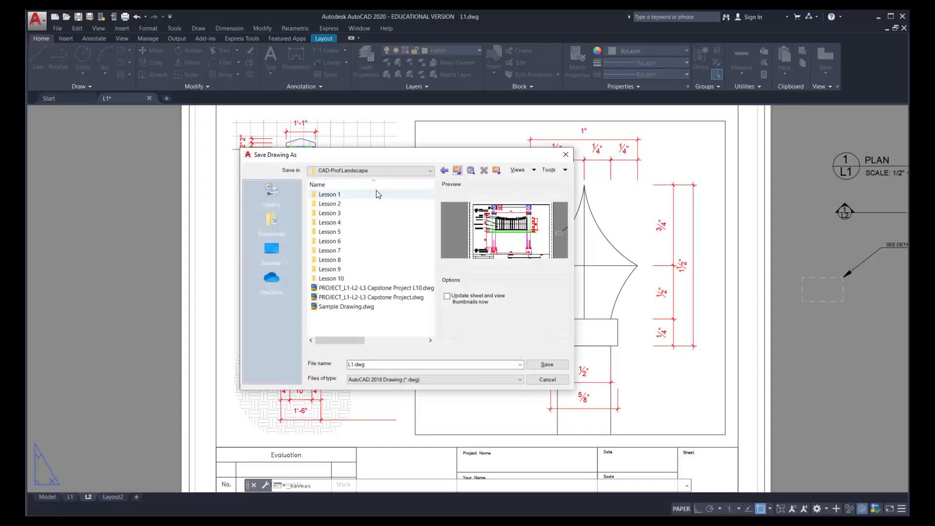
pyautogui.doubleClick(331, 279)
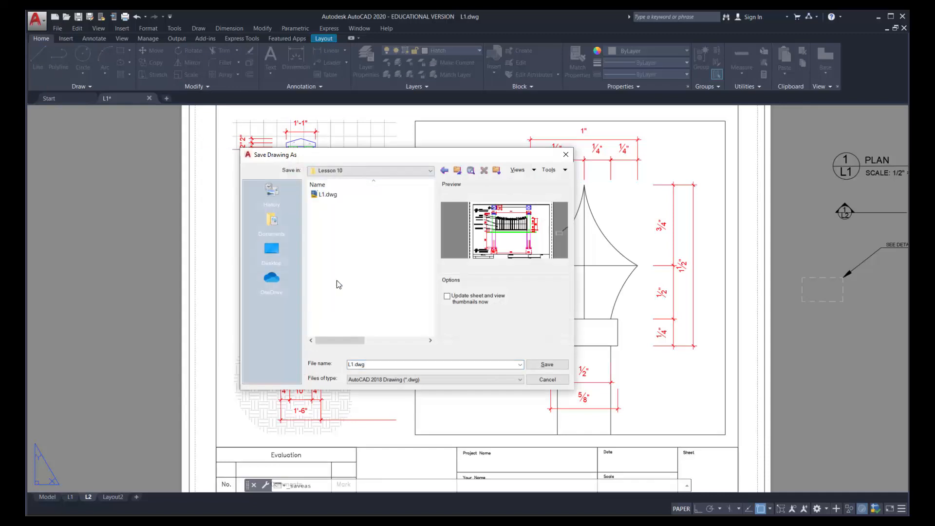
pyautogui.click(554, 369)
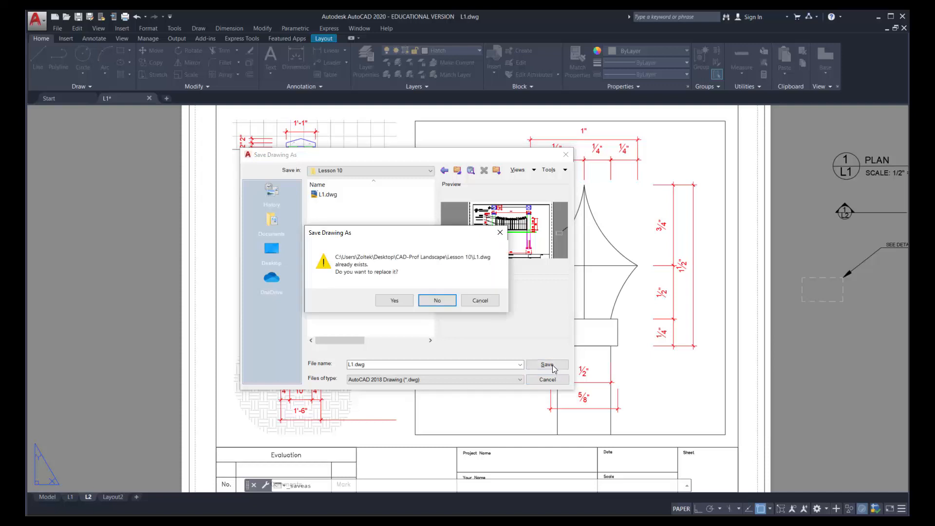
pyautogui.click(394, 300)
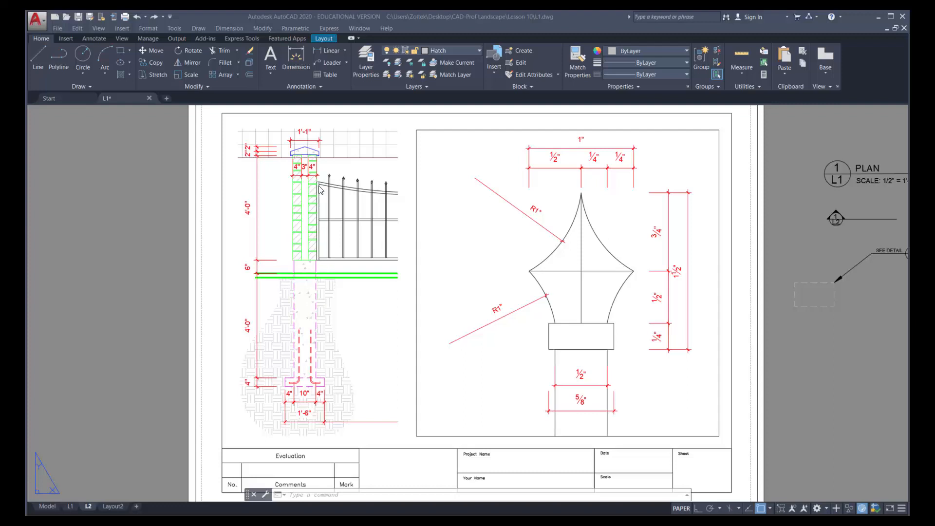
# Make Fence the current layer and return to model space
pyautogui.click(480, 50)
pyautogui.click(438, 167)
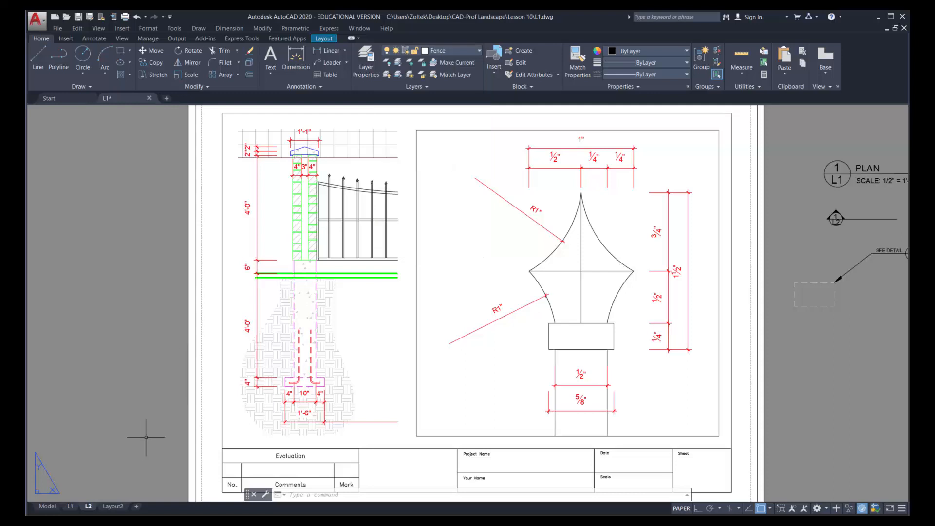
pyautogui.click(47, 507)
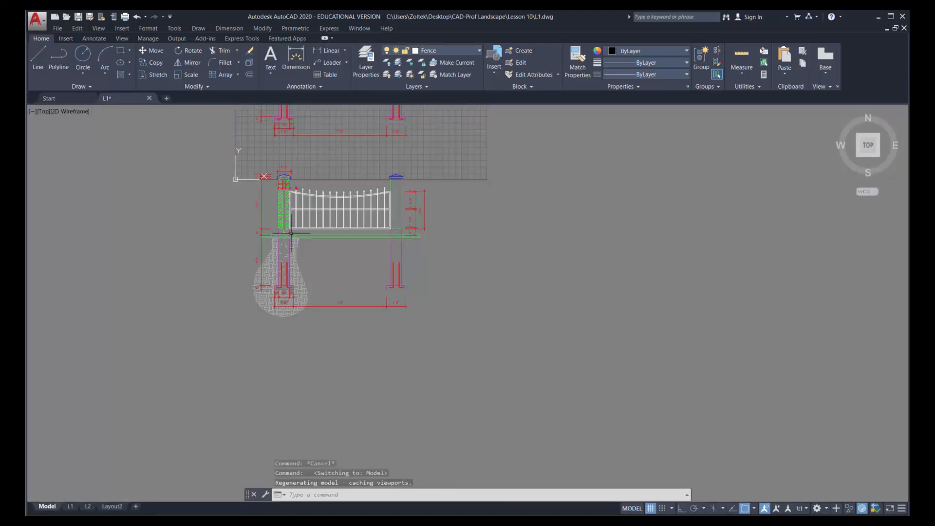
# Draw a horizontal and a vertical line with Ortho on, crossing near their upper-left ends, between the column and the grade line
pyautogui.scroll(10, 290, 226)
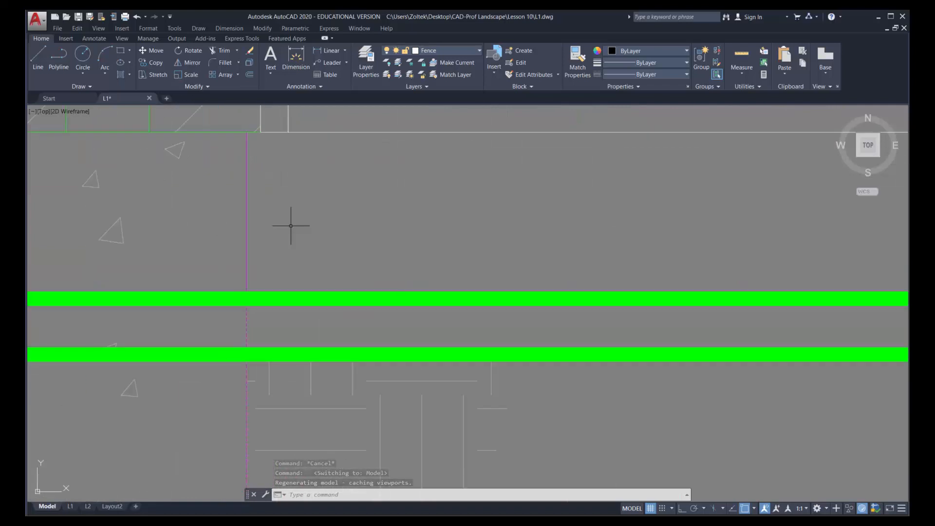
pyautogui.click(38, 57)
pyautogui.click(295, 169)
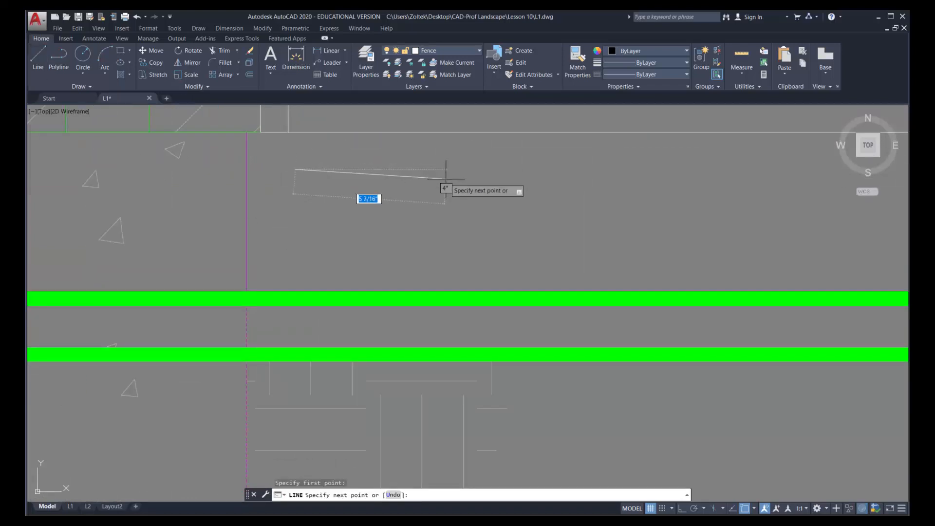
pyautogui.press('F8')
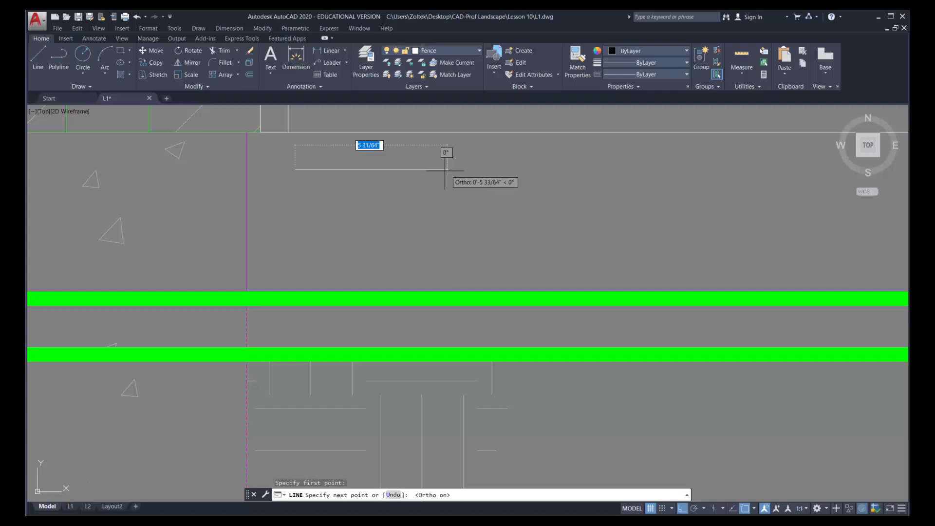
pyautogui.click(417, 169)
pyautogui.press('Return')
pyautogui.press('Return')
pyautogui.click(305, 157)
pyautogui.click(323, 254)
pyautogui.press('Return')
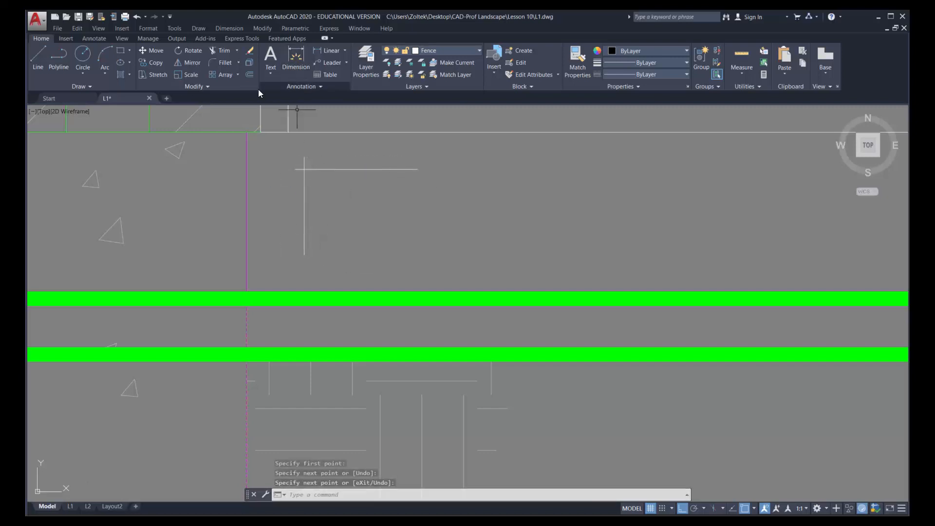
# Offset the vertical line 0.25 inch to the right and the horizontal line 0.25 inch downward
pyautogui.click(249, 75)
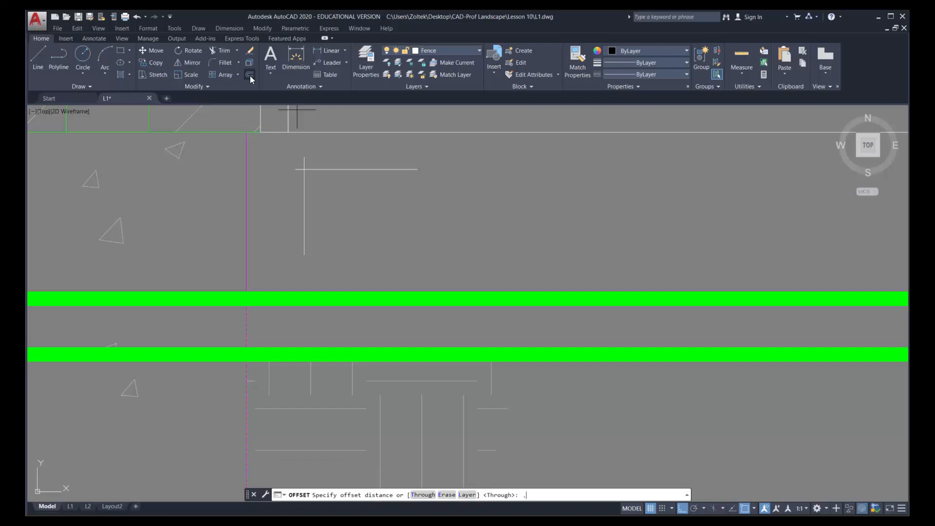
pyautogui.write('.25')
pyautogui.press('Return')
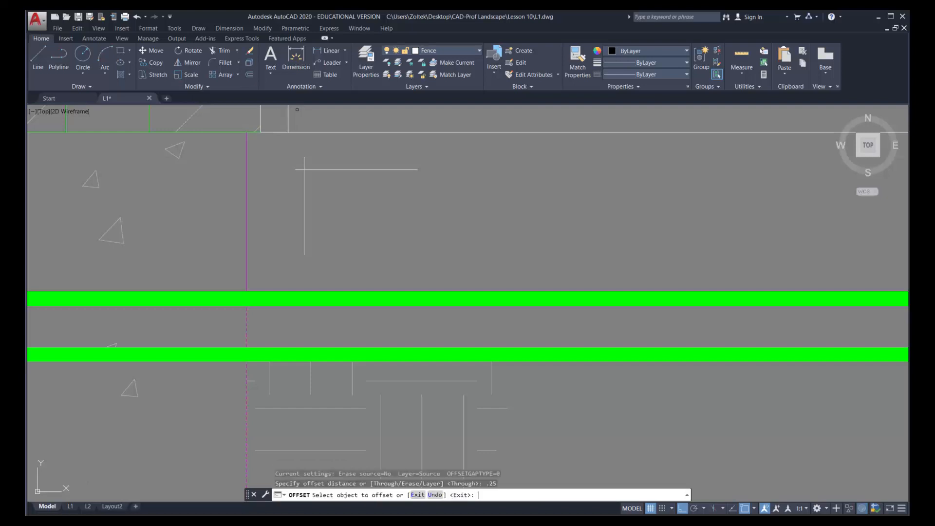
pyautogui.click(305, 197)
pyautogui.click(348, 187)
pyautogui.click(340, 169)
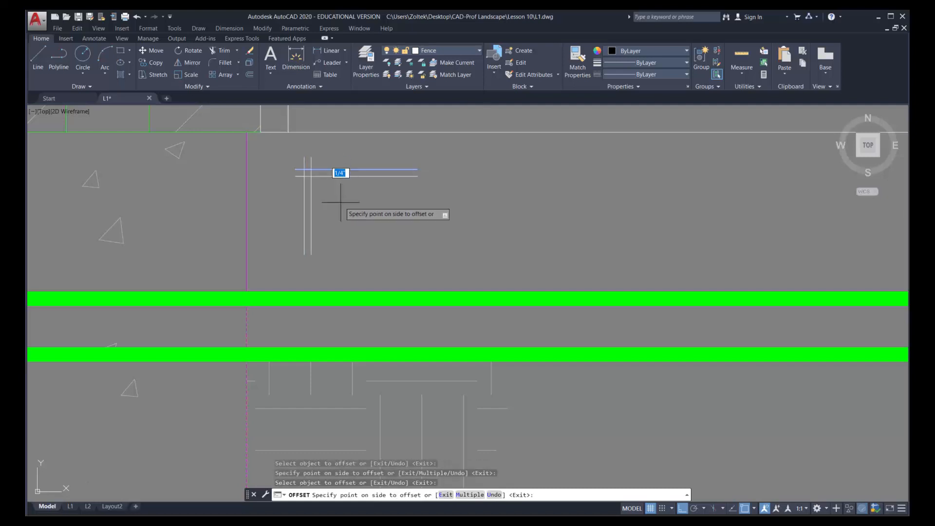
pyautogui.click(340, 201)
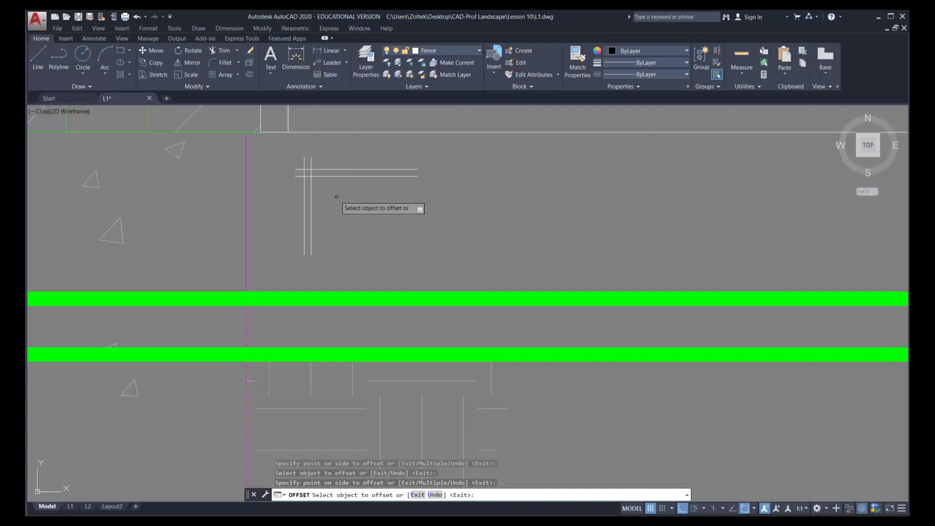
# Offset the original horizontal line 2.5 inches downward and the original vertical line 2.5 inches to the right
pyautogui.click(248, 75)
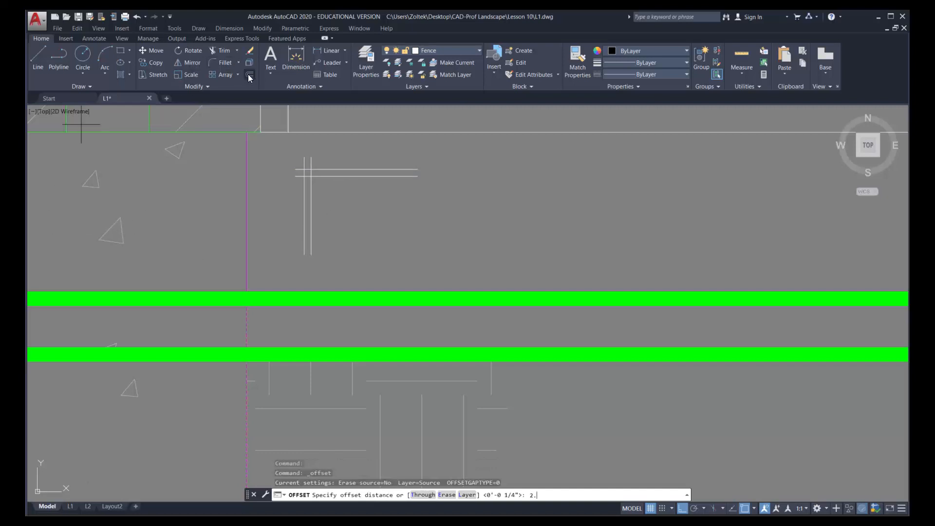
pyautogui.press('Return')
pyautogui.click(349, 169)
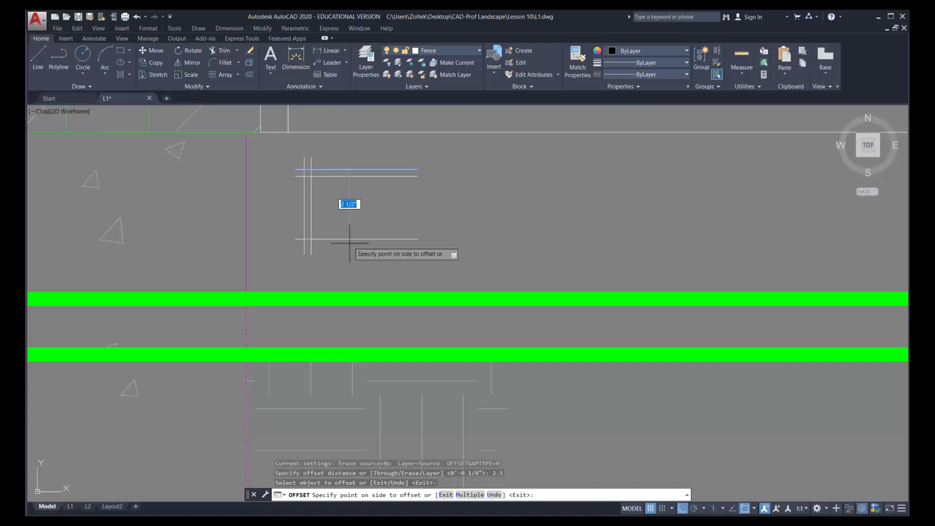
pyautogui.click(350, 229)
pyautogui.click(304, 215)
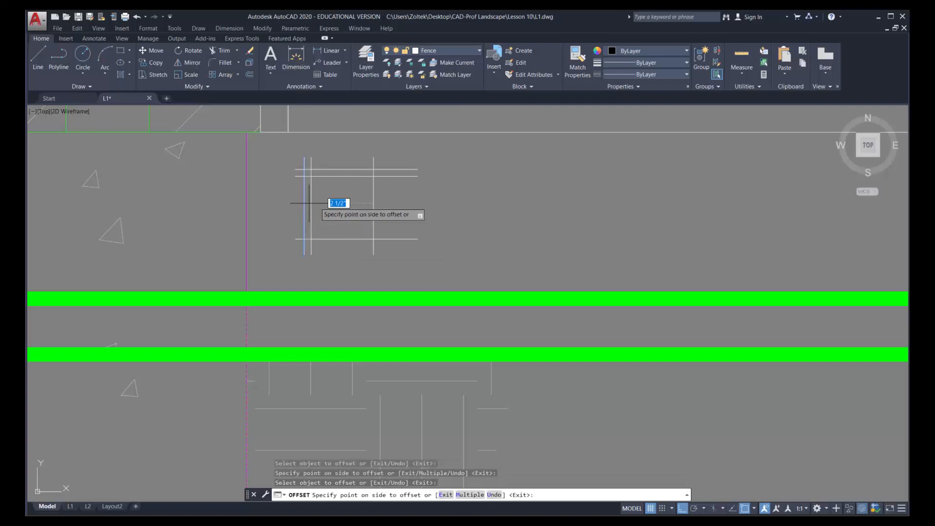
pyautogui.click(387, 200)
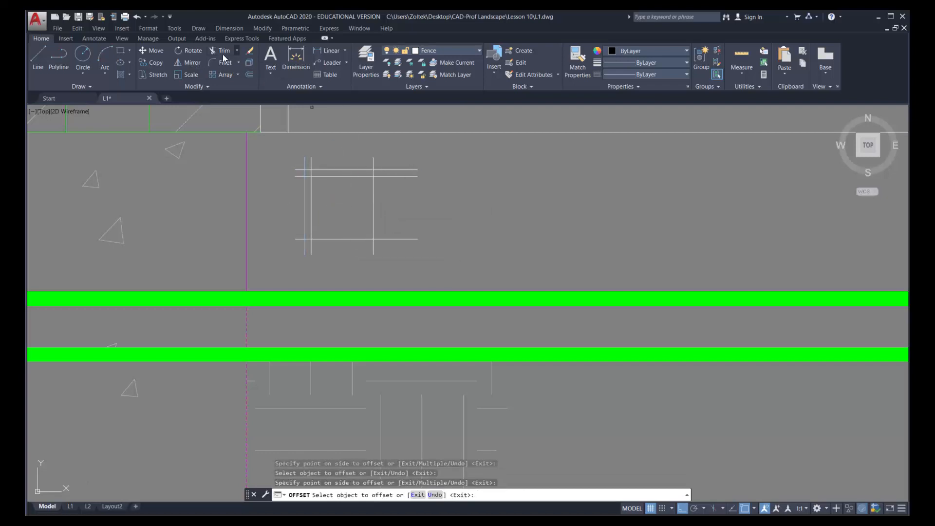
# Try to trim the crossing lines into an L-shaped bracket profile, and undo the whole trim
pyautogui.click(225, 50)
pyautogui.click(425, 264)
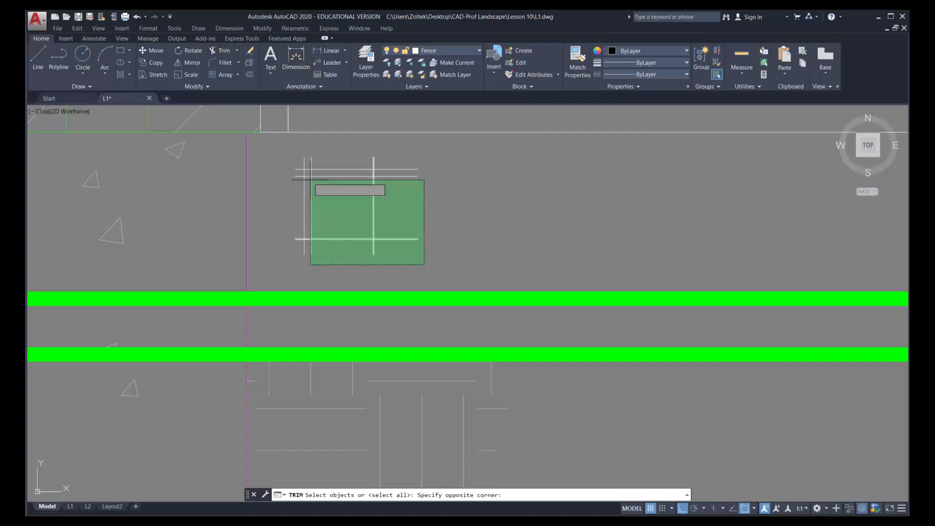
pyautogui.click(298, 159)
pyautogui.press('Return')
pyautogui.click(418, 254)
pyautogui.click(389, 145)
pyautogui.click(373, 249)
pyautogui.click(356, 250)
pyautogui.click(394, 247)
pyautogui.click(354, 217)
pyautogui.click(382, 162)
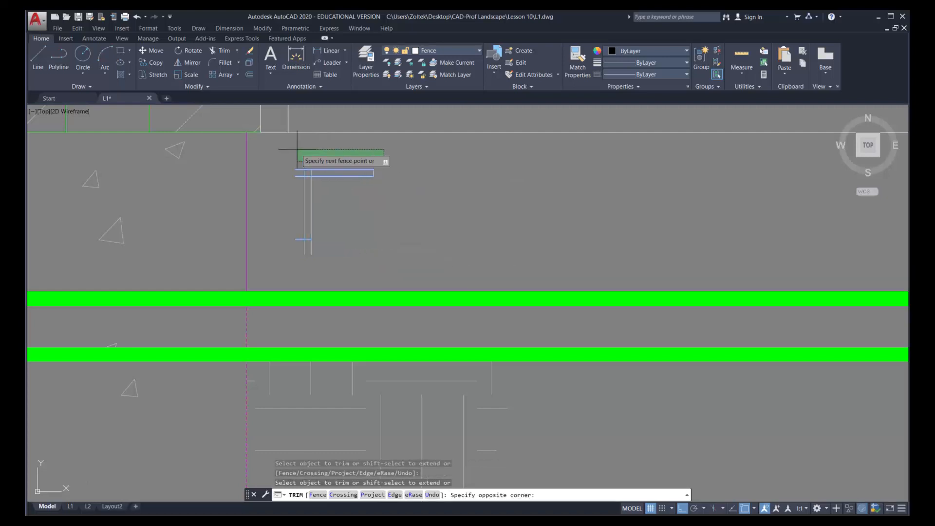
pyautogui.click(294, 247)
pyautogui.click(297, 238)
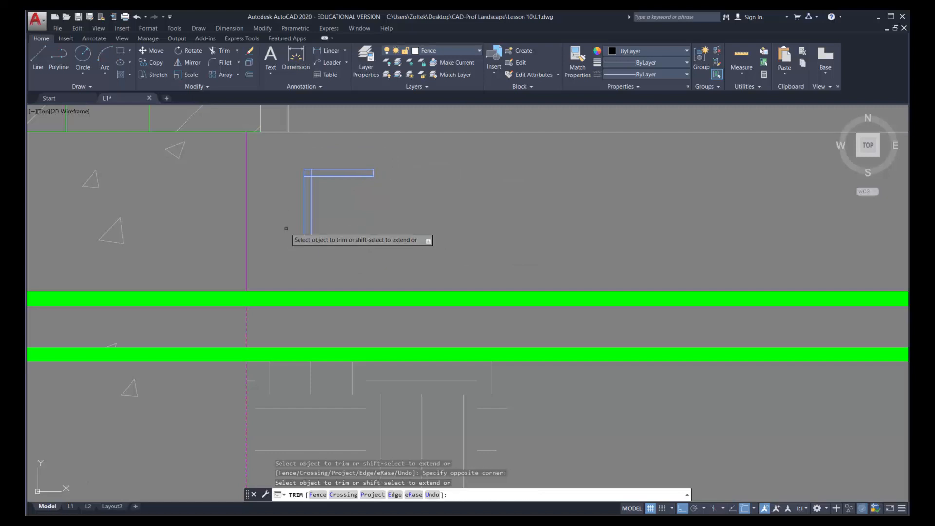
pyautogui.press('Escape')
pyautogui.hotkey('ctrl', 'z')
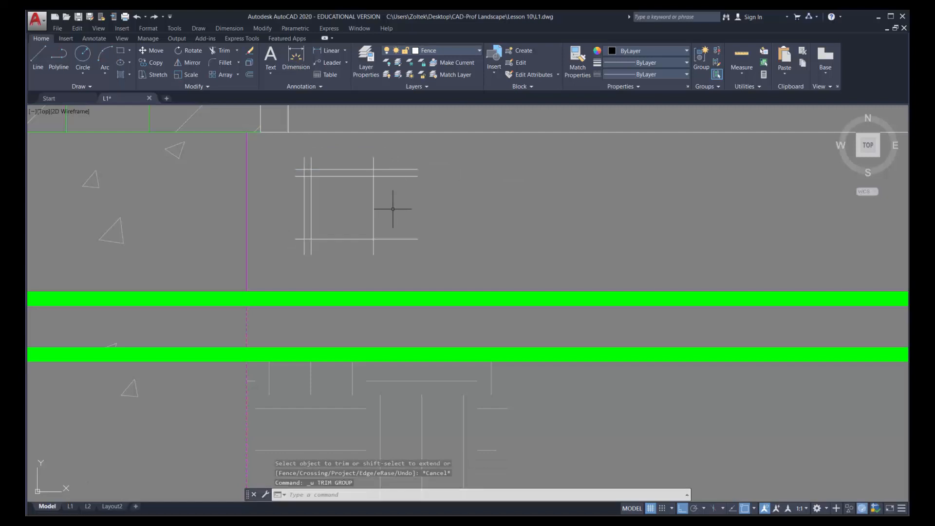
# Set the fillet radius to 0 and square off the right end of the bracket's horizontal leg
pyautogui.click(227, 62)
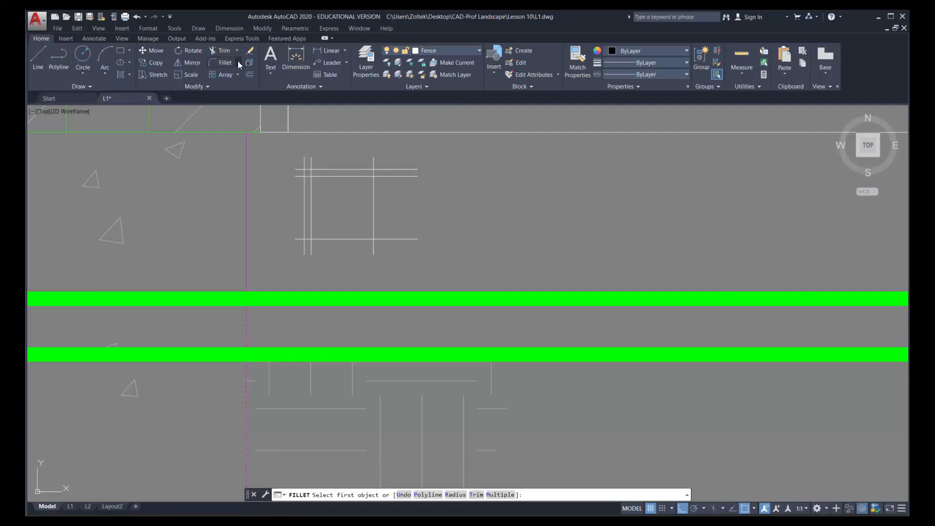
pyautogui.click(238, 62)
pyautogui.click(234, 79)
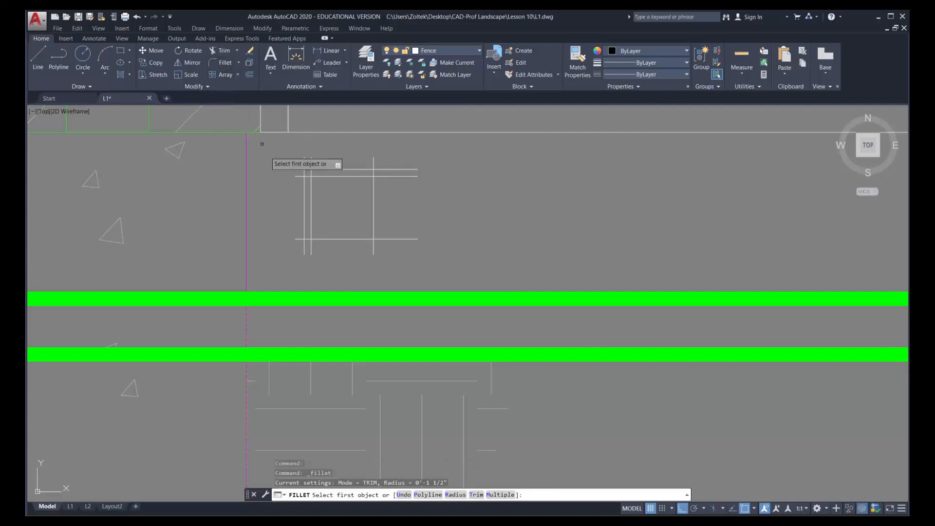
pyautogui.write('r')
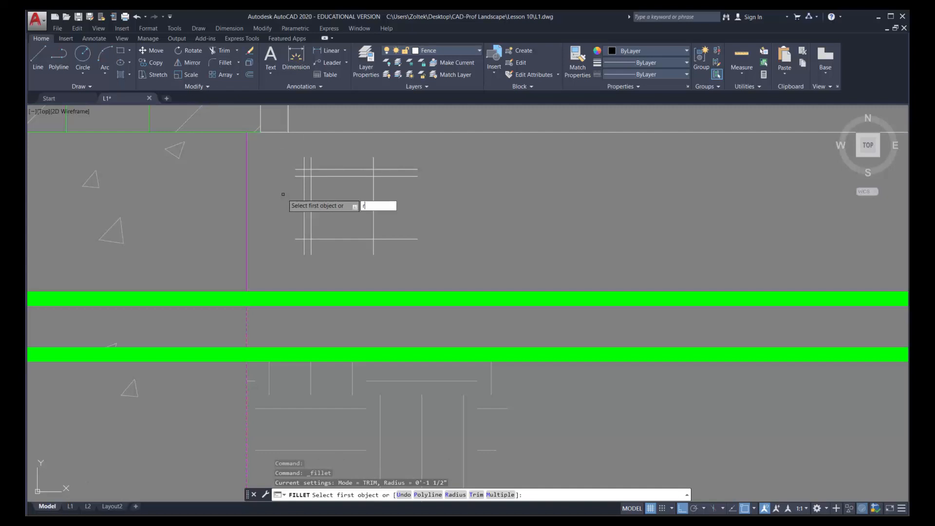
pyautogui.press('Return')
pyautogui.write('0')
pyautogui.press('Return')
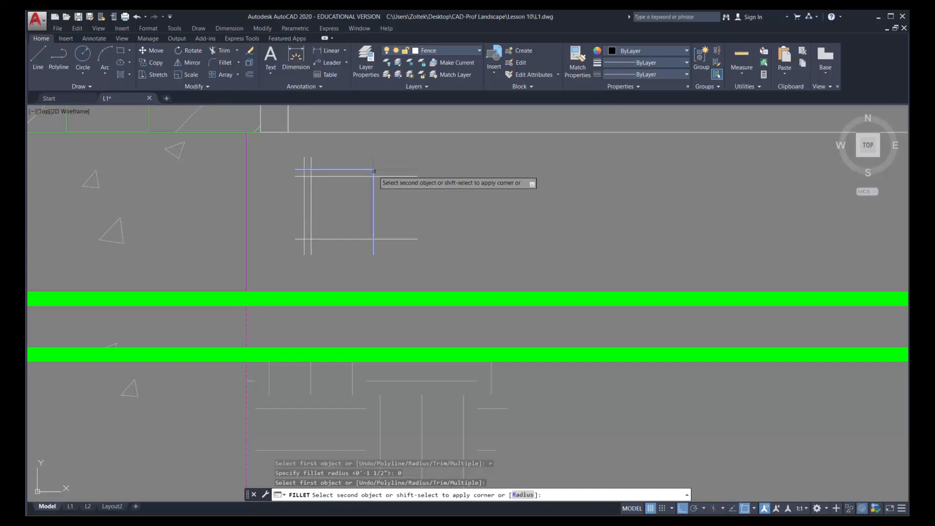
pyautogui.click(371, 170)
pyautogui.press('Return')
pyautogui.click(373, 174)
pyautogui.click(368, 176)
# Fillet the bracket's inner corner, the lower end of its vertical leg and its outer corner with zero radius
pyautogui.press('Return')
pyautogui.click(325, 176)
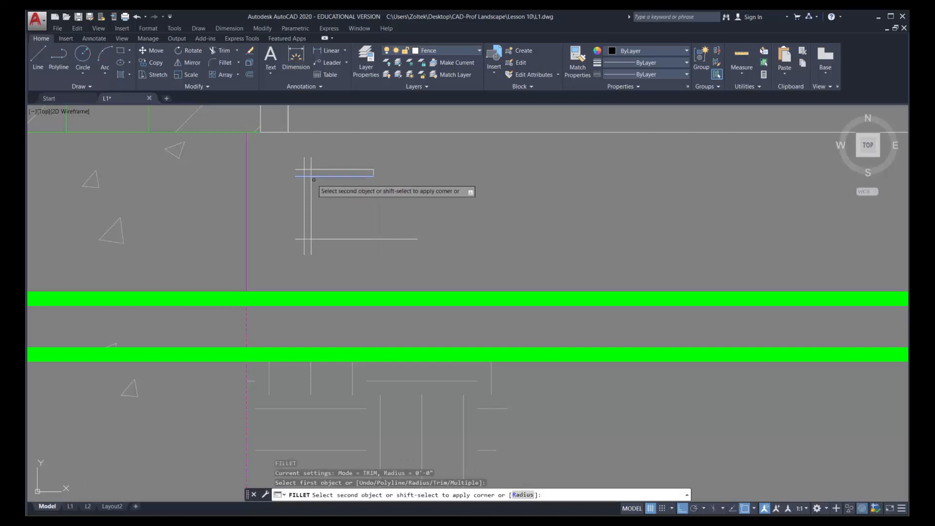
pyautogui.click(311, 178)
pyautogui.press('Return')
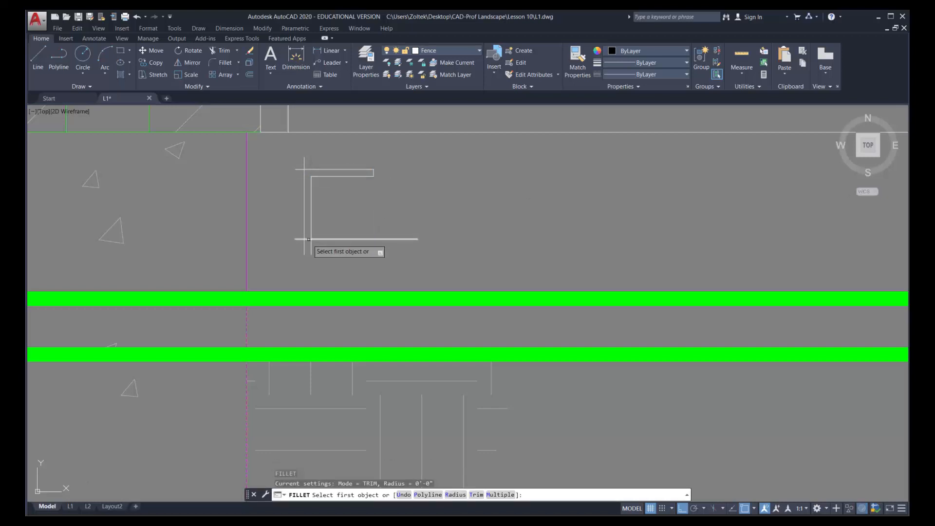
pyautogui.click(310, 233)
pyautogui.click(307, 238)
pyautogui.press('Return')
pyautogui.click(304, 235)
pyautogui.click(306, 170)
pyautogui.press('Return')
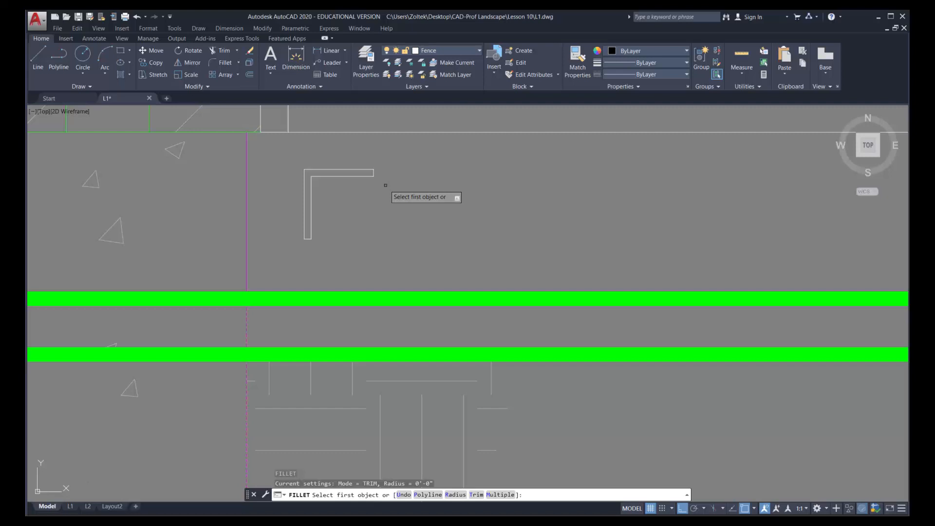
# Offset the bracket's top edge 1.125 inches downward
pyautogui.click(250, 73)
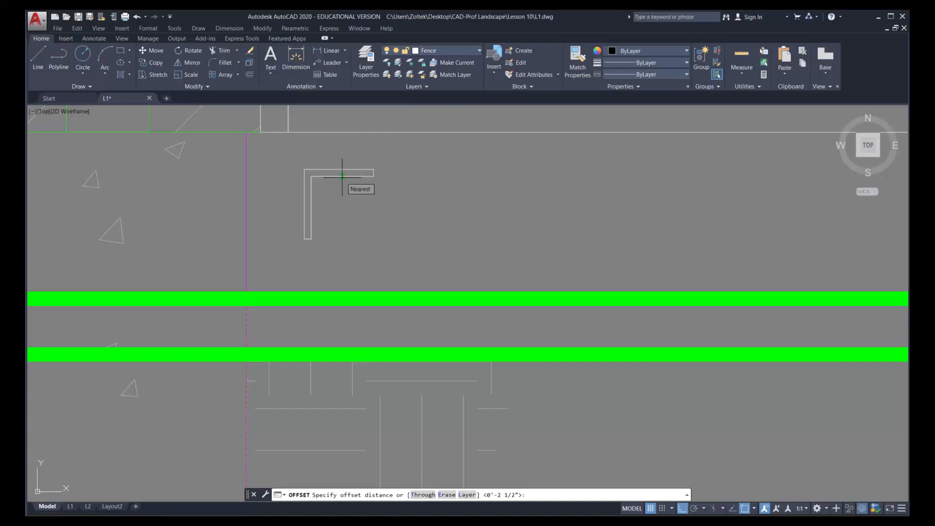
pyautogui.write('1')
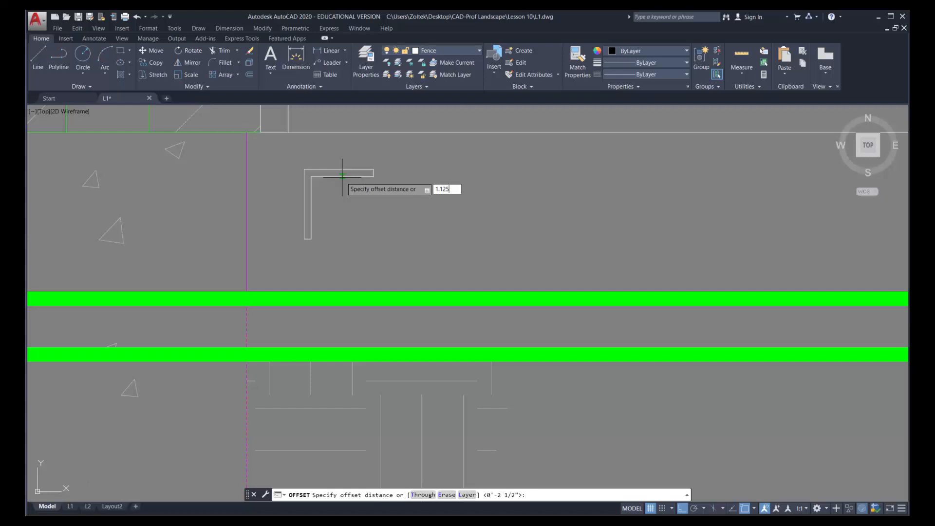
pyautogui.write('.125')
pyautogui.press('Return')
pyautogui.click(341, 170)
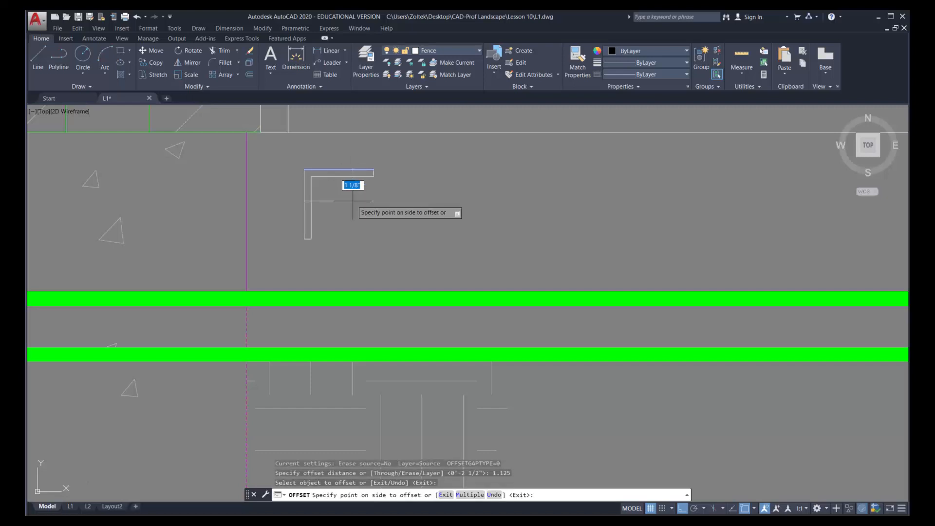
pyautogui.click(349, 232)
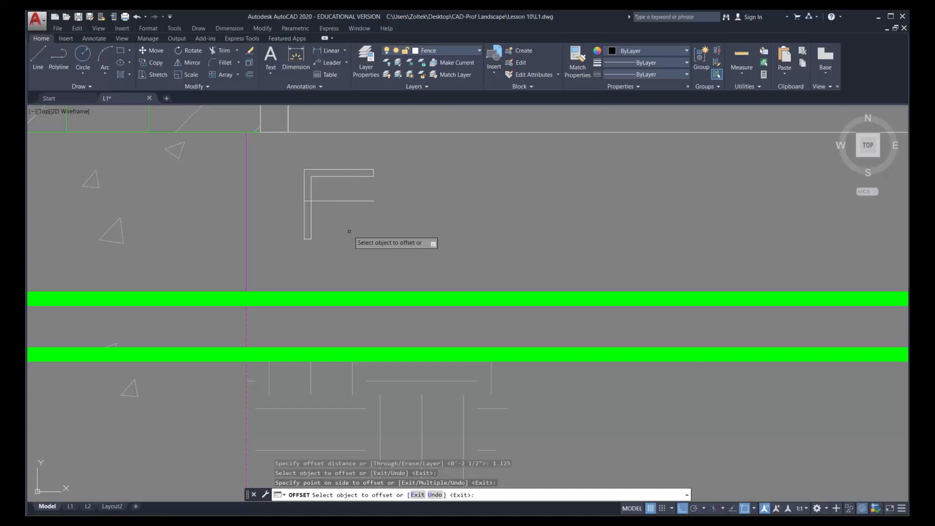
# Offset the bracket's outer vertical edge 4 inches to the left, into the concrete column
pyautogui.click(250, 75)
pyautogui.write('4')
pyautogui.press('Return')
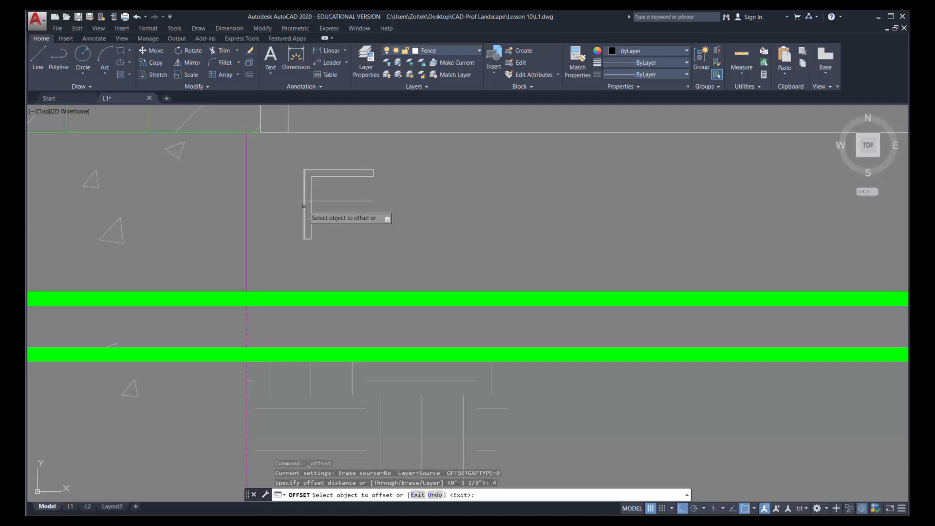
pyautogui.click(305, 219)
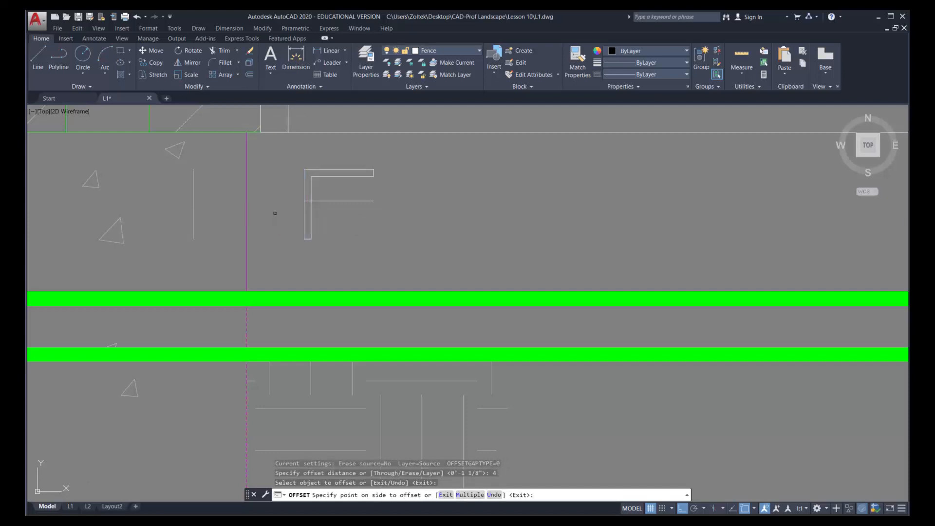
pyautogui.click(276, 212)
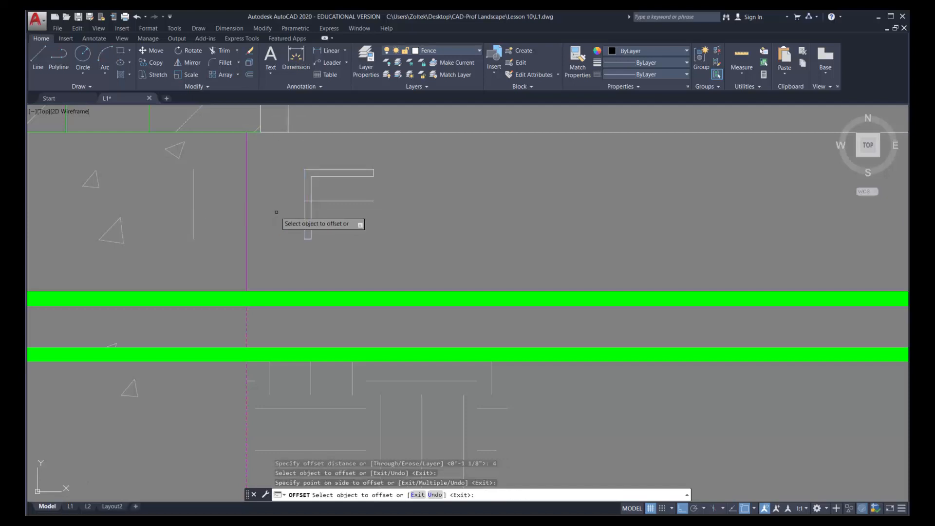
# Offset the horizontal line crossing the bracket's vertical leg 0.5 inch downward
pyautogui.click(249, 76)
pyautogui.write('.5')
pyautogui.press('Return')
pyautogui.click(327, 201)
pyautogui.click(328, 215)
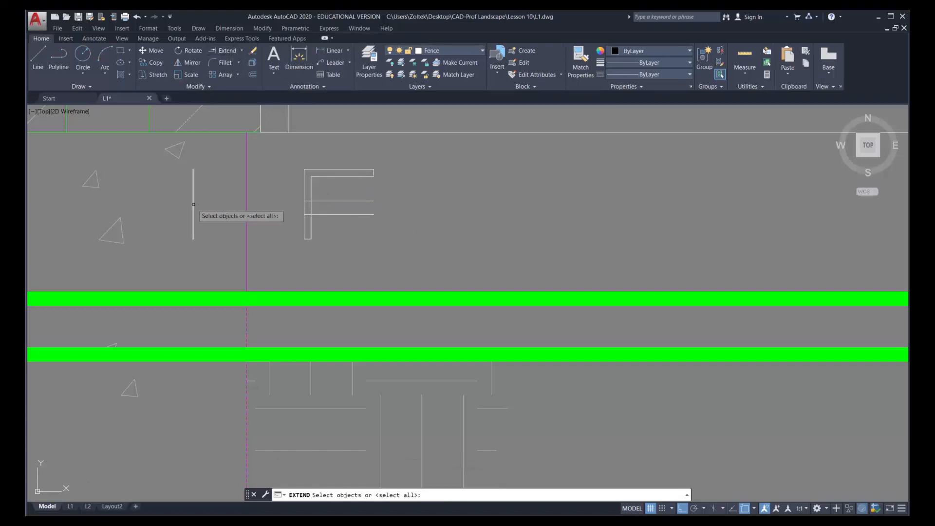
pyautogui.press('Escape')
# Join the vertical line inside the column to the upper of the two 0.5-inch-spaced horizontal lines with a zero-radius fillet
pyautogui.click(224, 63)
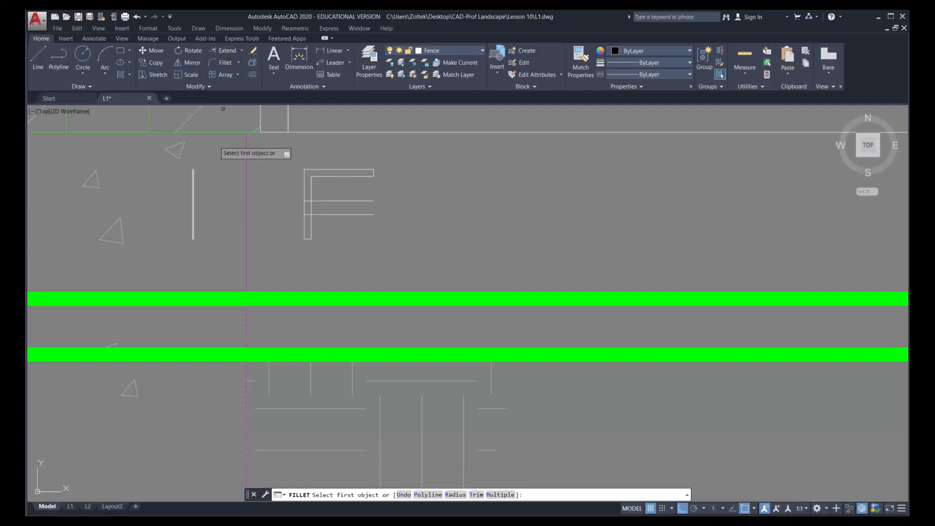
pyautogui.click(191, 217)
pyautogui.click(324, 202)
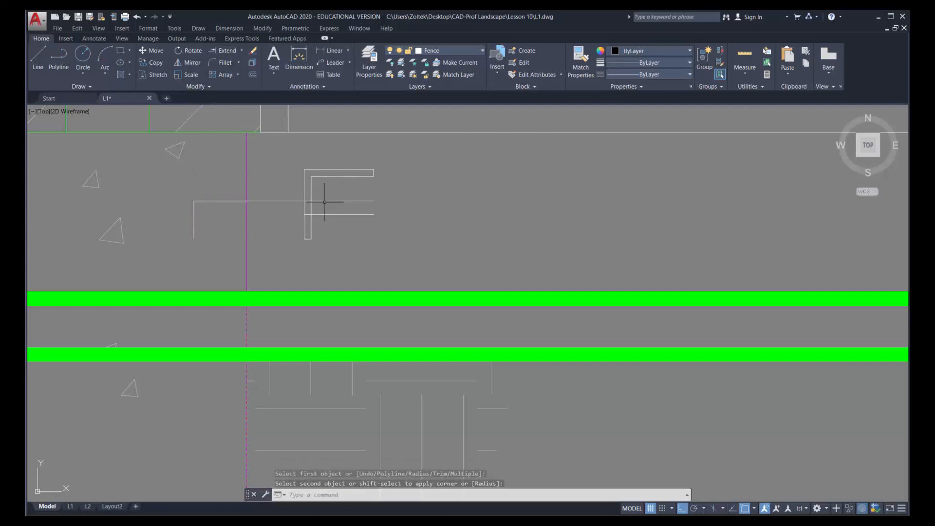
# Join the vertical line inside the column to the lower anchor line with a zero-radius fillet
pyautogui.press('Return')
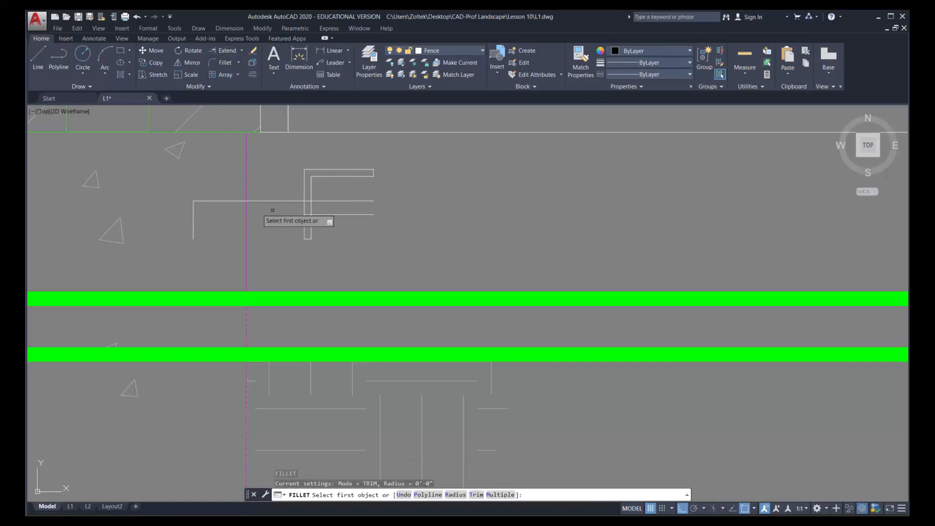
pyautogui.click(193, 206)
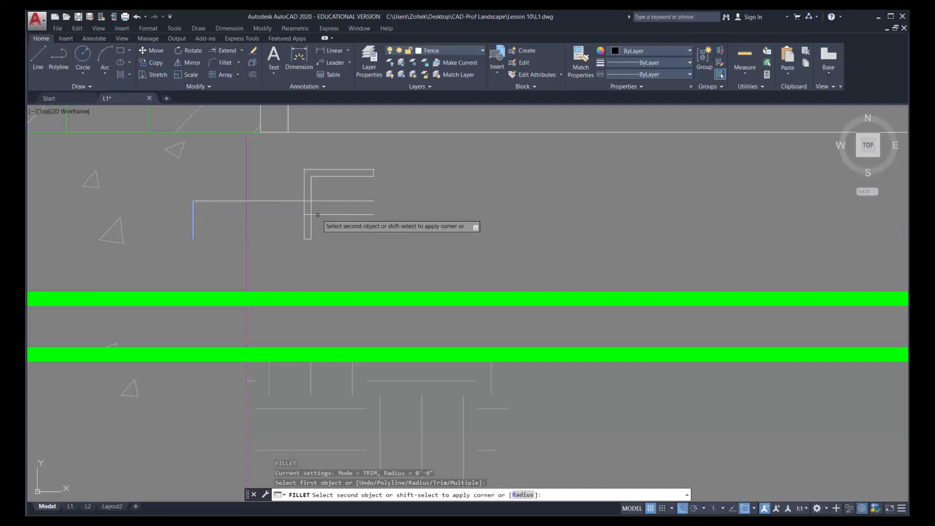
pyautogui.click(319, 215)
pyautogui.press('Return')
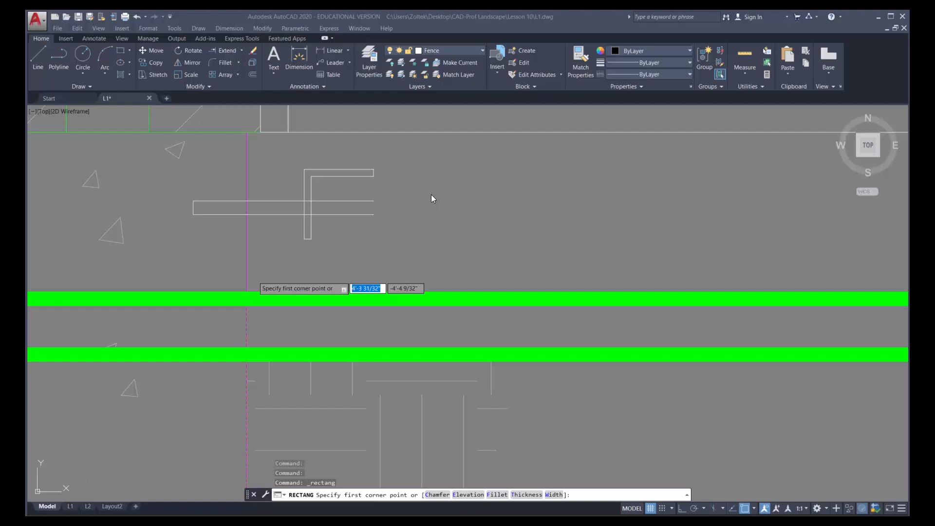
# Draw an 8-sided polygon circumscribed about a 0.59375-inch-radius circle, just right of the anchor lines
pyautogui.click(130, 52)
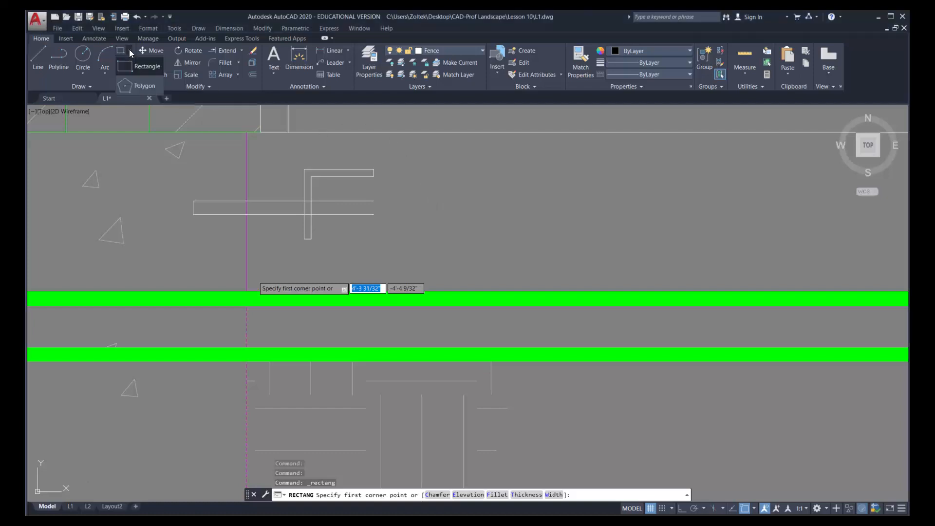
pyautogui.click(126, 85)
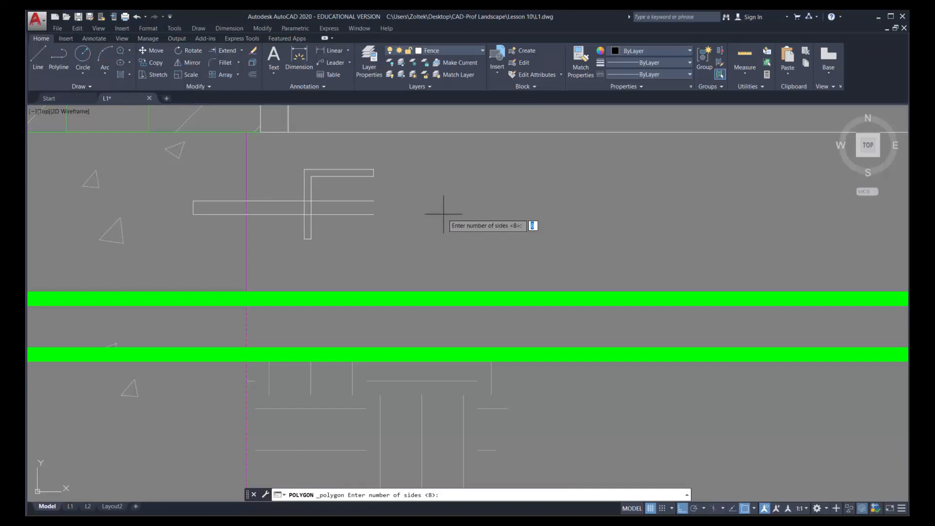
pyautogui.press('Return')
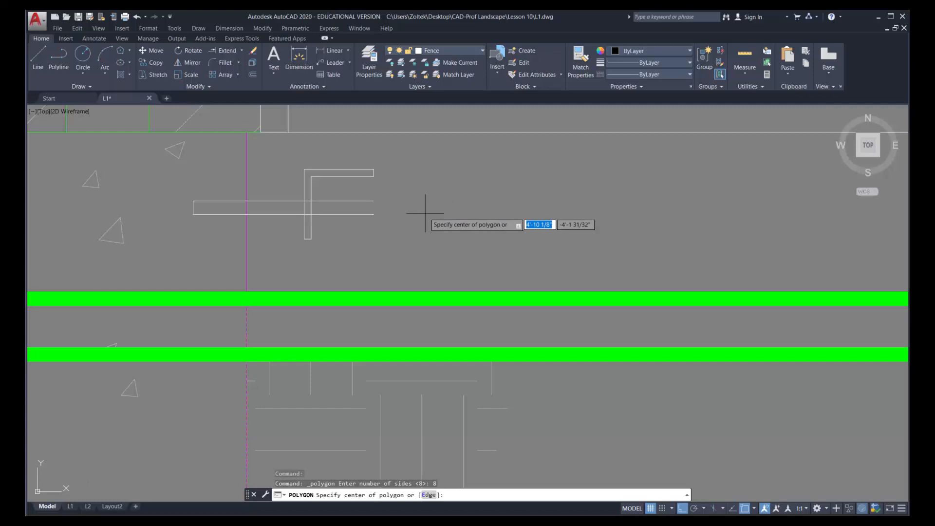
pyautogui.click(425, 213)
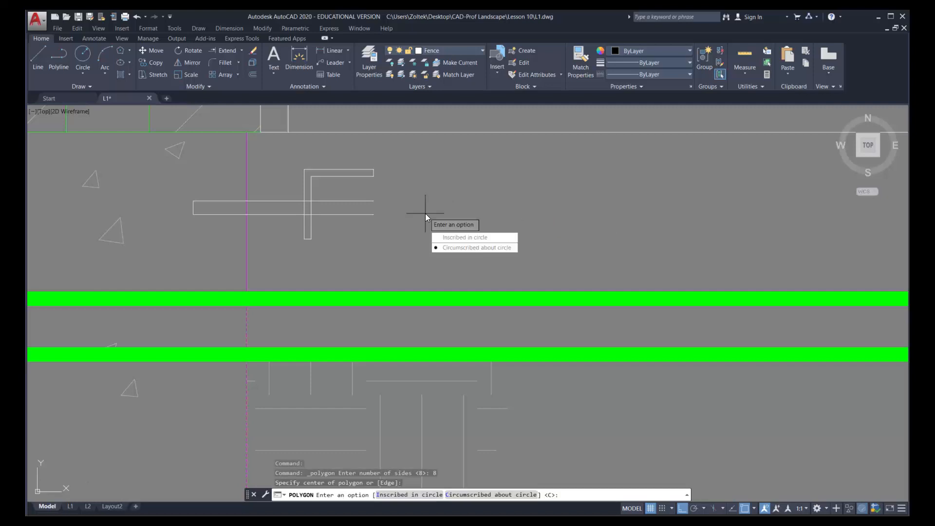
pyautogui.click(474, 249)
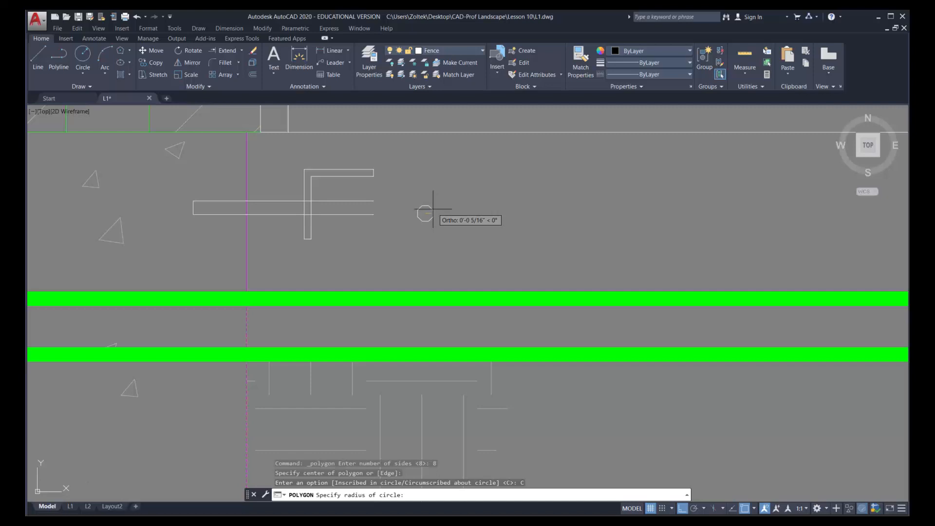
pyautogui.write('.59375')
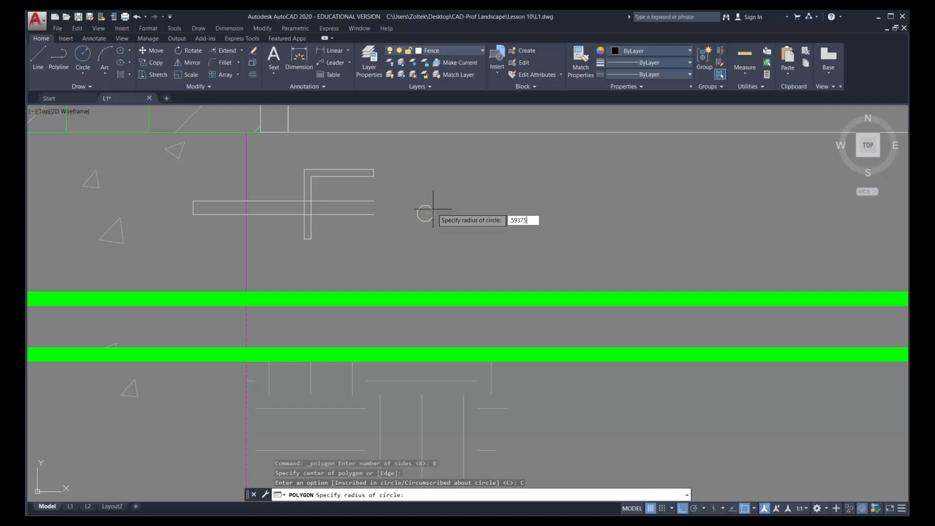
pyautogui.press('Return')
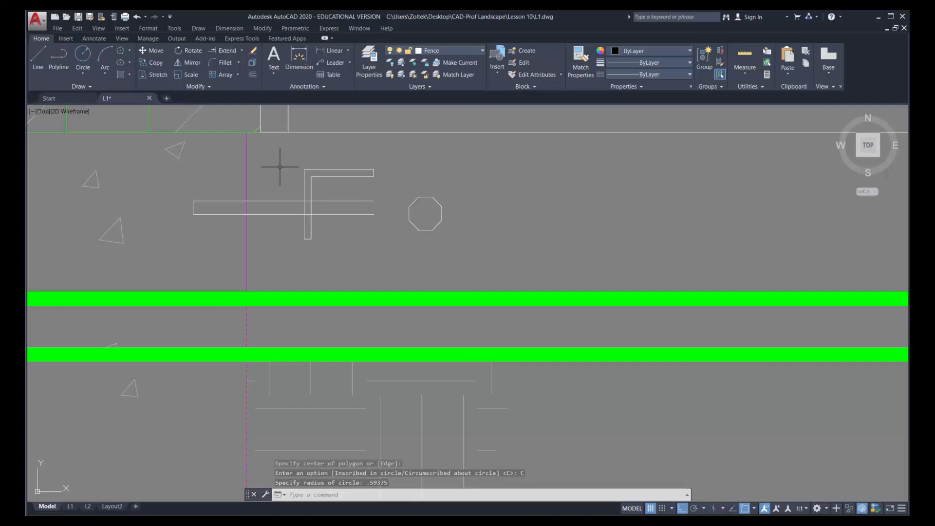
# Move the octagon so the midpoint of its left side meets the midpoint between the anchor lines' right endpoints
pyautogui.click(159, 50)
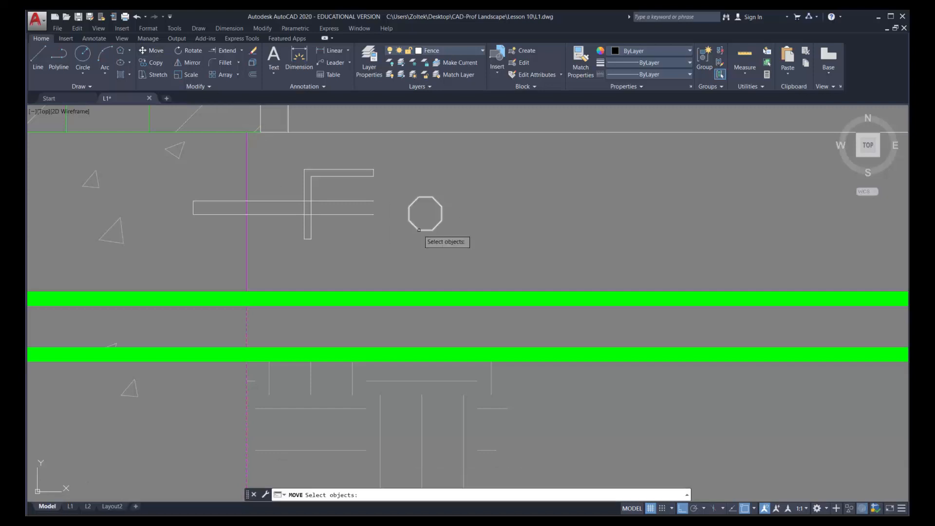
pyautogui.click(430, 198)
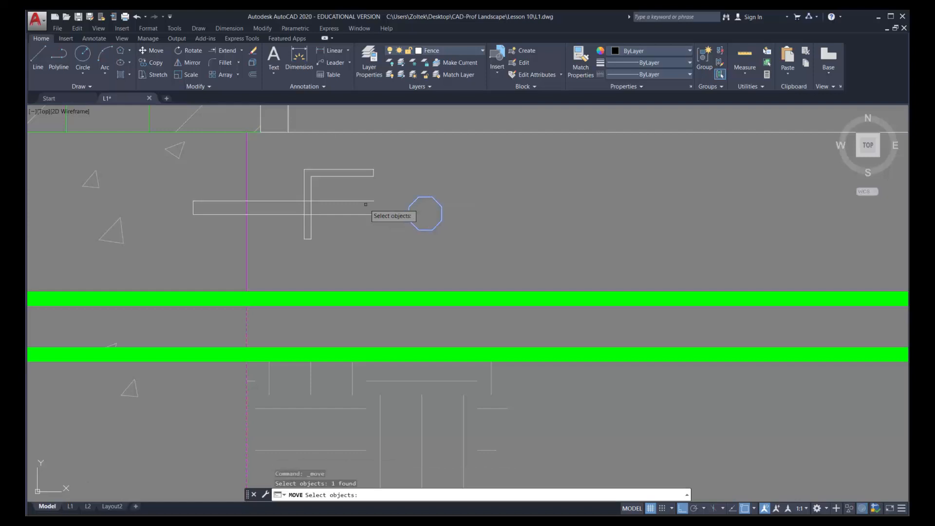
pyautogui.press('Return')
pyautogui.keyDown('shift'); pyautogui.rightClick(385, 227); pyautogui.keyUp('shift')
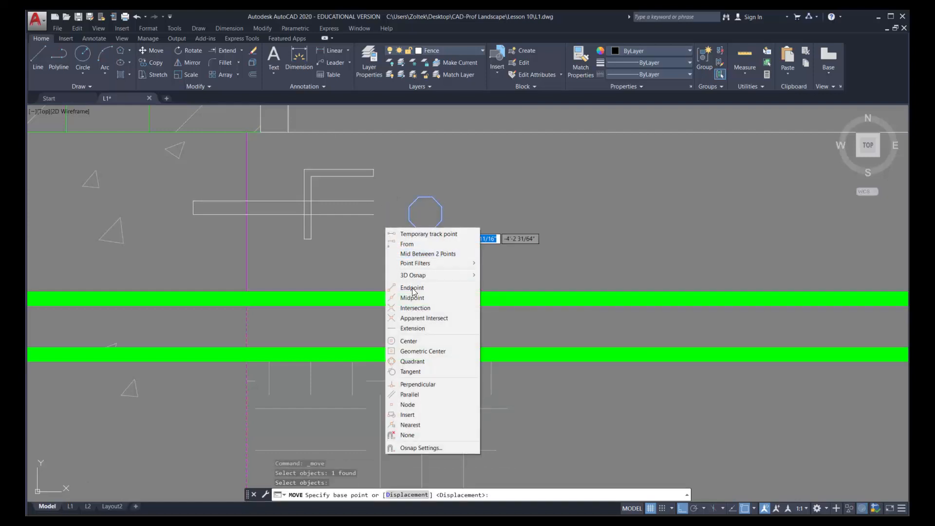
pyautogui.click(417, 254)
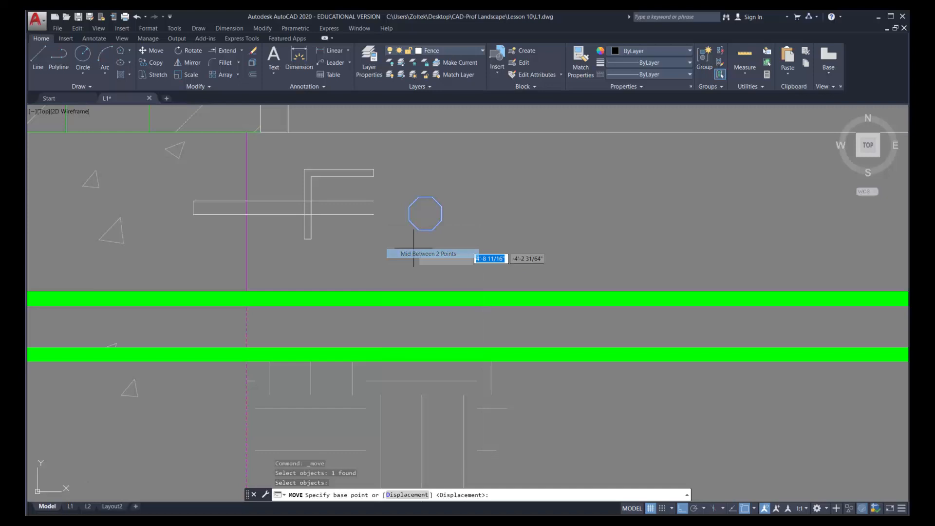
pyautogui.click(409, 205)
pyautogui.click(409, 220)
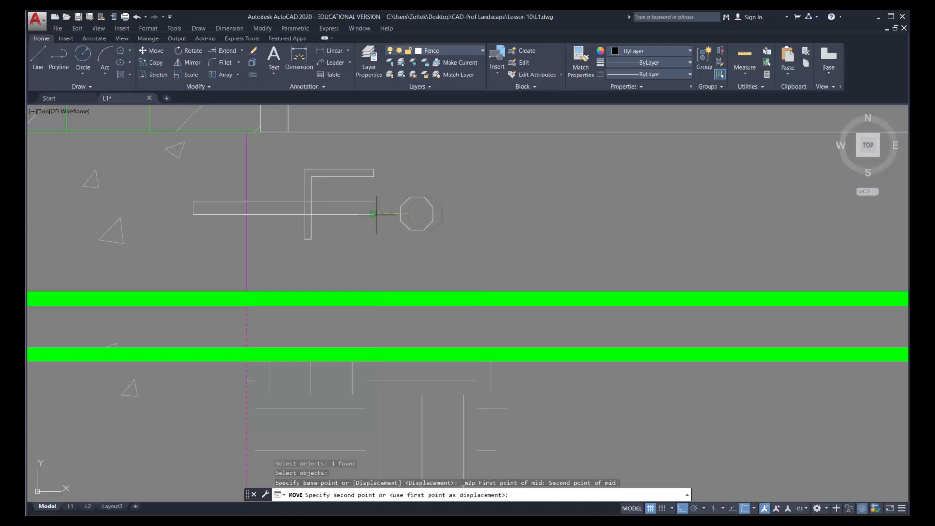
pyautogui.keyDown('shift'); pyautogui.rightClick(444, 199); pyautogui.keyUp('shift')
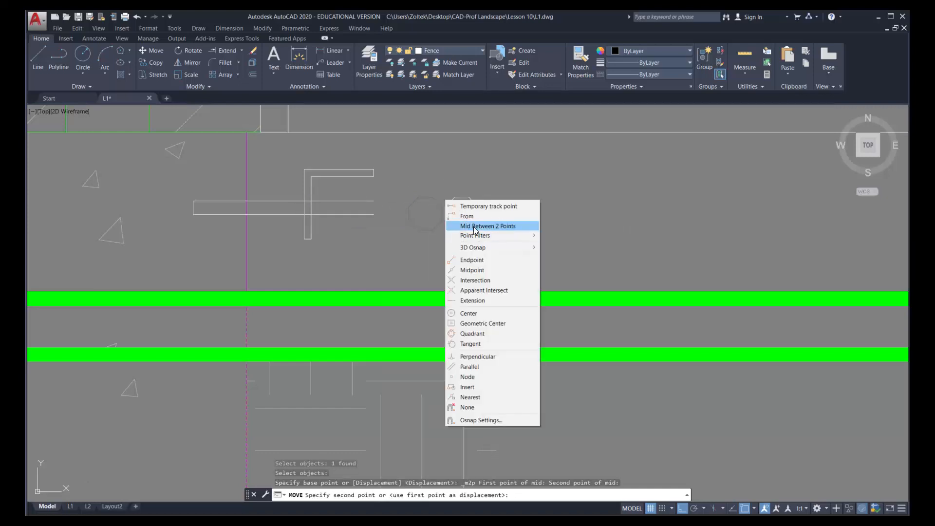
pyautogui.click(486, 219)
pyautogui.click(374, 201)
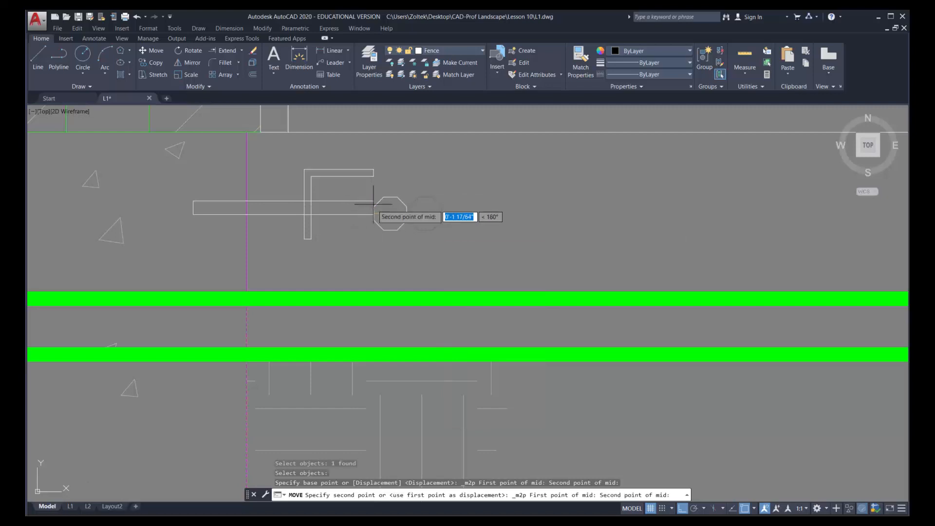
pyautogui.click(374, 218)
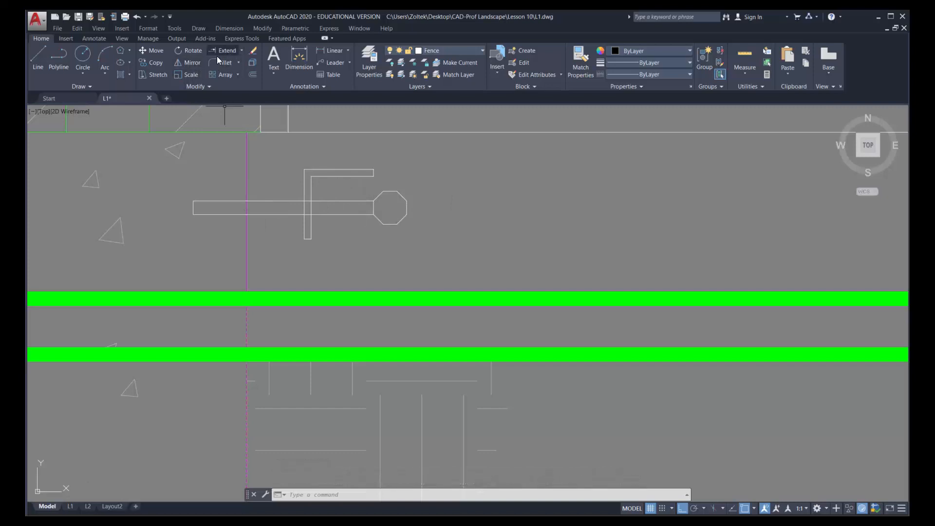
# Copy the upper anchor line from its right endpoint to the left ends of the octagon's top and bottom sides
pyautogui.click(163, 62)
pyautogui.click(366, 200)
pyautogui.press('Return')
pyautogui.click(383, 193)
pyautogui.click(385, 192)
pyautogui.click(385, 224)
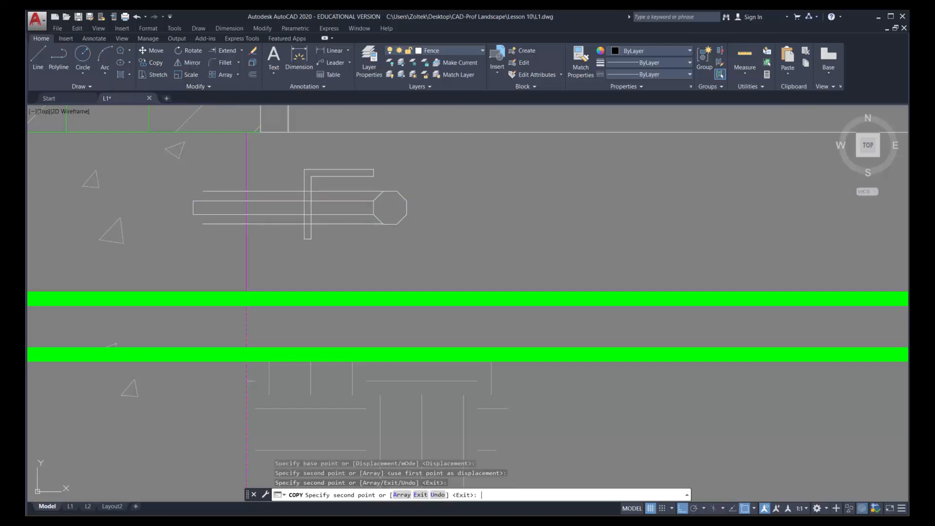
pyautogui.press('Return')
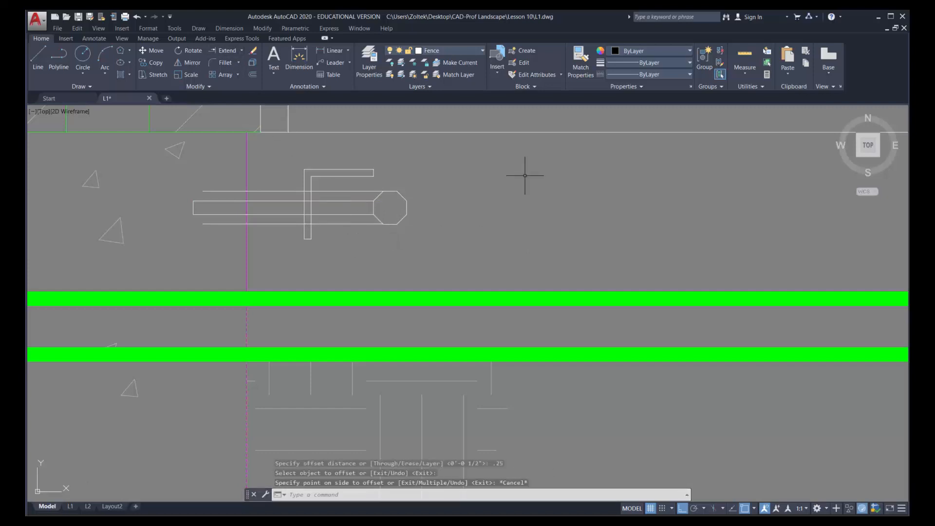
# Offset the bracket leg's inner vertical edge 0.5 inch to the right
pyautogui.click(252, 75)
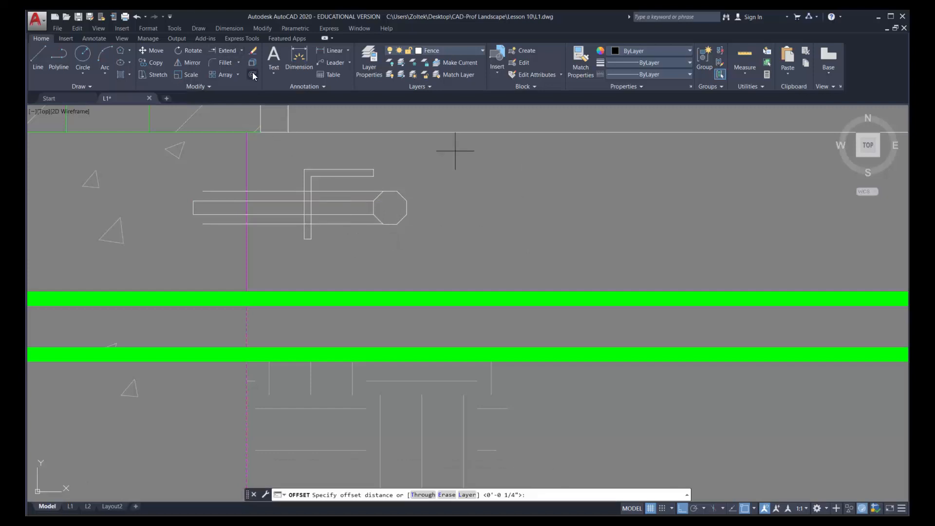
pyautogui.write('.5')
pyautogui.press('Return')
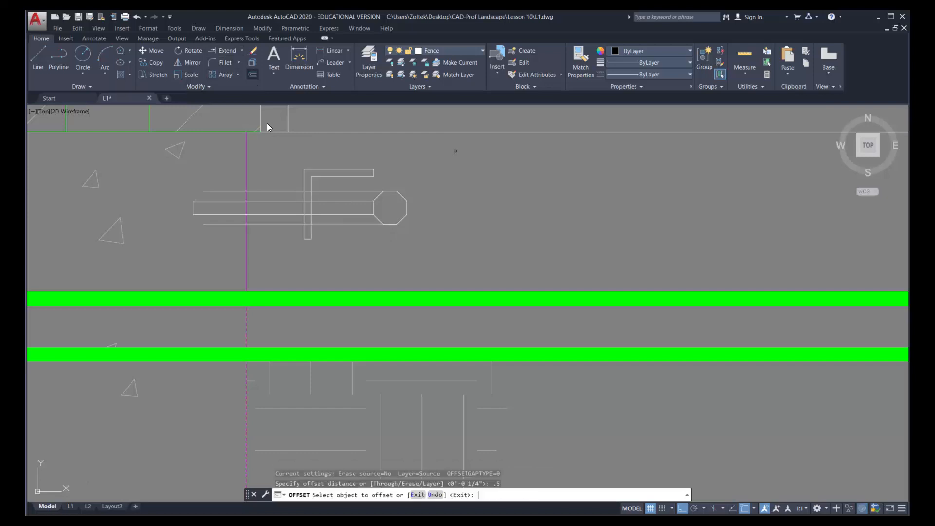
pyautogui.click(311, 184)
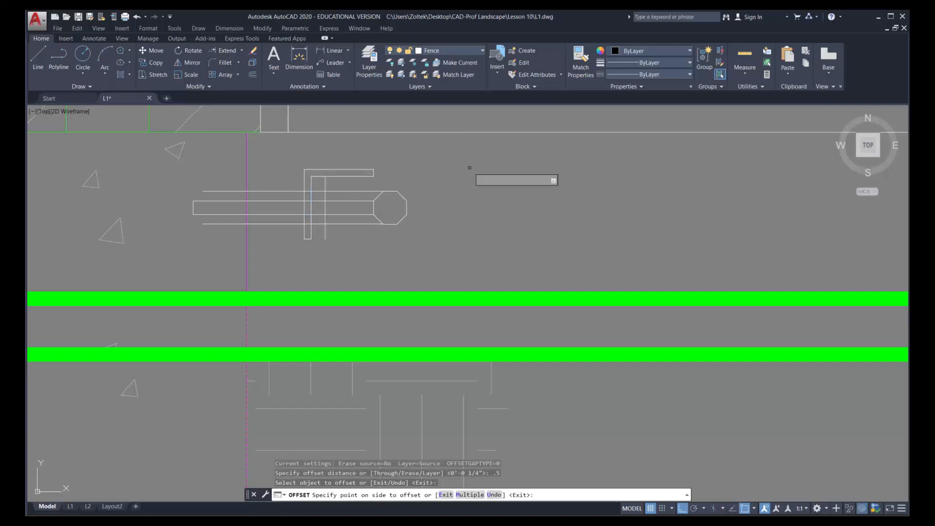
pyautogui.click(425, 172)
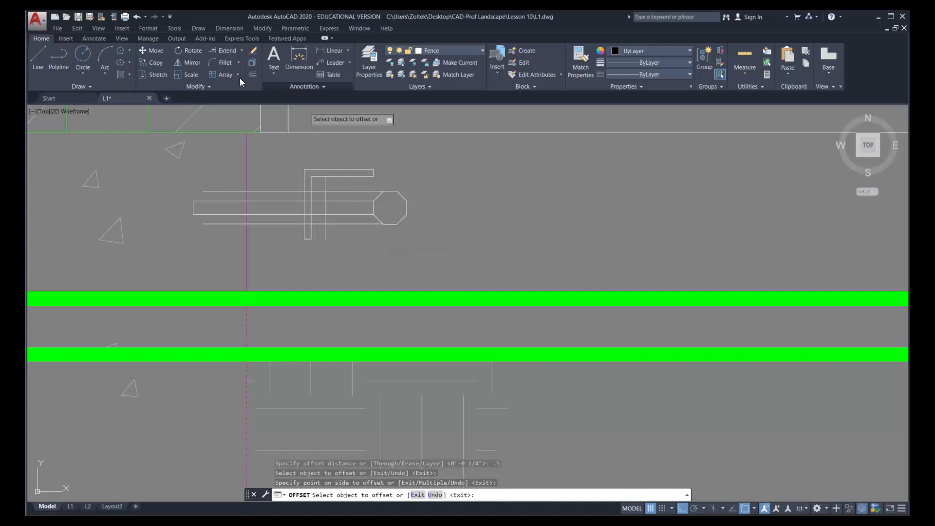
# Trim both copied horizontal lines back to the bracket leg's inner vertical edge, removing their portions to the left
pyautogui.click(241, 50)
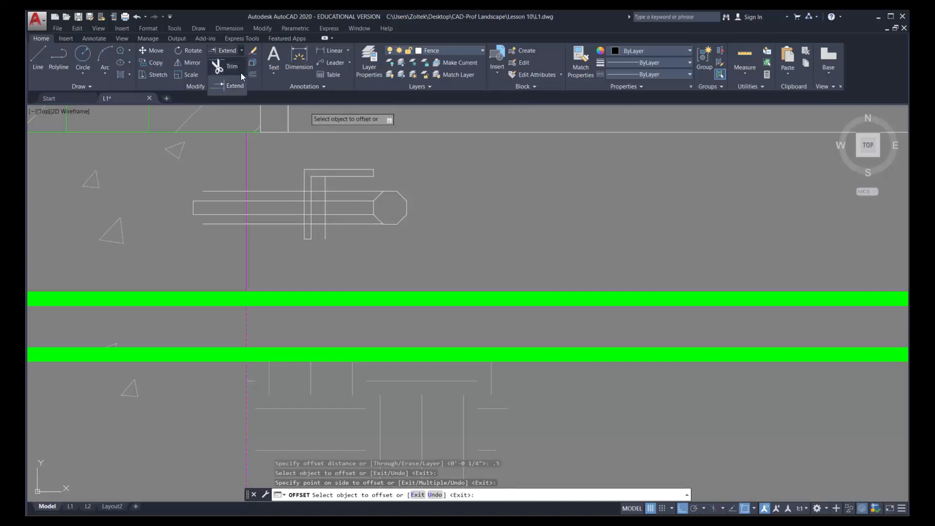
pyautogui.click(235, 68)
pyautogui.click(325, 204)
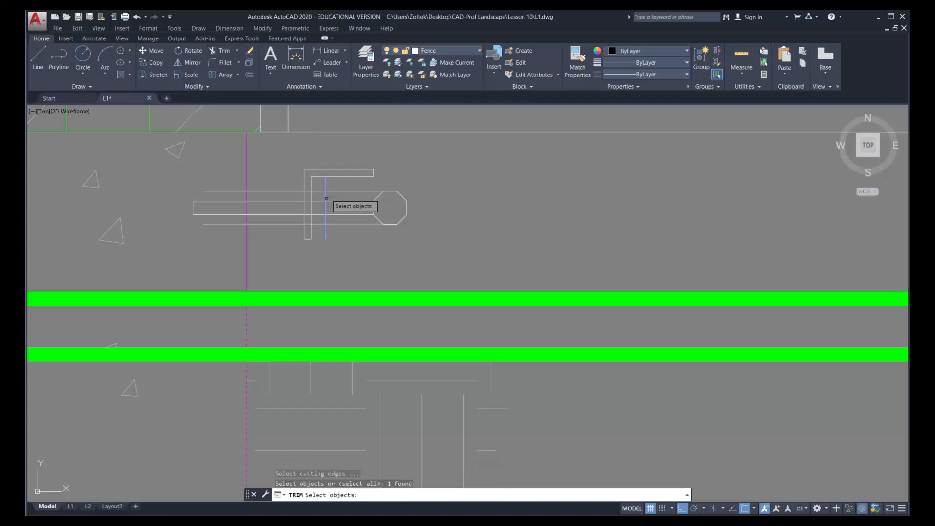
pyautogui.click(330, 191)
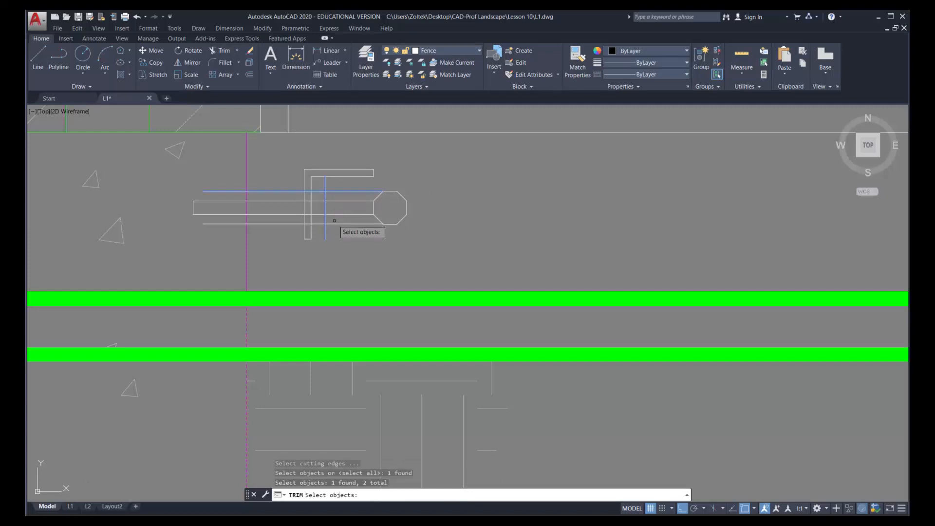
pyautogui.click(334, 224)
pyautogui.click(311, 229)
pyautogui.press('Return')
pyautogui.click(287, 227)
pyautogui.click(285, 219)
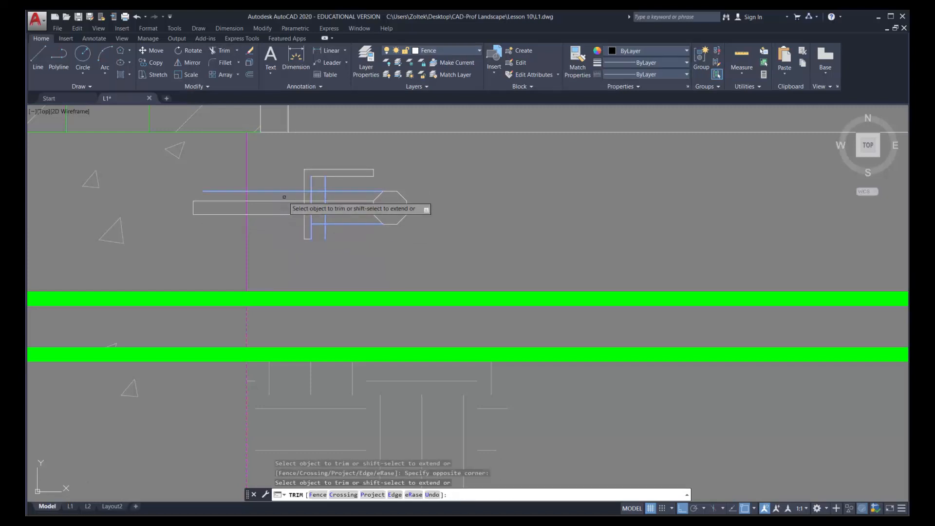
pyautogui.click(286, 194)
pyautogui.click(280, 188)
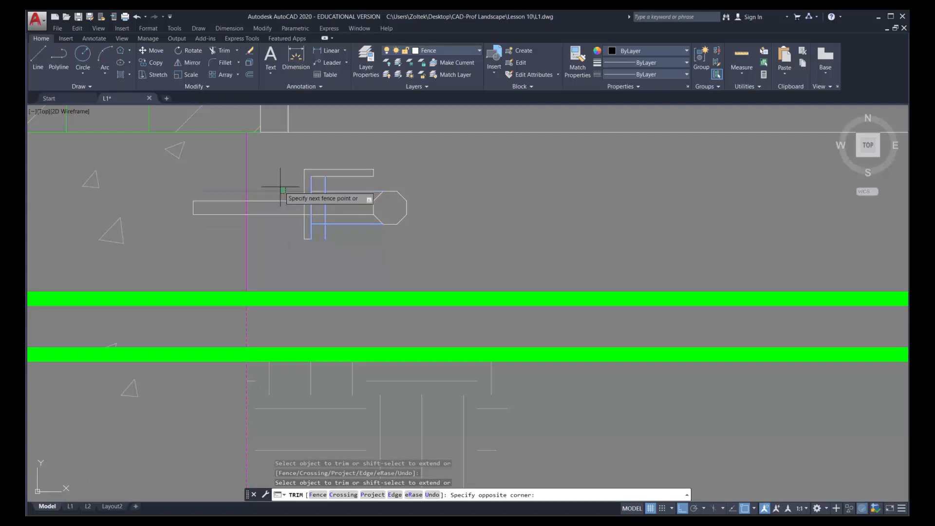
# Trim the remaining overhangs of the offset vertical and copied horizontal lines to form the bolt head, and erase the octagon
pyautogui.click(325, 184)
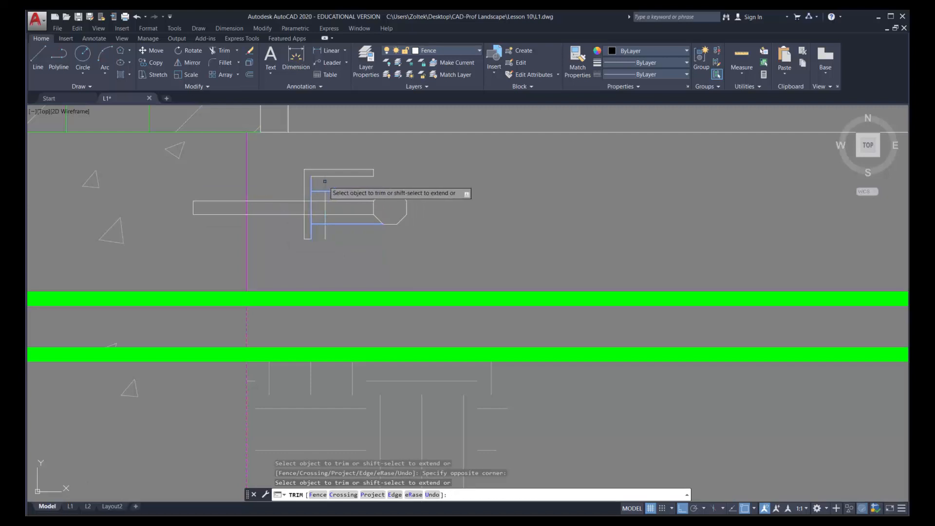
pyautogui.click(353, 230)
pyautogui.click(339, 185)
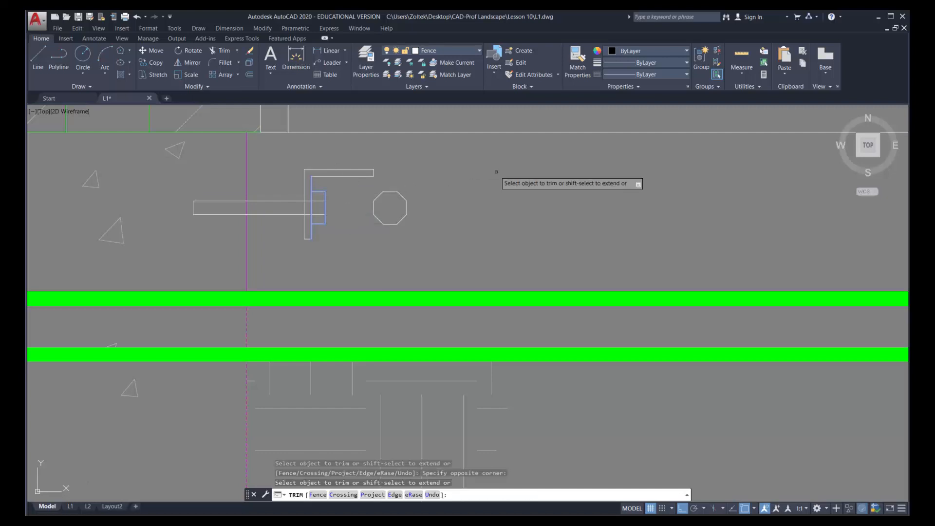
pyautogui.press('Escape')
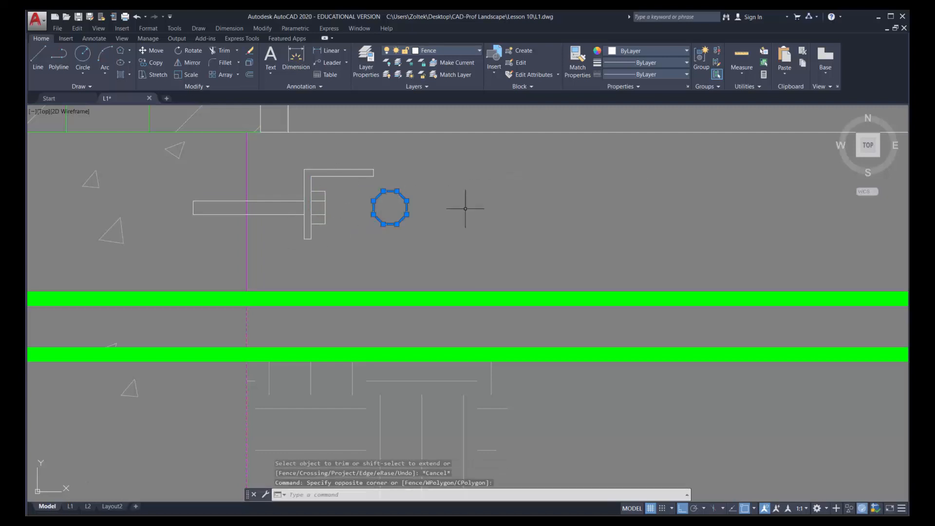
pyautogui.press('Delete')
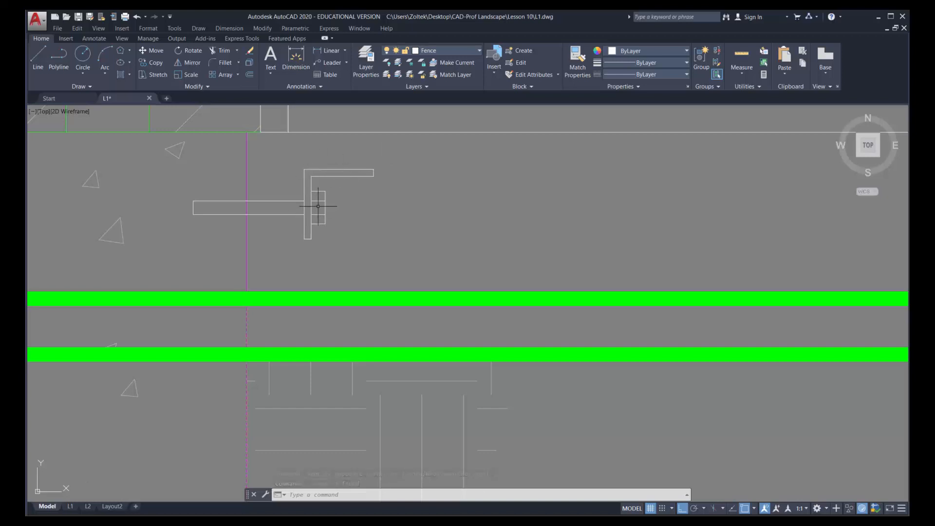
# Change the linetype of the anchor's embedded shank lines to HIDDEN
pyautogui.click(290, 223)
pyautogui.click(267, 202)
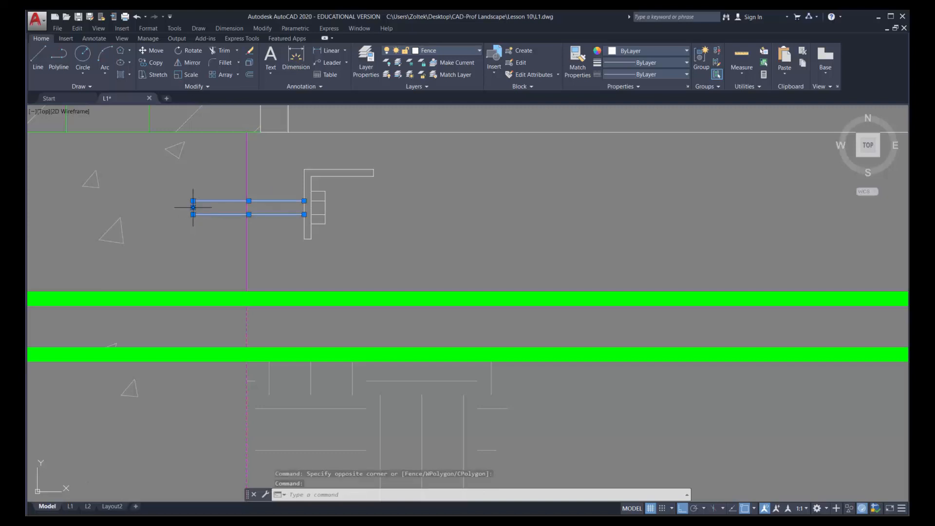
pyautogui.click(658, 63)
pyautogui.click(656, 71)
pyautogui.click(657, 73)
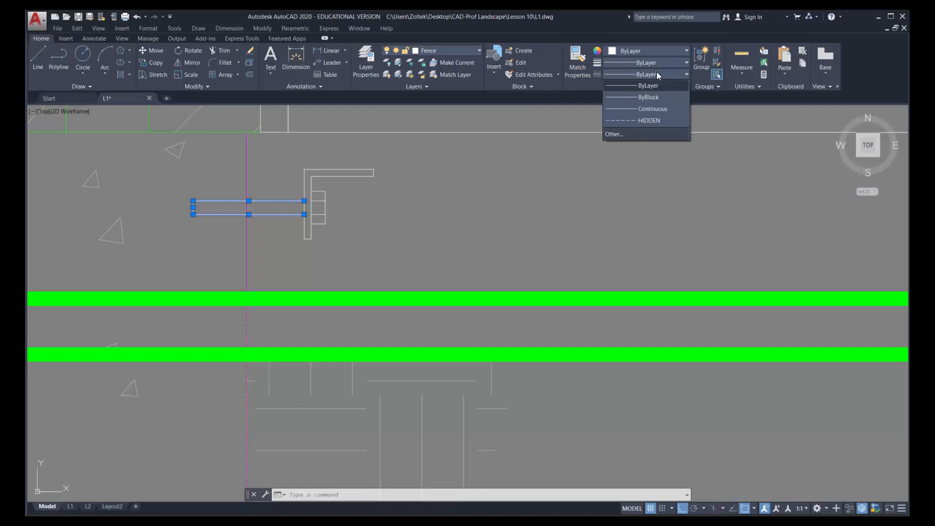
pyautogui.click(642, 117)
pyautogui.press('Escape')
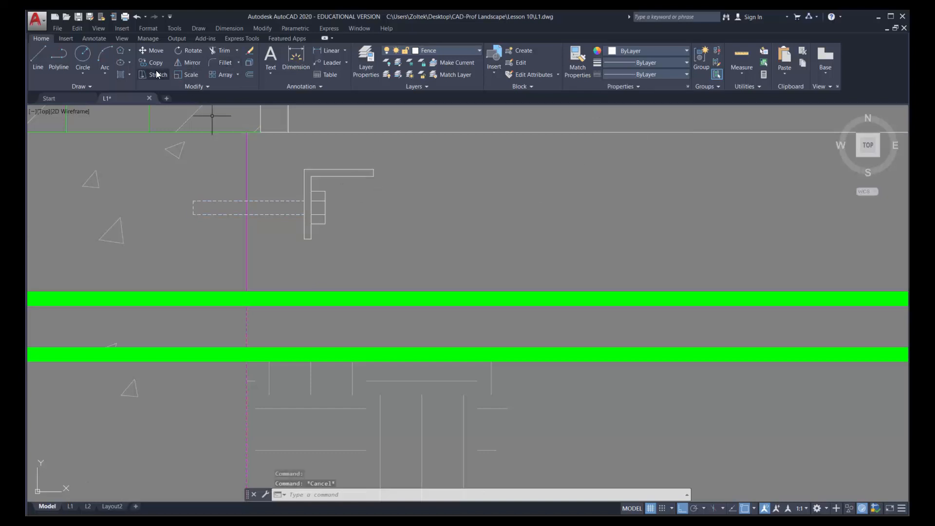
# Group the angle bracket, bolt head and dashed anchor lines into one unnamed group
pyautogui.click(151, 51)
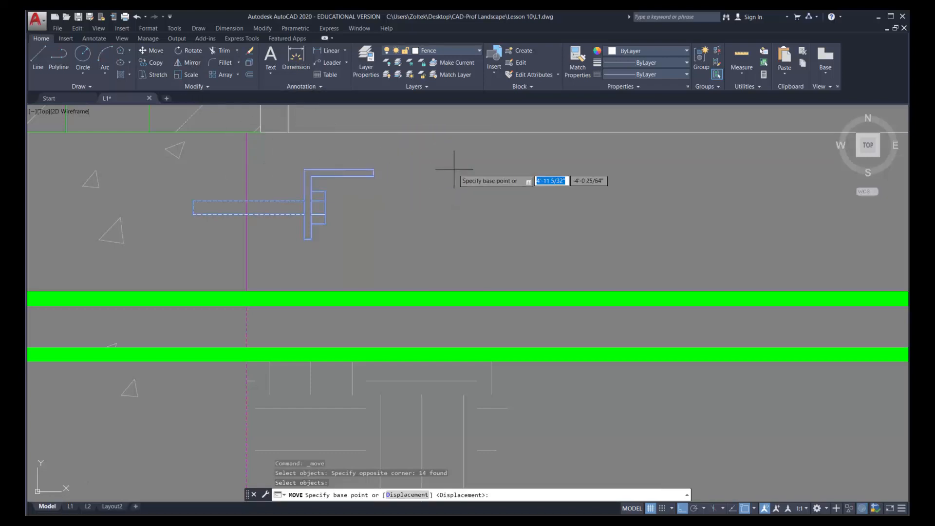
pyautogui.press('Escape')
pyautogui.click(176, 162)
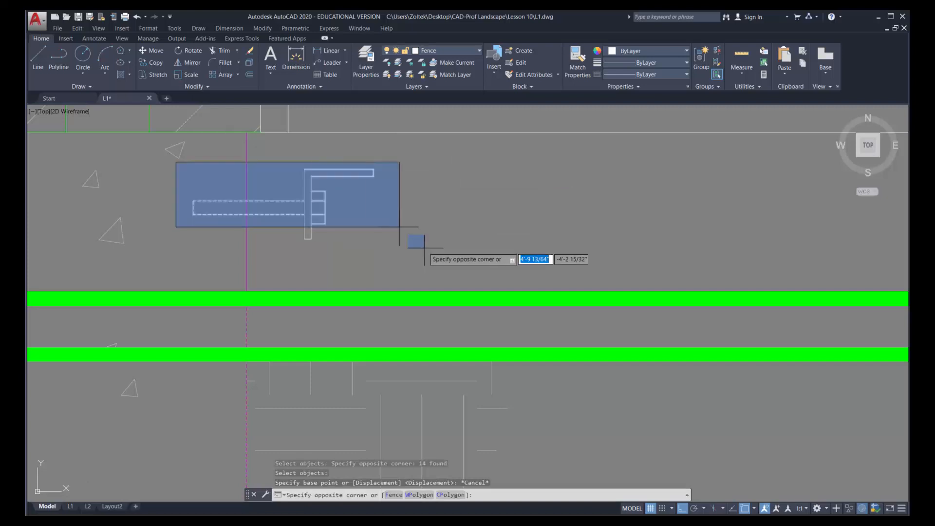
pyautogui.click(436, 265)
pyautogui.click(373, 176)
pyautogui.rightClick(373, 175)
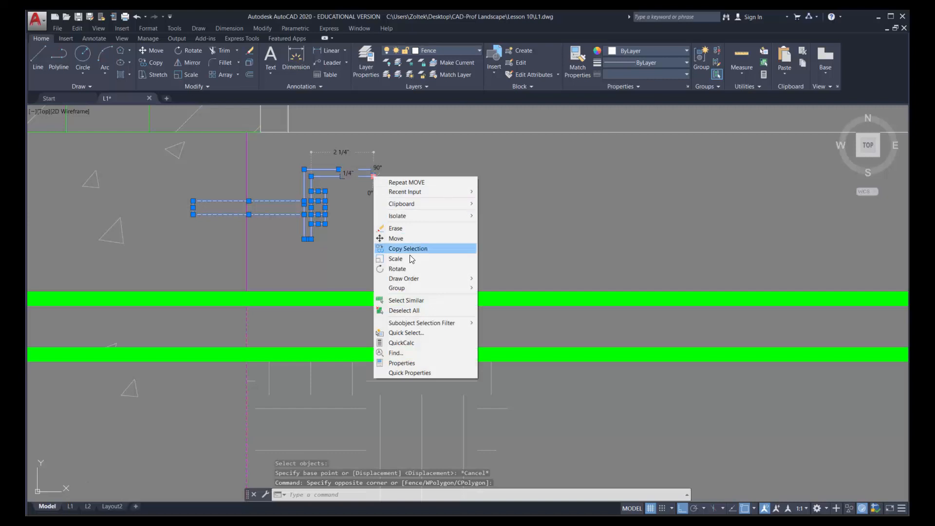
pyautogui.moveTo(406, 289)
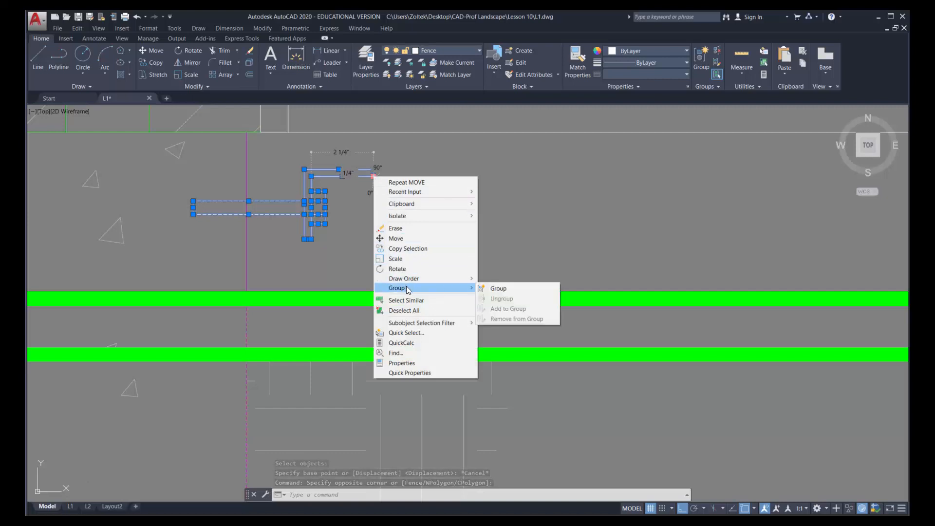
pyautogui.click(504, 288)
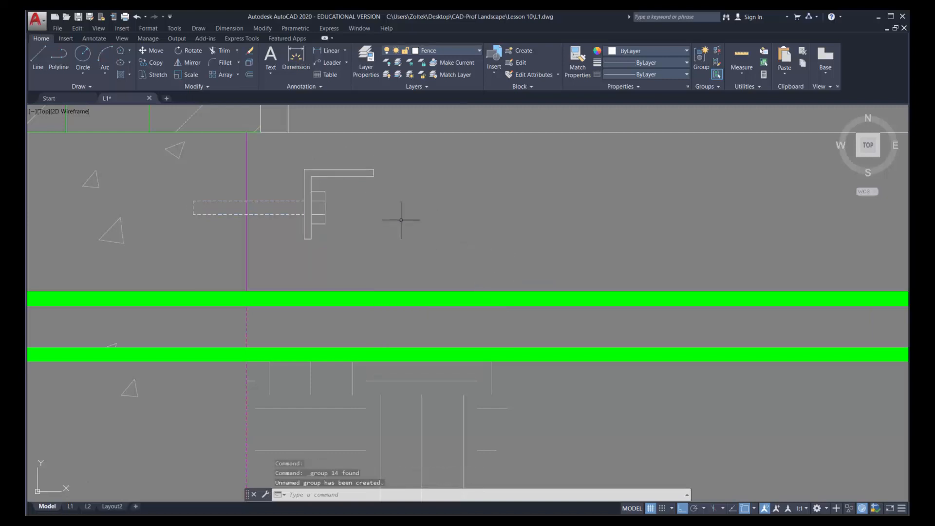
# Move the bracket group from its outer corner to the top end of the concrete column's right edge, directly under the brick
pyautogui.click(157, 51)
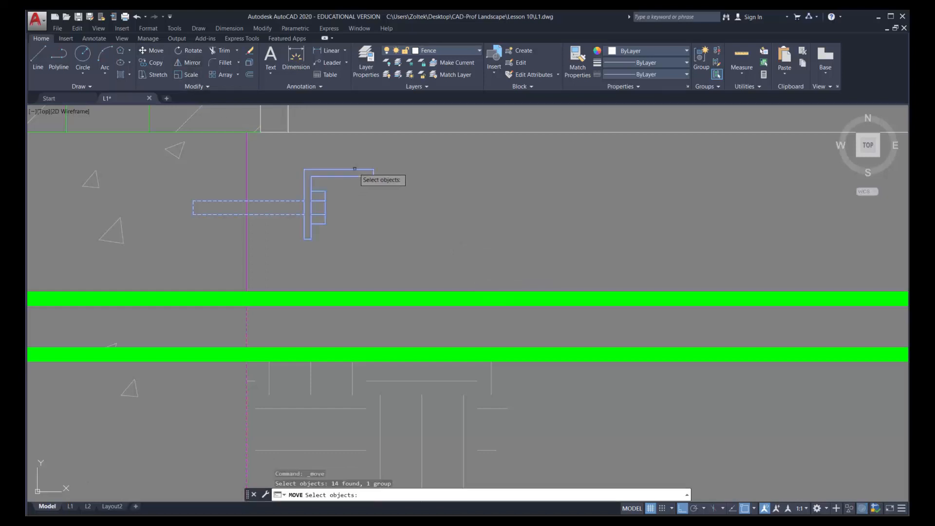
pyautogui.click(361, 177)
pyautogui.press('Return')
pyautogui.click(304, 170)
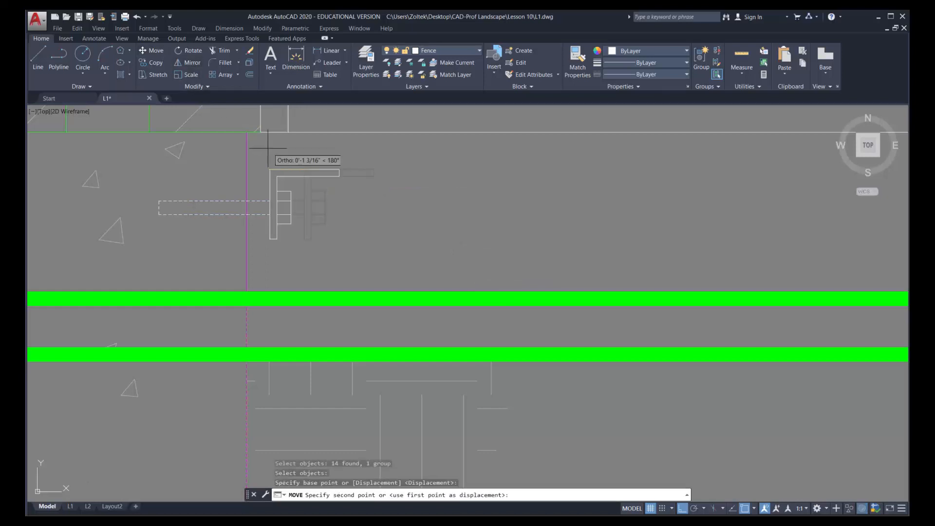
pyautogui.click(246, 133)
# Copy the bracket group from its outer corner to a free spot just below the gate's upper curved rail, with ortho off
pyautogui.scroll(-8, 334, 174)
pyautogui.moveTo(331, 177)
pyautogui.mouseDown(button='middle')
pyautogui.moveTo(301, 242)
pyautogui.moveTo(289, 302)
pyautogui.mouseUp(button='middle')
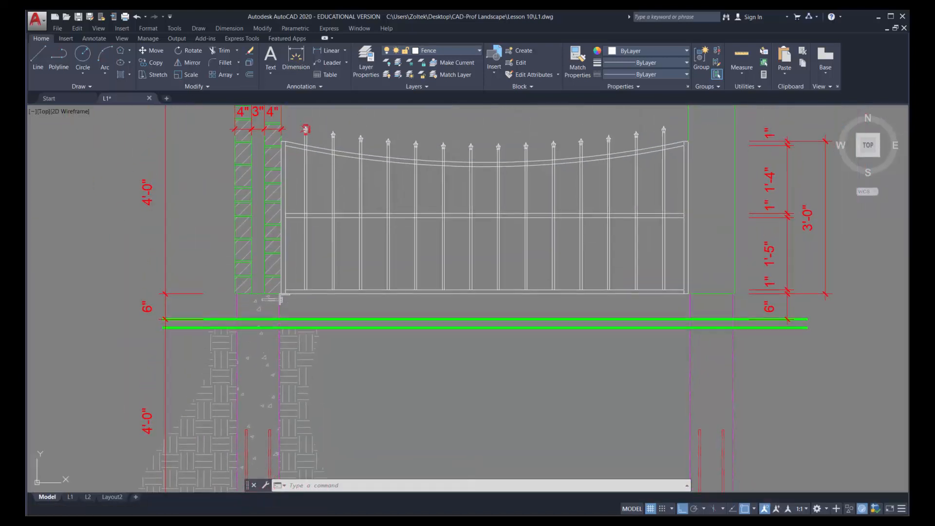
pyautogui.scroll(6, 289, 304)
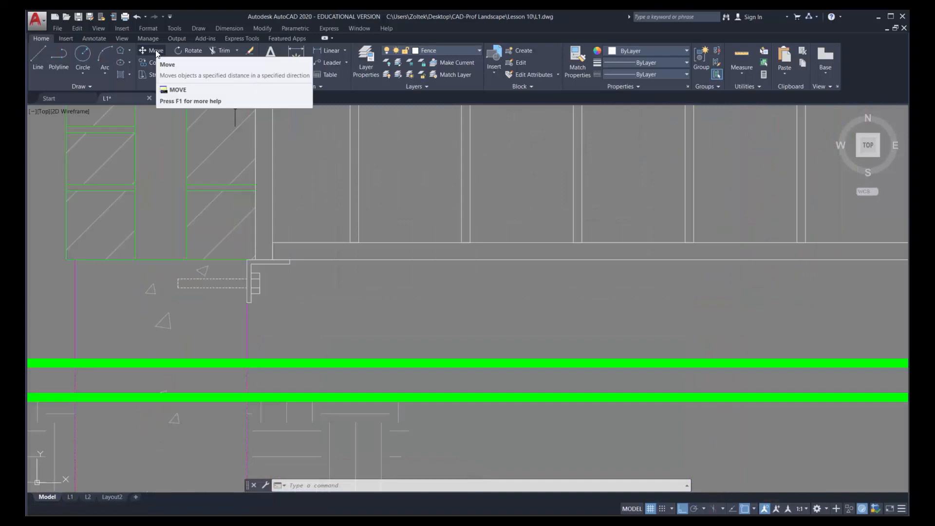
pyautogui.click(154, 61)
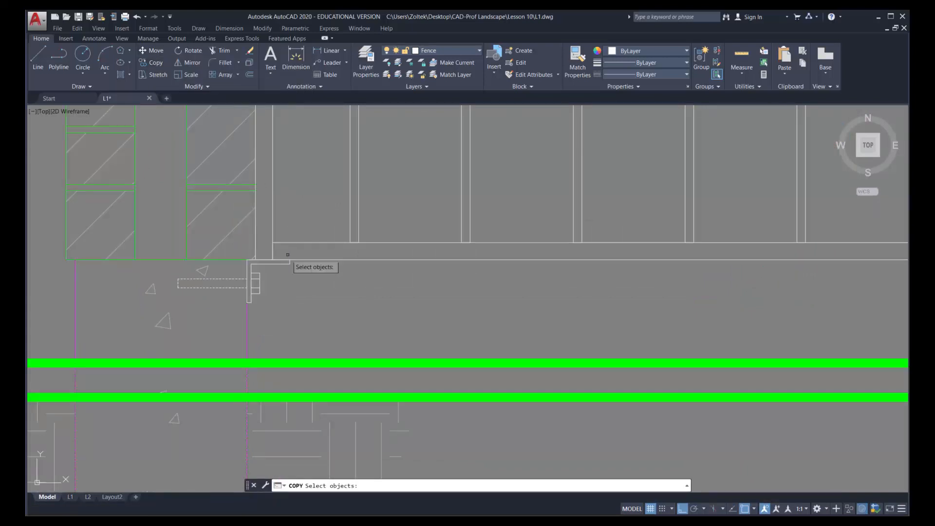
pyautogui.click(273, 261)
pyautogui.press('Return')
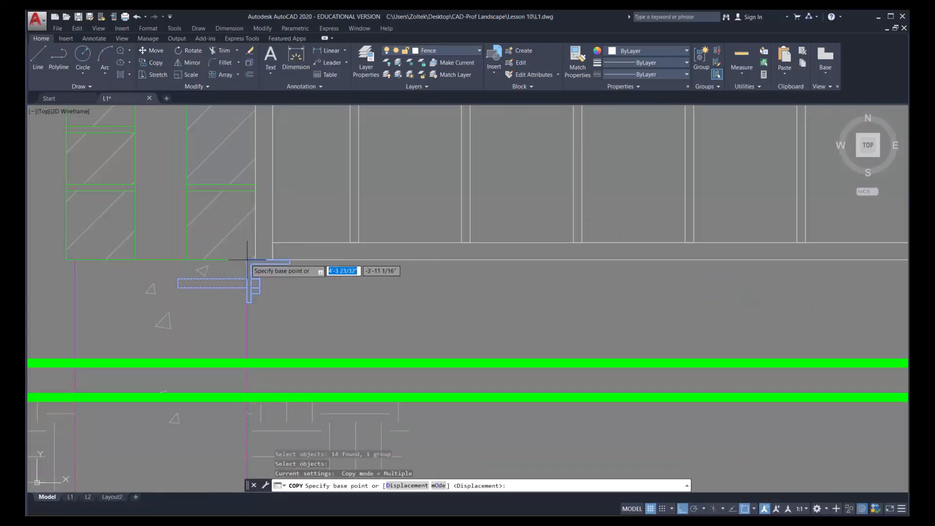
pyautogui.click(246, 259)
pyautogui.scroll(-5, 250, 260)
pyautogui.scroll(8, 273, 261)
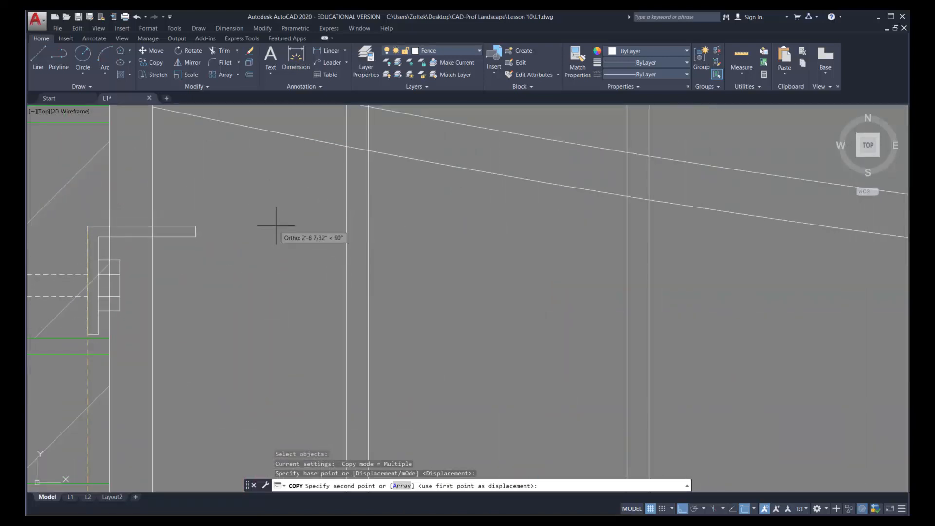
pyautogui.press('F8')
pyautogui.press('Escape')
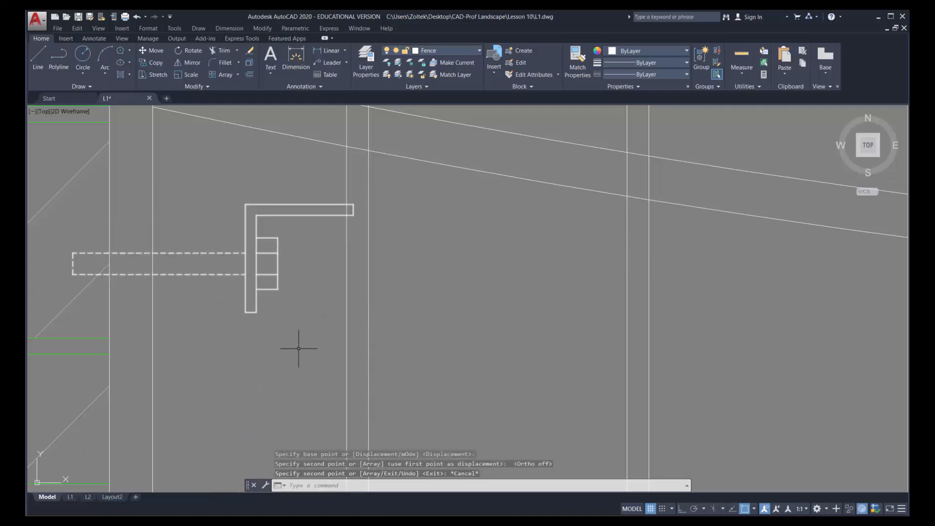
# Offset the gate's left post outline outward by 2.5 inches as a placement guide
pyautogui.scroll(-4, 270, 271)
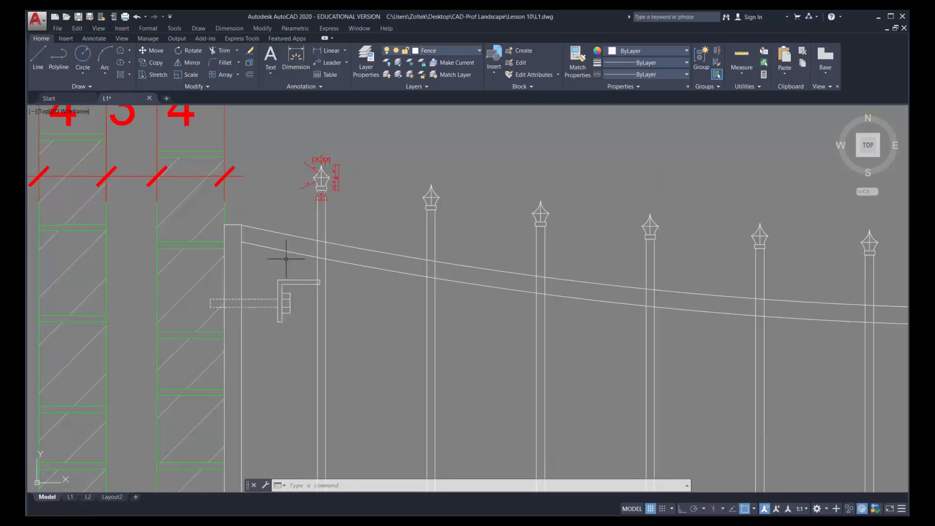
pyautogui.click(250, 75)
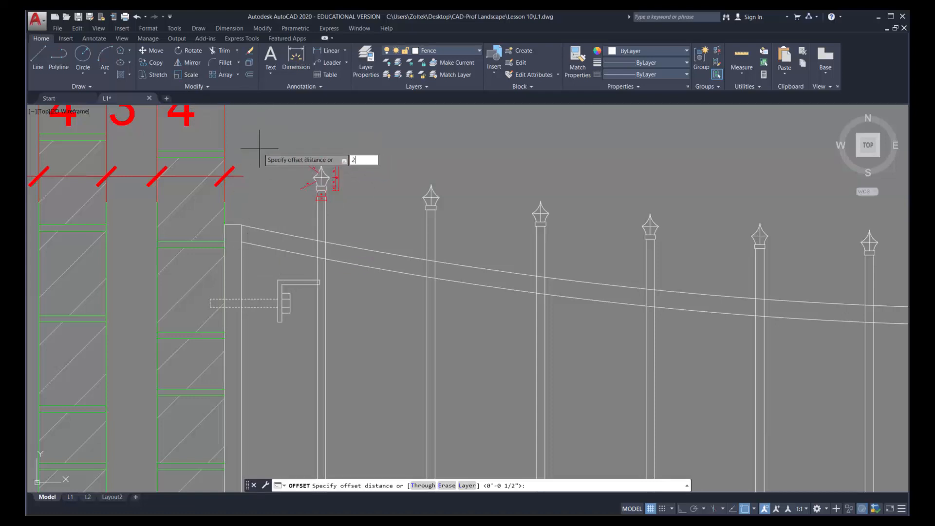
pyautogui.write('2.5')
pyautogui.press('Return')
pyautogui.click(241, 253)
pyautogui.click(246, 255)
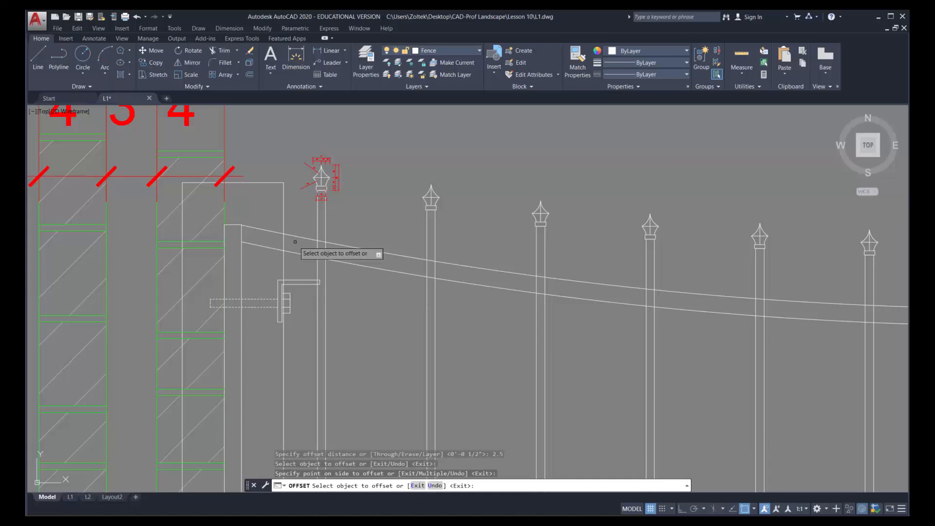
# Move the copied bracket group from its horizontal leg's right end to where the offset guide line meets the lower curved rail line
pyautogui.click(157, 51)
pyautogui.click(308, 280)
pyautogui.press('Return')
pyautogui.click(319, 281)
pyautogui.click(284, 252)
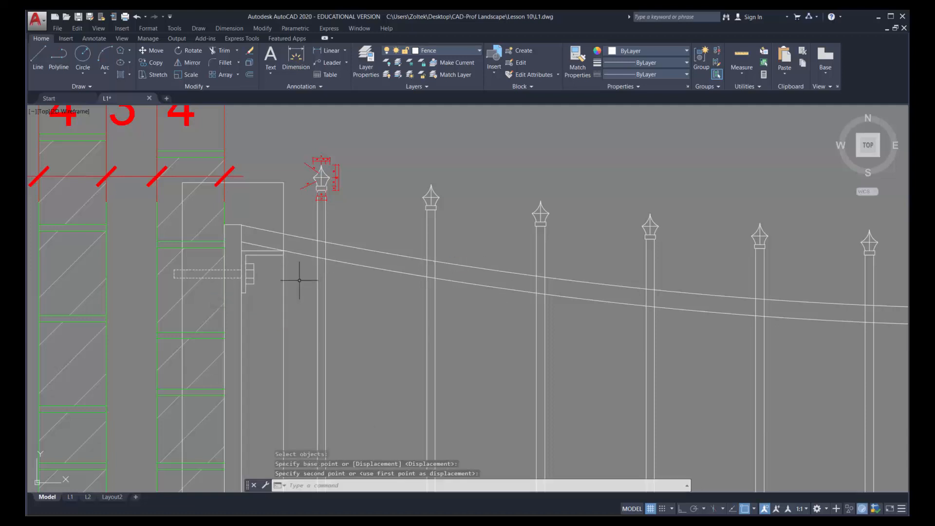
# Erase the offset guide outline around the gate post and open the L2 layout
pyautogui.press('Escape')
pyautogui.click(285, 283)
pyautogui.press('Delete')
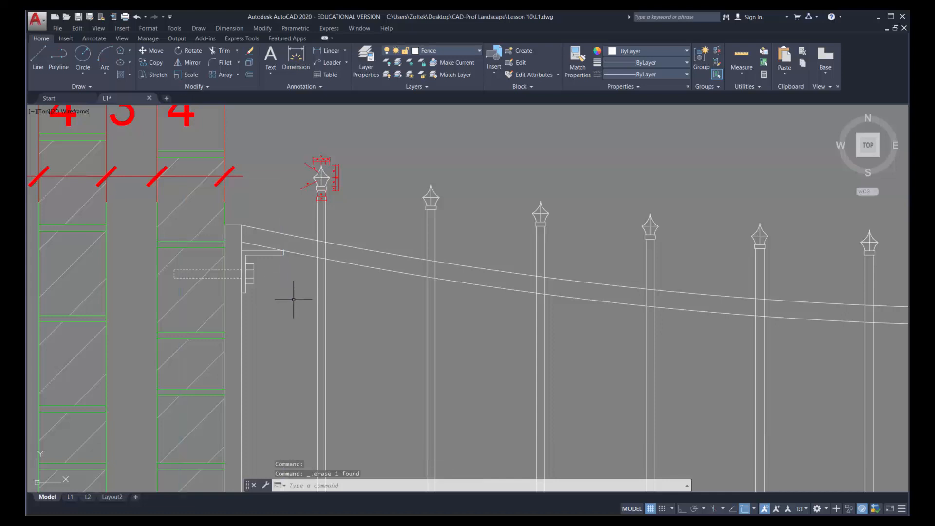
pyautogui.click(88, 496)
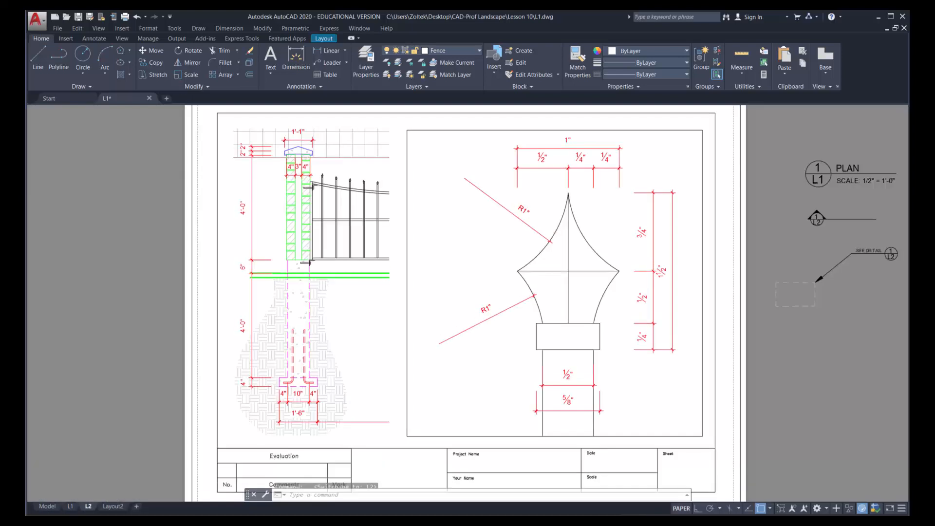
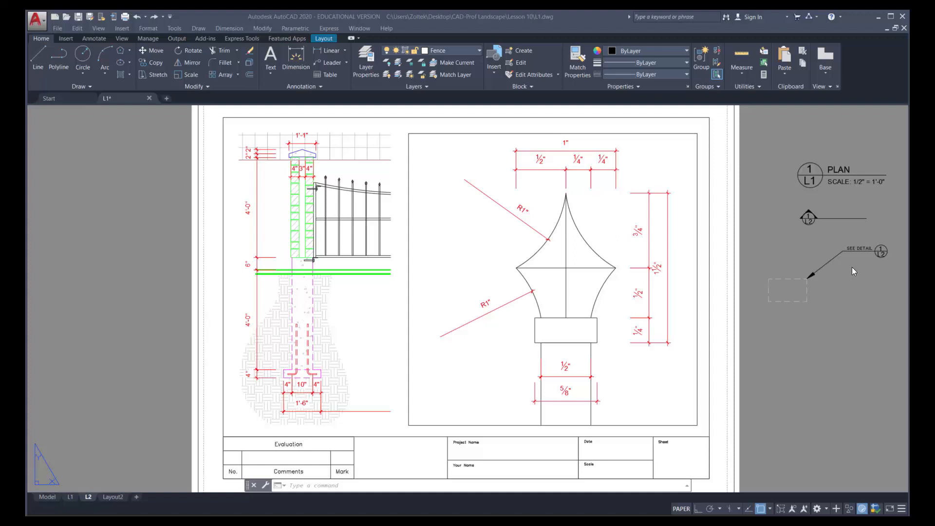
# With the Notes layer current, copy the SEE DETAIL callout from its bubble's centre to three spots: beside the underground column and twice near its top
pyautogui.click(480, 52)
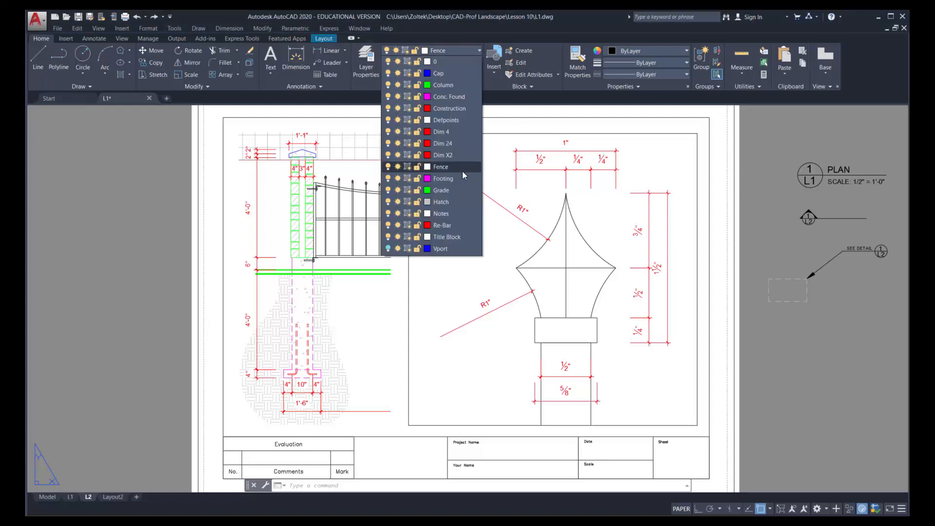
pyautogui.click(441, 214)
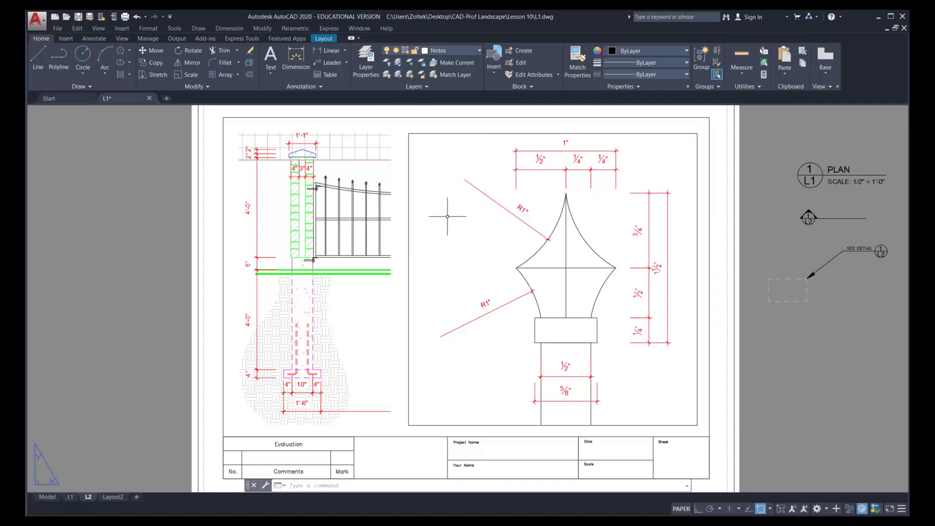
pyautogui.click(158, 63)
pyautogui.click(894, 305)
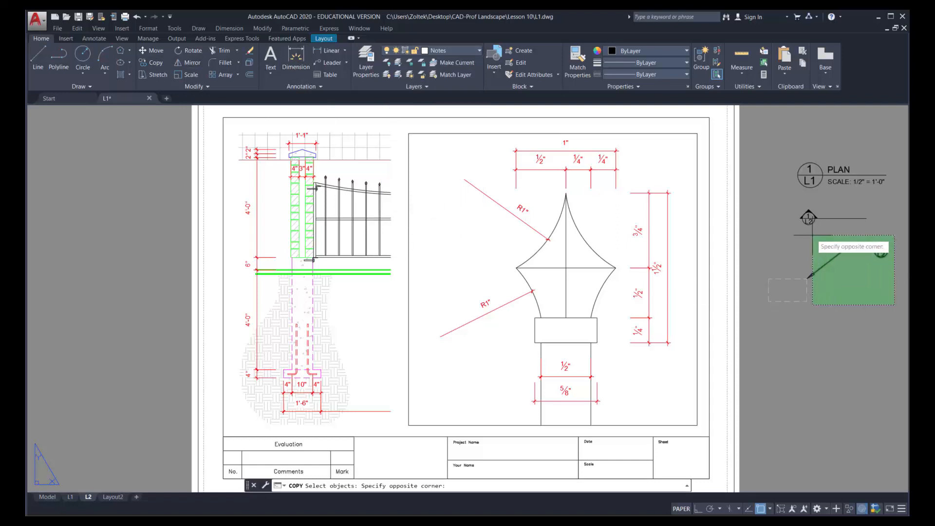
pyautogui.click(809, 275)
pyautogui.click(803, 281)
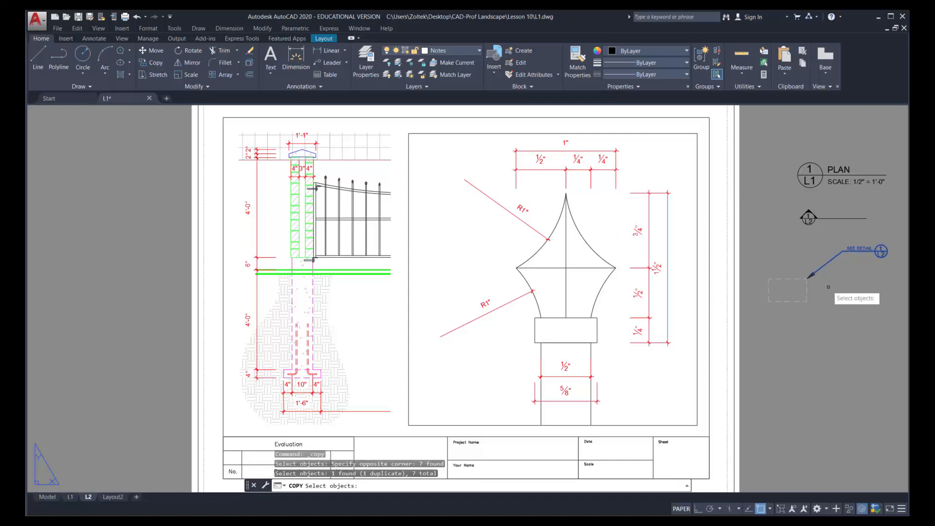
pyautogui.press('Return')
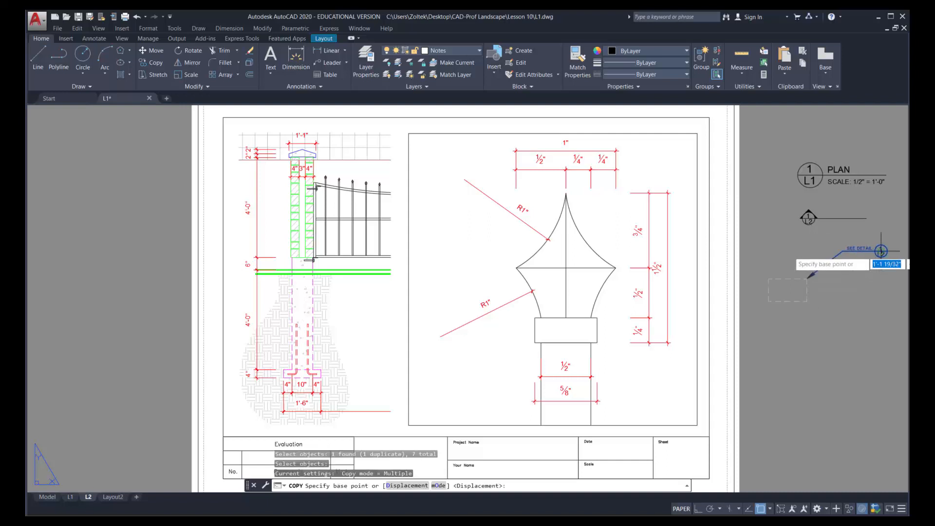
pyautogui.click(881, 250)
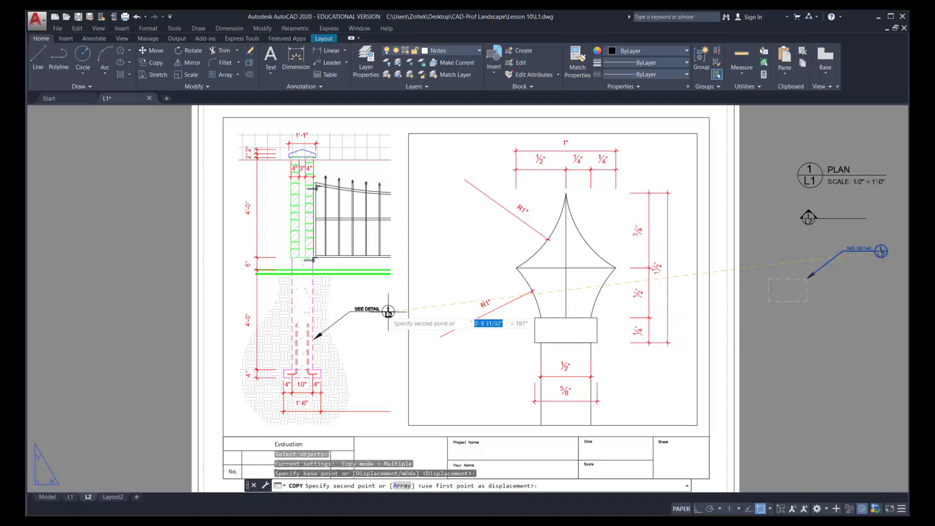
pyautogui.click(387, 309)
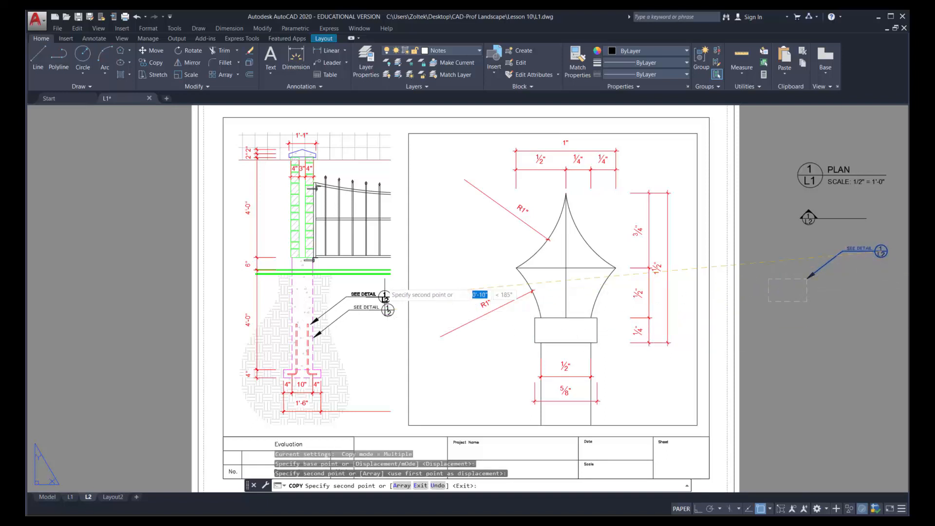
pyautogui.click(386, 171)
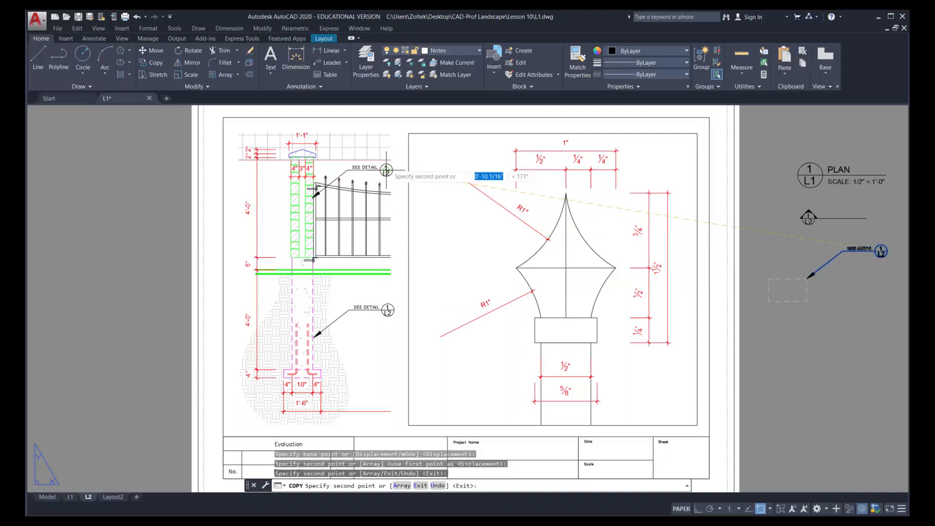
pyautogui.click(387, 148)
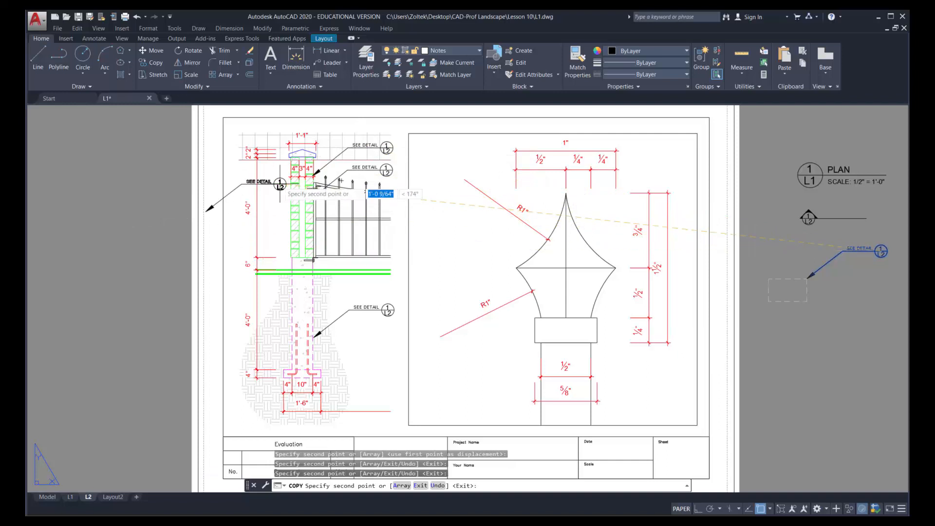
pyautogui.press('Escape')
# Draw a rectangle enclosing the bracket and anchor at the gate's bottom
pyautogui.scroll(4, 311, 263)
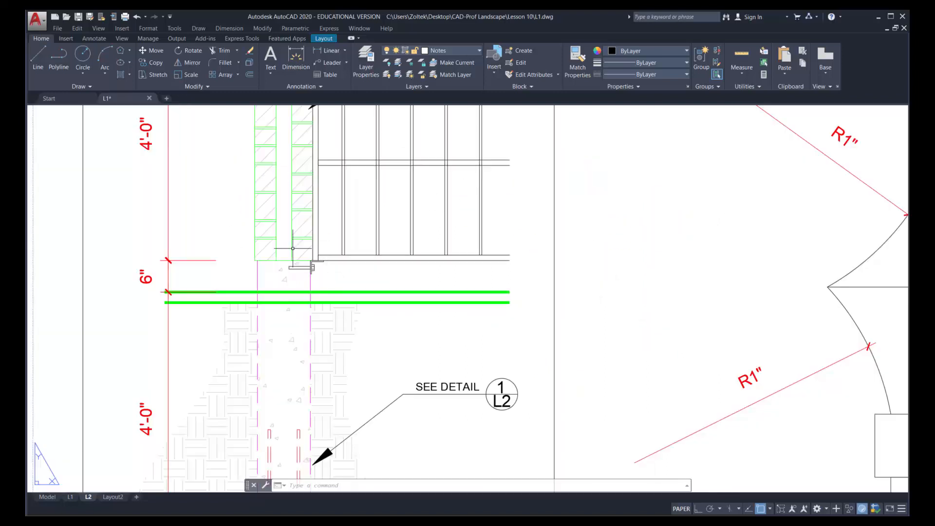
pyautogui.click(130, 49)
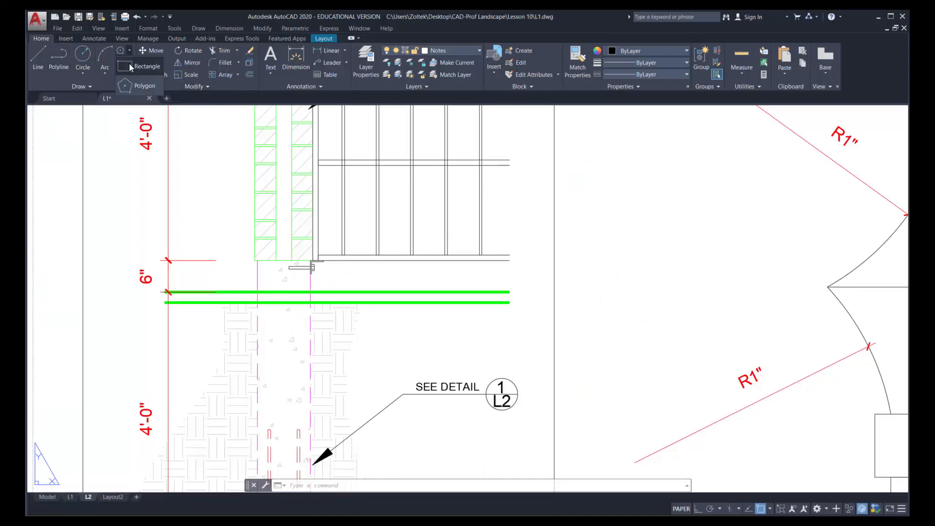
pyautogui.click(129, 65)
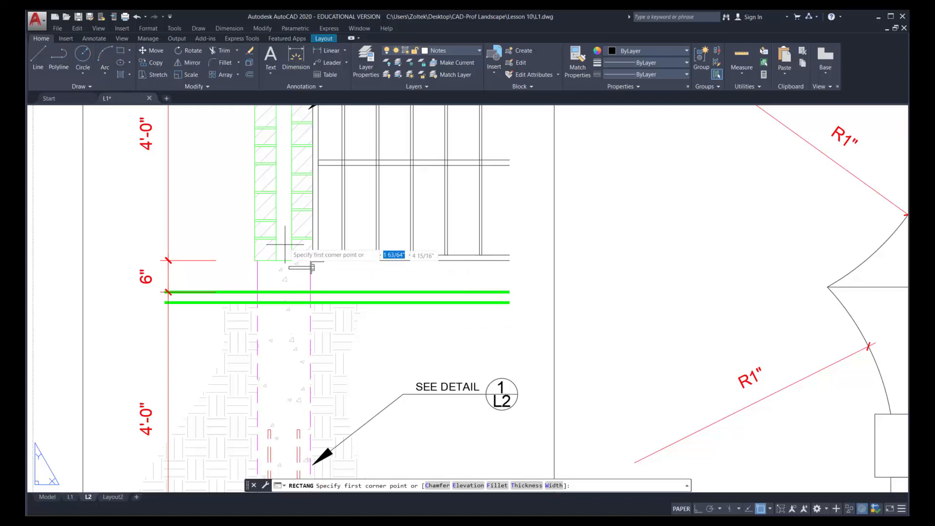
pyautogui.click(286, 246)
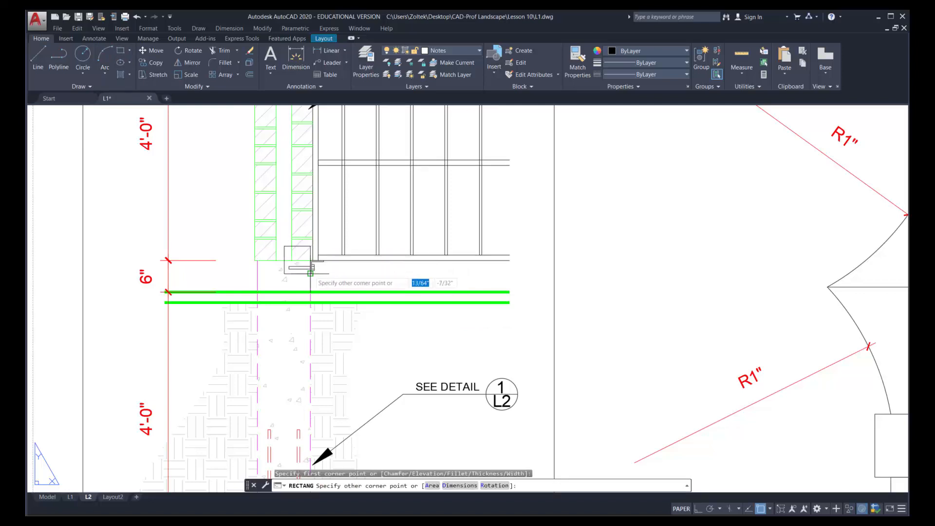
pyautogui.click(327, 277)
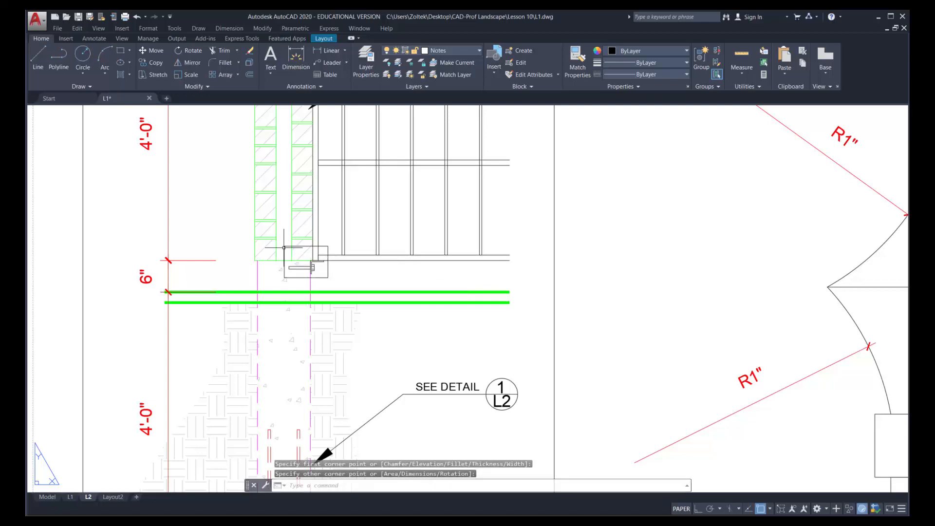
# Give the rectangle around the lower bracket color 8 and the HIDDEN linetype
pyautogui.click(328, 279)
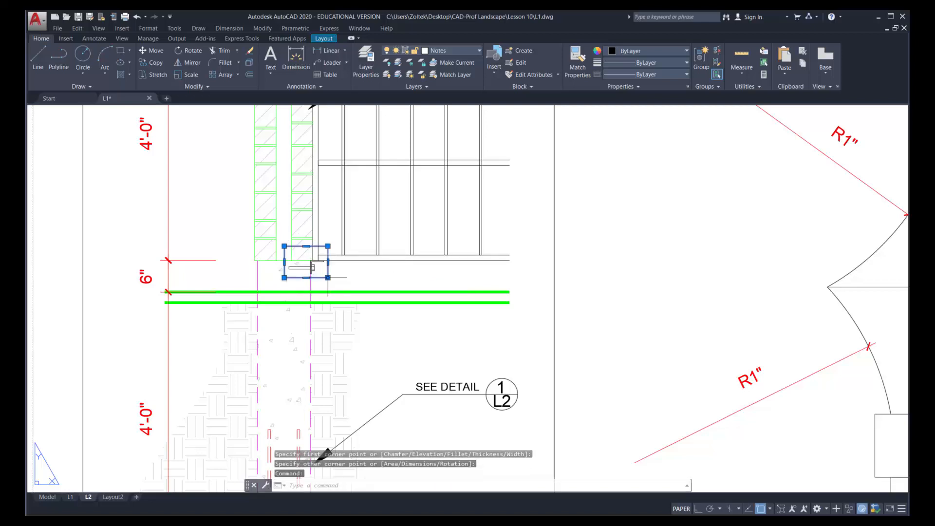
pyautogui.click(686, 50)
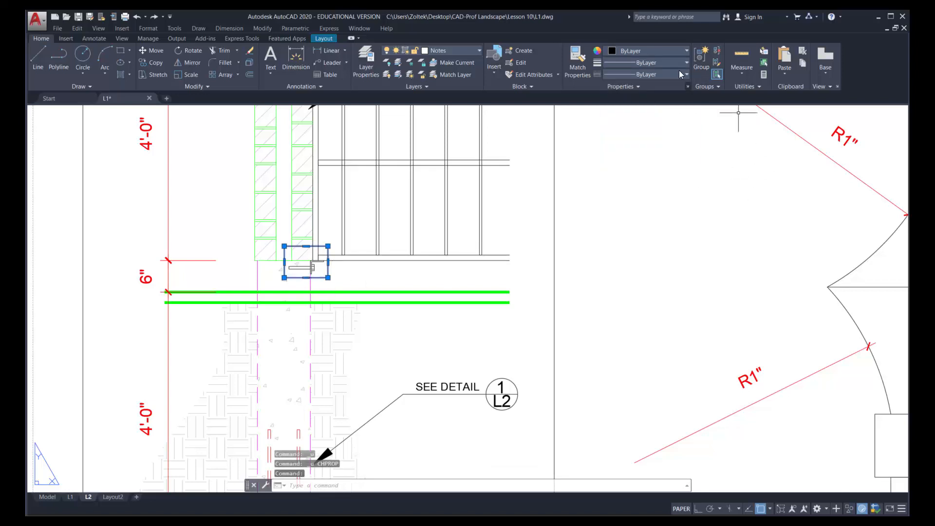
pyautogui.click(673, 48)
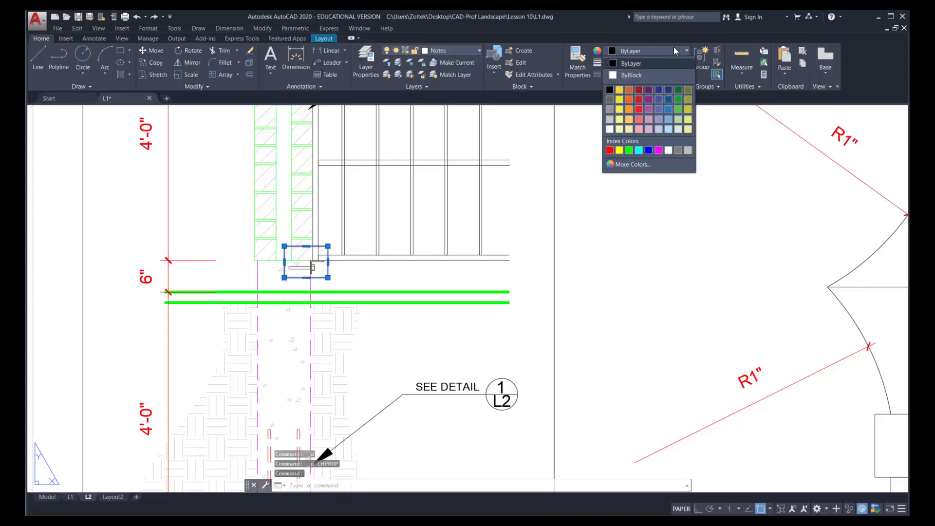
pyautogui.click(677, 150)
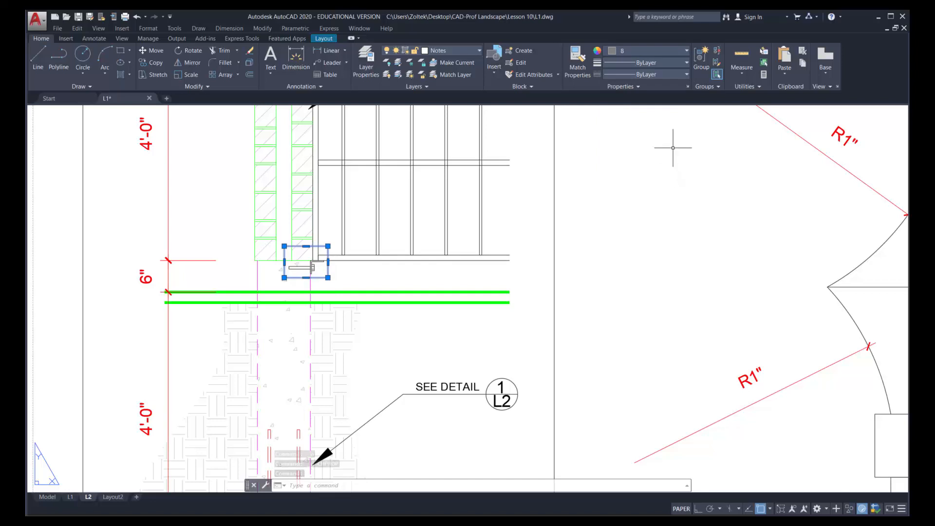
pyautogui.click(667, 73)
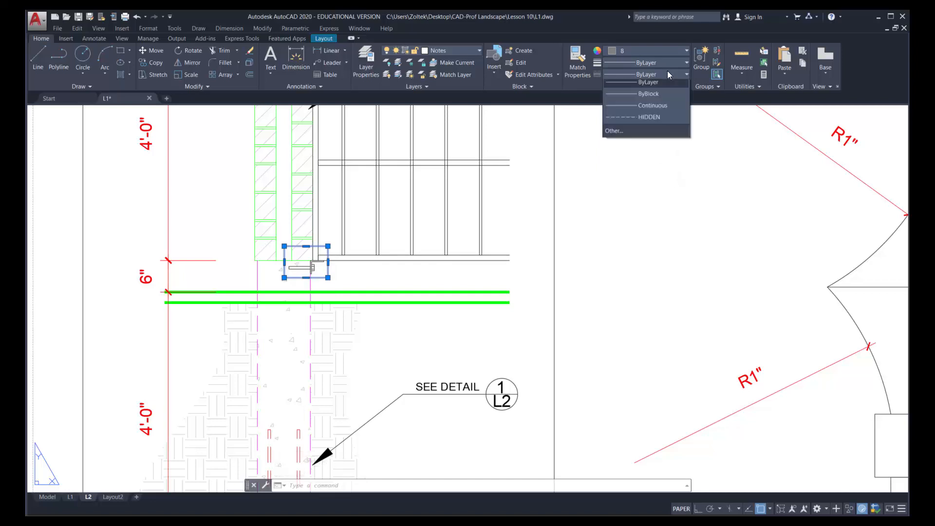
pyautogui.click(650, 121)
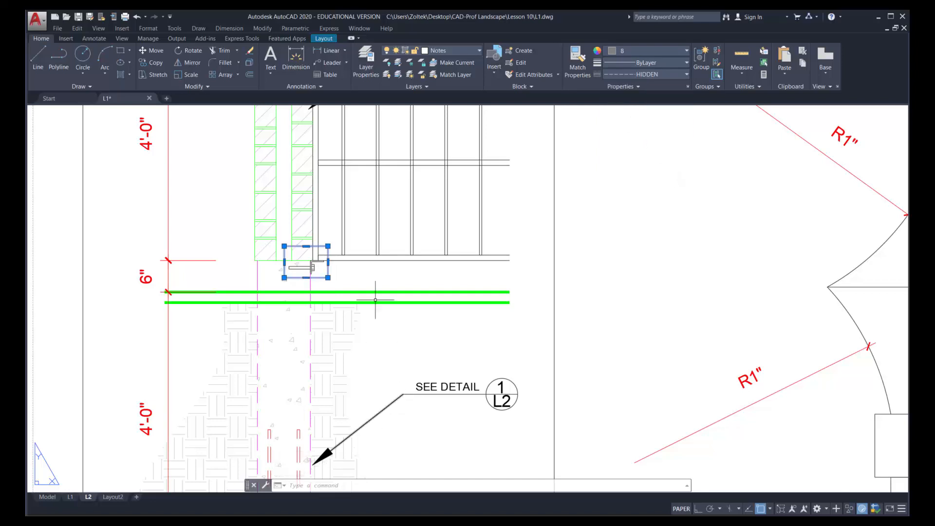
pyautogui.press('Escape')
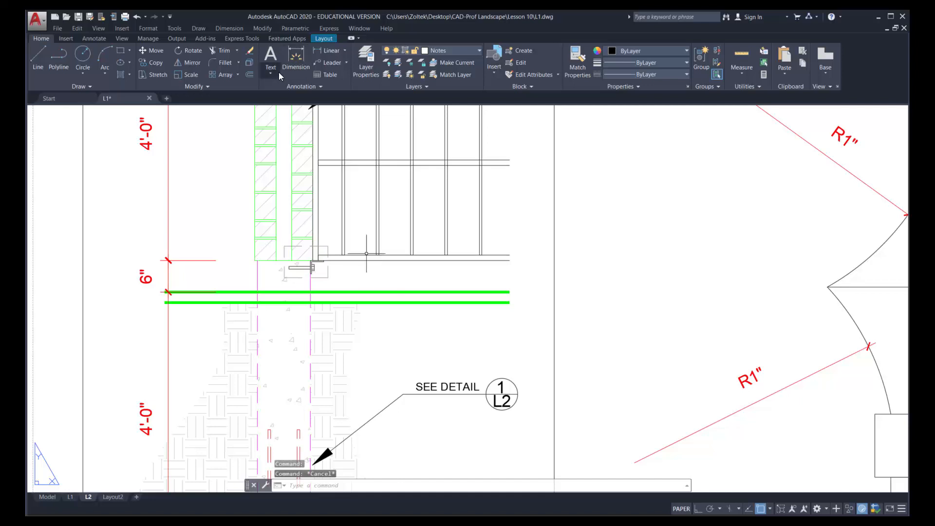
# Rotate the lower callout's arrowhead and slanted leader line about the leader's elbow so the arrow points up toward the bracket
pyautogui.click(192, 51)
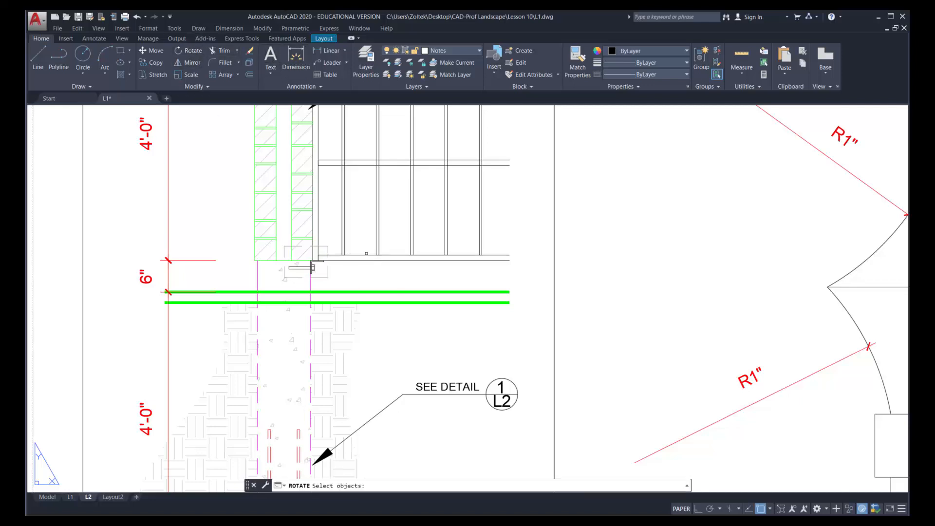
pyautogui.click(325, 450)
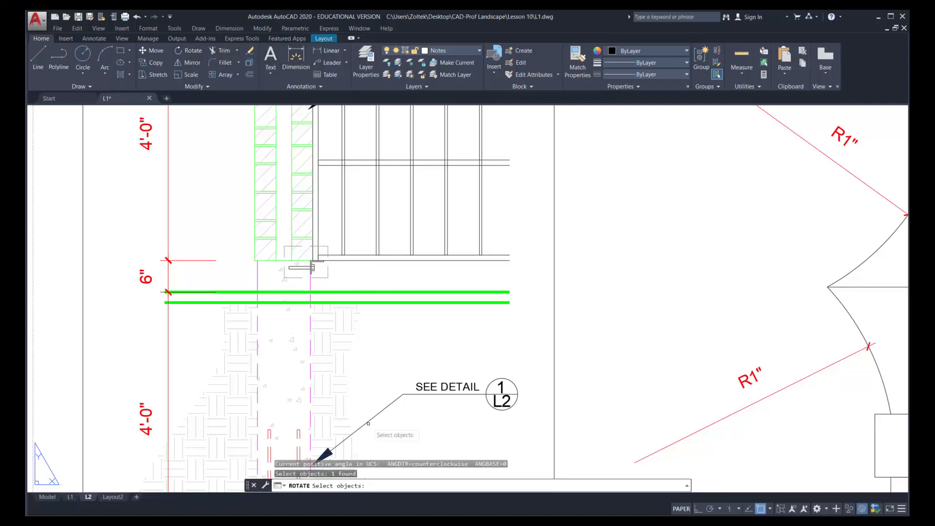
pyautogui.click(336, 446)
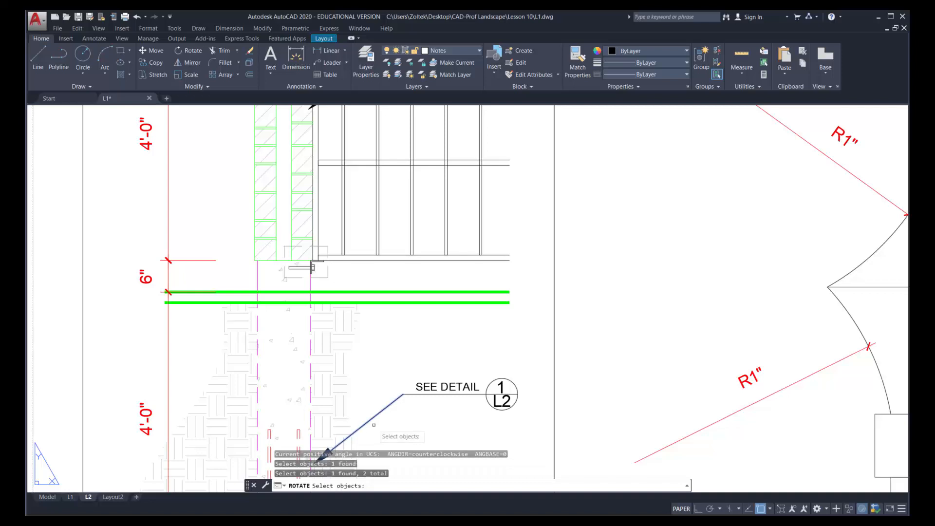
pyautogui.press('Return')
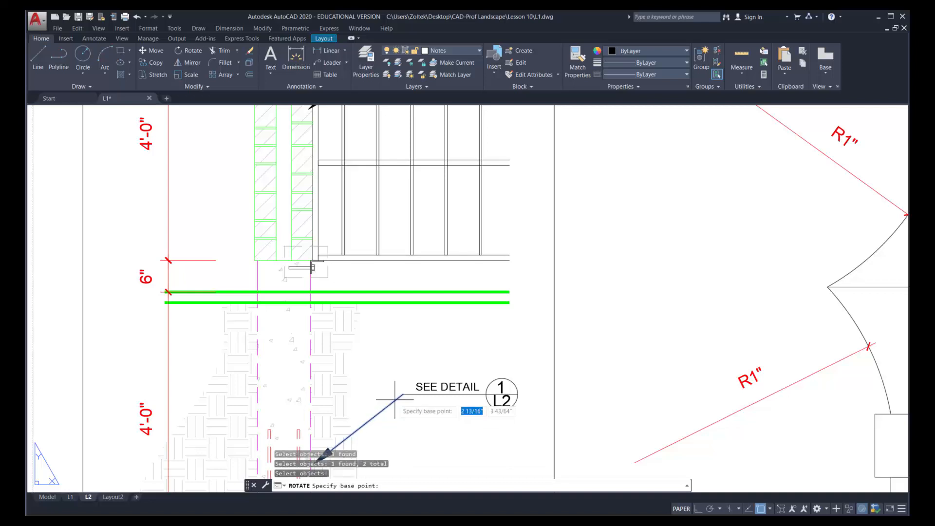
pyautogui.click(403, 395)
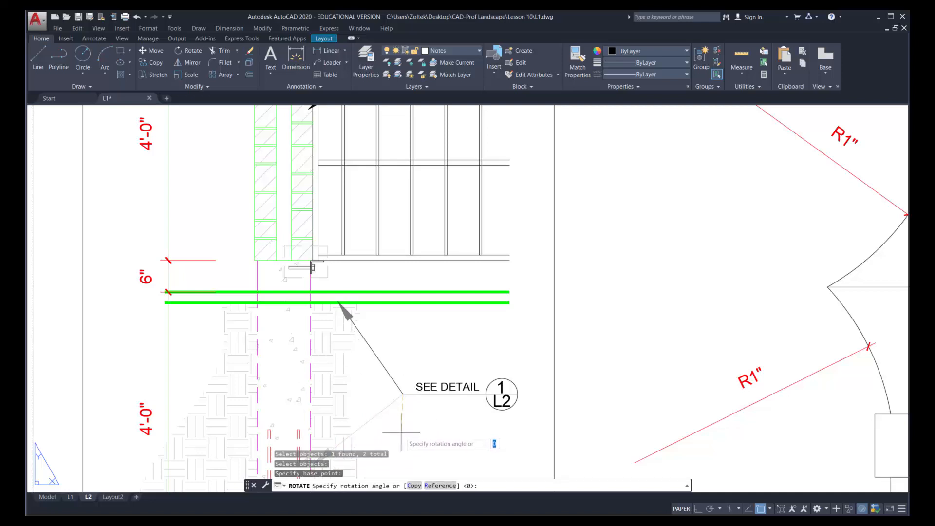
pyautogui.press('Escape')
# Move the whole lower SEE DETAIL callout from its arrow tip to the dashed rectangle's lower right corner
pyautogui.write('m')
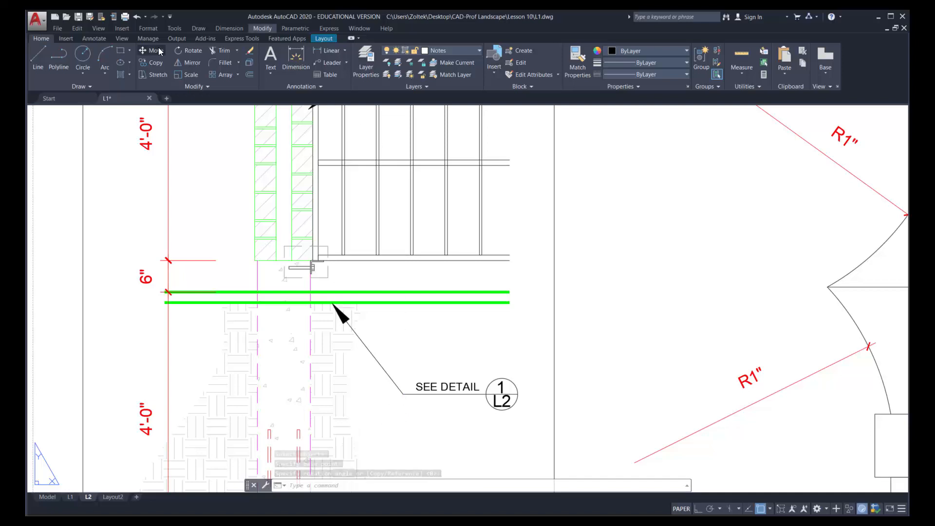
pyautogui.press('Return')
pyautogui.click(539, 424)
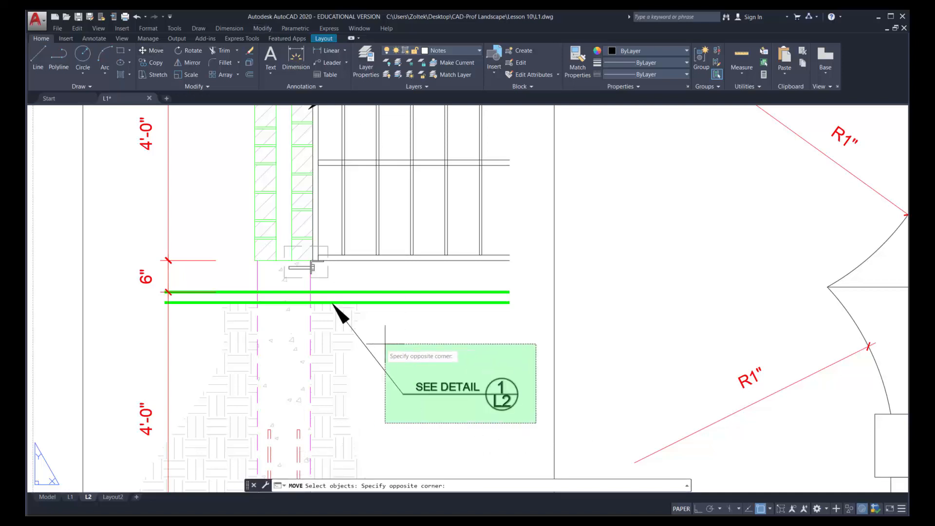
pyautogui.click(373, 342)
pyautogui.click(344, 315)
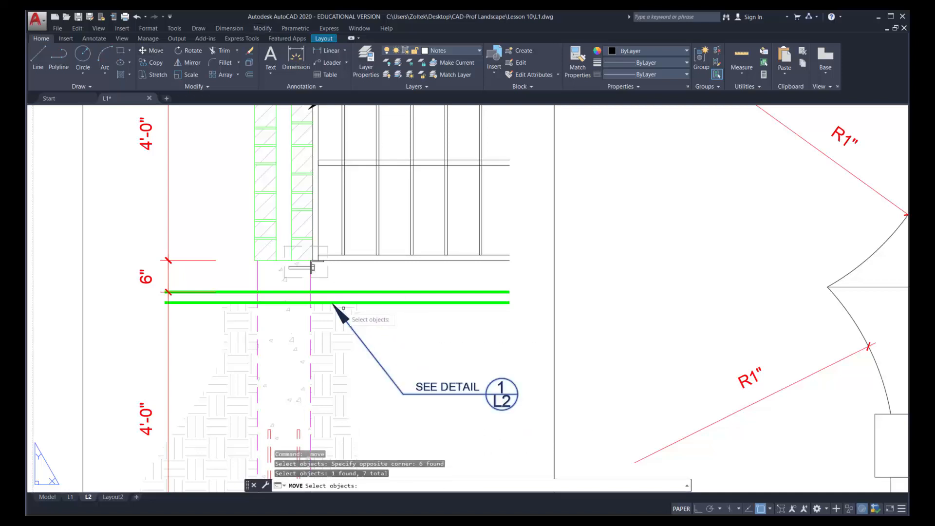
pyautogui.press('Return')
pyautogui.click(333, 304)
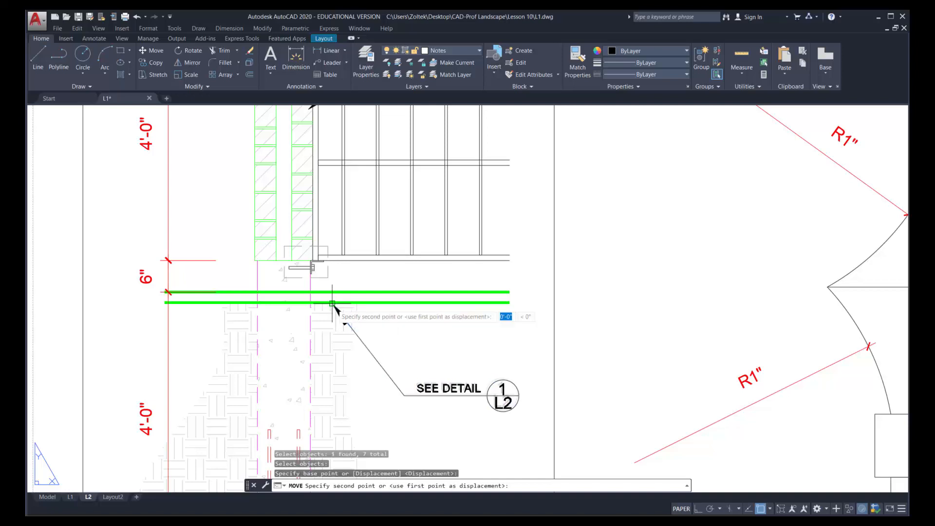
pyautogui.click(328, 278)
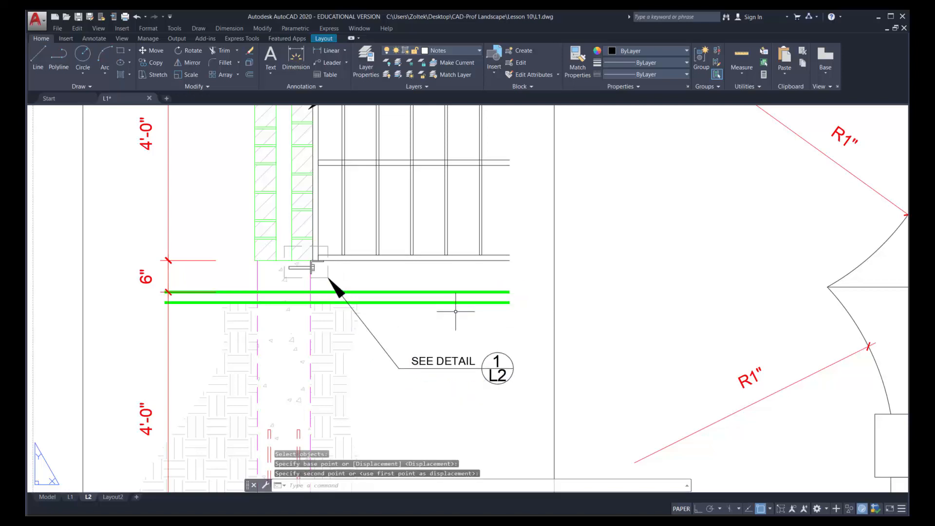
# Move the whole SEE DETAIL callout beside the picket tops straight up, closer beneath the uppermost callout
pyautogui.scroll(-4, 441, 290)
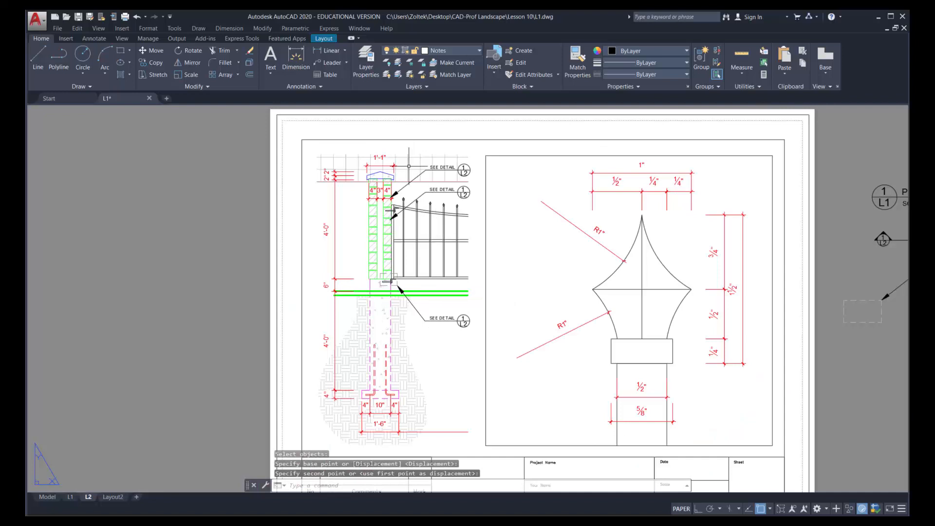
pyautogui.scroll(4, 410, 168)
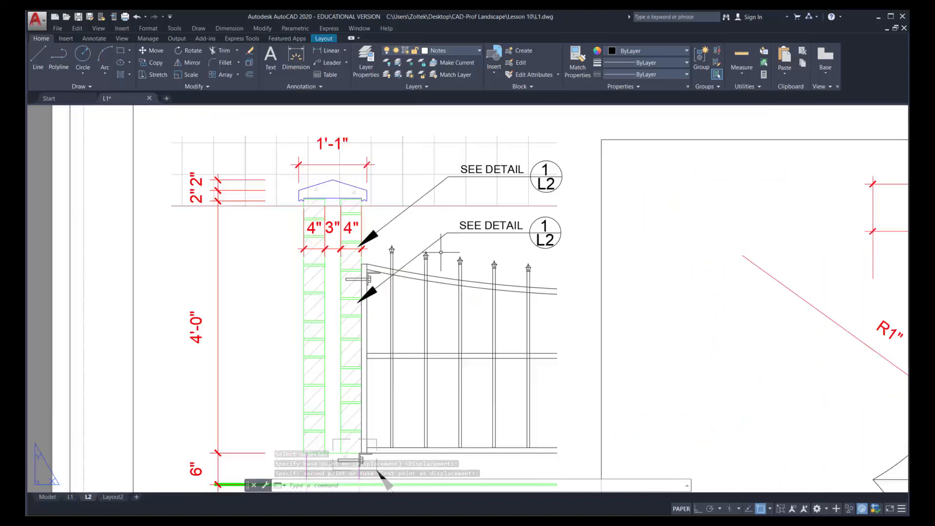
pyautogui.scroll(4, 436, 251)
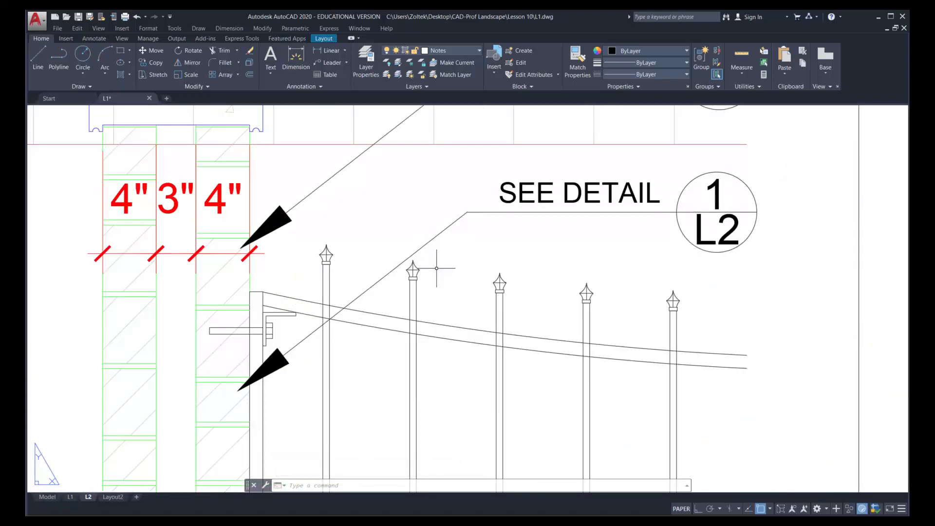
pyautogui.scroll(-2, 612, 240)
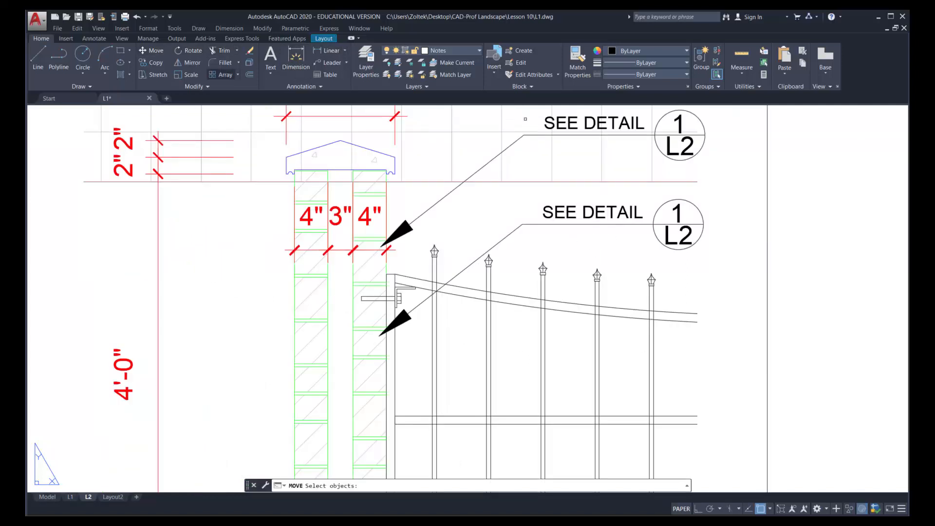
pyautogui.click(711, 249)
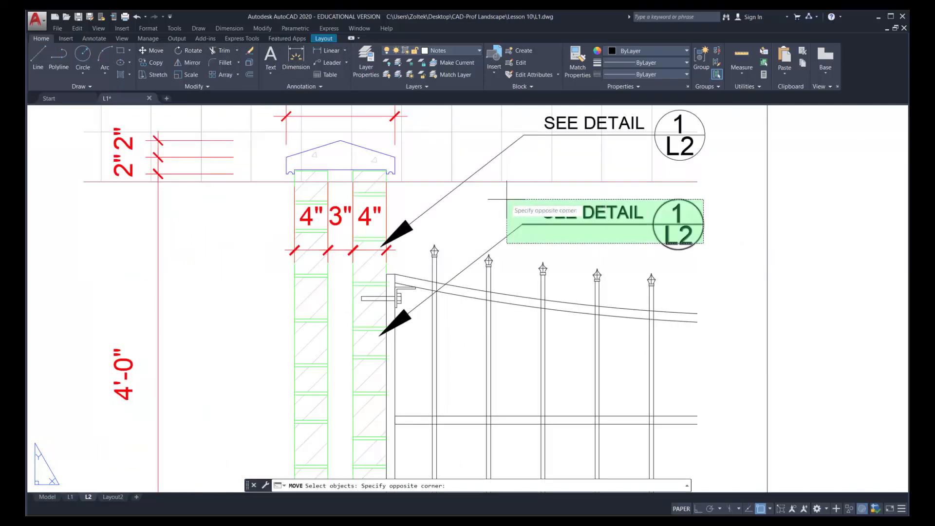
pyautogui.click(508, 180)
pyautogui.click(406, 316)
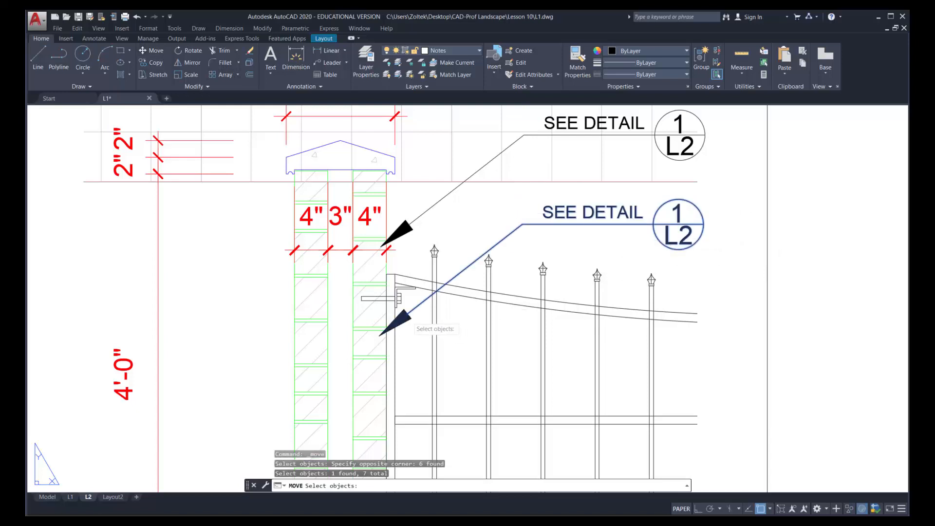
pyautogui.press('Return')
pyautogui.click(826, 333)
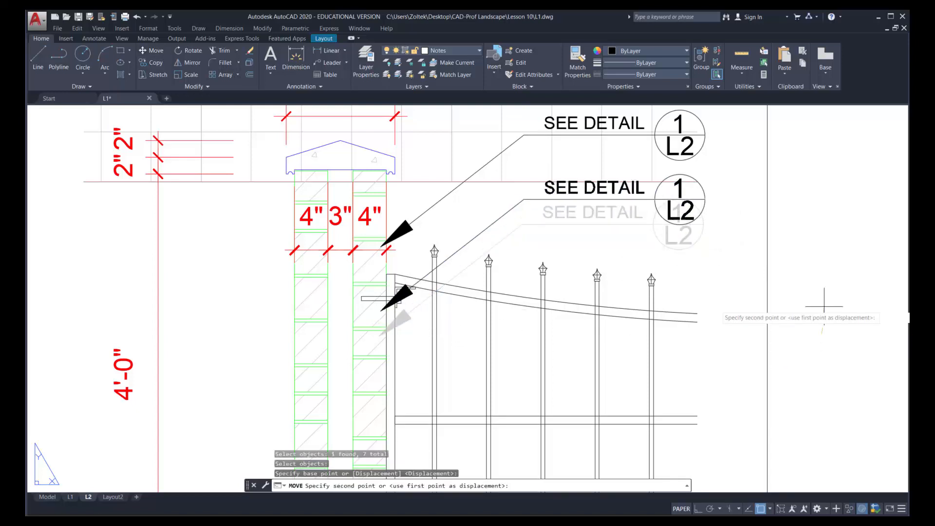
pyautogui.click(824, 310)
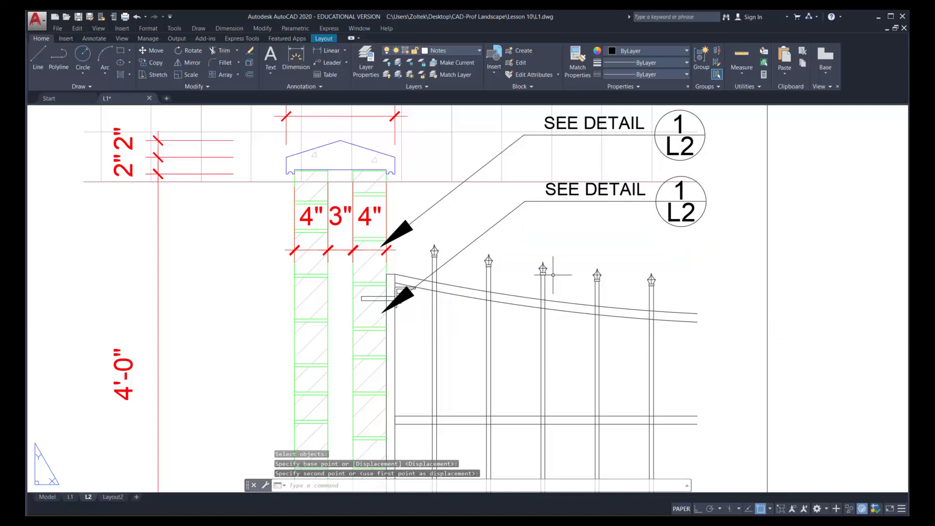
# Draw a rectangle about 9/64" wide and 3/16" high around the second picket's finial
pyautogui.click(121, 51)
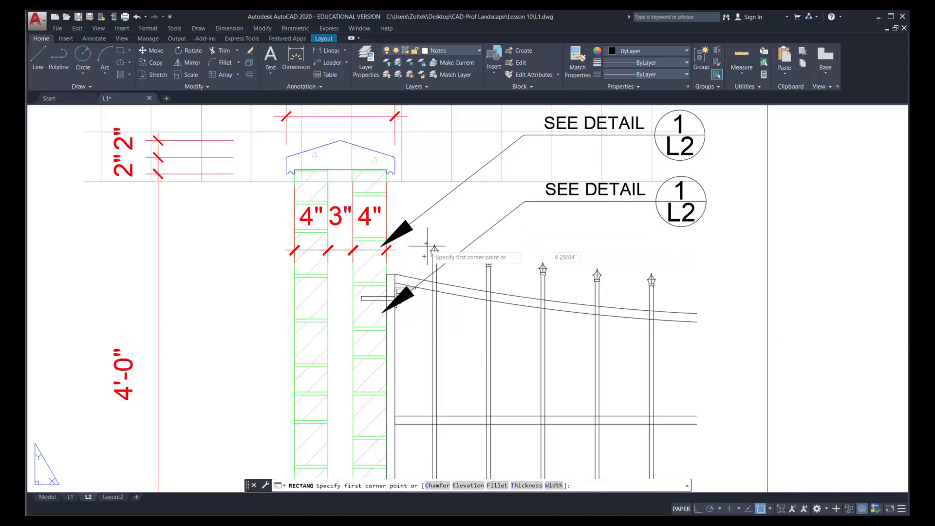
pyautogui.click(476, 239)
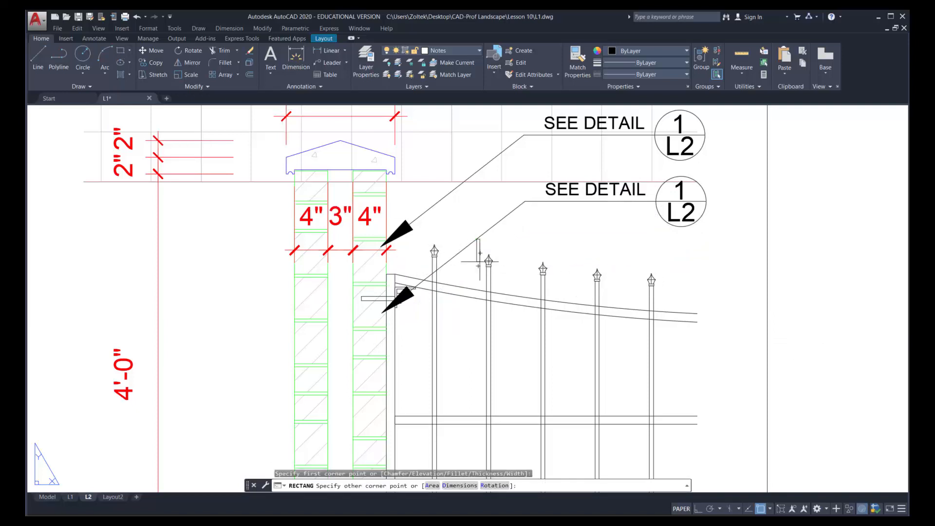
pyautogui.click(502, 278)
# Give the rectangle around the finial color 8 and the HIDDEN linetype
pyautogui.click(502, 267)
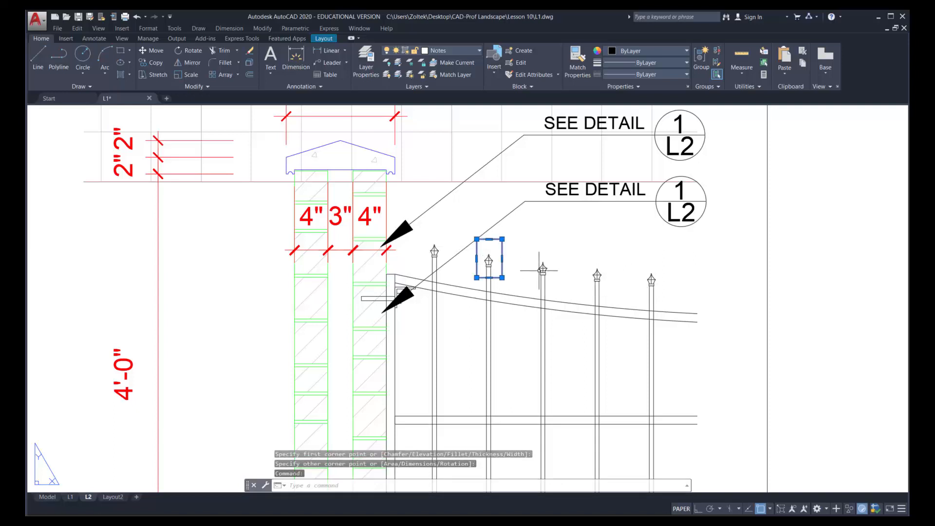
pyautogui.click(642, 48)
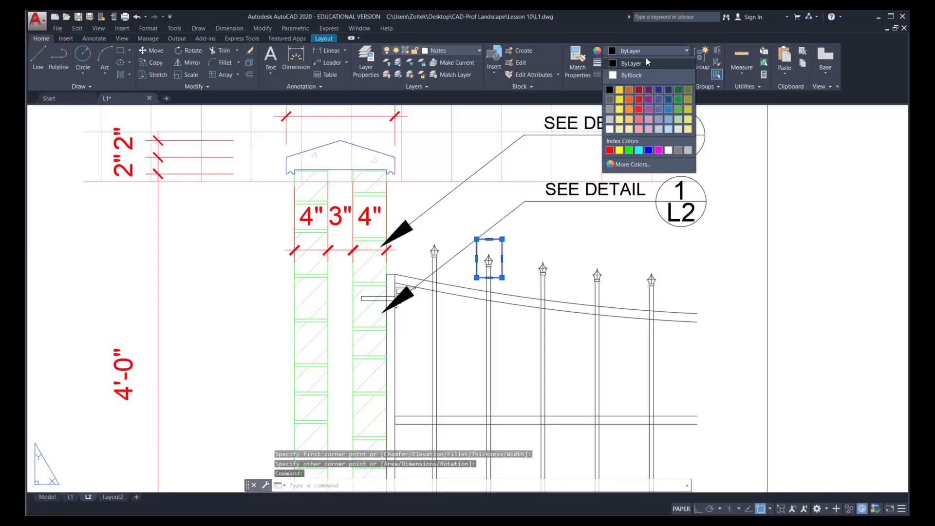
pyautogui.click(679, 149)
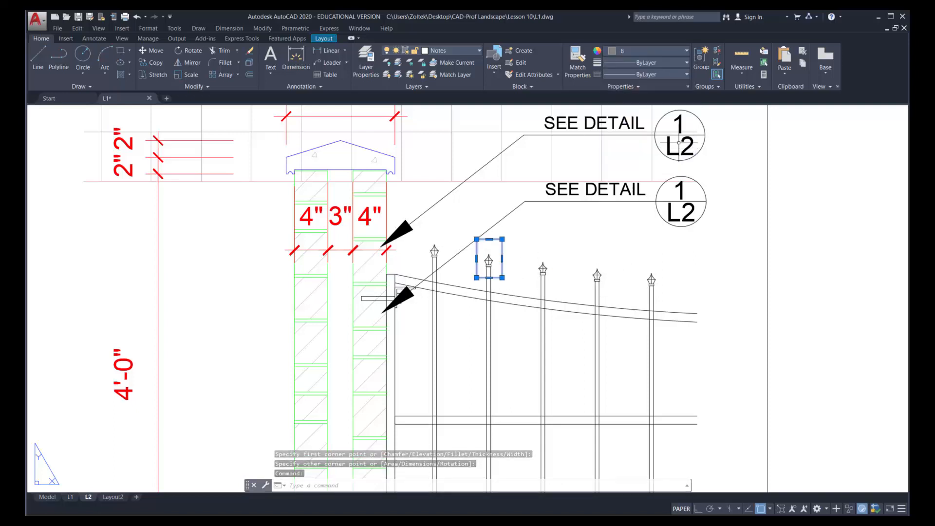
pyautogui.click(669, 74)
pyautogui.click(653, 119)
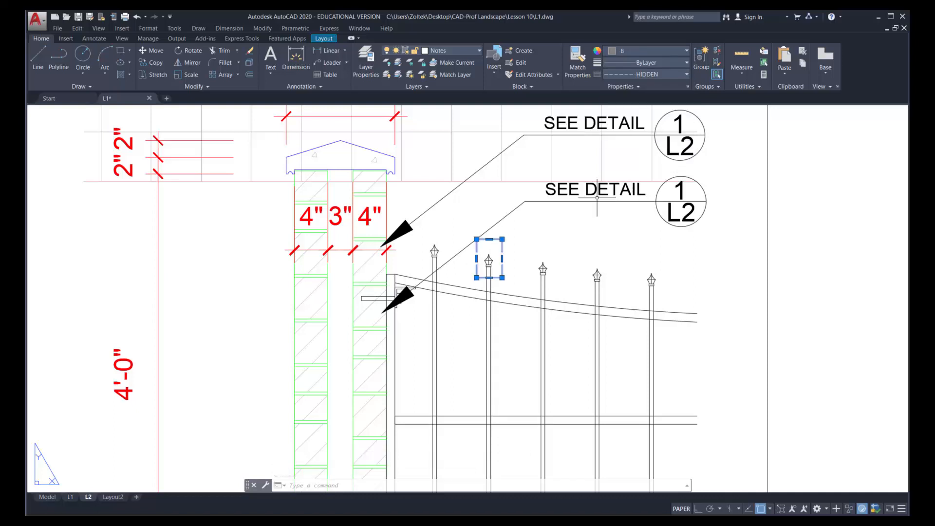
pyautogui.press('Escape')
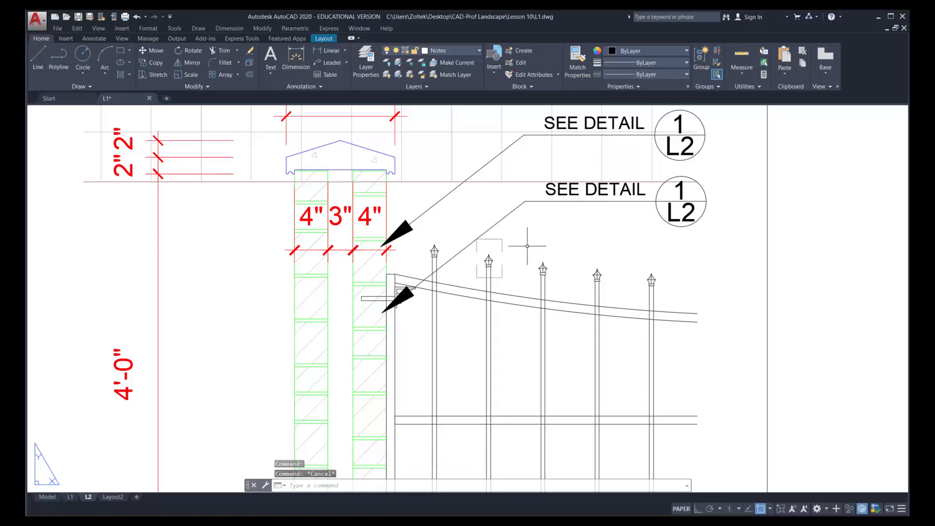
pyautogui.click(502, 246)
pyautogui.click(502, 259)
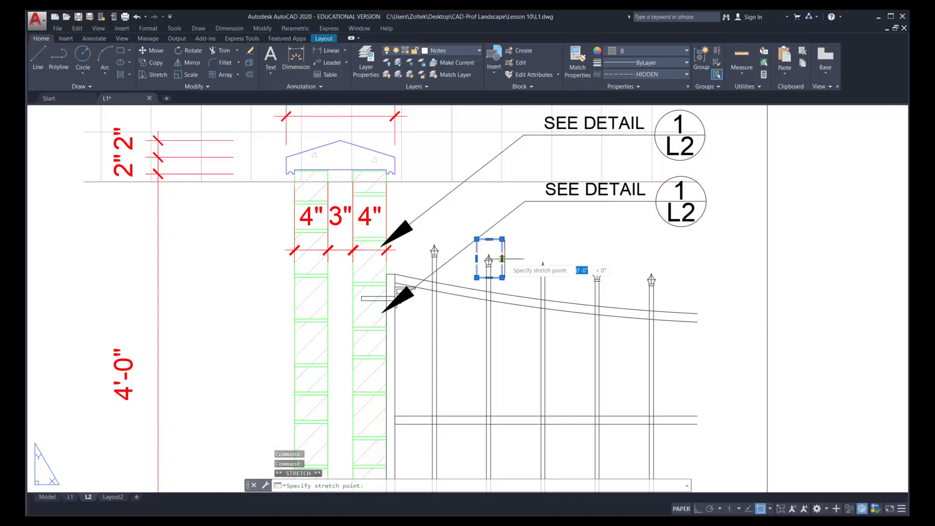
pyautogui.click(513, 252)
pyautogui.hotkey('ctrl', 'z')
# Turn Ortho on and widen the dashed finial rectangle by stretching its right and left sides outward
pyautogui.click(502, 249)
pyautogui.click(502, 257)
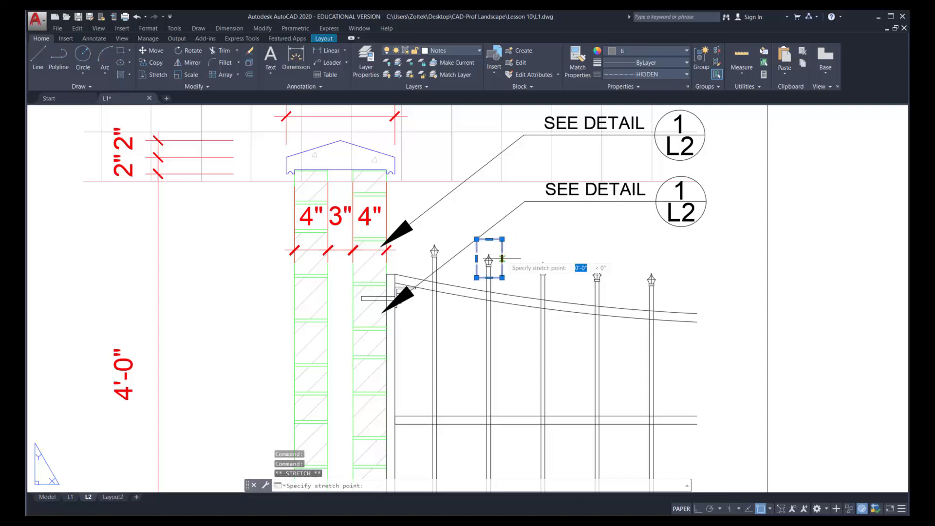
pyautogui.press('F8')
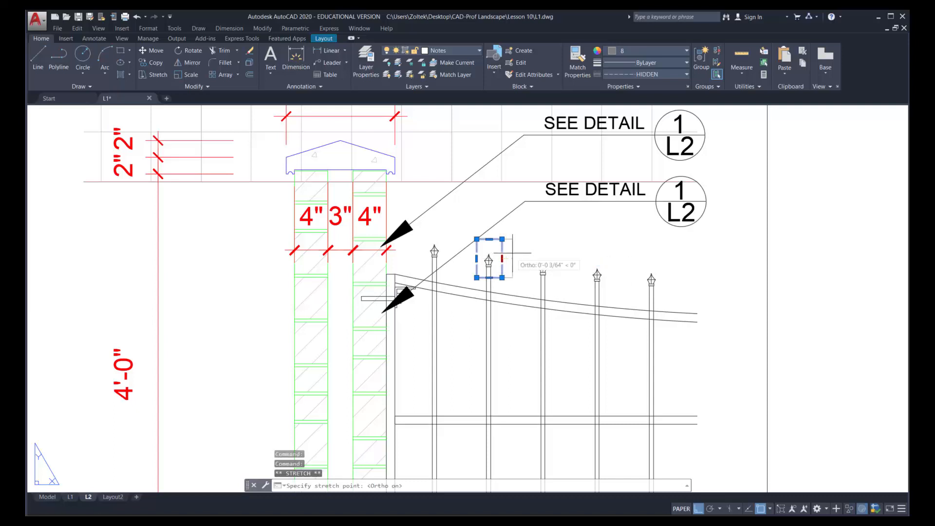
pyautogui.click(512, 258)
pyautogui.press('Escape')
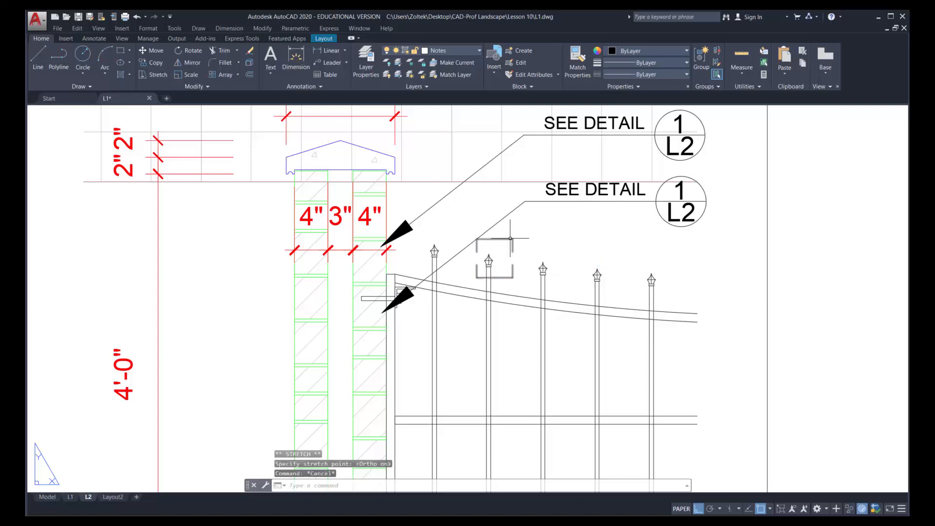
pyautogui.click(476, 248)
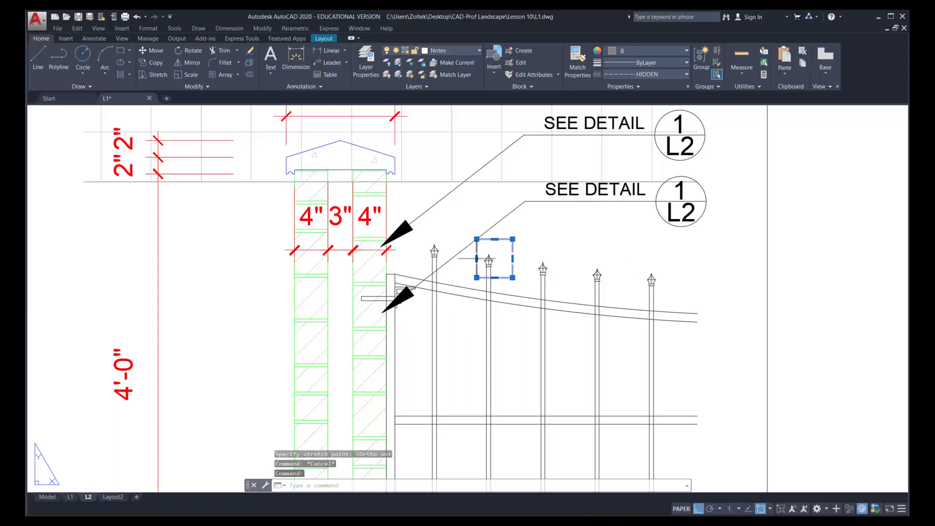
pyautogui.click(477, 259)
pyautogui.press('Escape')
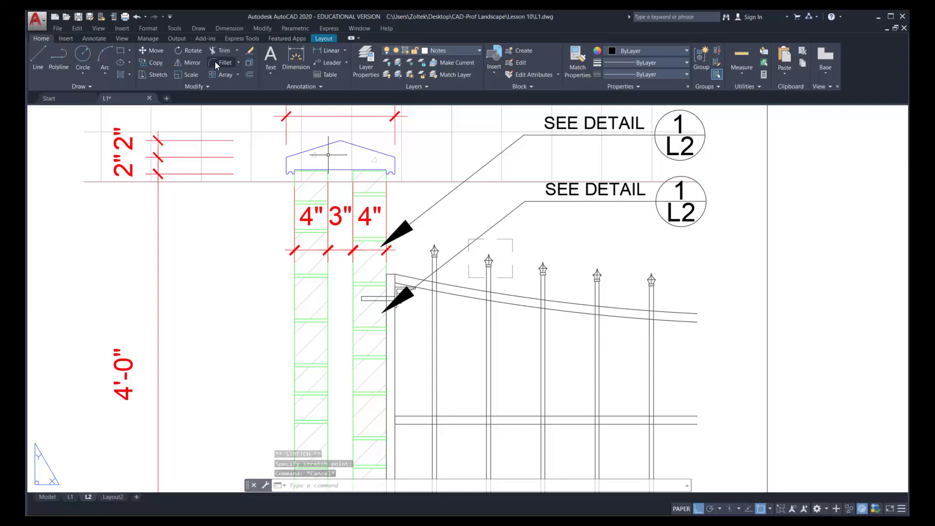
# Move the second callout's arrowhead and slanted leader line from the arrow tip to the top edge of the dashed finial rectangle
pyautogui.click(152, 50)
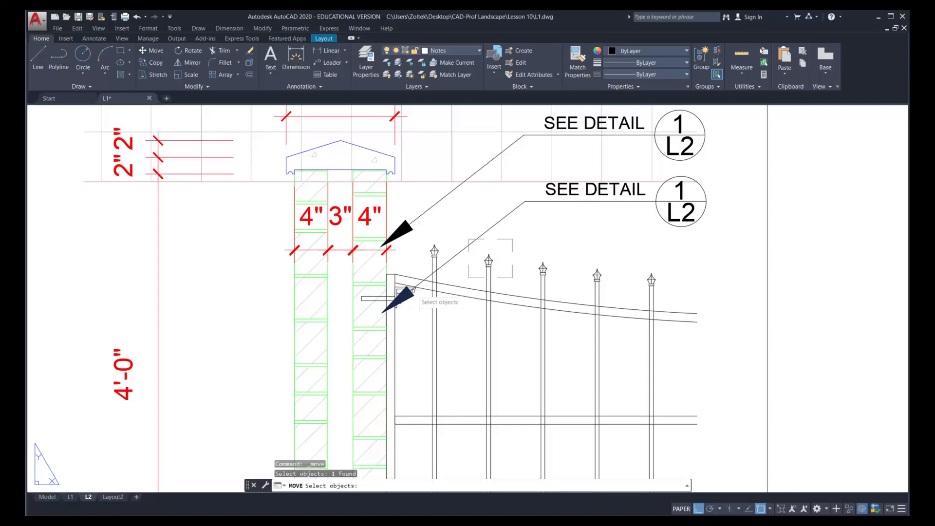
pyautogui.click(413, 287)
pyautogui.press('Return')
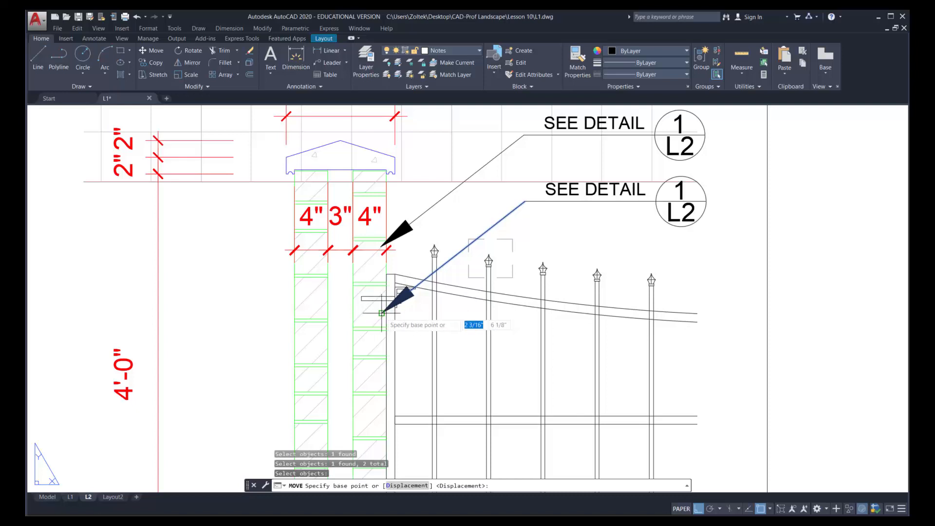
pyautogui.click(383, 311)
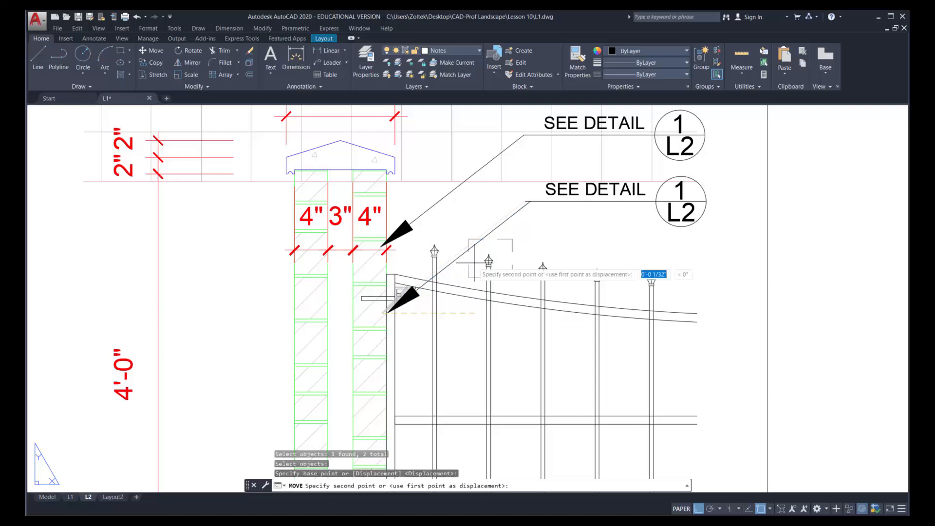
pyautogui.click(480, 238)
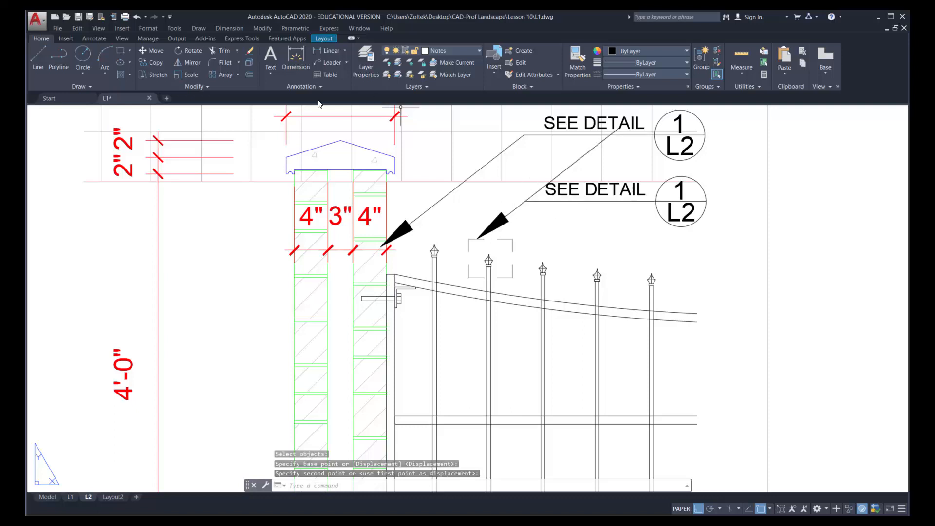
# Fillet the second callout's slanted leader line with its horizontal line so they meet at a corner
pyautogui.click(222, 62)
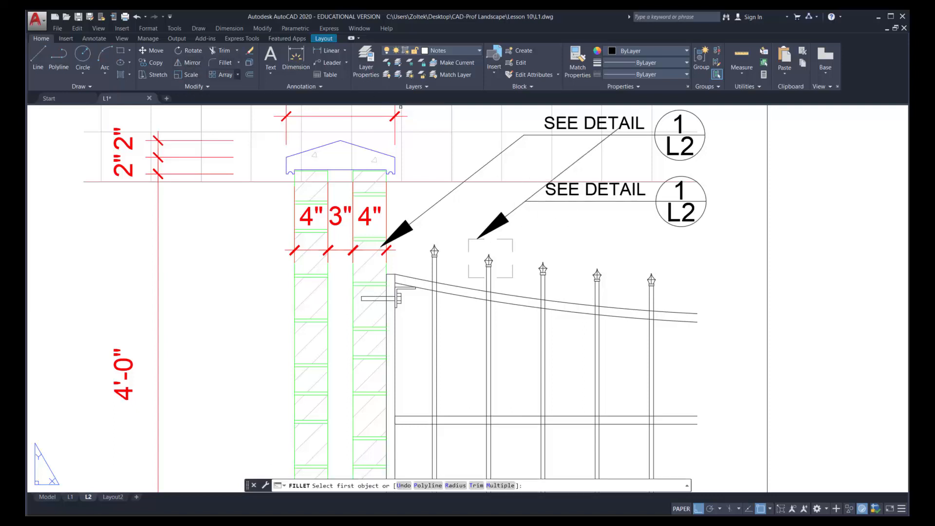
pyautogui.click(520, 205)
pyautogui.click(536, 201)
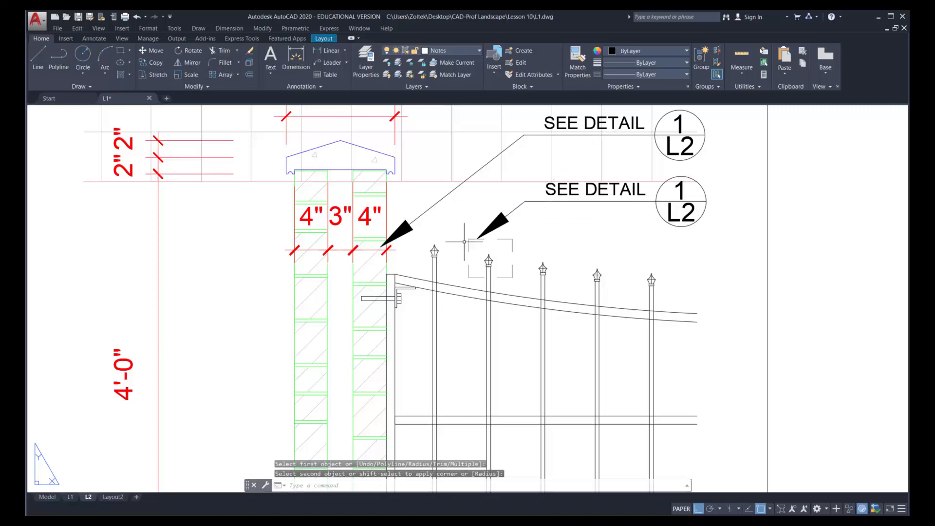
# Copy the dashed rectangle around the lower bracket to the upper bracket, using the bracket's matching endpoint as reference
pyautogui.scroll(-4, 402, 266)
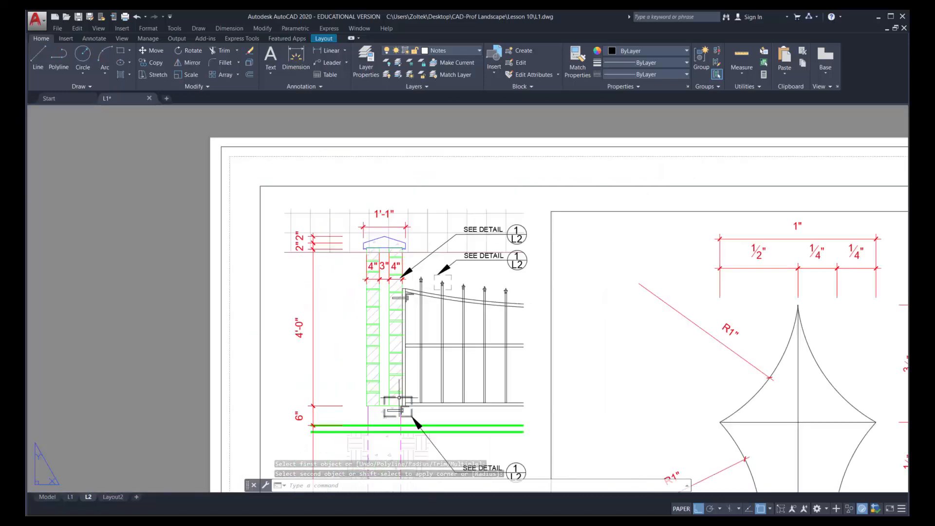
pyautogui.click(153, 63)
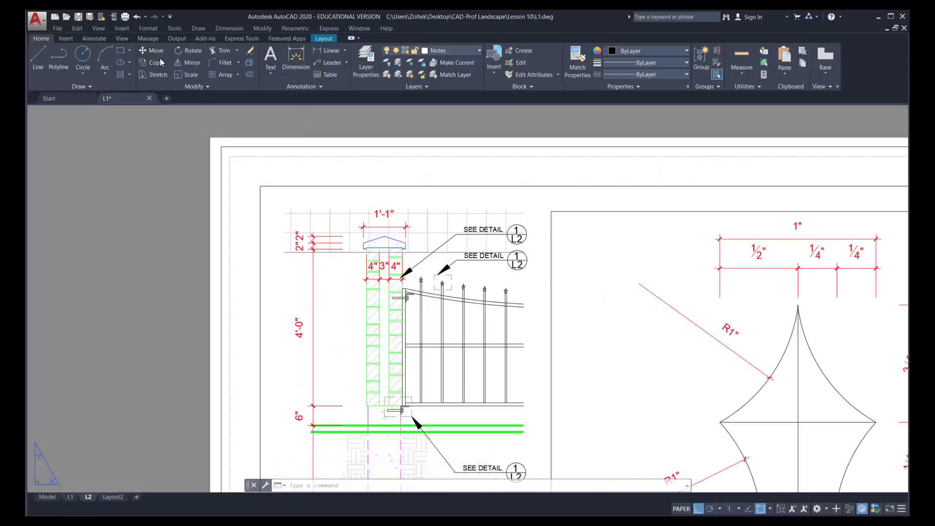
pyautogui.click(404, 406)
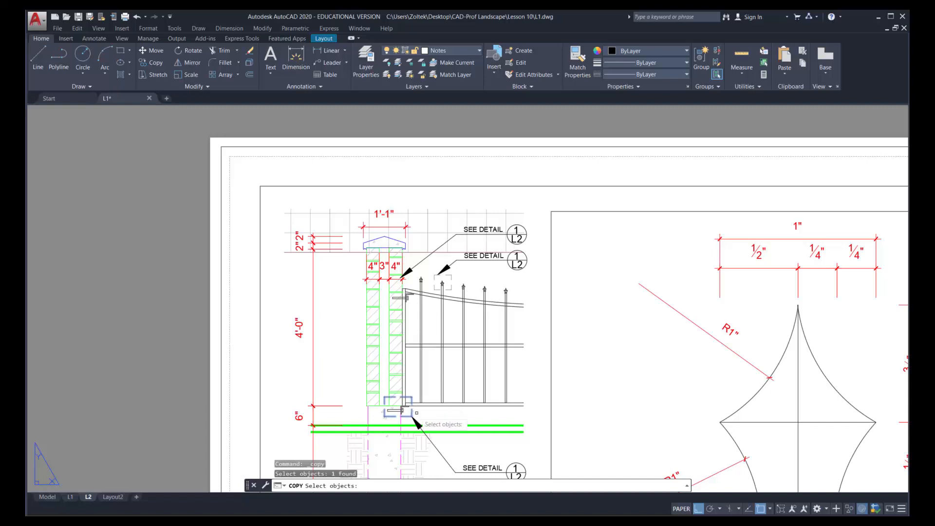
pyautogui.press('Return')
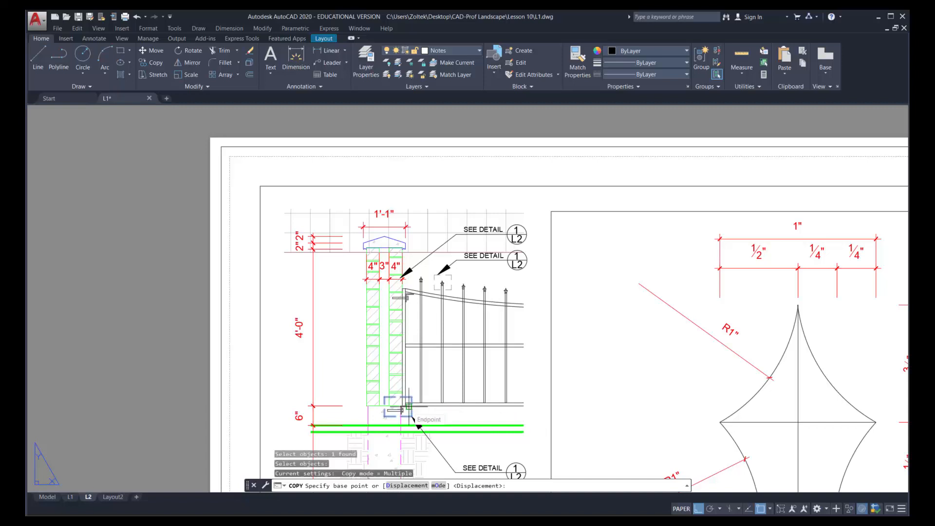
pyautogui.click(408, 406)
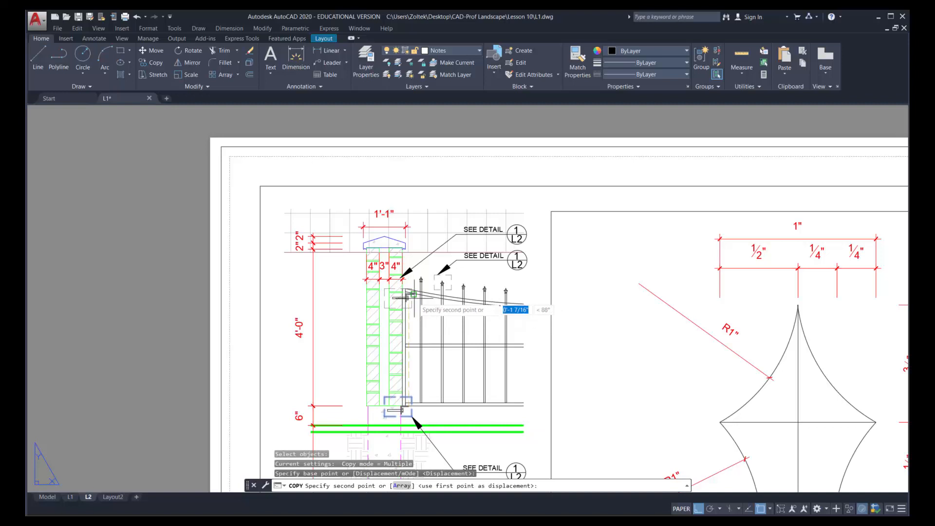
pyautogui.scroll(8, 406, 297)
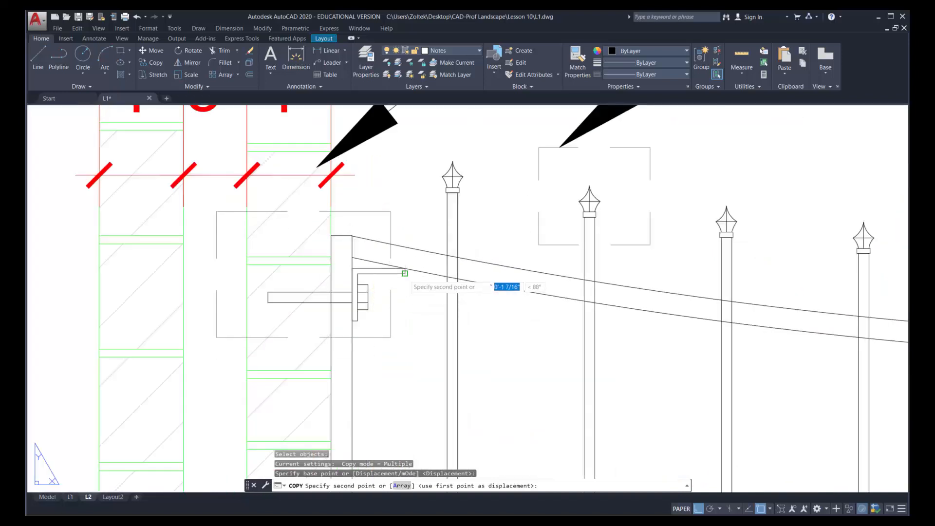
pyautogui.click(438, 301)
pyautogui.press('Escape')
# Rotate the first callout's arrowhead and slanted leader line about the leader's bend, with Ortho off, so the arrow aims at the upper bracket's dashed box
pyautogui.scroll(-4, 510, 318)
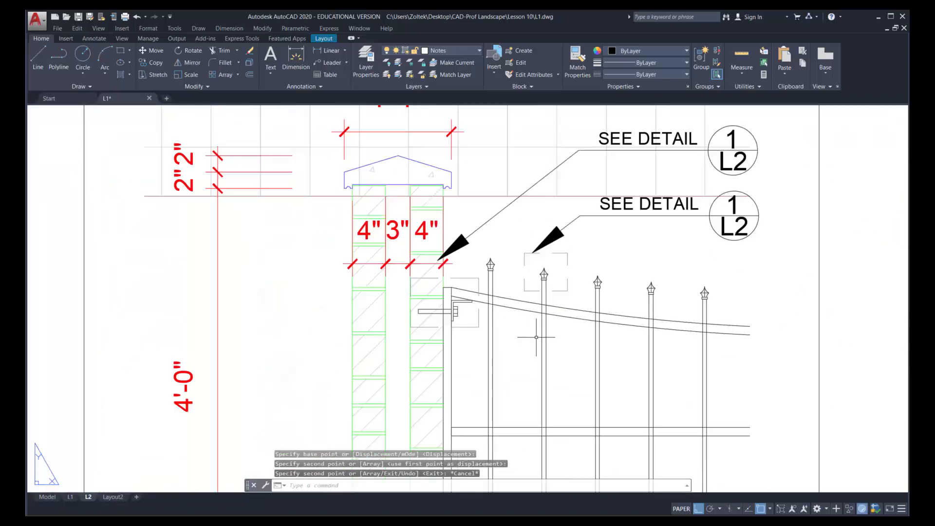
pyautogui.click(194, 51)
pyautogui.click(471, 250)
pyautogui.click(460, 233)
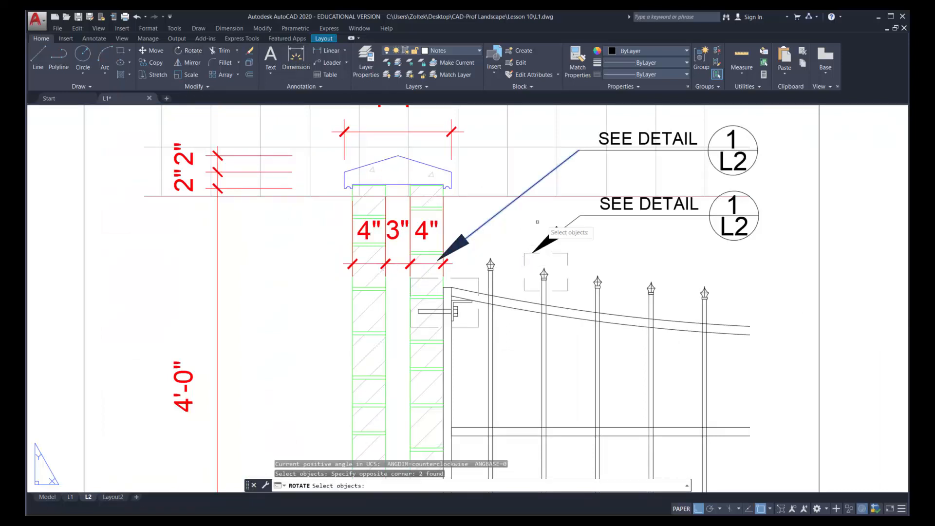
pyautogui.press('Return')
pyautogui.click(579, 151)
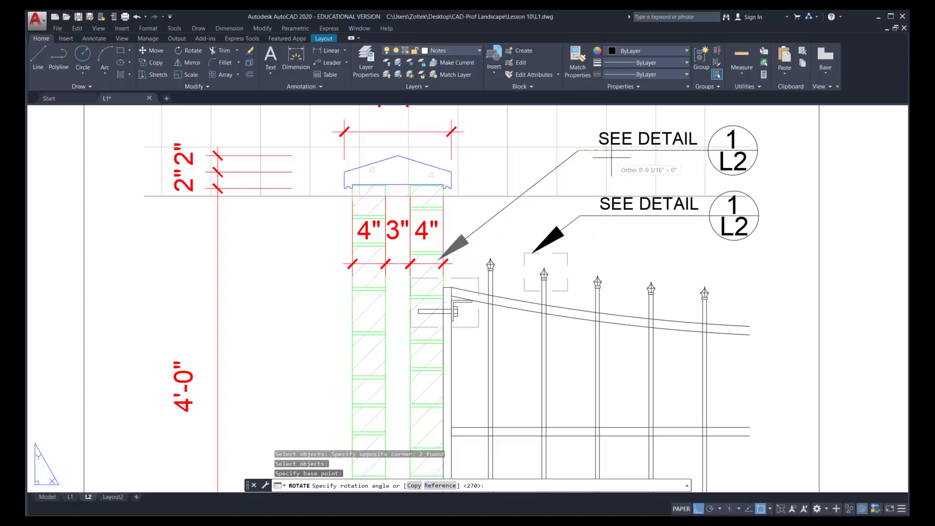
pyautogui.press('F8')
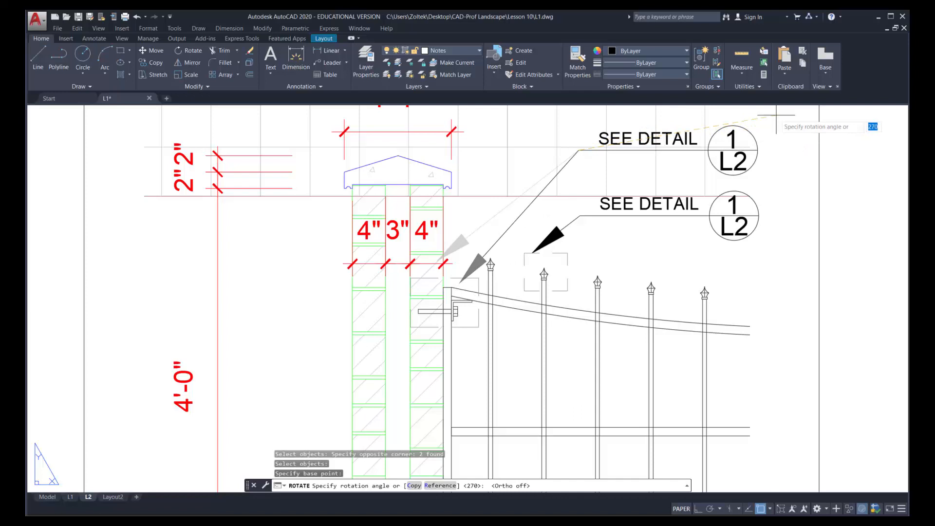
pyautogui.press('Return')
# Move the previously selected arrowhead and leader line from the arrow tip to the top edge of the upper bracket's dashed rectangle
pyautogui.click(155, 51)
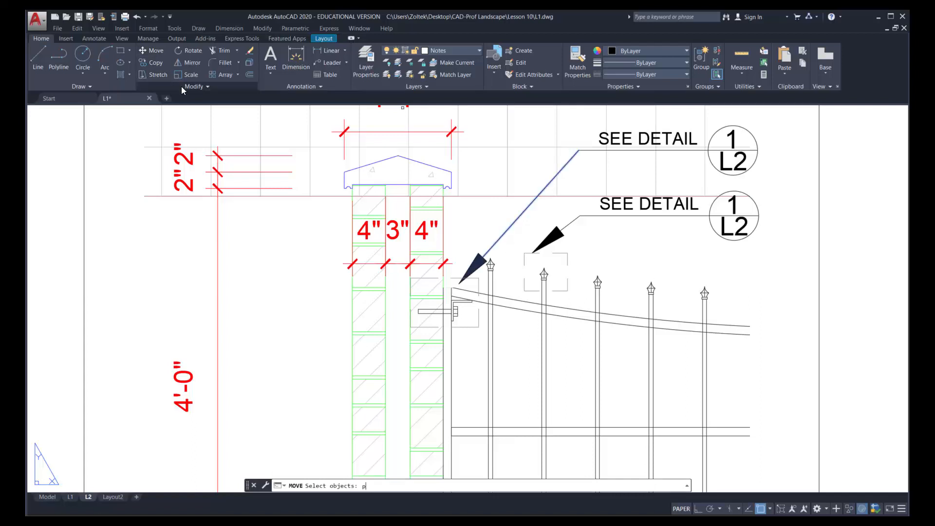
pyautogui.write('p')
pyautogui.press('Return')
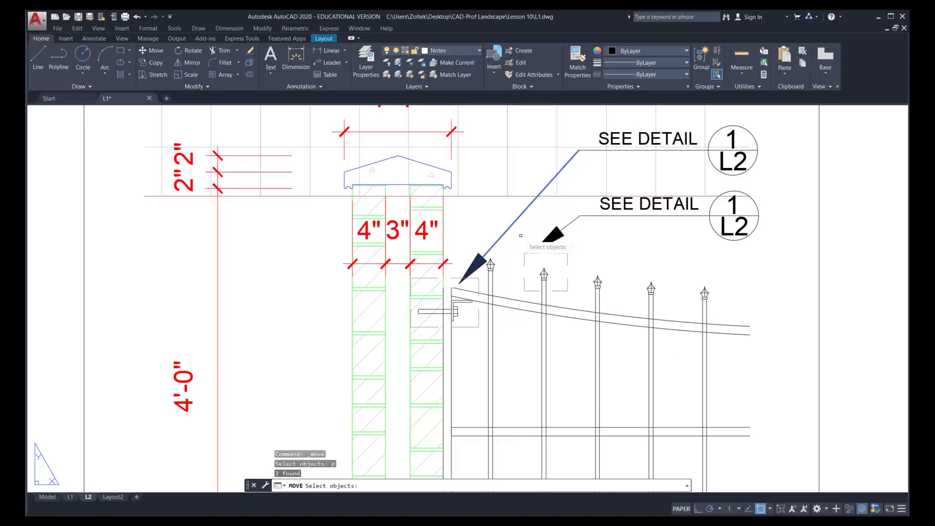
pyautogui.press('Return')
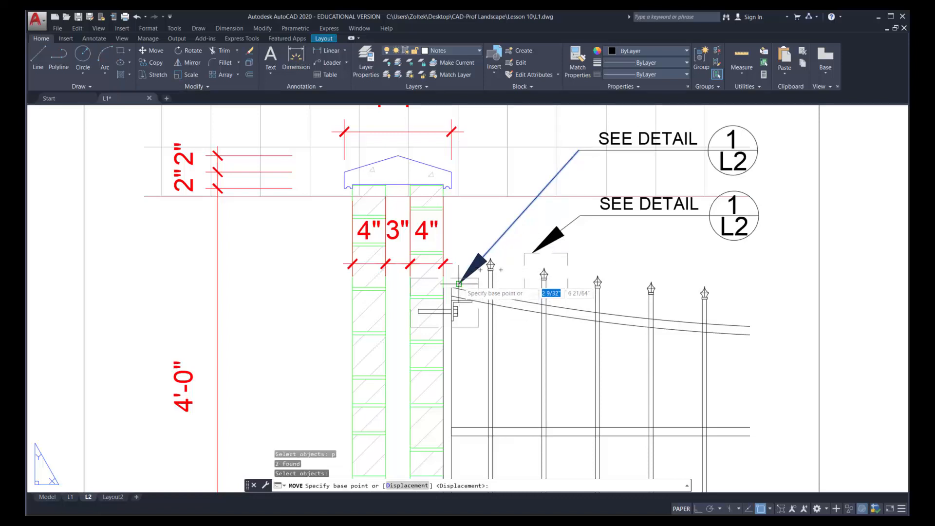
pyautogui.click(458, 284)
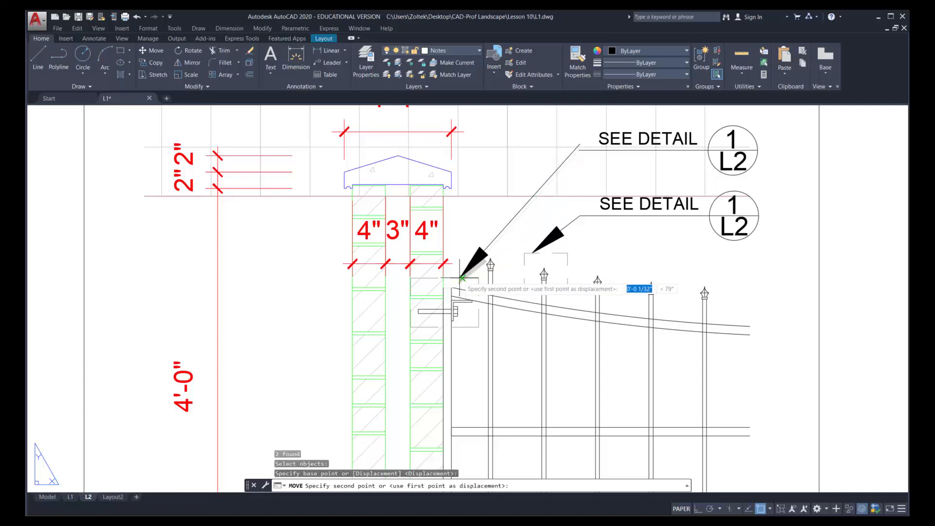
pyautogui.click(456, 278)
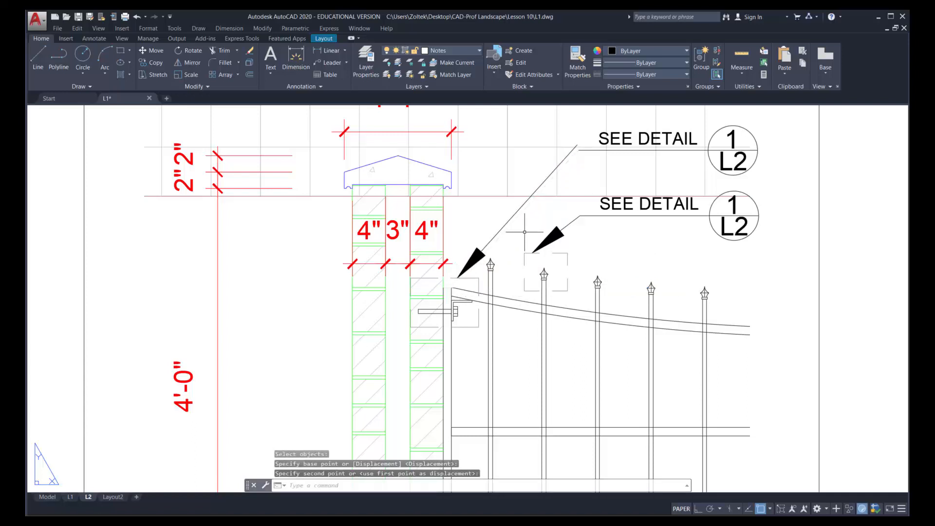
# Fillet the first callout's slanted leader line with its horizontal line so they meet at a corner
pyautogui.click(218, 61)
pyautogui.click(566, 158)
pyautogui.click(633, 151)
# Draw a rectangle about 3/4" wide and 47/64" high around the column cap and its 1'-1" dimension
pyautogui.scroll(-3, 452, 198)
pyautogui.scroll(2, 423, 176)
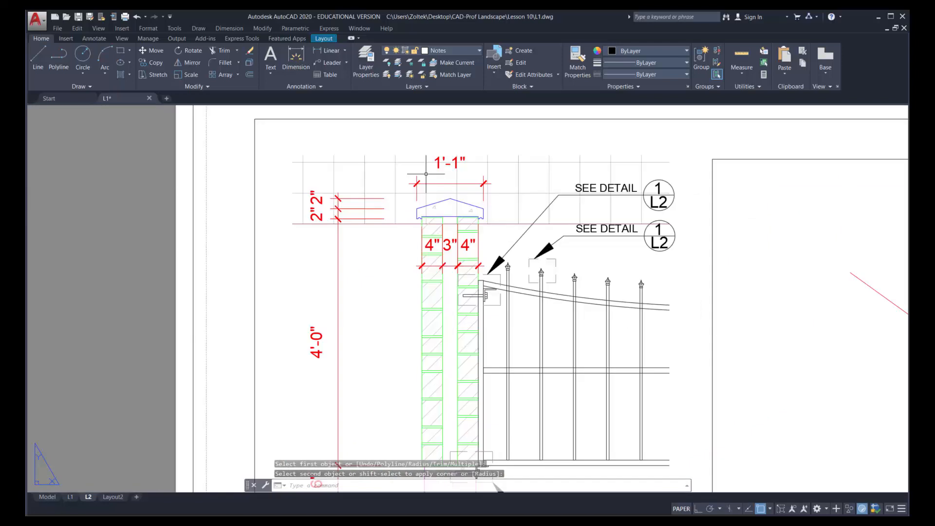
pyautogui.click(120, 52)
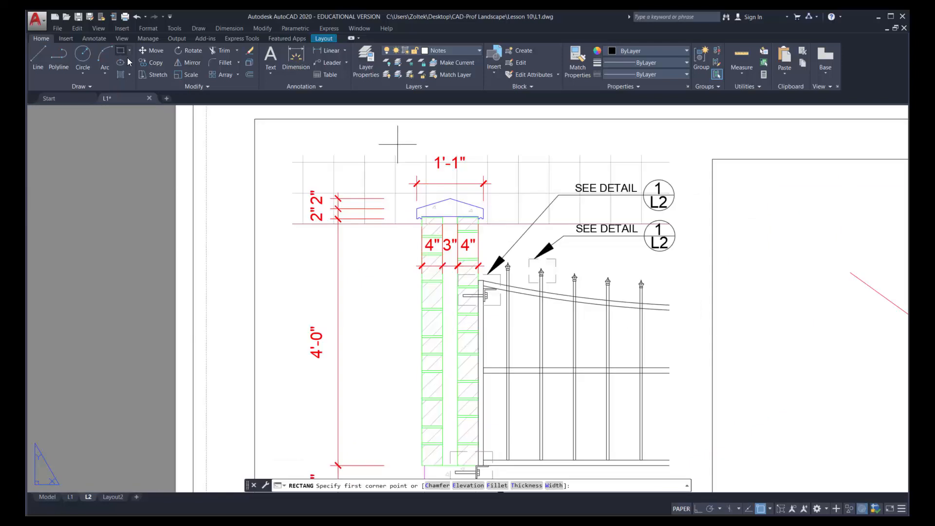
pyautogui.press('Escape')
pyautogui.click(120, 52)
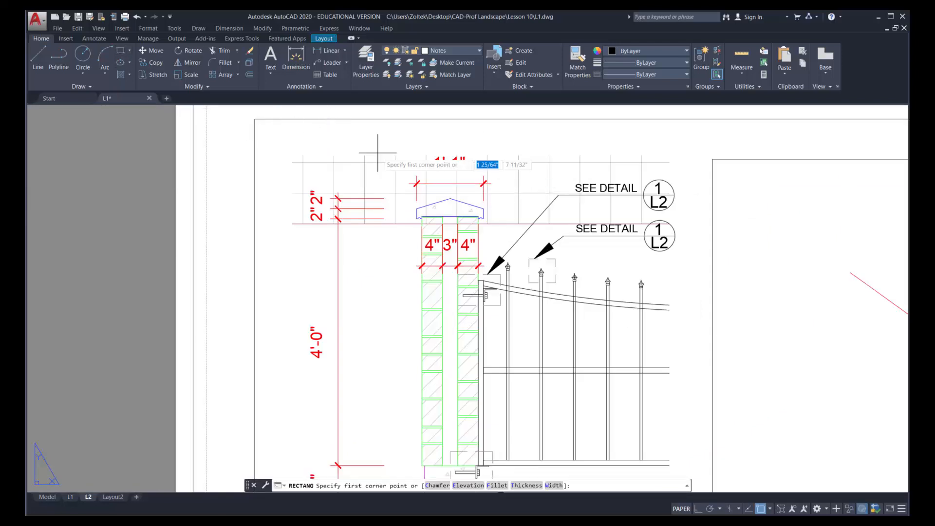
pyautogui.click(404, 155)
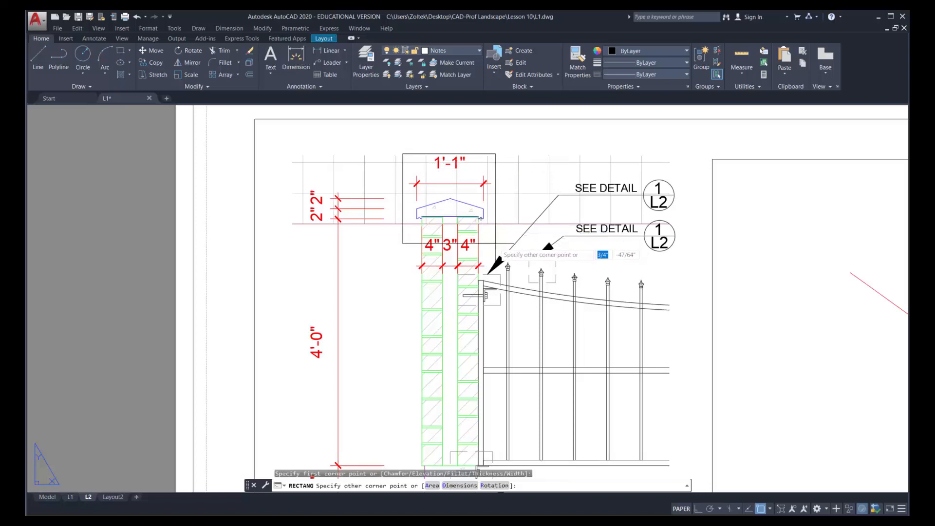
pyautogui.click(495, 244)
# Set the column cap rectangle's color to index color 8 and its linetype to HIDDEN
pyautogui.click(495, 155)
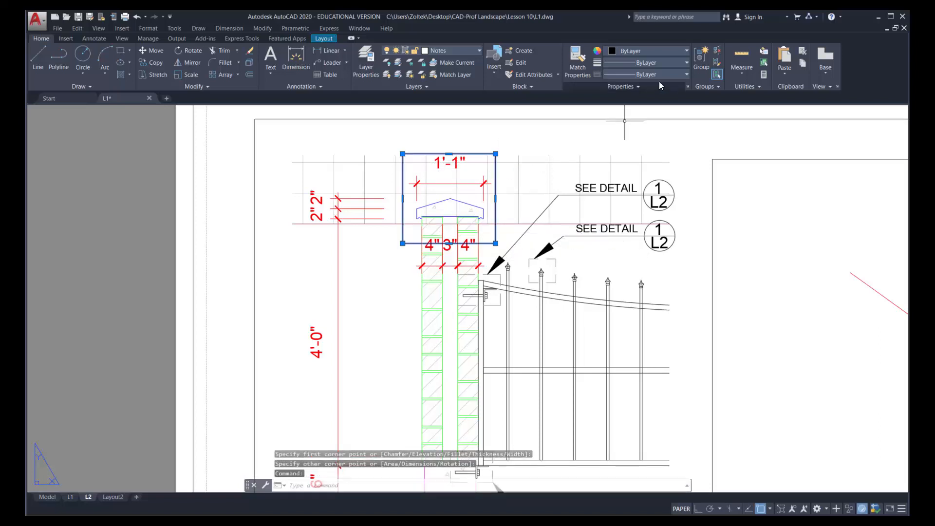
pyautogui.click(649, 49)
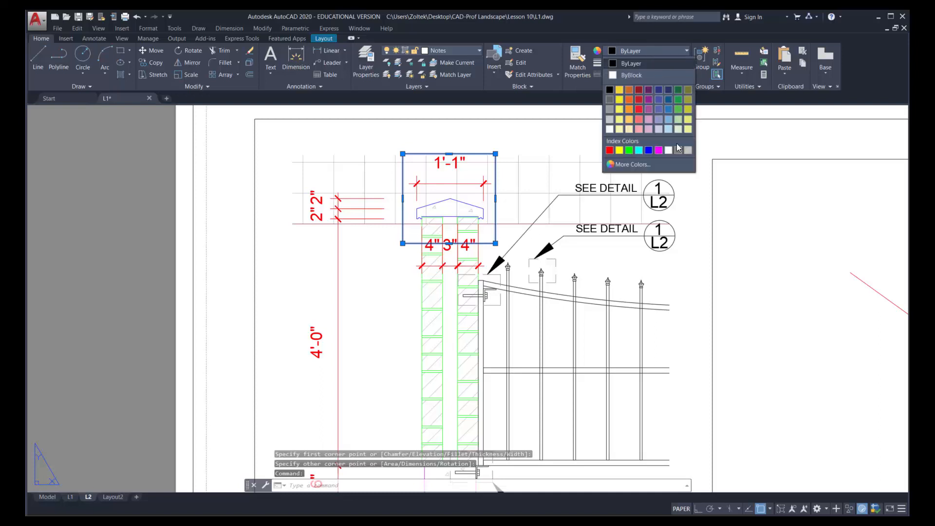
pyautogui.click(676, 147)
pyautogui.click(654, 74)
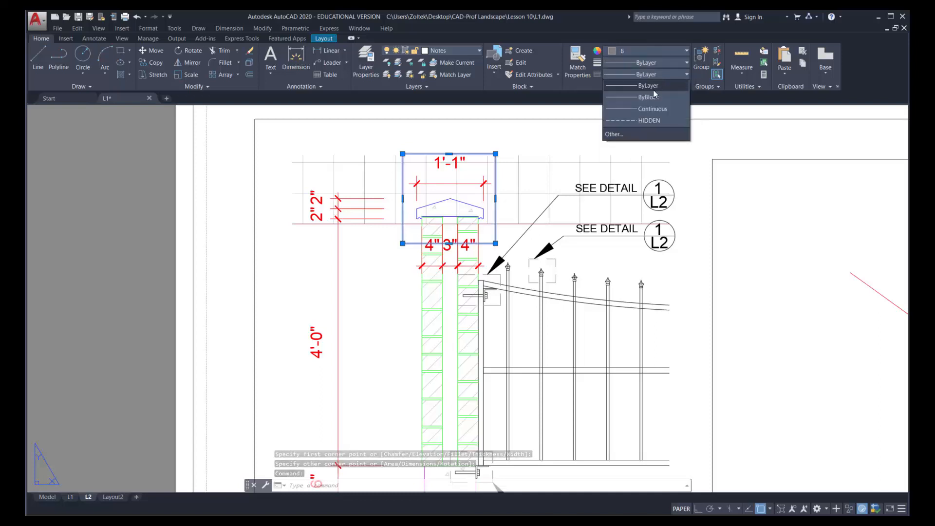
pyautogui.click(648, 120)
pyautogui.press('Escape')
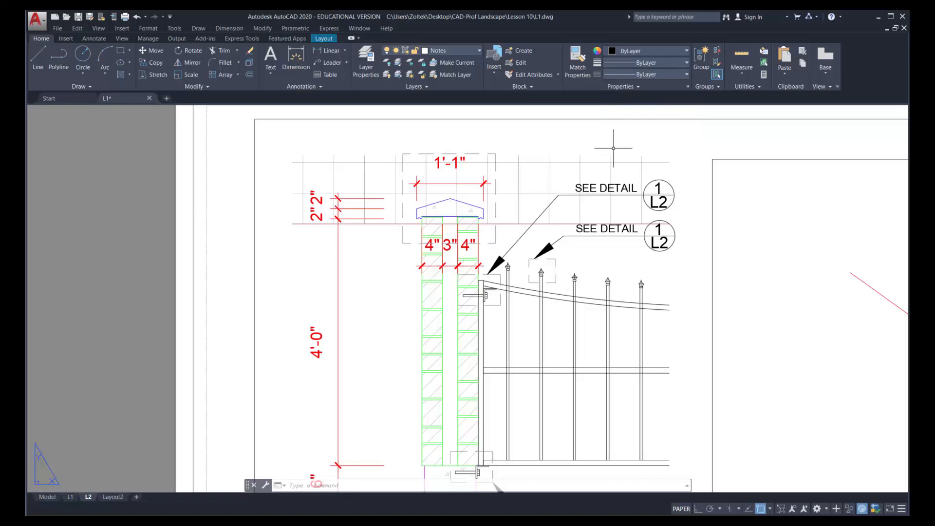
# Mirror the complete first SEE DETAIL callout across a vertical line through the cap's peak, with Ortho on, keeping the original
pyautogui.click(192, 62)
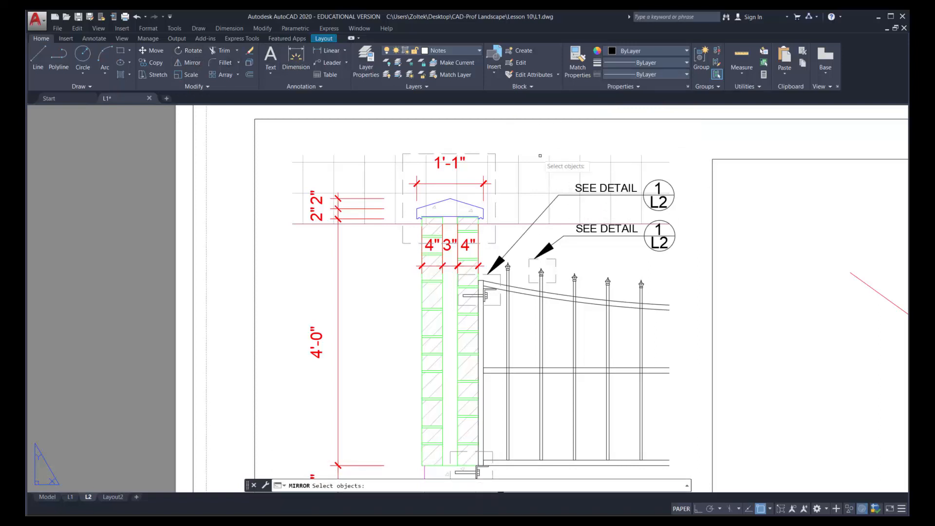
pyautogui.click(707, 233)
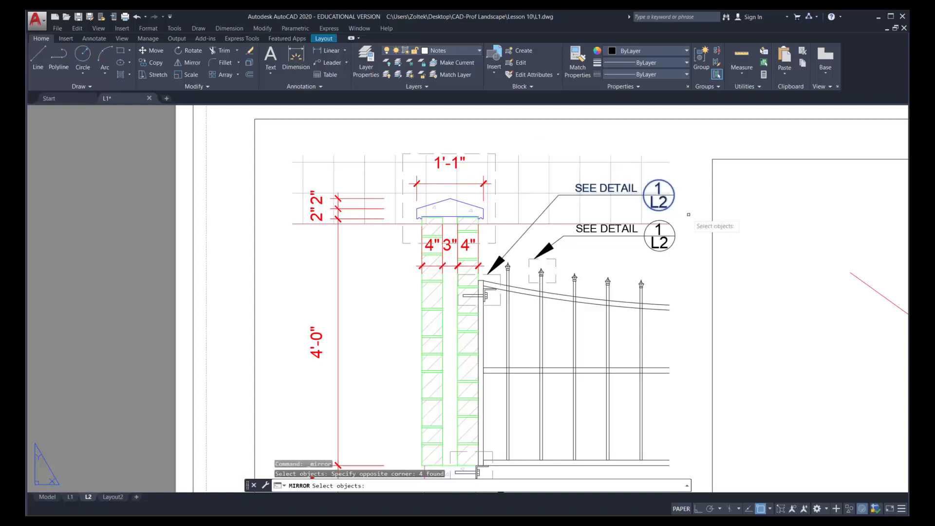
pyautogui.click(605, 194)
pyautogui.click(501, 264)
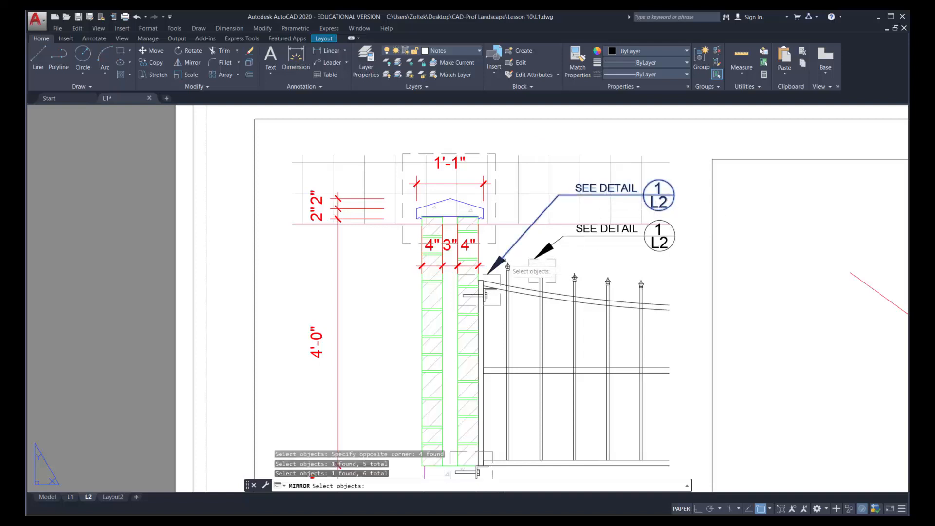
pyautogui.press('Return')
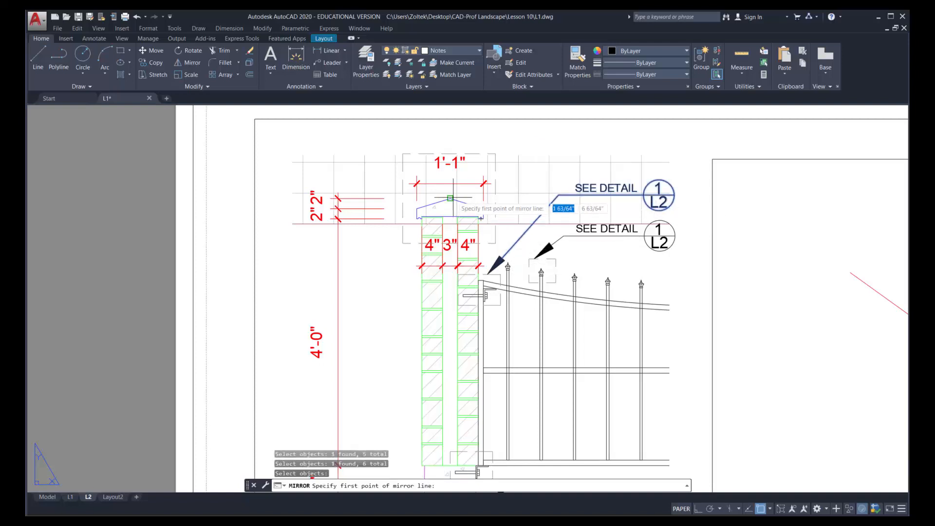
pyautogui.click(450, 198)
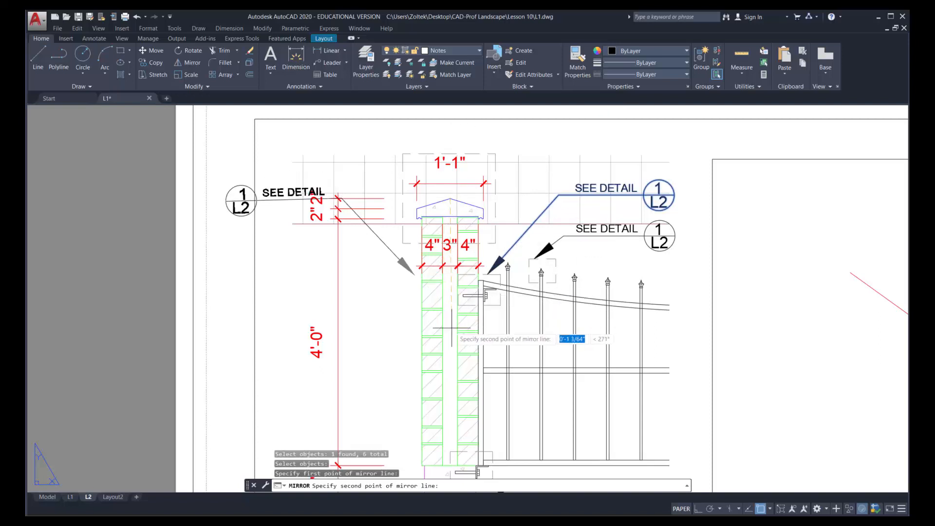
pyautogui.press('F8')
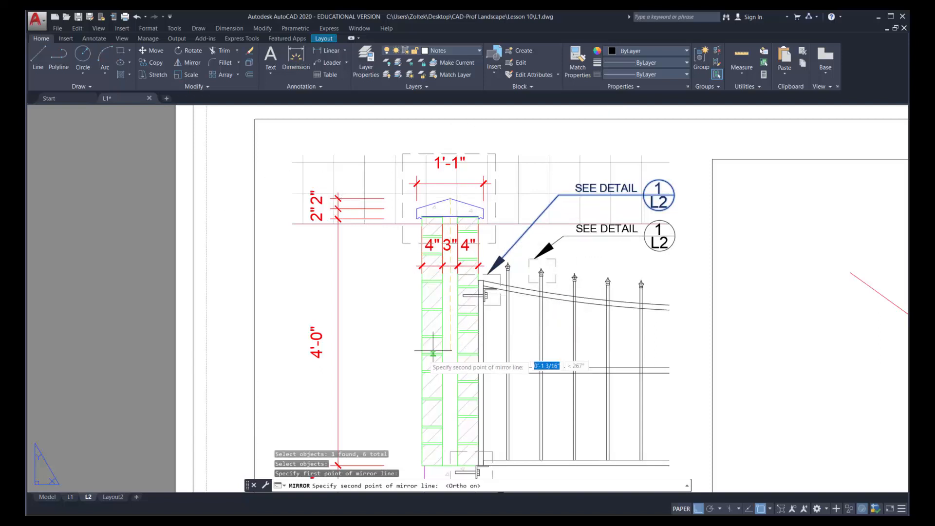
pyautogui.click(383, 368)
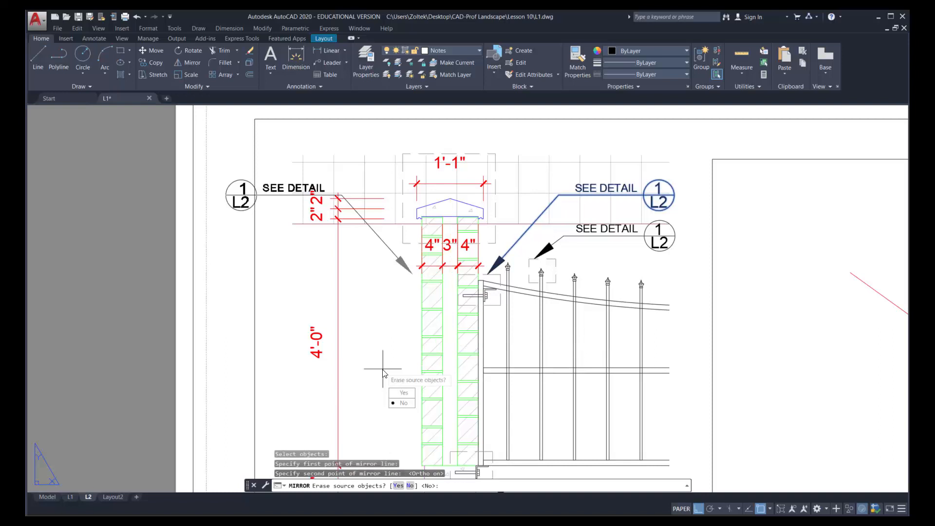
pyautogui.press('Return')
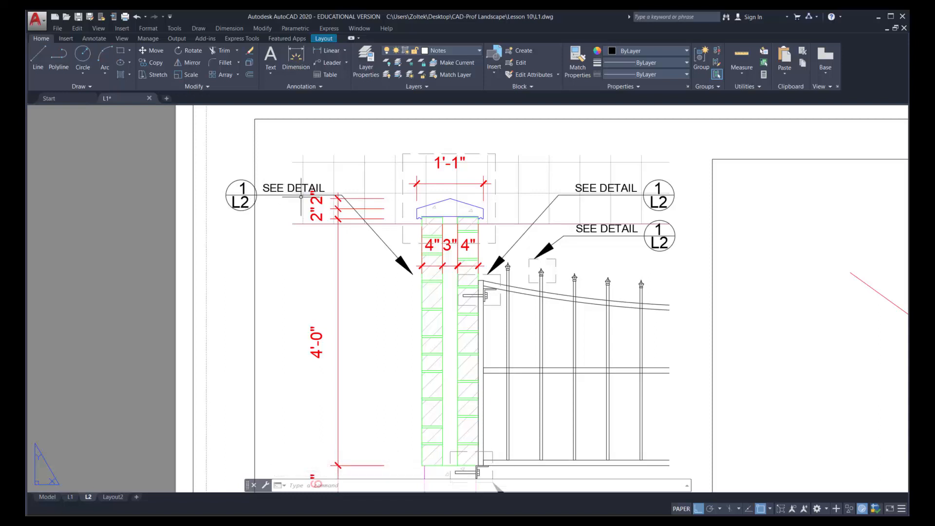
# Move the whole mirrored SEE DETAIL callout about 53/64" diagonally down toward the column, with Ortho off
pyautogui.click(160, 50)
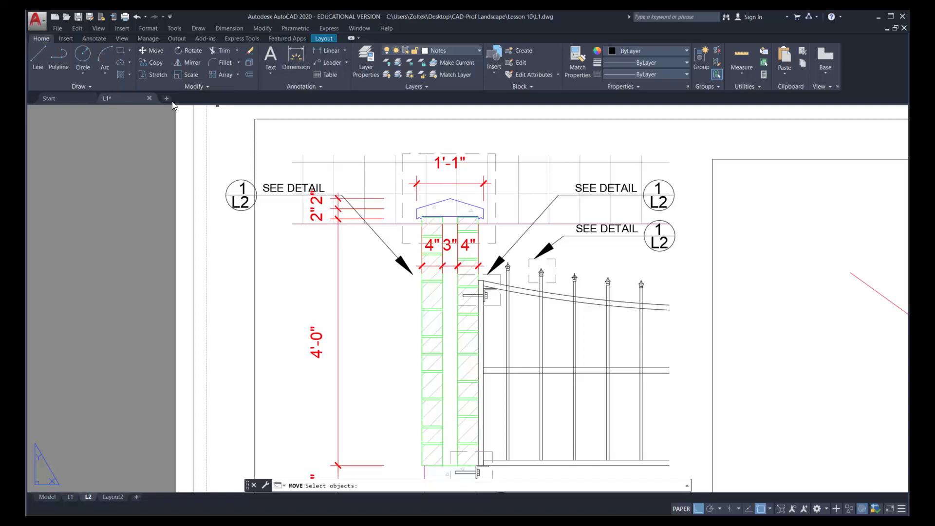
pyautogui.click(157, 50)
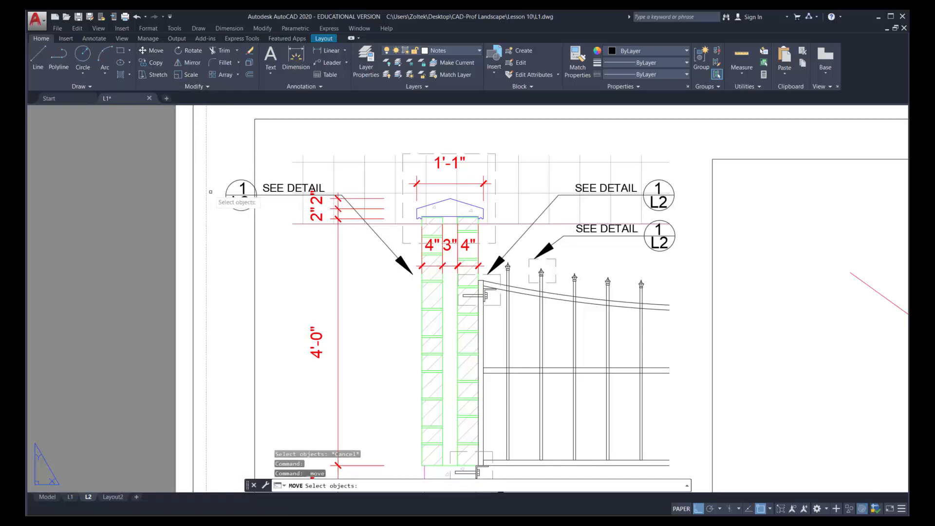
pyautogui.click(212, 159)
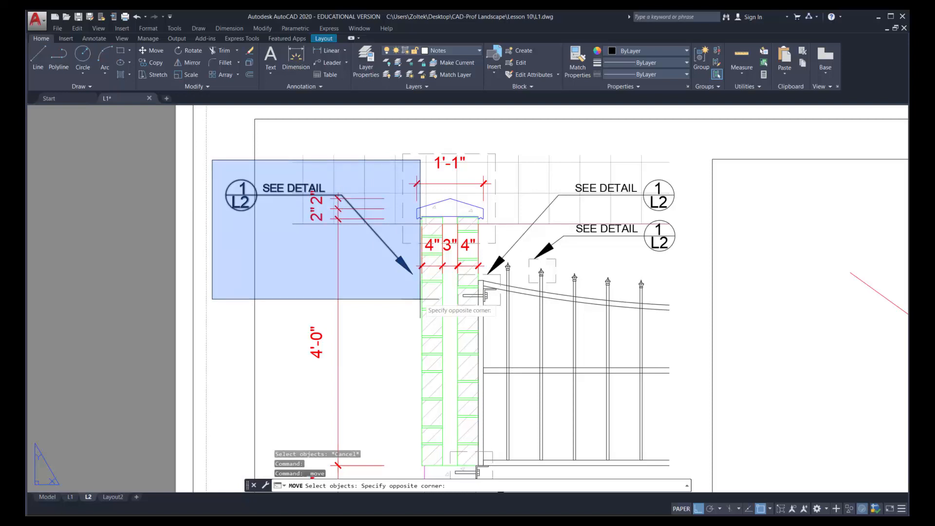
pyautogui.click(417, 298)
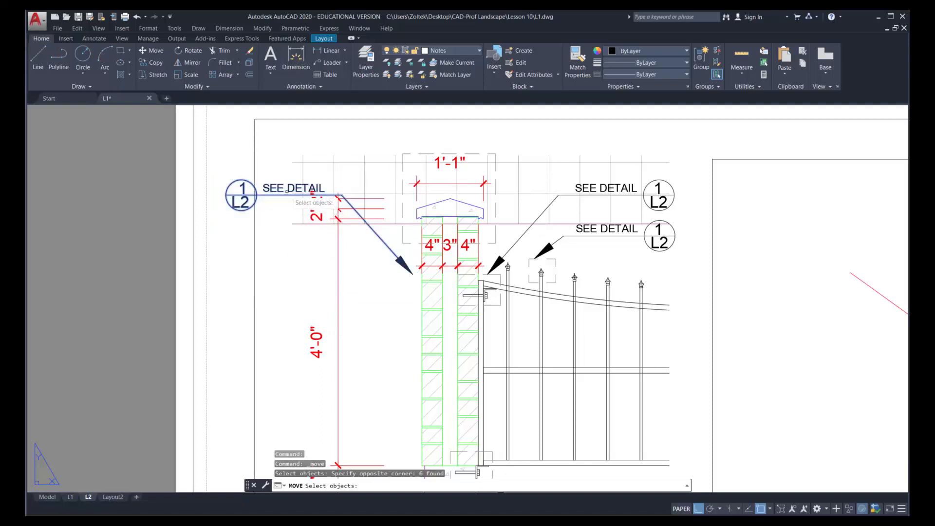
pyautogui.press('Return')
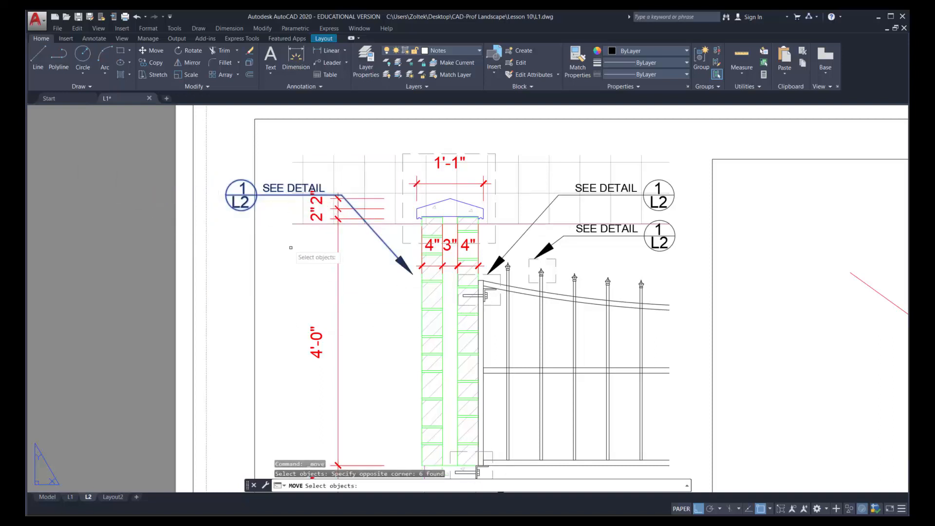
pyautogui.click(264, 223)
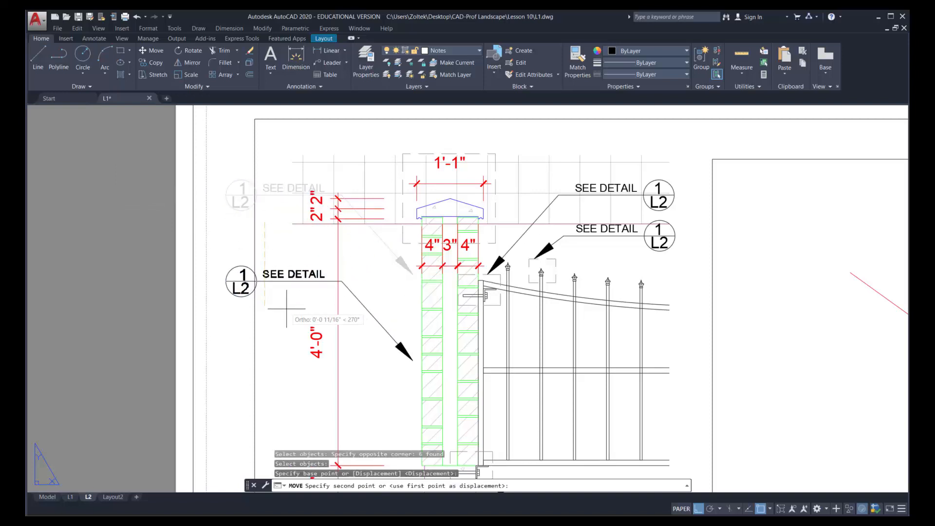
pyautogui.press('F8')
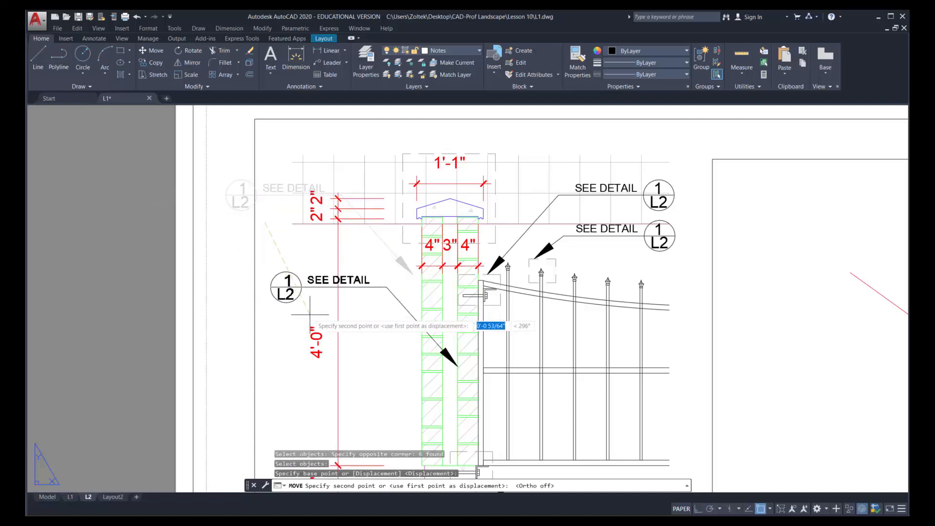
pyautogui.click(338, 304)
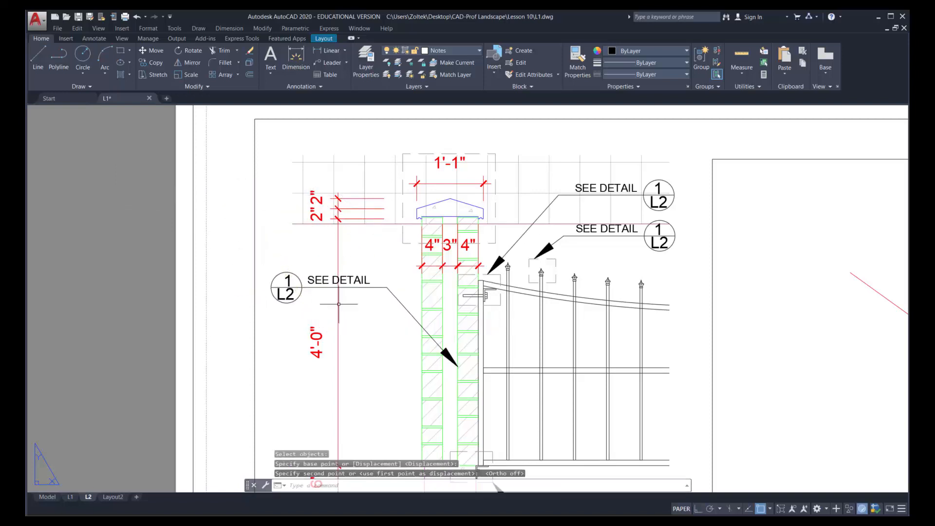
pyautogui.click(190, 51)
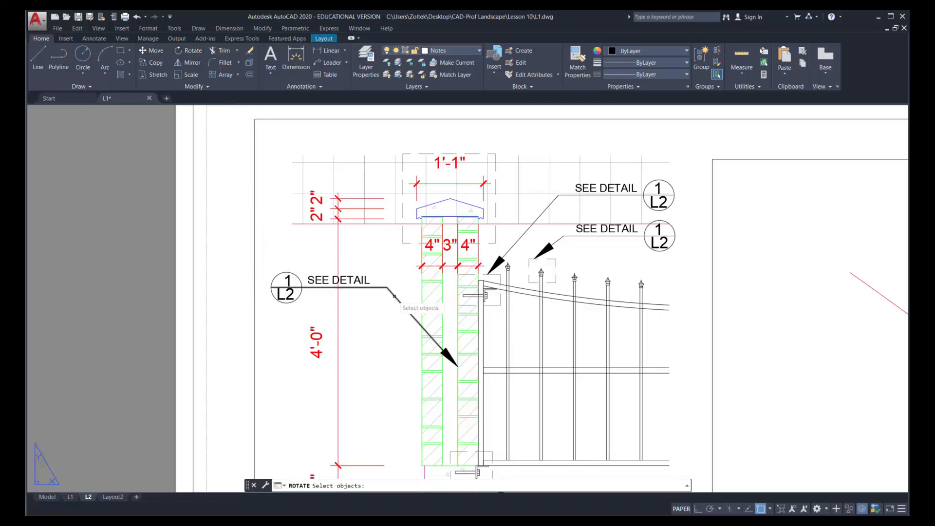
pyautogui.press('Escape')
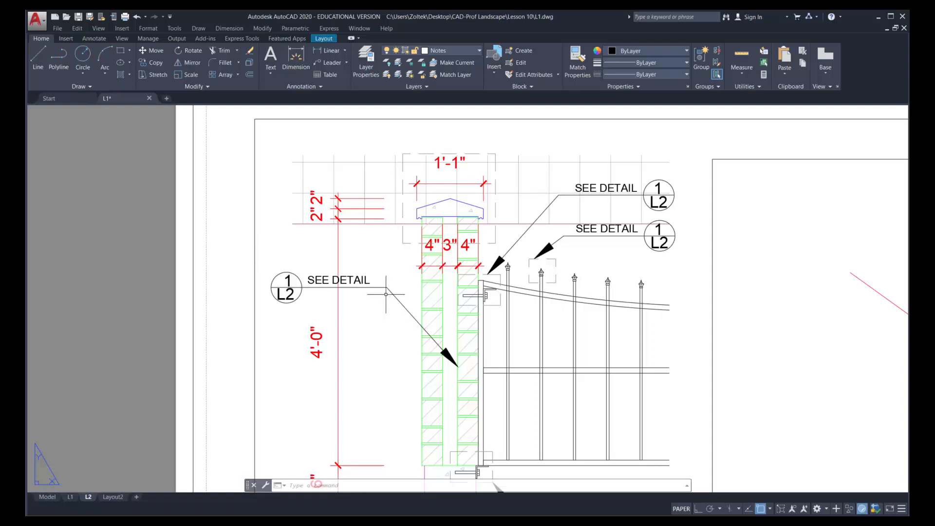
# Explode the mirrored SEE DETAIL callout's leader polyline into separate segments
pyautogui.press('Return')
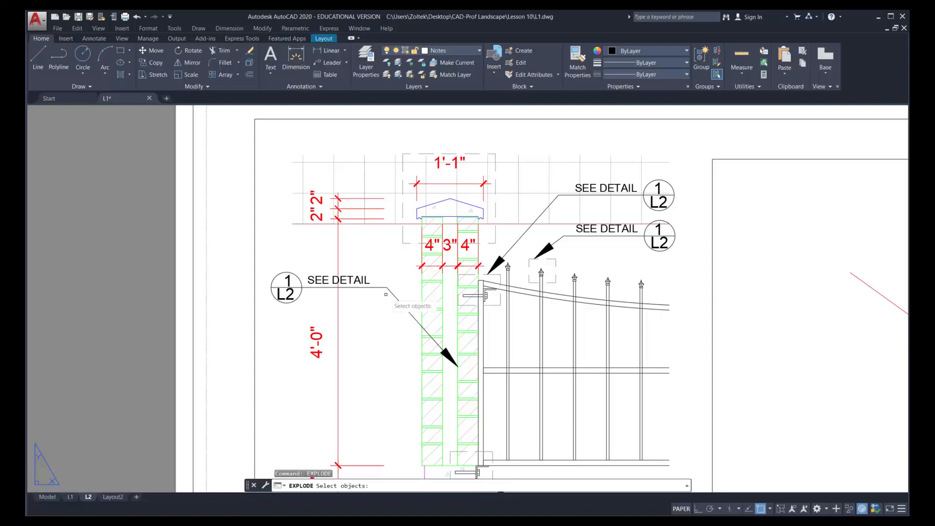
pyautogui.click(390, 291)
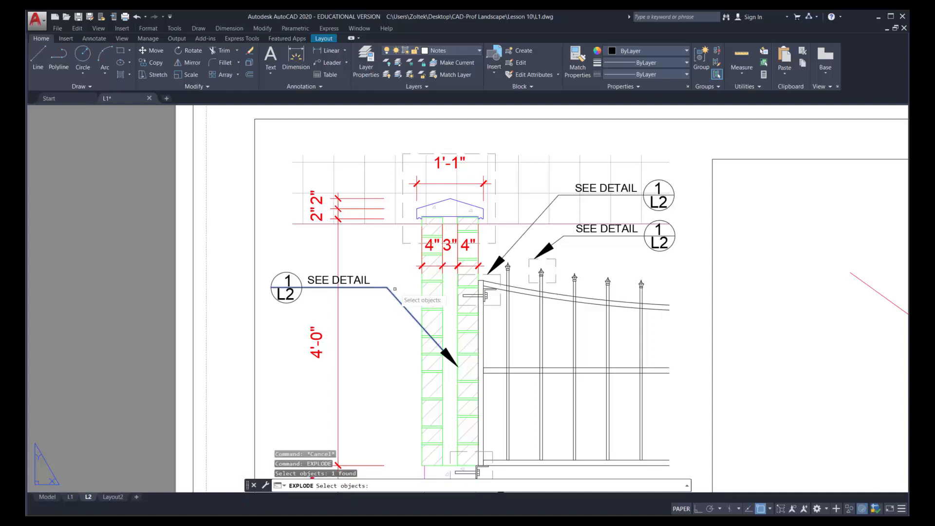
pyautogui.press('Return')
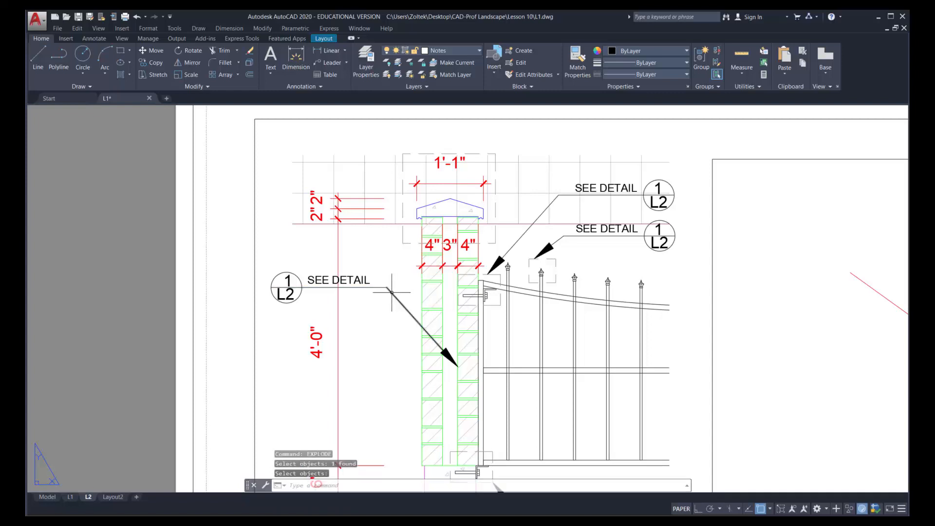
pyautogui.click(391, 292)
pyautogui.press('Escape')
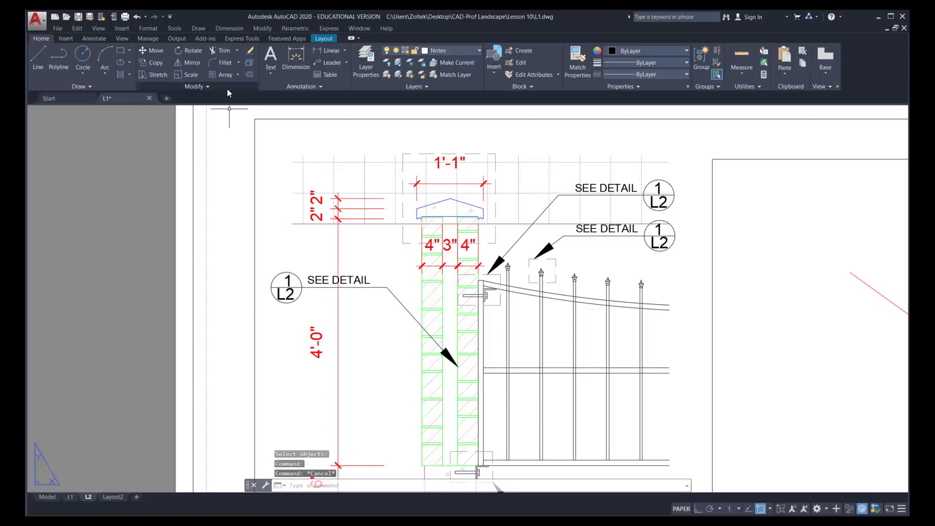
# Rotate the mirrored callout's diagonal leader segment and arrowhead about the leader's elbow so the arrow points up toward the column cap
pyautogui.click(190, 50)
pyautogui.click(438, 344)
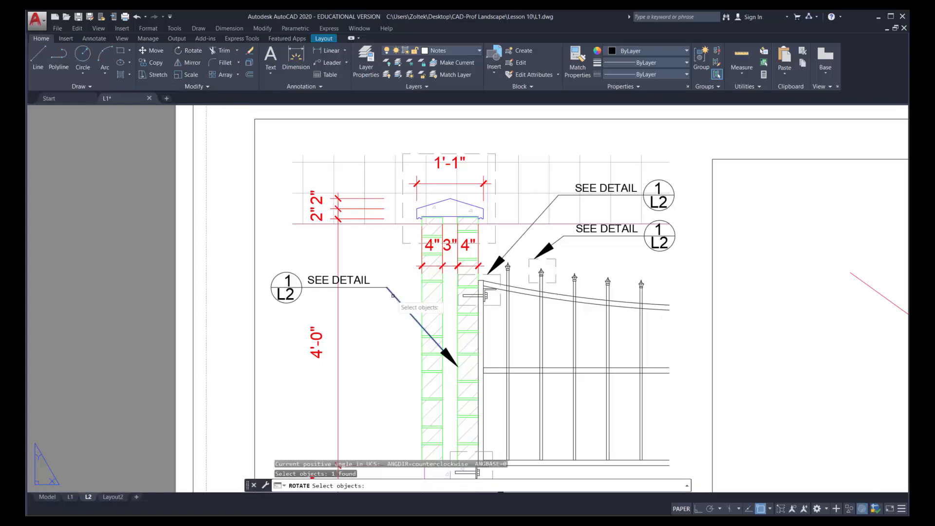
pyautogui.click(456, 364)
pyautogui.press('Return')
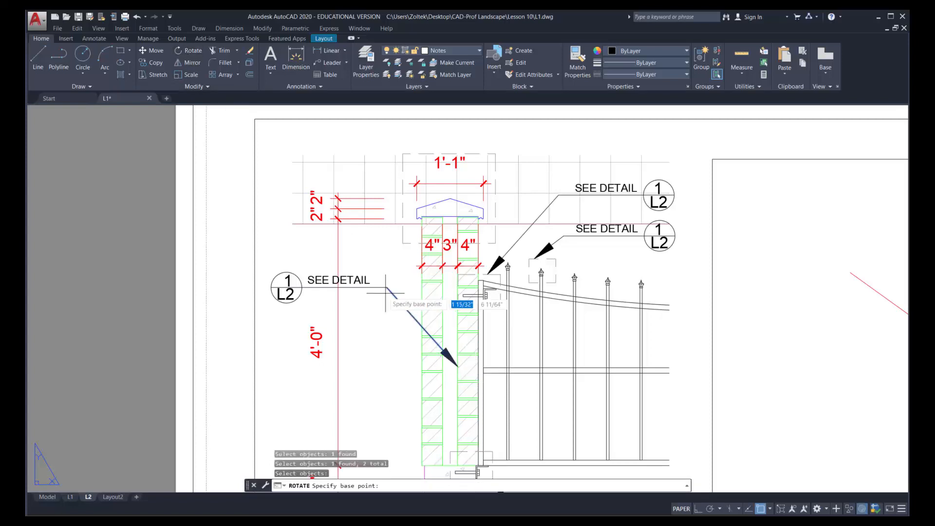
pyautogui.click(387, 288)
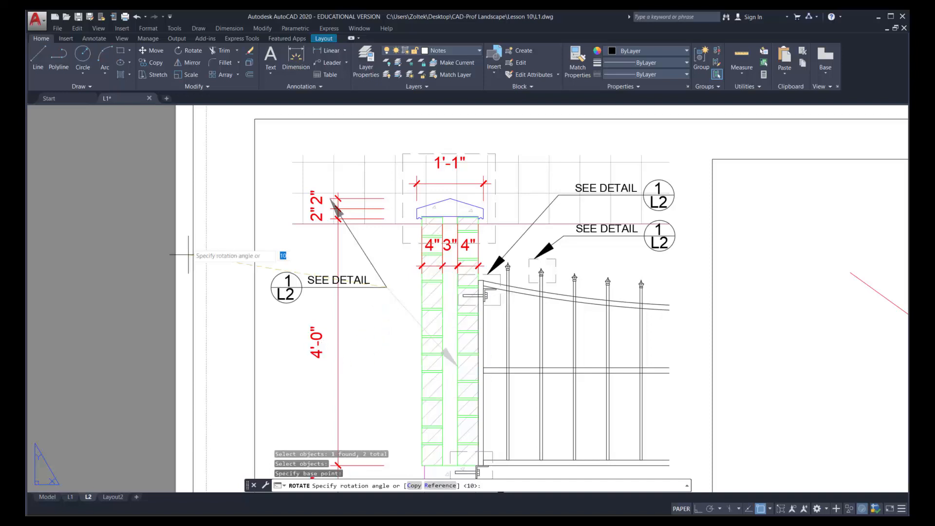
pyautogui.click(315, 150)
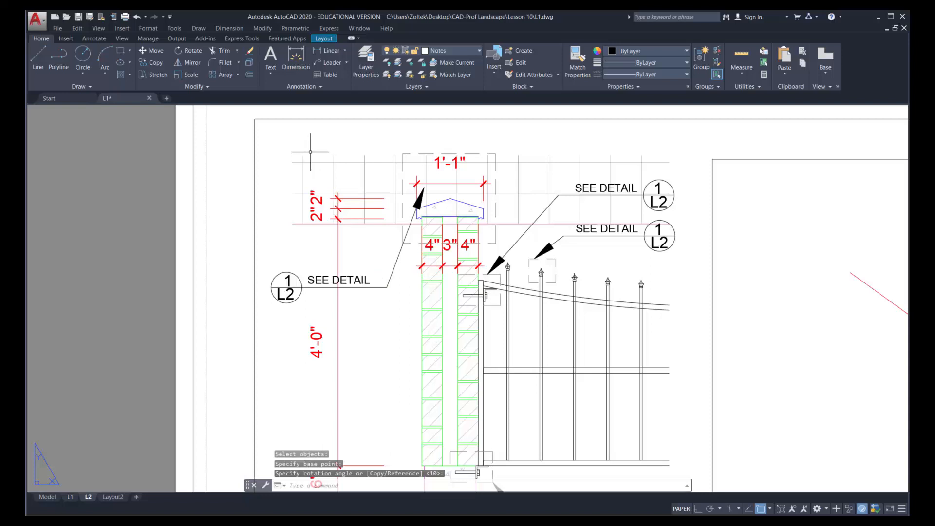
# Move the rotated leader segment and arrowhead so the arrow tip sits on the lower-left corner of the cap's dashed box
pyautogui.write('m')
pyautogui.press('Return')
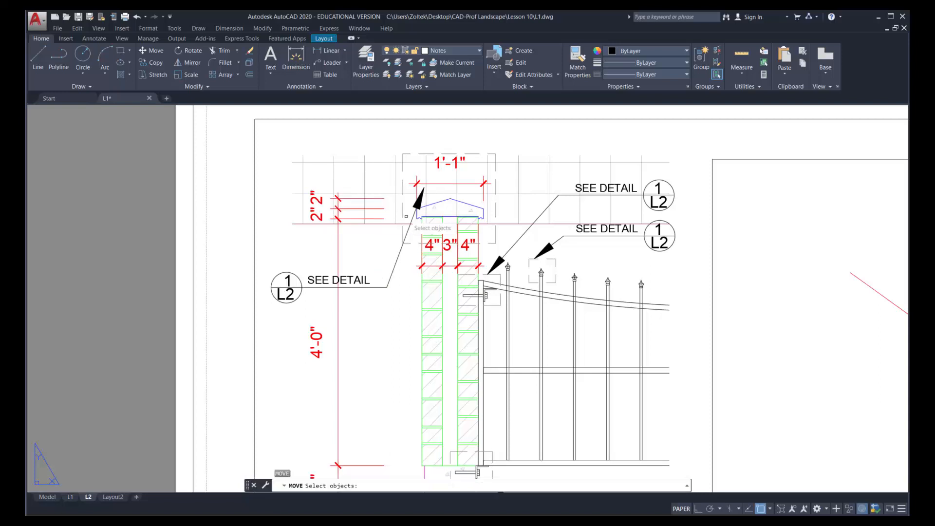
pyautogui.write('p')
pyautogui.press('Return')
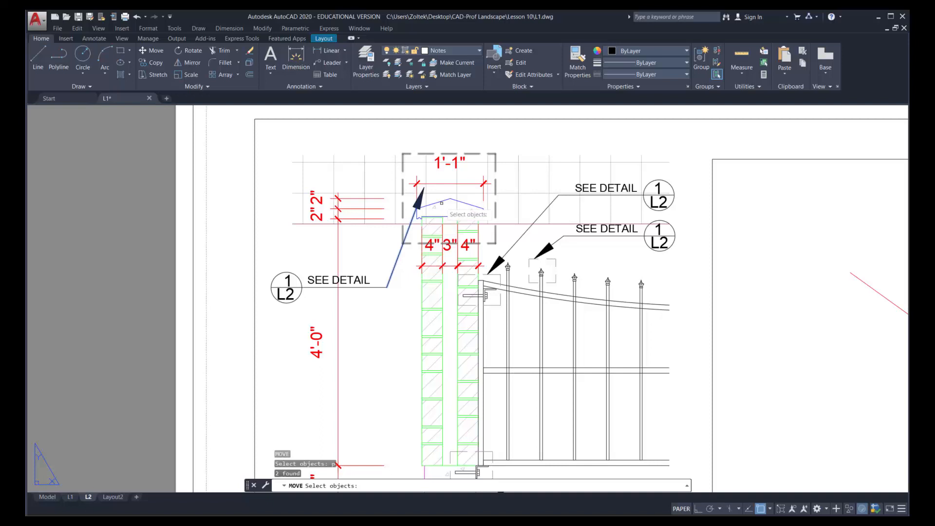
pyautogui.press('Return')
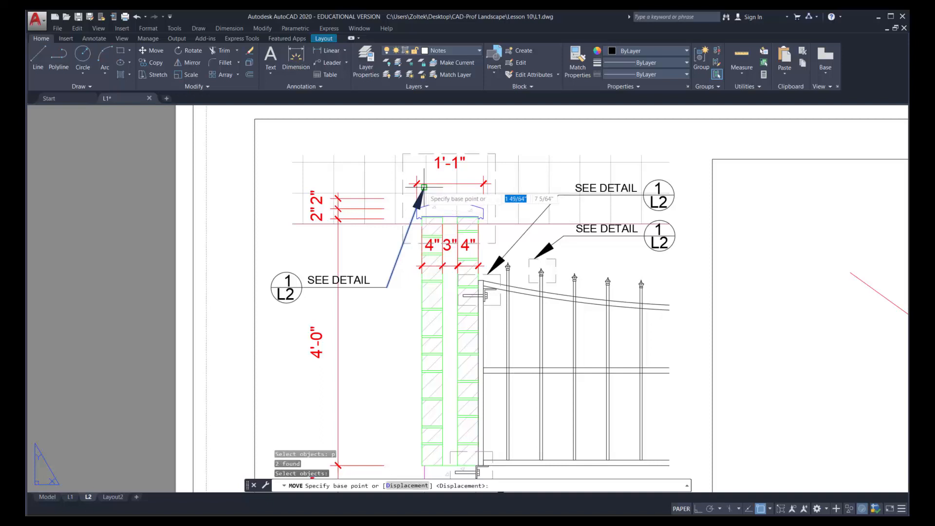
pyautogui.click(424, 187)
pyautogui.click(403, 243)
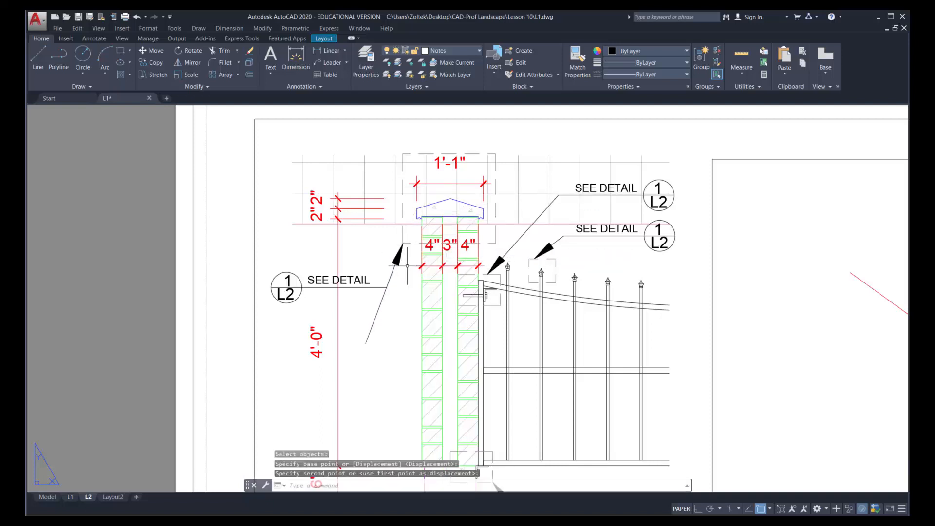
# Fillet the cap callout's slanted leader line with its horizontal line so they meet at a clean corner
pyautogui.click(229, 66)
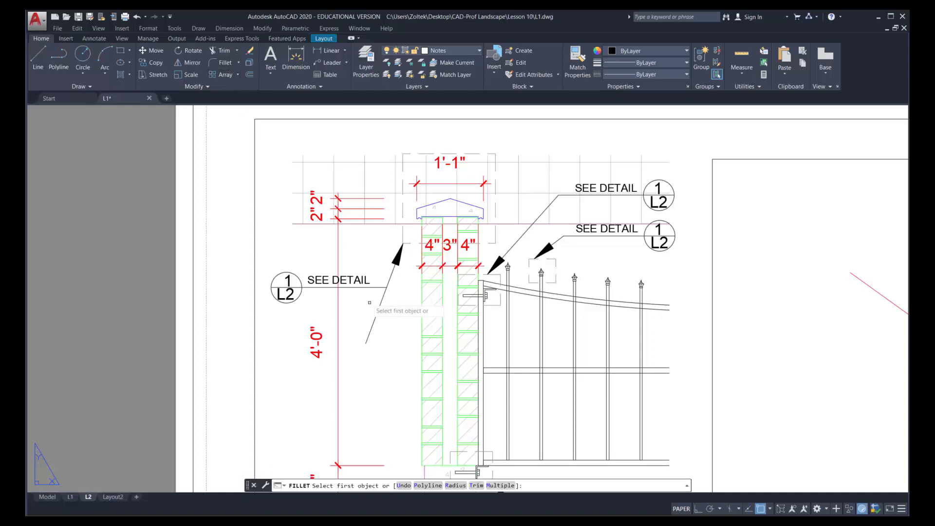
pyautogui.click(383, 295)
pyautogui.click(388, 282)
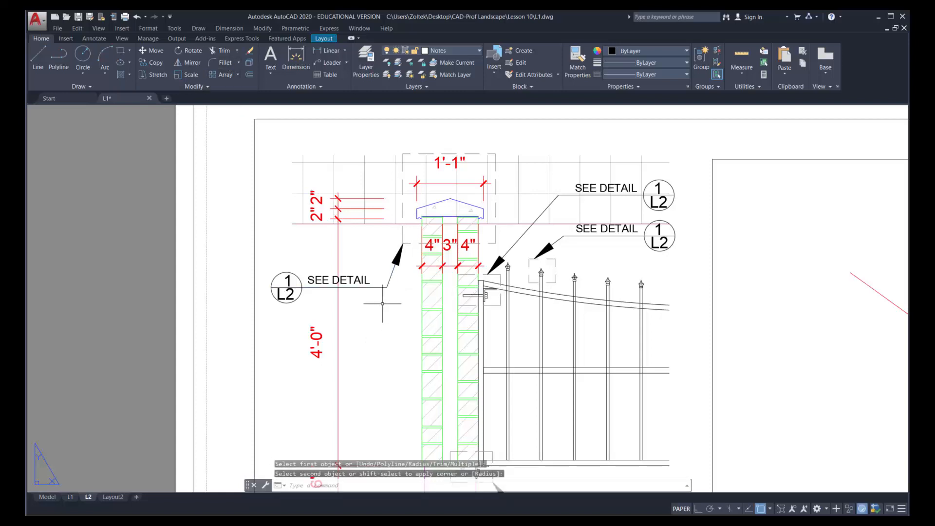
# Set the cap callout's sheet reference to L3 and the upper bracket callout to detail 2 on sheet L3
pyautogui.doubleClick(292, 295)
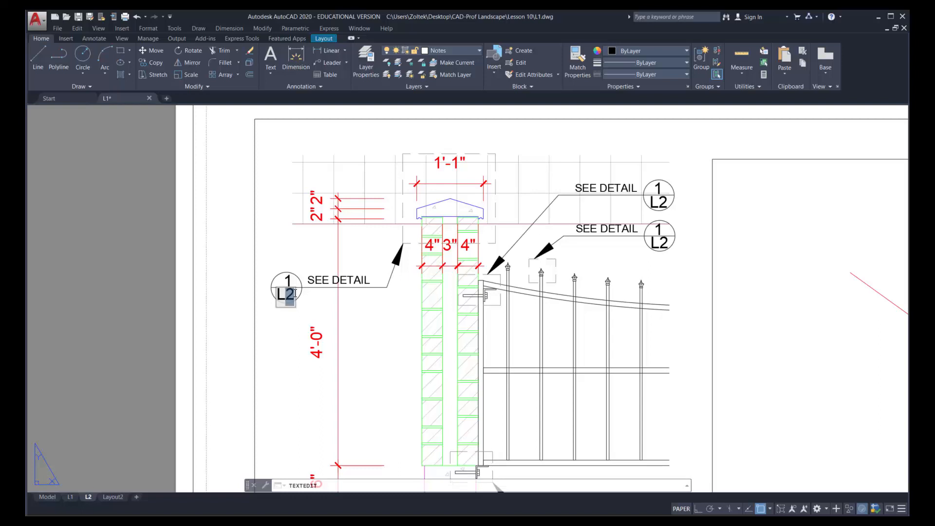
pyautogui.click(664, 189)
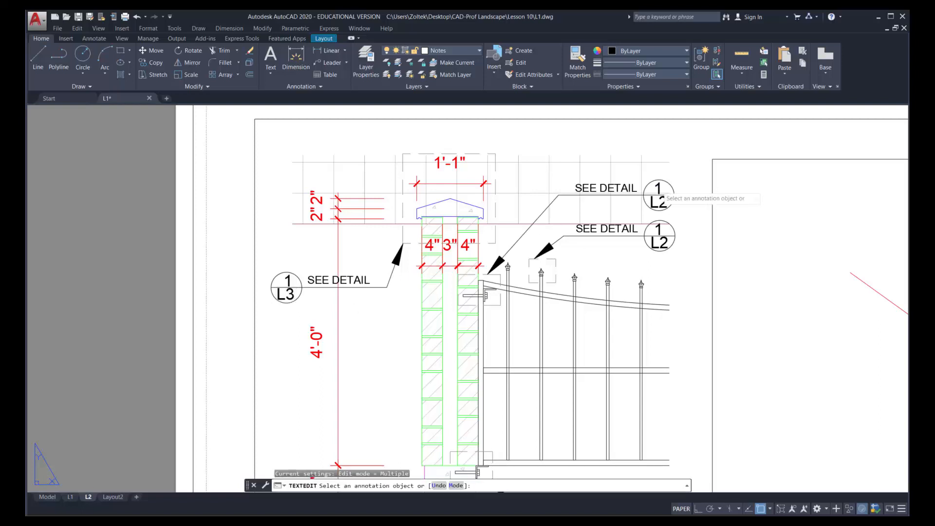
pyautogui.click(660, 191)
pyautogui.click(667, 209)
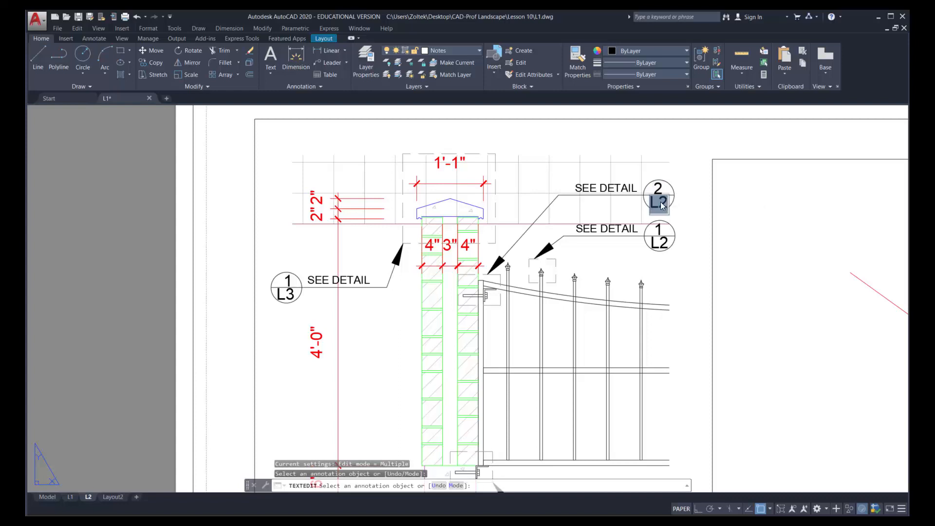
pyautogui.click(662, 201)
pyautogui.write('L3')
# Set the picket finial callout's detail number to 2
pyautogui.click(666, 229)
pyautogui.click(666, 233)
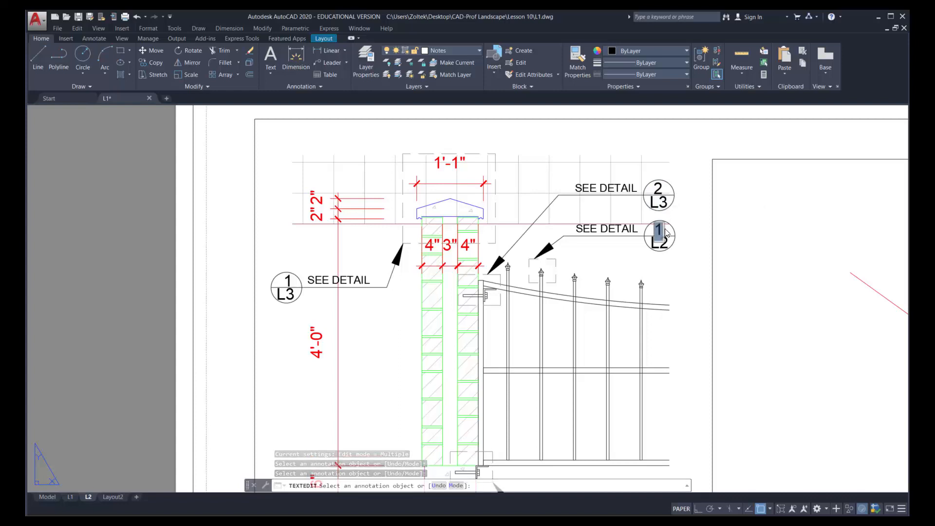
pyautogui.write('2')
pyautogui.click(666, 245)
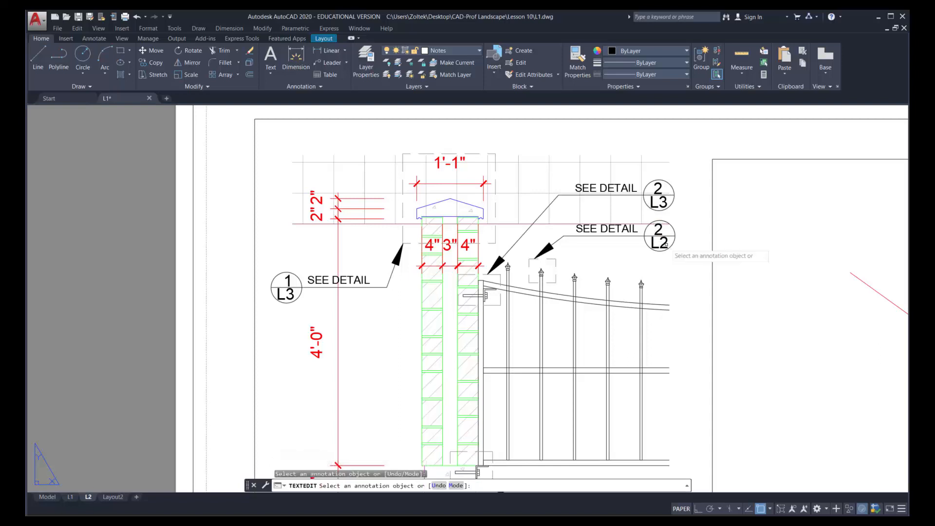
# Set the lower bracket callout to detail 3 on sheet L3
pyautogui.scroll(-1, 668, 264)
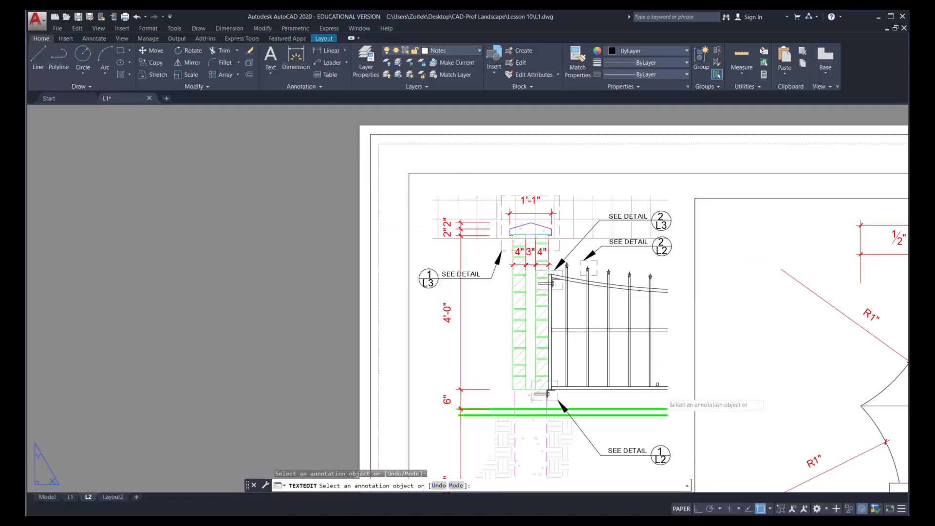
pyautogui.click(660, 451)
pyautogui.write('2')
pyautogui.click(685, 452)
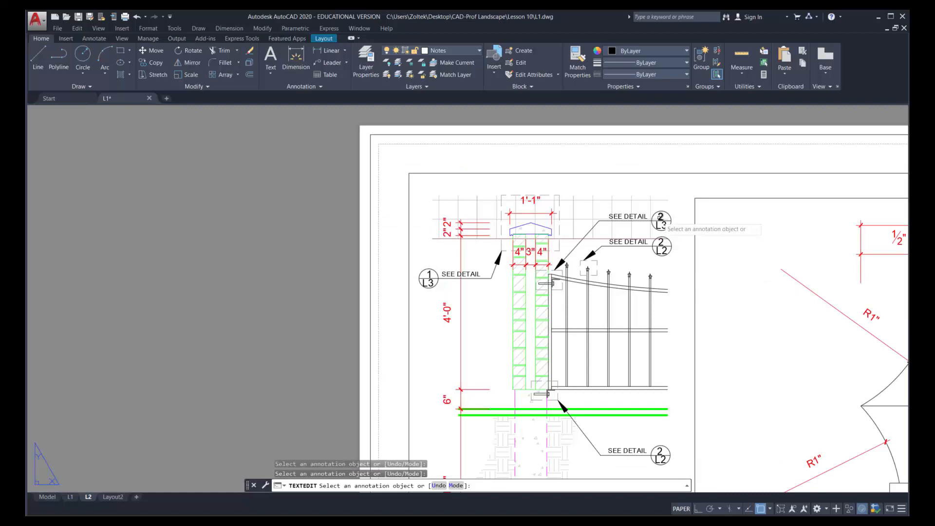
pyautogui.click(661, 452)
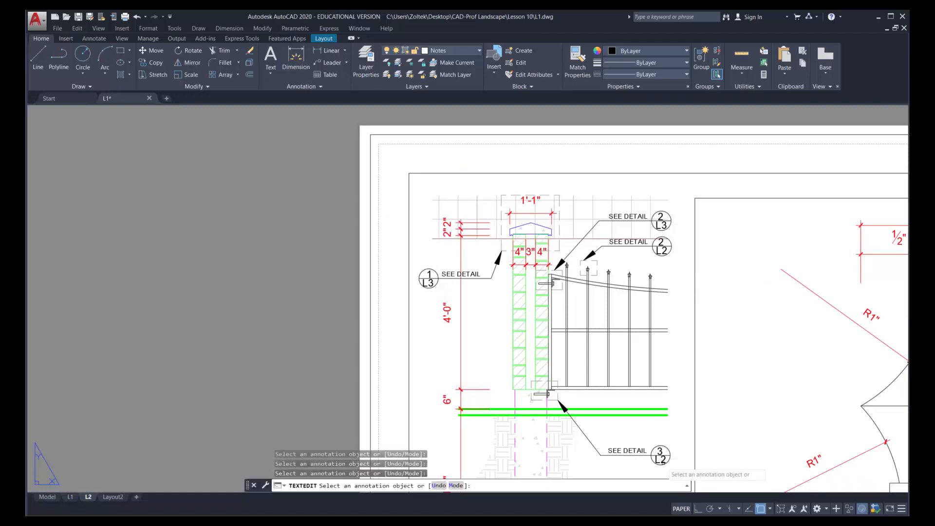
pyautogui.click(661, 460)
pyautogui.write('L3')
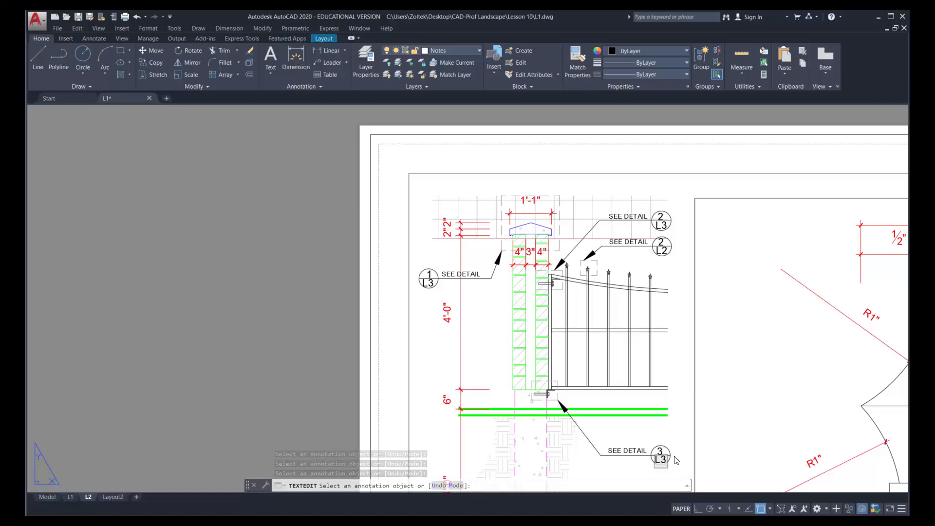
pyautogui.click(676, 460)
# Copy the complete PLAN title with its 1/L1 bubble and scale note from beside the sheet to below the column section's footing
pyautogui.scroll(-2, 676, 458)
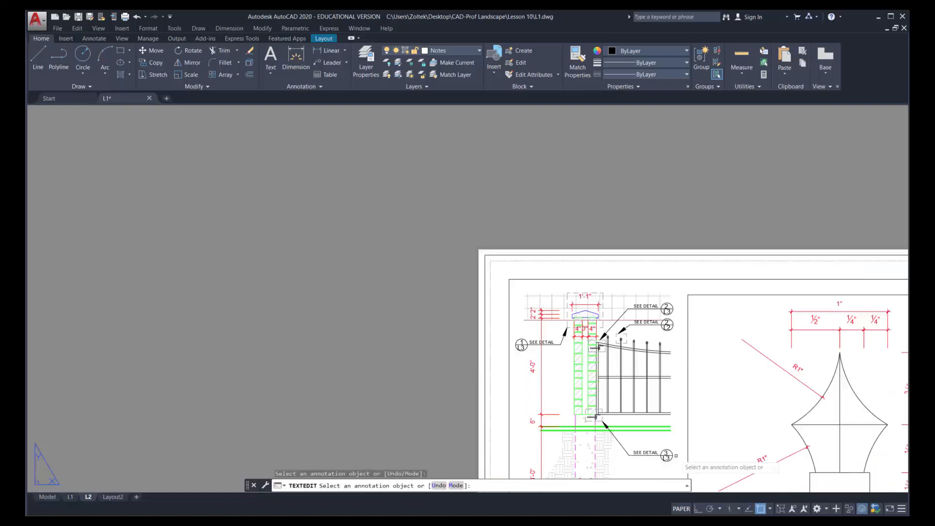
pyautogui.scroll(-2, 675, 456)
pyautogui.moveTo(689, 434); pyautogui.dragTo(524, 300, button='middle')
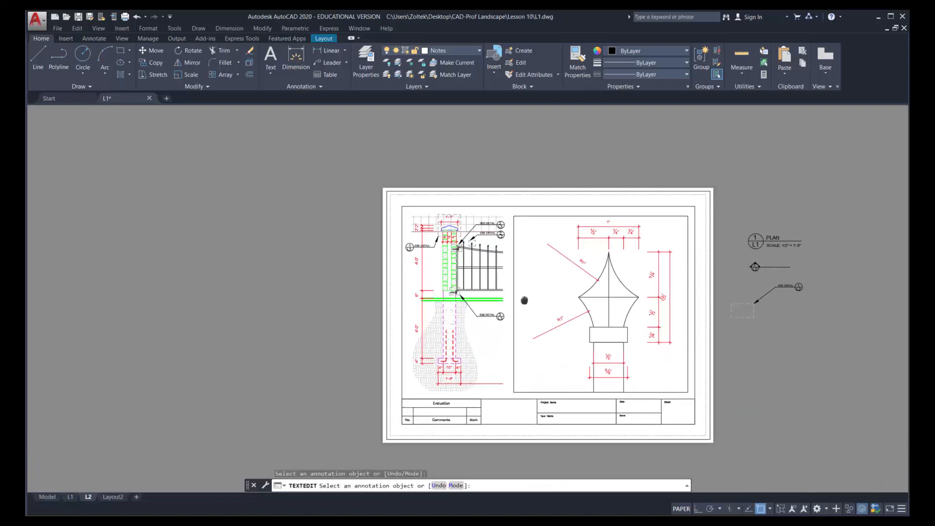
pyautogui.click(156, 63)
pyautogui.click(742, 226)
pyautogui.click(808, 255)
pyautogui.press('Return')
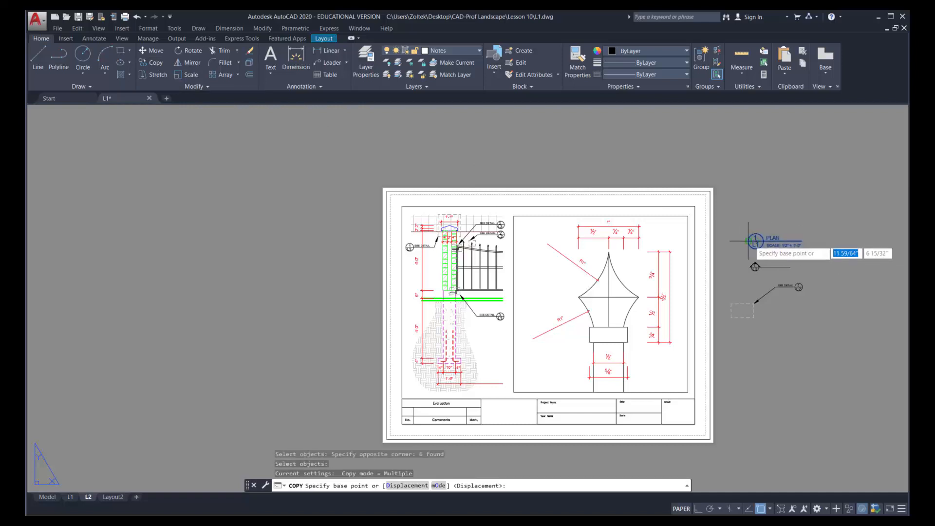
pyautogui.click(754, 240)
pyautogui.scroll(2, 409, 388)
pyautogui.scroll(2, 405, 389)
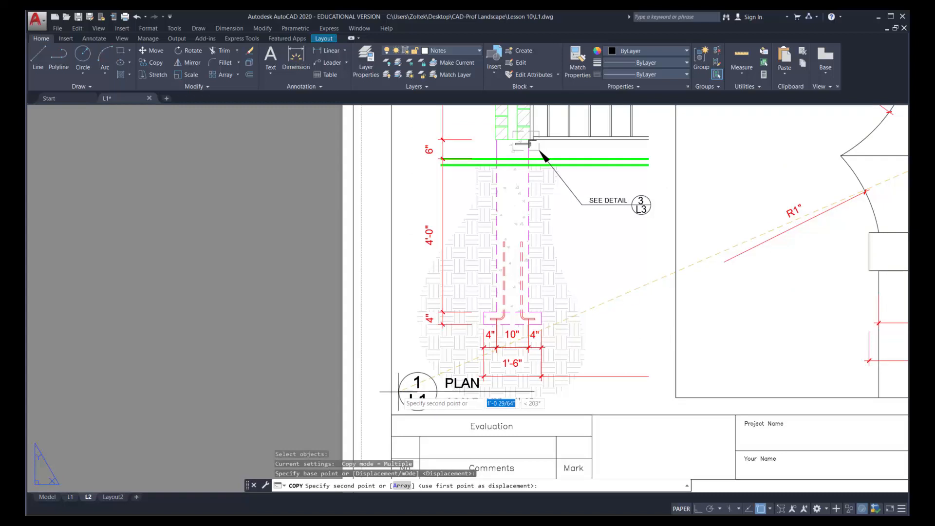
pyautogui.click(398, 392)
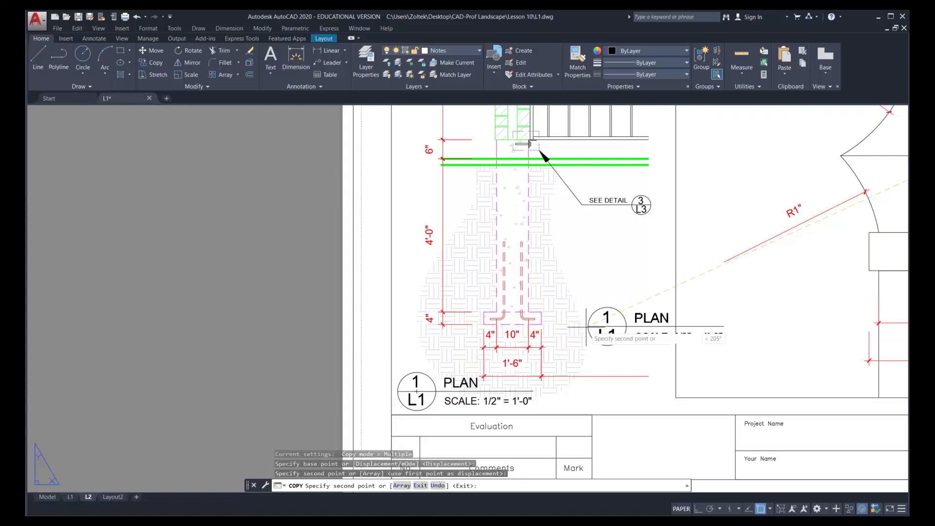
pyautogui.press('Escape')
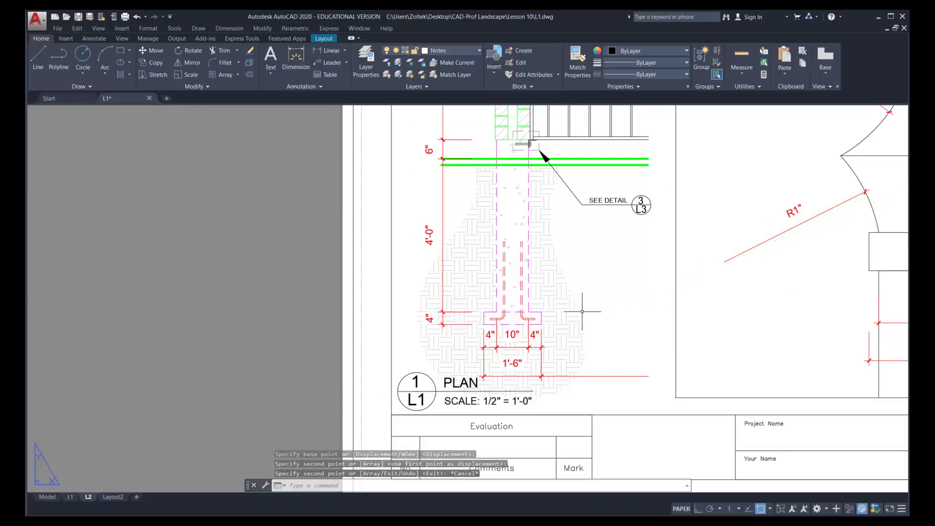
# Try to pan the column section upward inside its viewport
pyautogui.scroll(-5, 582, 297)
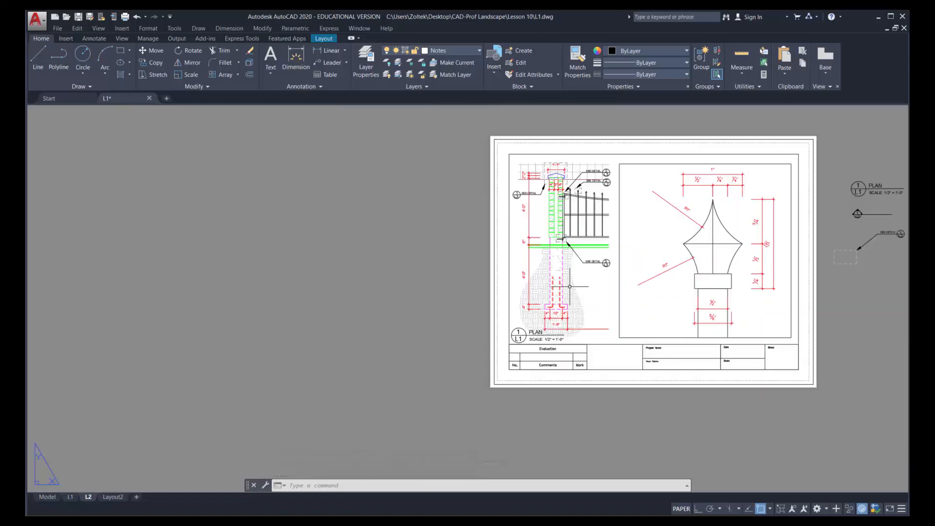
pyautogui.doubleClick(576, 278)
pyautogui.moveTo(576, 279); pyautogui.dragTo(576, 256, button='middle')
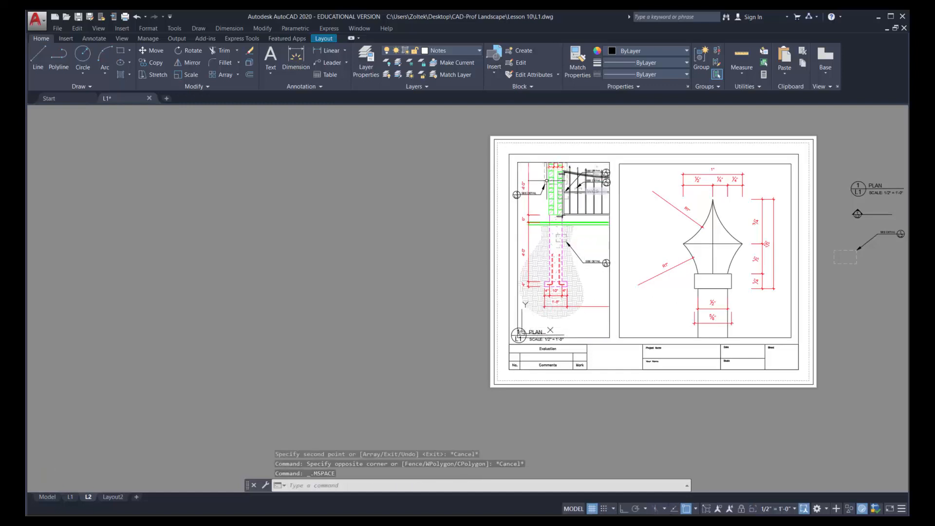
pyautogui.press('Escape')
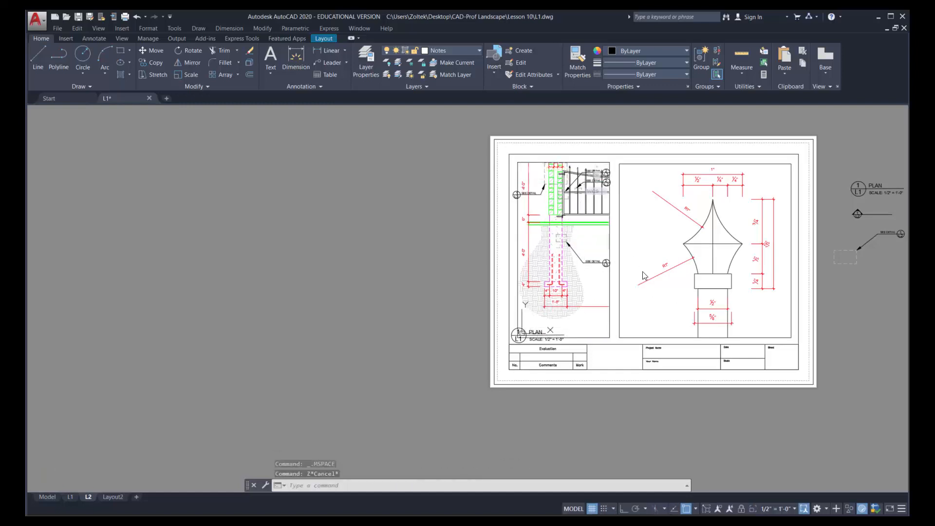
pyautogui.hotkey('ctrl', 'z')
# Turn on the Vport layer and return to paper space
pyautogui.click(442, 51)
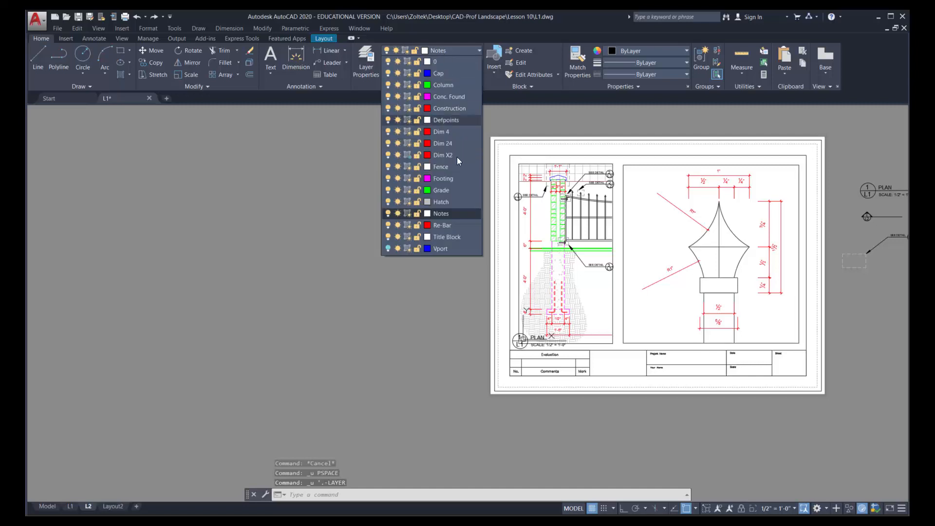
pyautogui.click(388, 248)
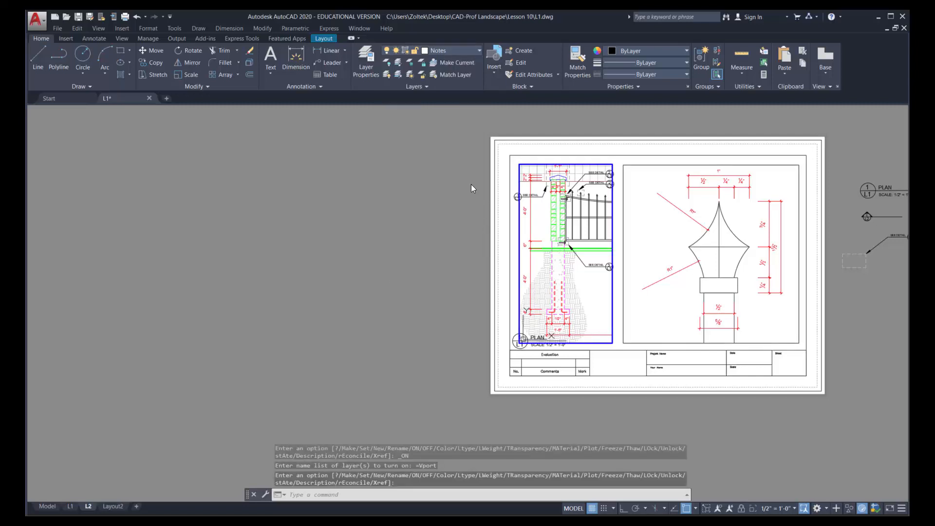
pyautogui.doubleClick(471, 184)
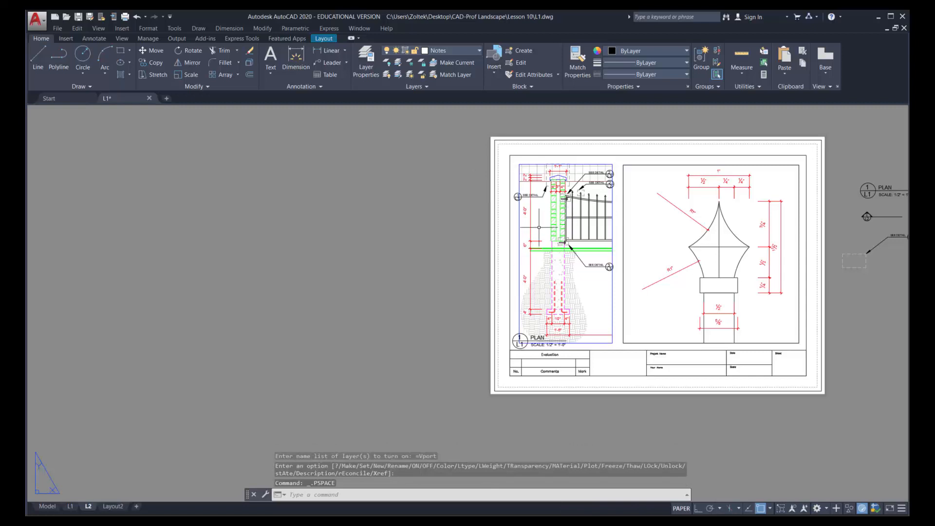
# Move the column section's viewport together with its SEE DETAIL callouts and dashed boxes straight up on the sheet, clear of the PLAN title
pyautogui.click(158, 50)
pyautogui.click(618, 279)
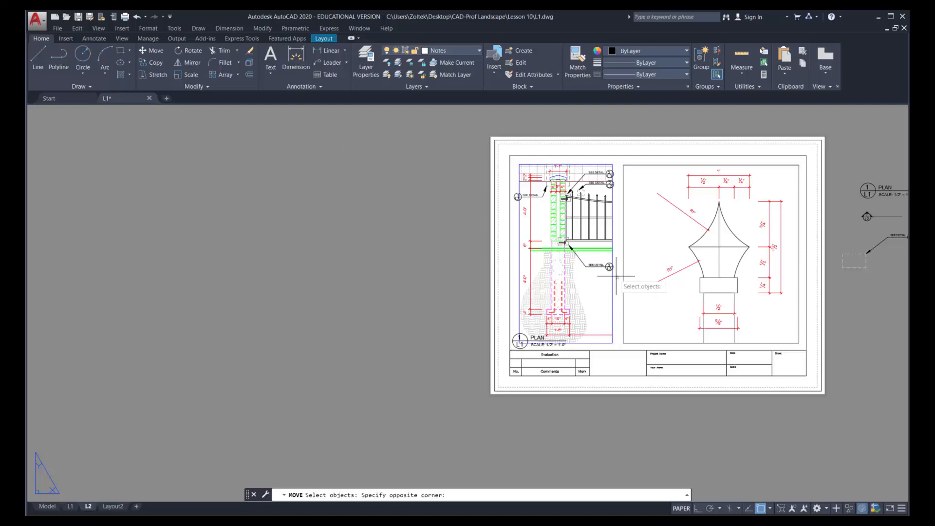
pyautogui.click(514, 166)
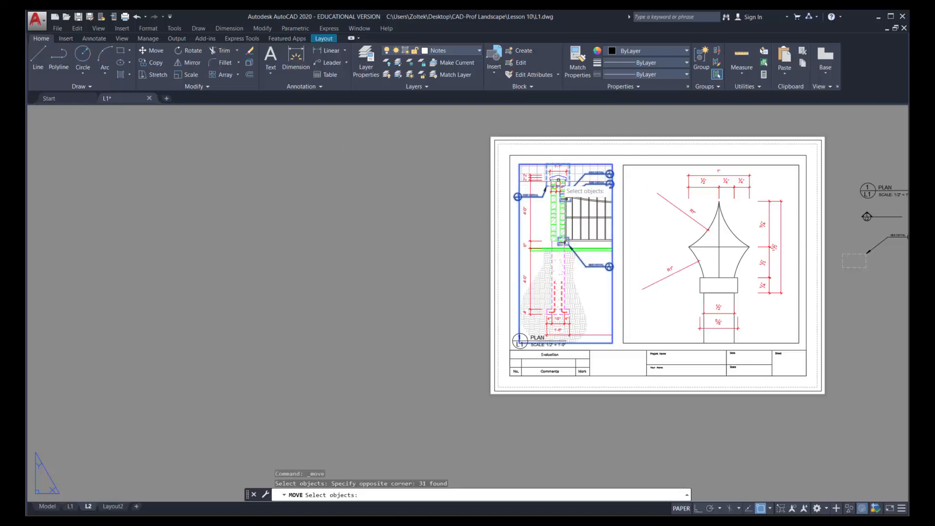
pyautogui.scroll(4, 566, 144)
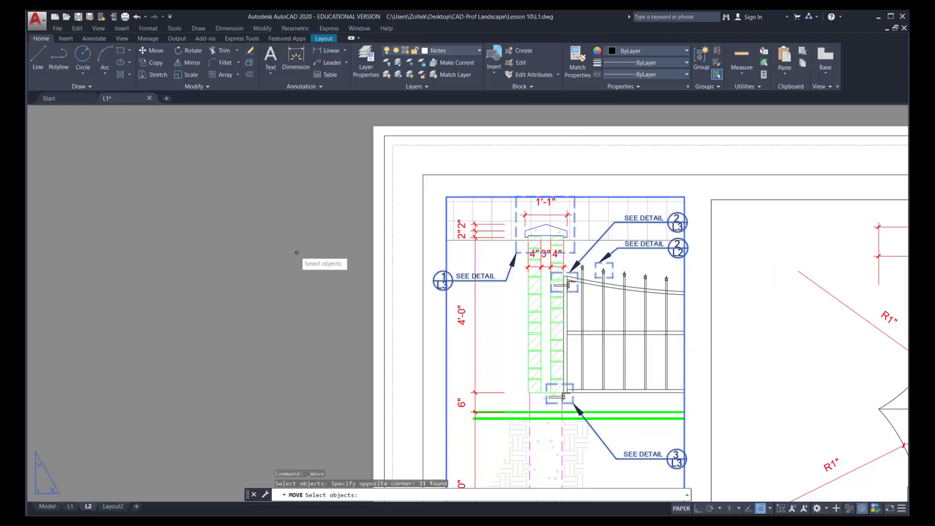
pyautogui.press('Return')
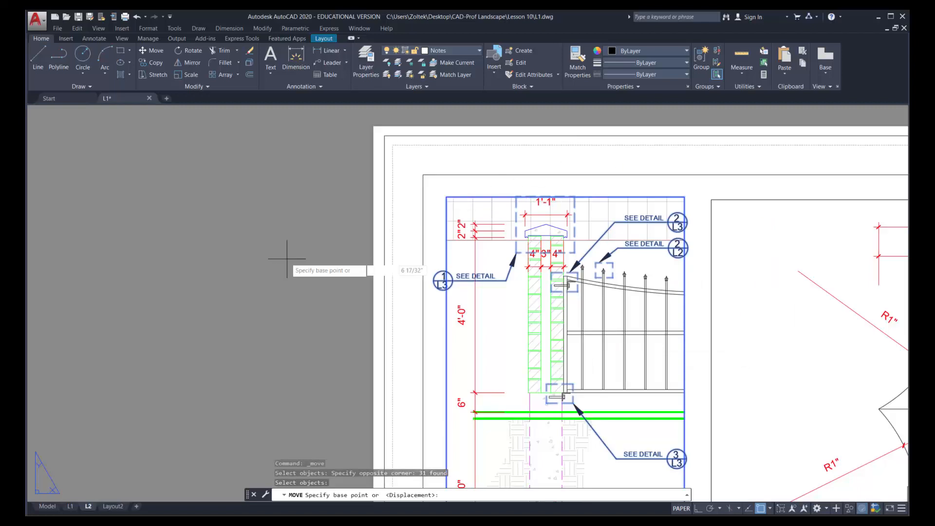
pyautogui.click(288, 255)
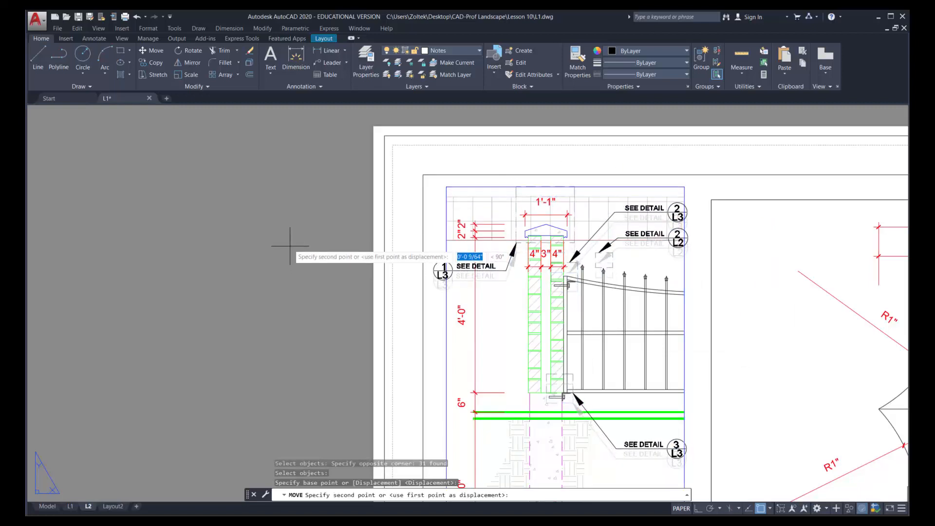
pyautogui.click(289, 242)
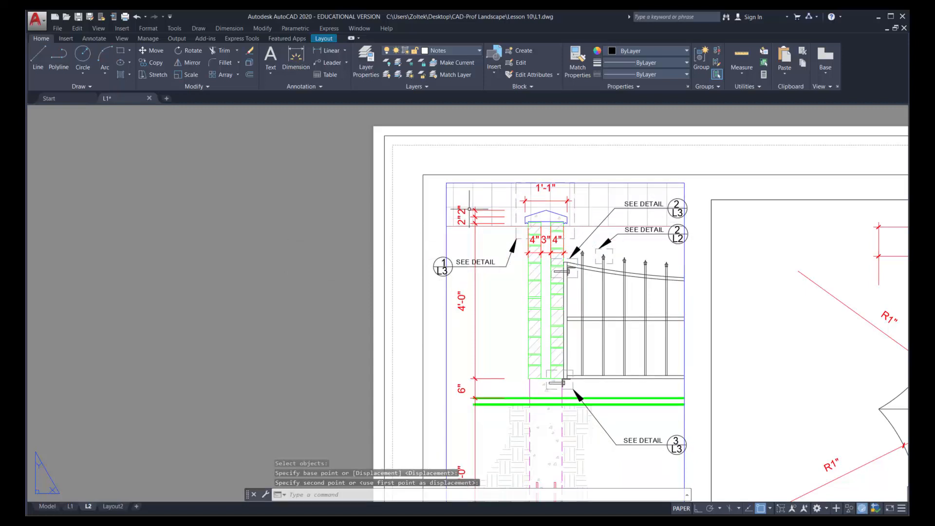
pyautogui.scroll(-2, 536, 246)
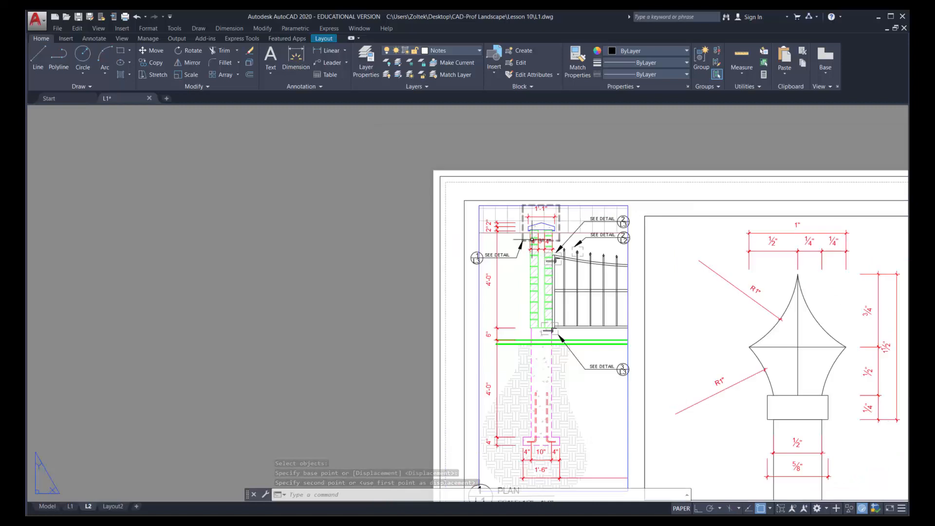
pyautogui.scroll(-2, 532, 242)
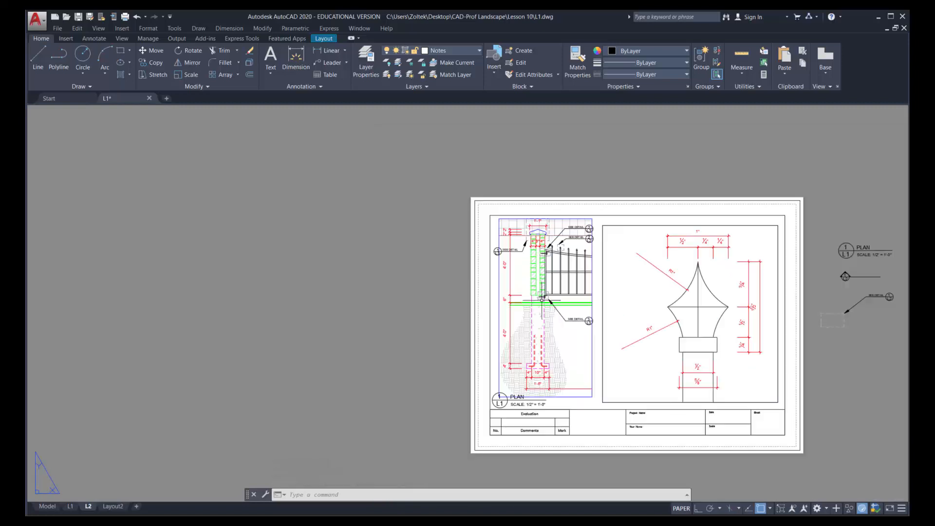
# Turn off the Vport layer to hide the column section's viewport border
pyautogui.click(478, 51)
pyautogui.click(387, 249)
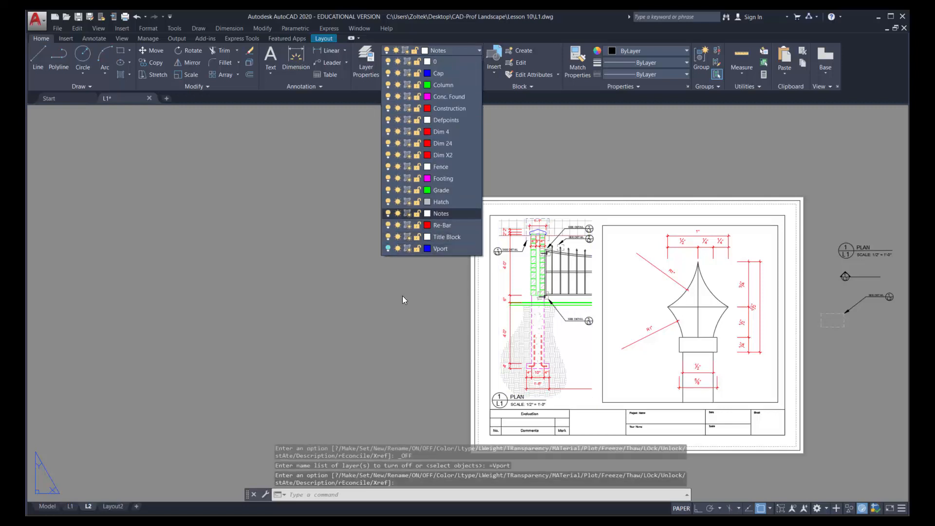
pyautogui.click(402, 296)
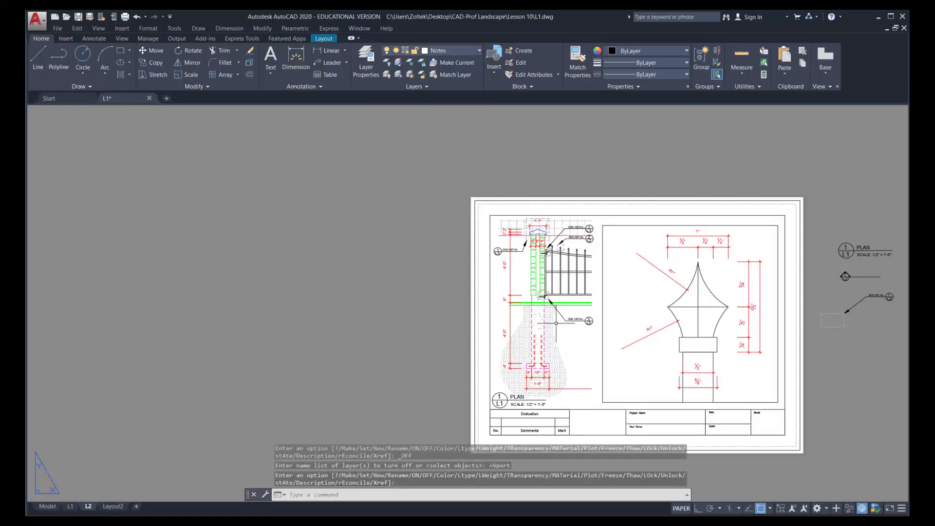
# Change the title text below the column section from PLAN to PILASTER SECTION DETAIL
pyautogui.scroll(2, 518, 414)
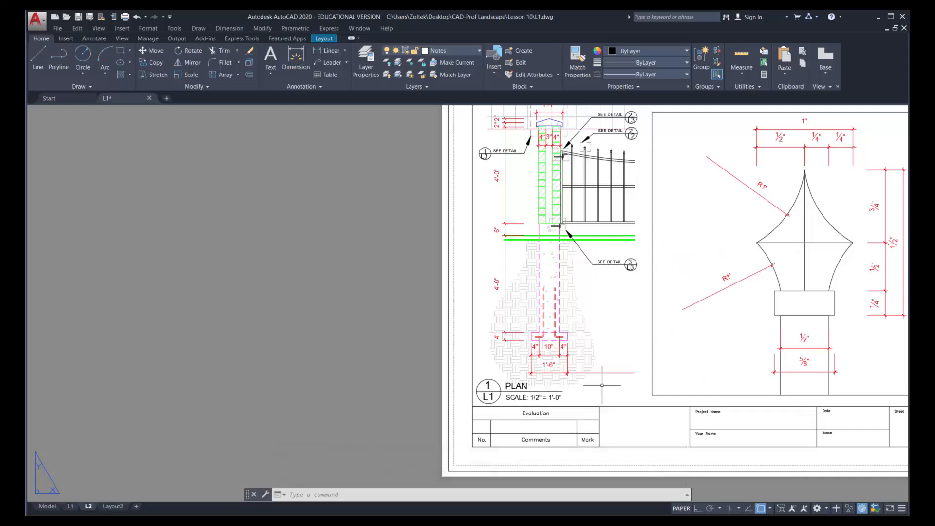
pyautogui.doubleClick(520, 387)
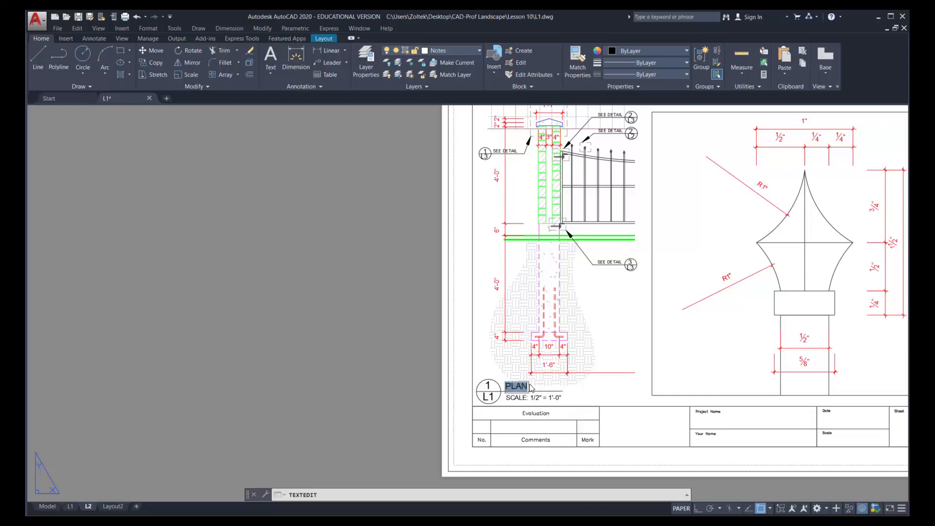
pyautogui.write('Pl')
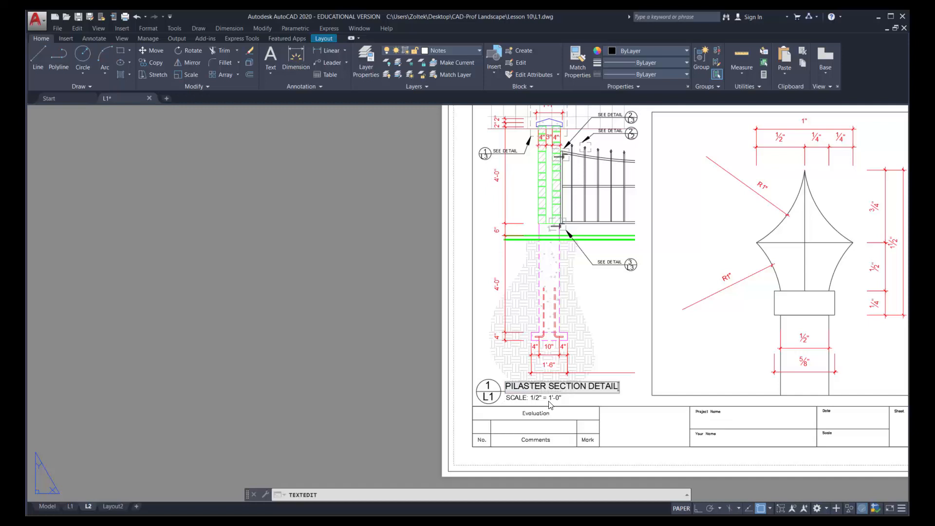
pyautogui.press('Return')
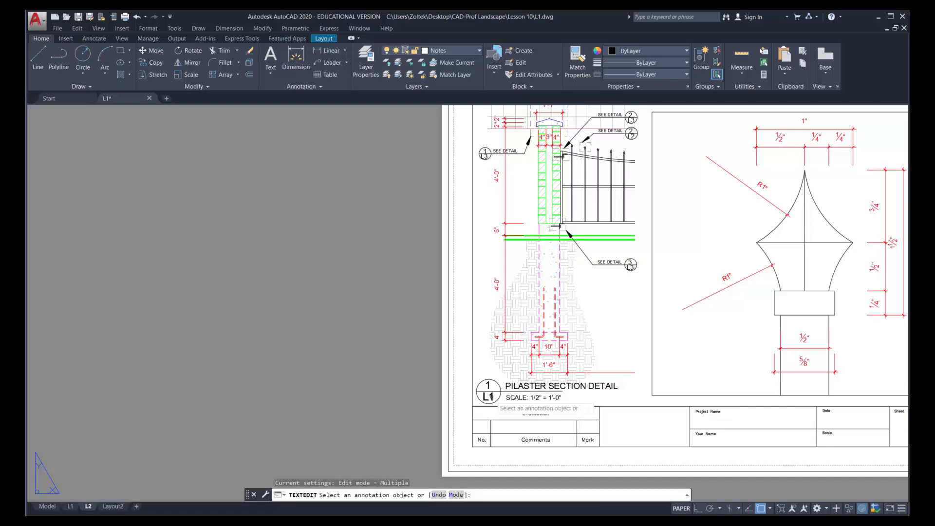
pyautogui.press('Escape')
# Set the sheet reference in the pilaster section title's bubble to L2
pyautogui.doubleClick(489, 397)
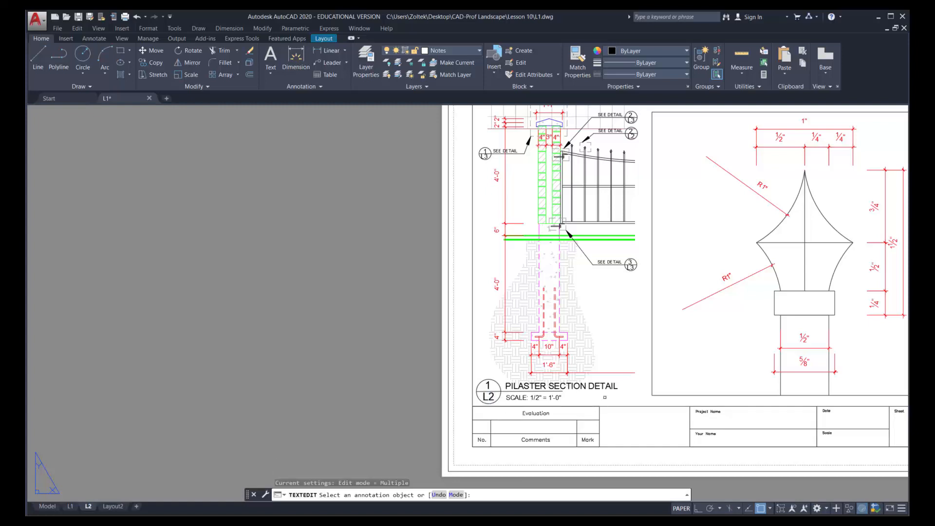
pyautogui.scroll(-3, 716, 355)
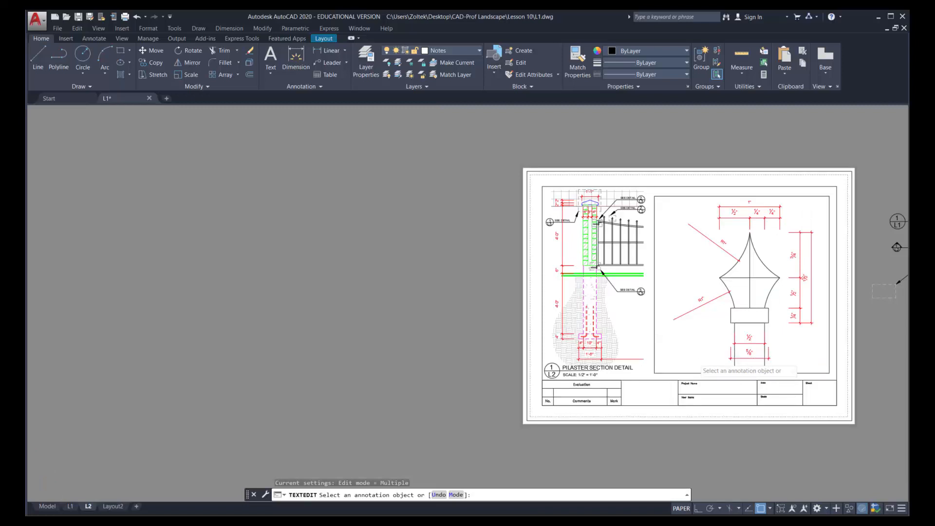
pyautogui.press('Escape')
# Try to raise the lower edge of the finial detail's frame by its midpoint grip, and undo the stretch
pyautogui.scroll(2, 694, 360)
pyautogui.hotkey('ctrl', 'z')
pyautogui.hotkey('ctrl', 'z')
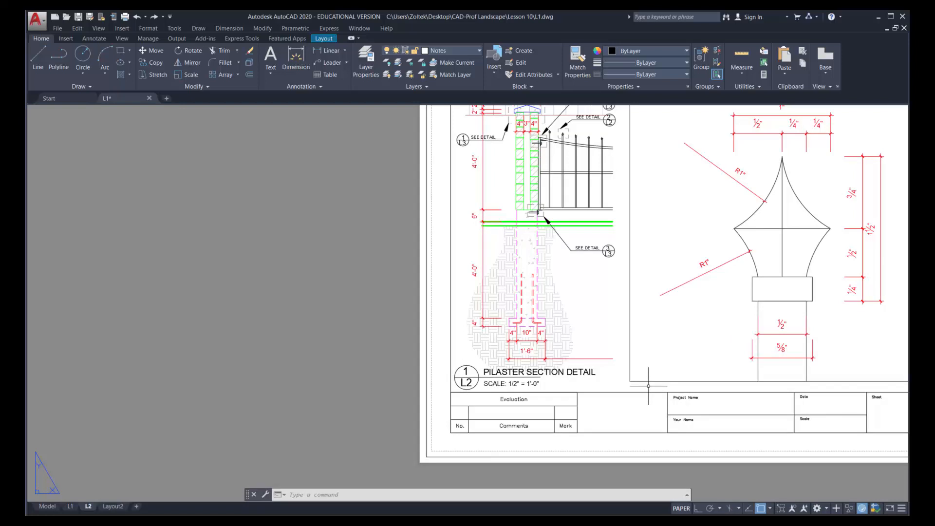
pyautogui.scroll(-4, 648, 386)
pyautogui.moveTo(663, 372); pyautogui.dragTo(483, 319, button='middle')
pyautogui.scroll(4, 483, 319)
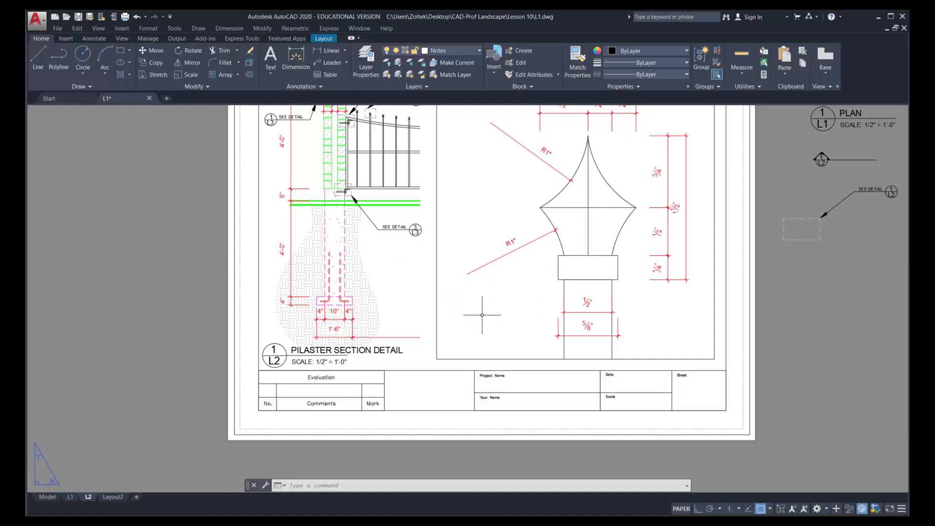
pyautogui.click(487, 359)
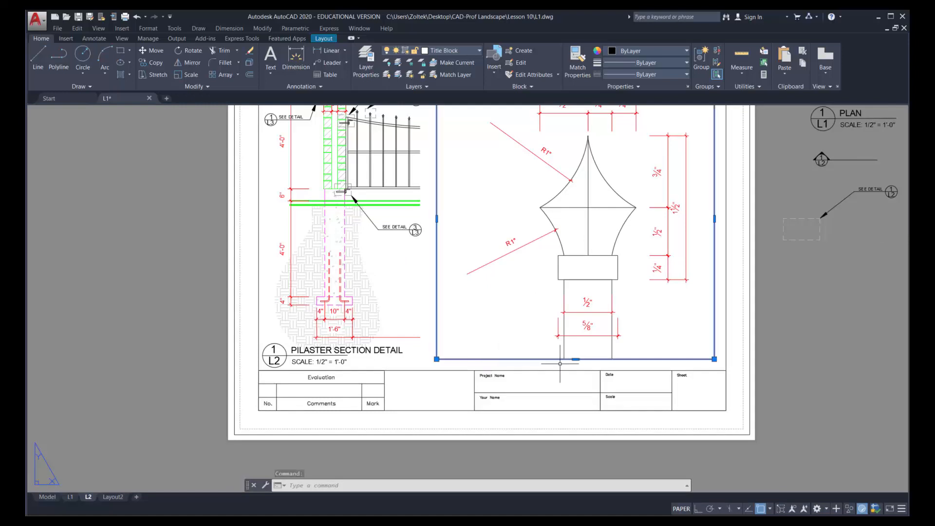
pyautogui.click(576, 359)
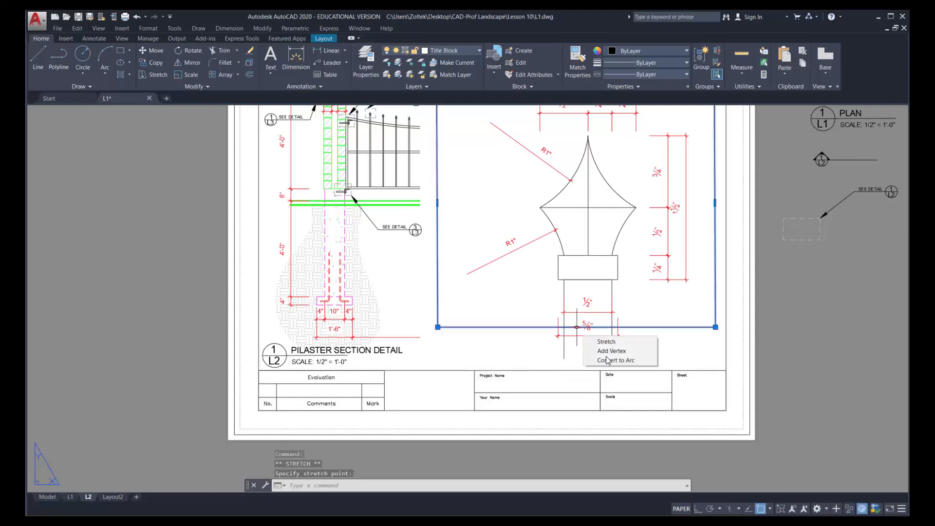
pyautogui.hotkey('ctrl', 'z')
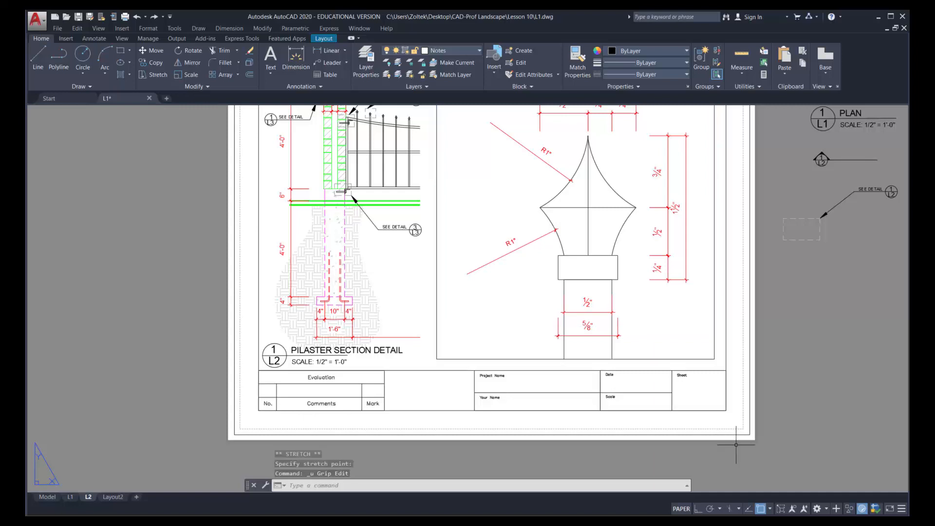
# Turn on the Vport layer to show the column section's viewport border
pyautogui.click(478, 53)
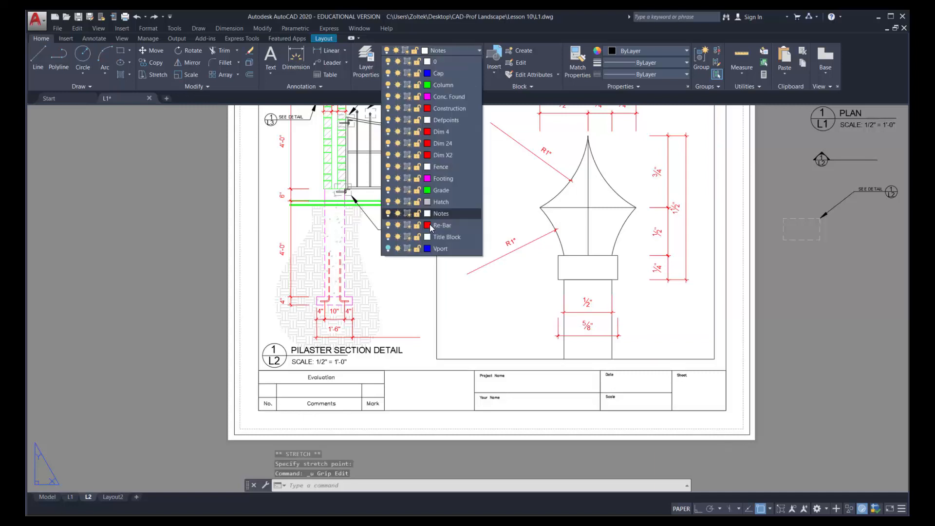
pyautogui.click(388, 248)
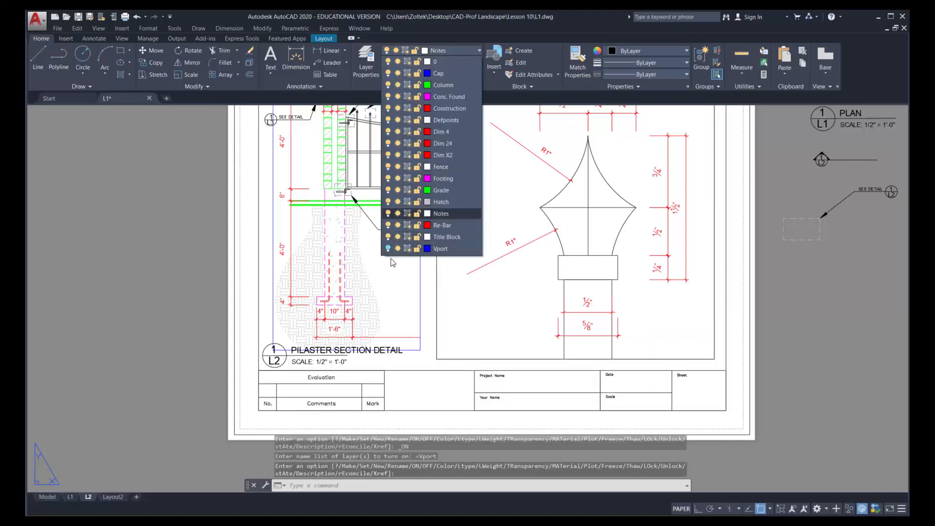
pyautogui.click(427, 307)
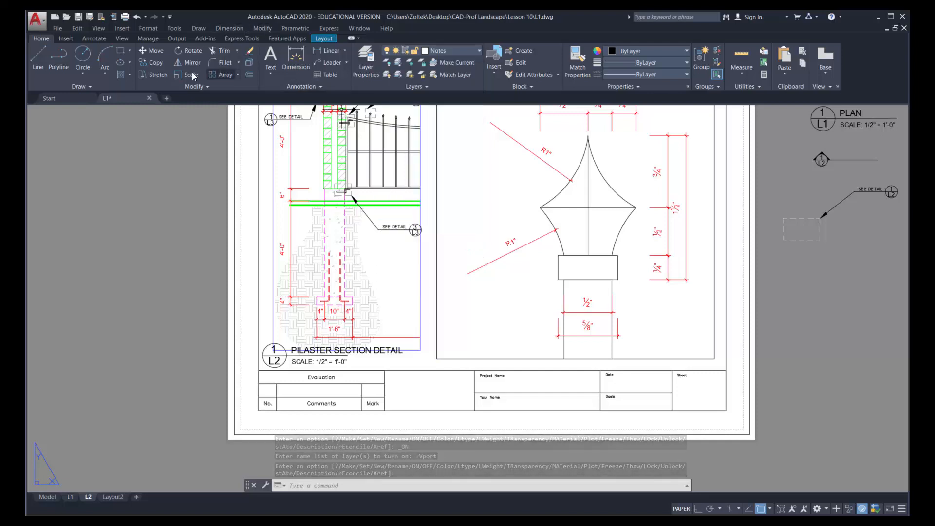
# Stretch the lower edge of the finial detail's frame straight up about 21/64" with Ortho on, and turn off the Vport layer
pyautogui.click(160, 76)
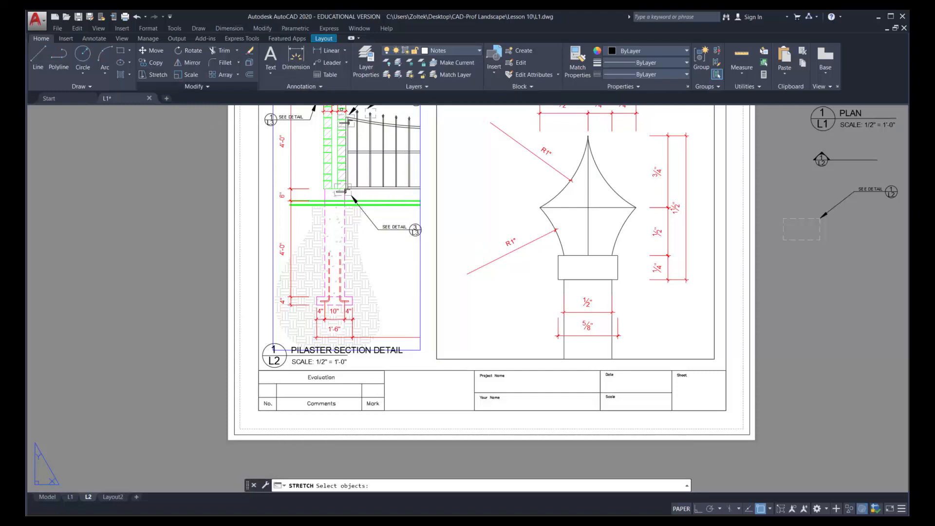
pyautogui.click(720, 363)
pyautogui.click(415, 335)
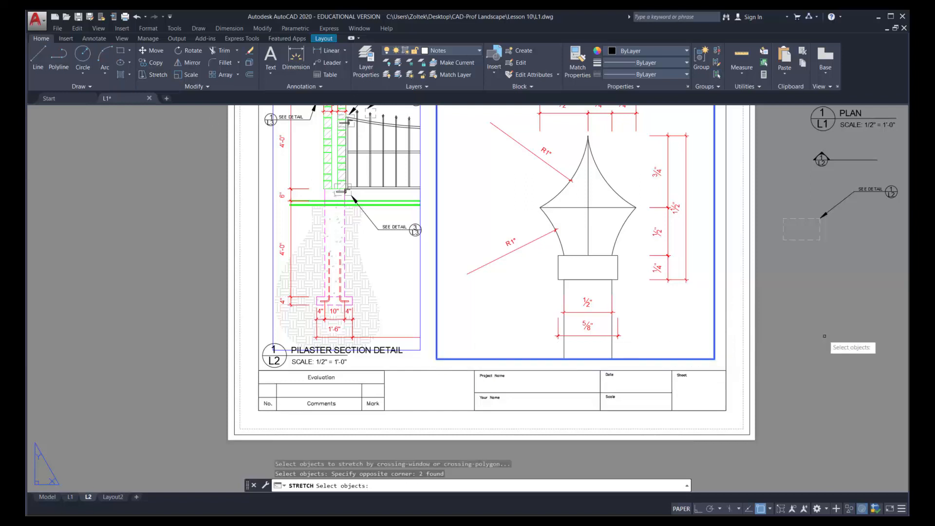
pyautogui.press('Return')
pyautogui.click(823, 337)
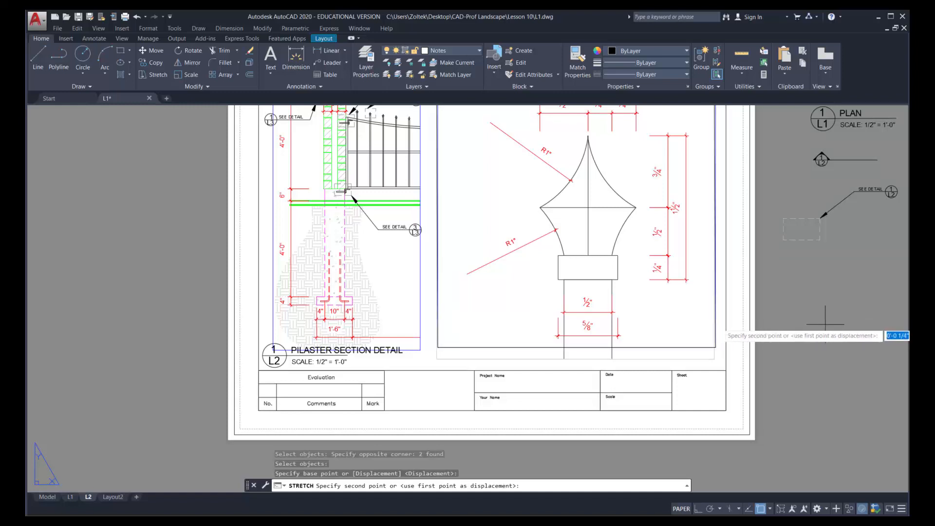
pyautogui.press('F8')
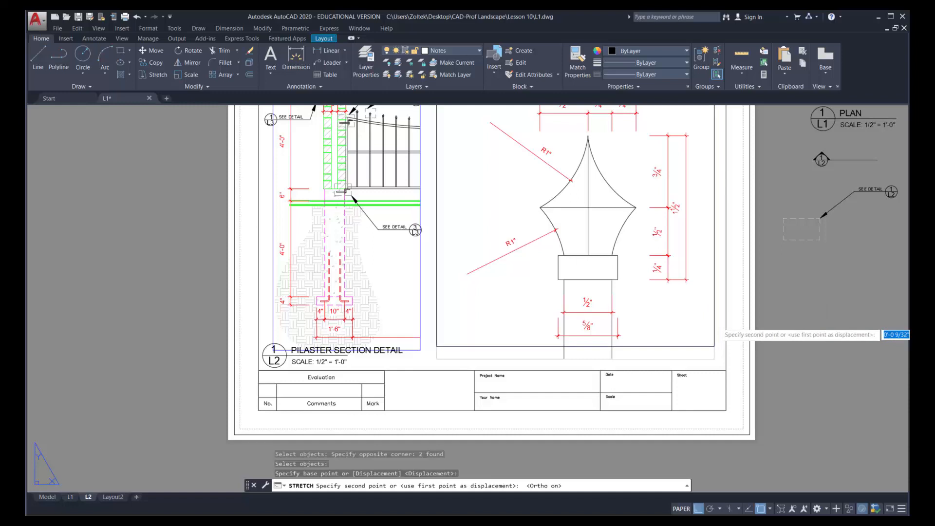
pyautogui.click(824, 319)
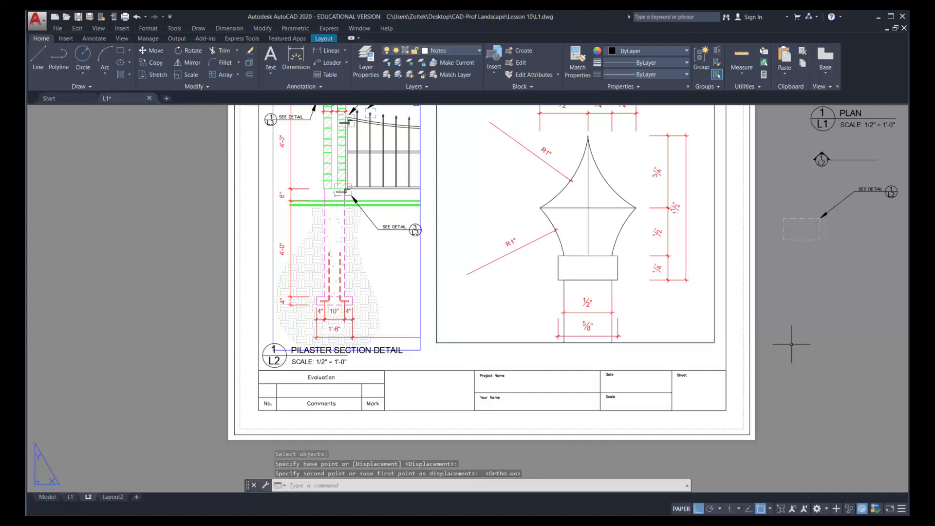
pyautogui.click(479, 50)
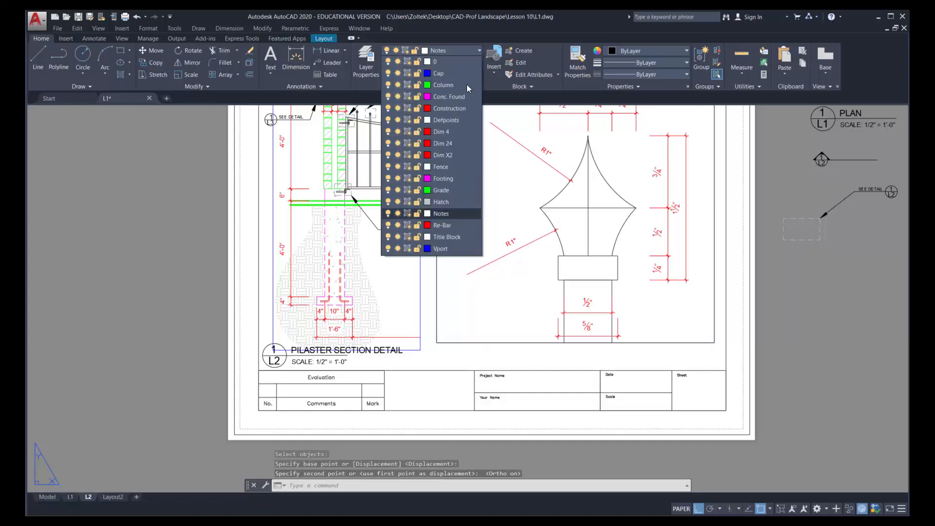
pyautogui.click(388, 249)
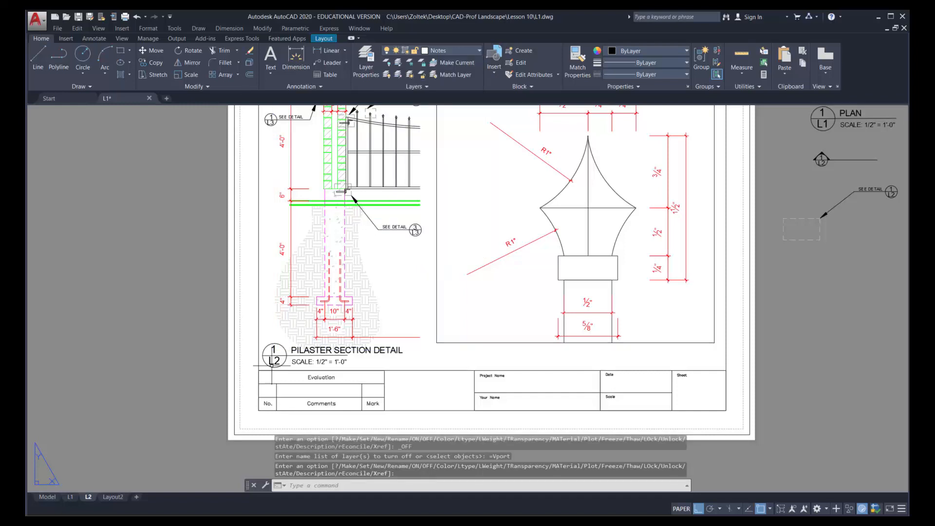
# Copy the complete PILASTER SECTION DETAIL title with its bubble and scale note about 3 21/32" horizontally to below the finial detail
pyautogui.click(151, 63)
pyautogui.click(248, 329)
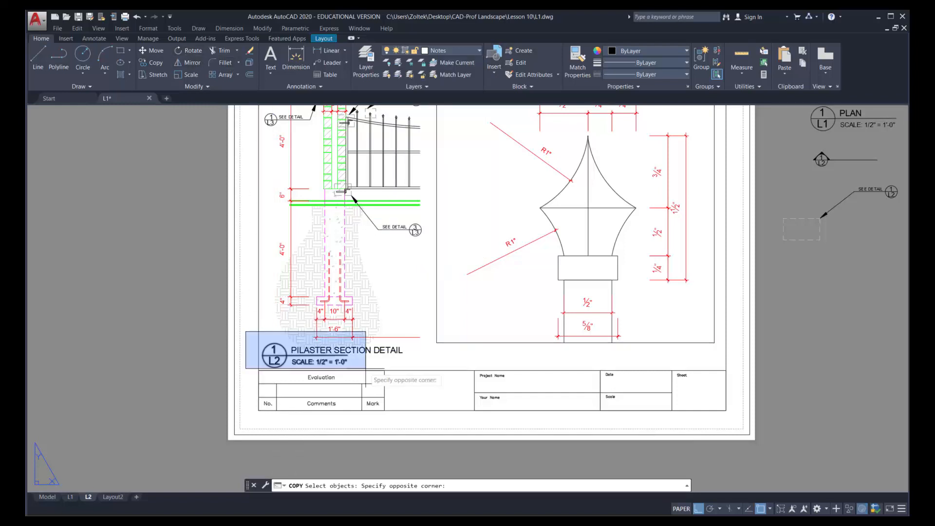
pyautogui.click(412, 368)
pyautogui.press('Return')
pyautogui.click(416, 361)
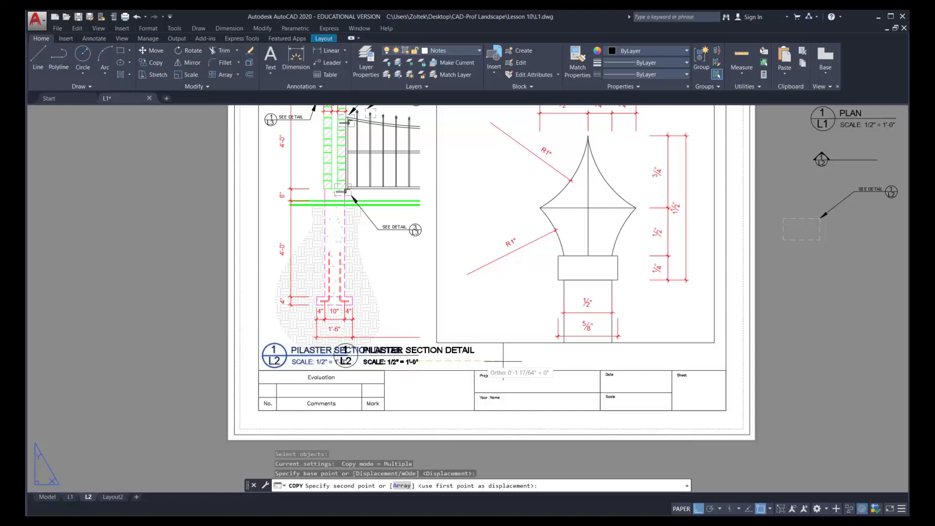
pyautogui.click(592, 359)
pyautogui.press('Escape')
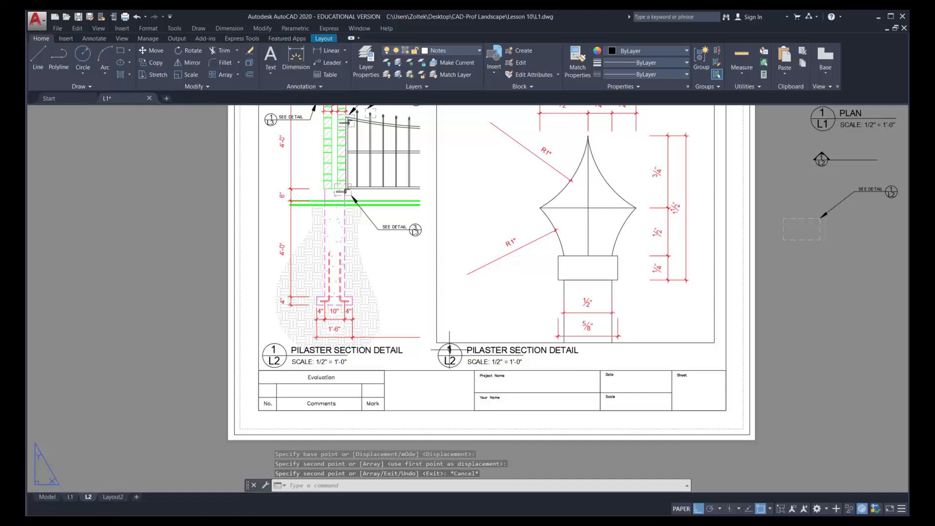
# Change the copied title below the finial to FINIAL DETAIL and its bubble's detail number to 2
pyautogui.doubleClick(449, 350)
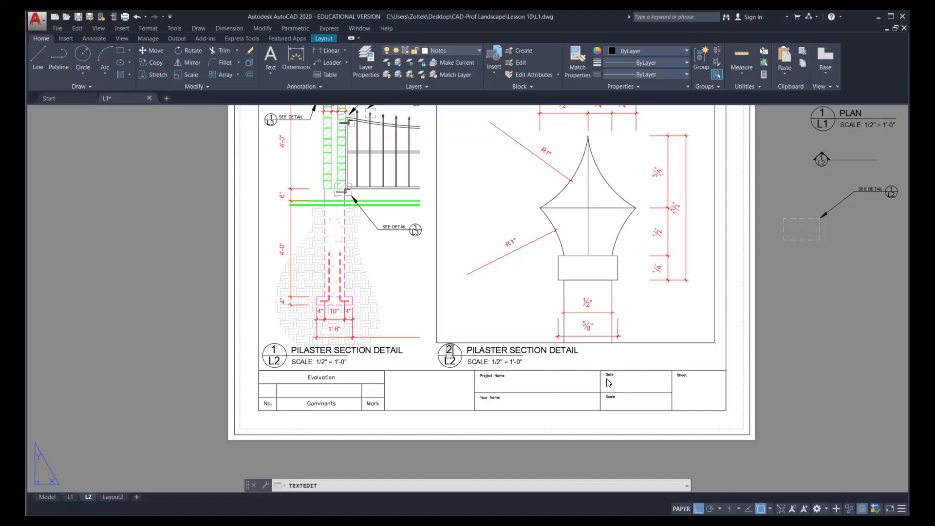
pyautogui.write('2')
pyautogui.click(578, 362)
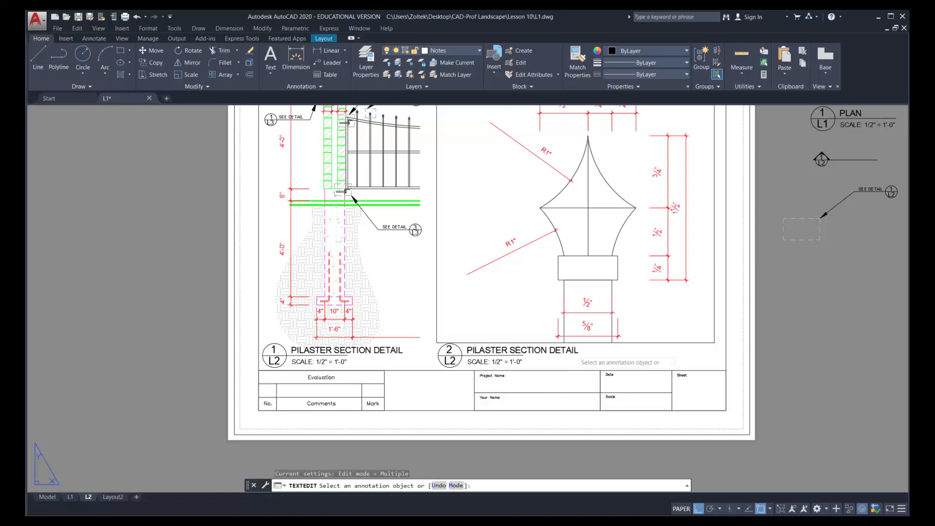
pyautogui.click(552, 352)
pyautogui.write('FINIAL')
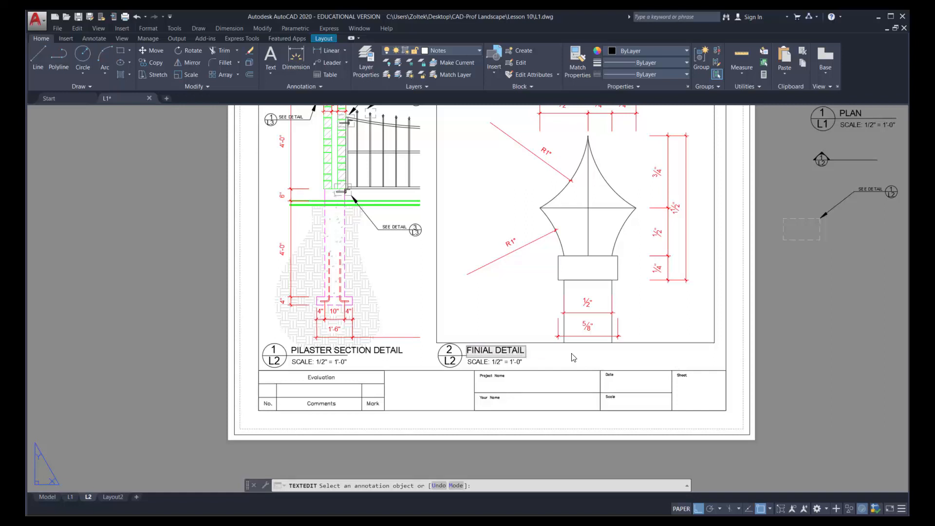
pyautogui.click(549, 359)
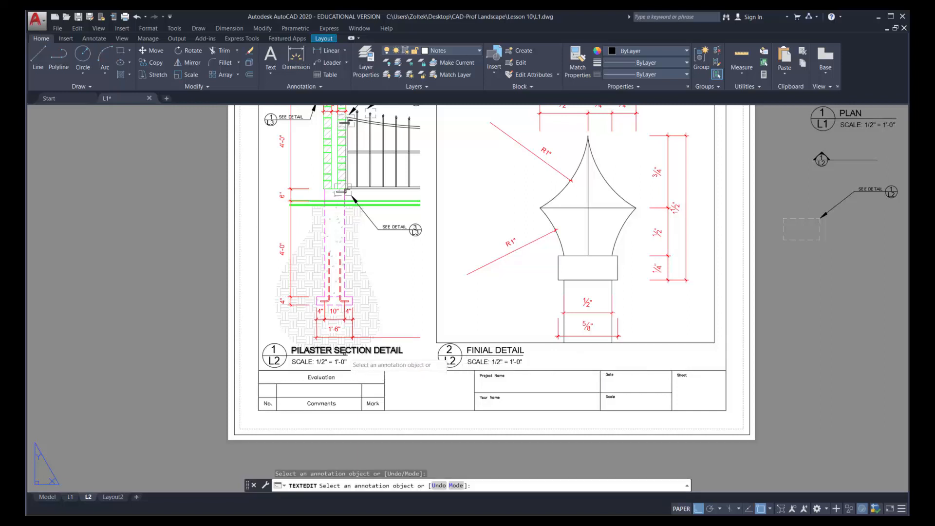
# Stretch the line under the PILASTER SECTION DETAIL title horizontally so it reaches the end of the title text
pyautogui.press('Escape')
pyautogui.click(347, 355)
pyautogui.click(347, 355)
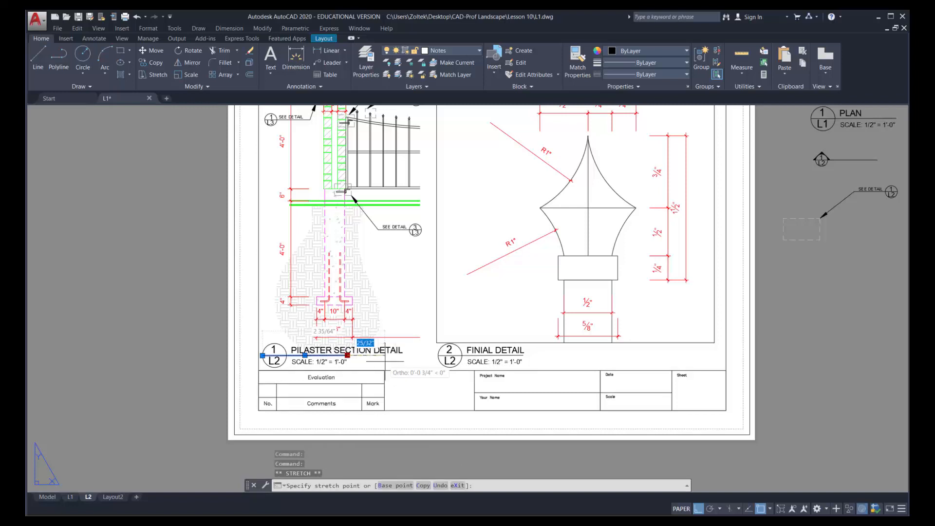
pyautogui.press('Escape')
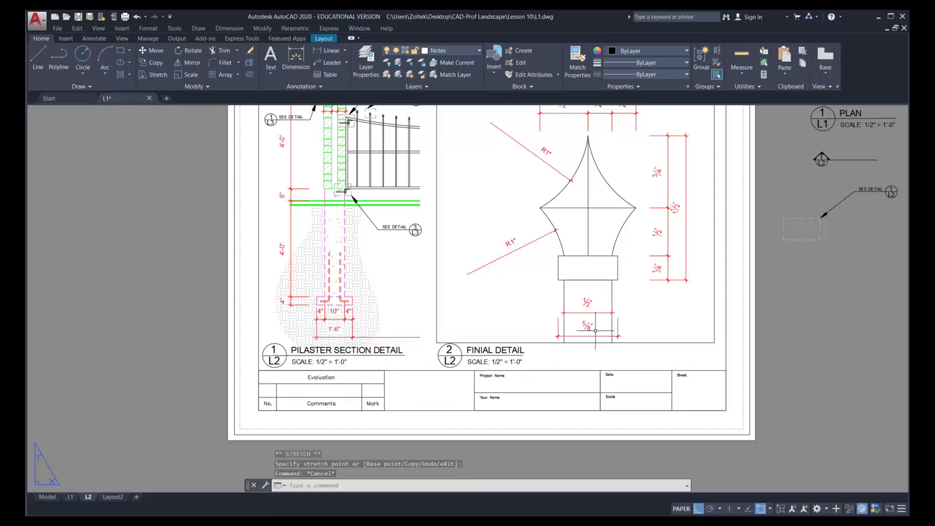
pyautogui.scroll(-4, 490, 275)
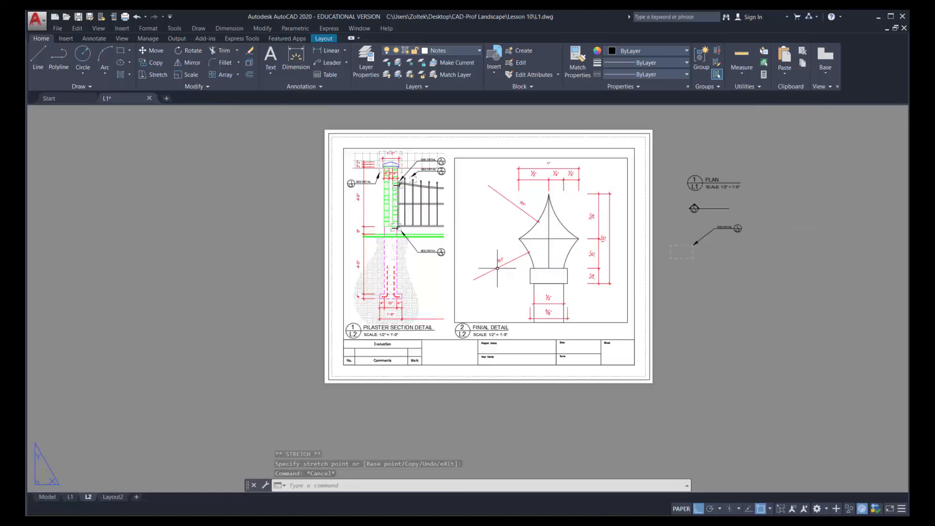